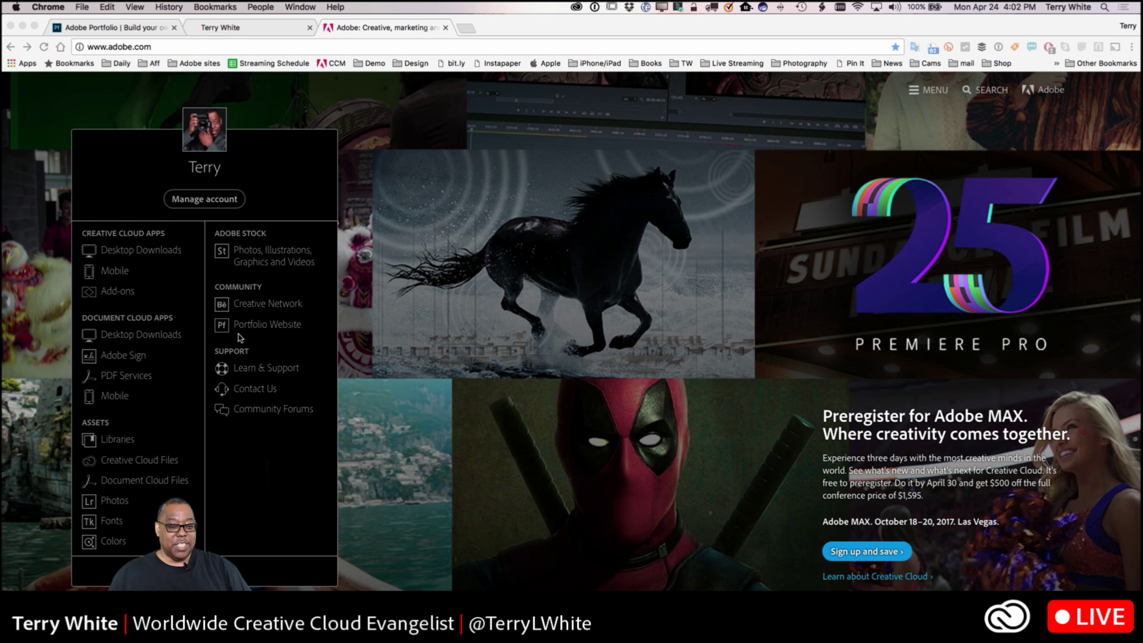
Step: Switch to the Adobe Portfolio site and look through its overview page down to the example websites
scroll(264, 331, down, 1)
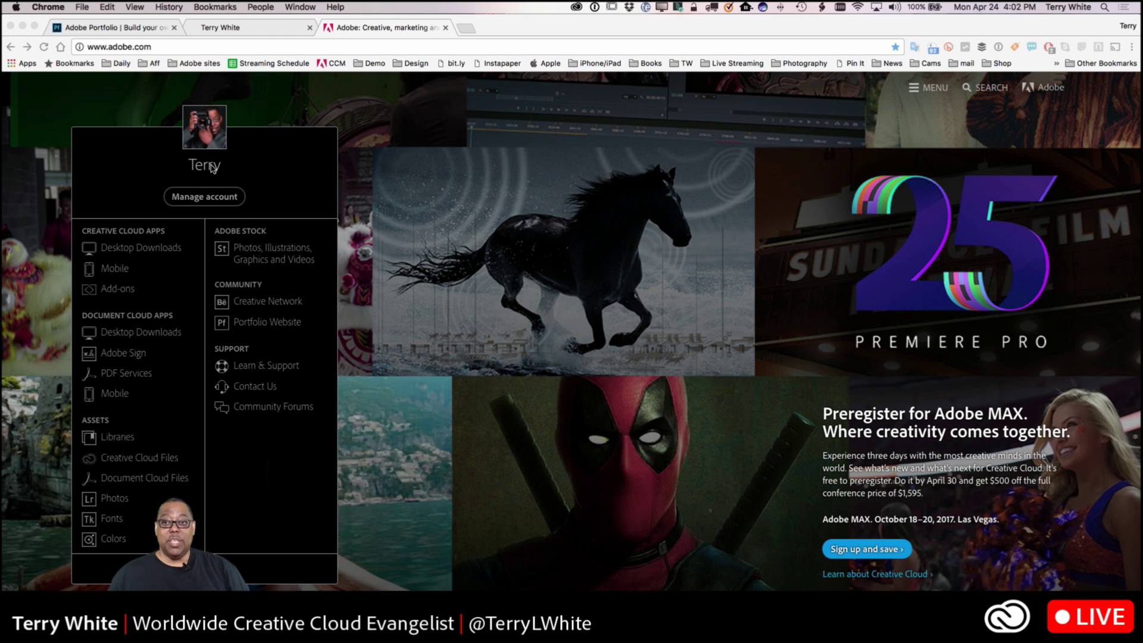
click(118, 31)
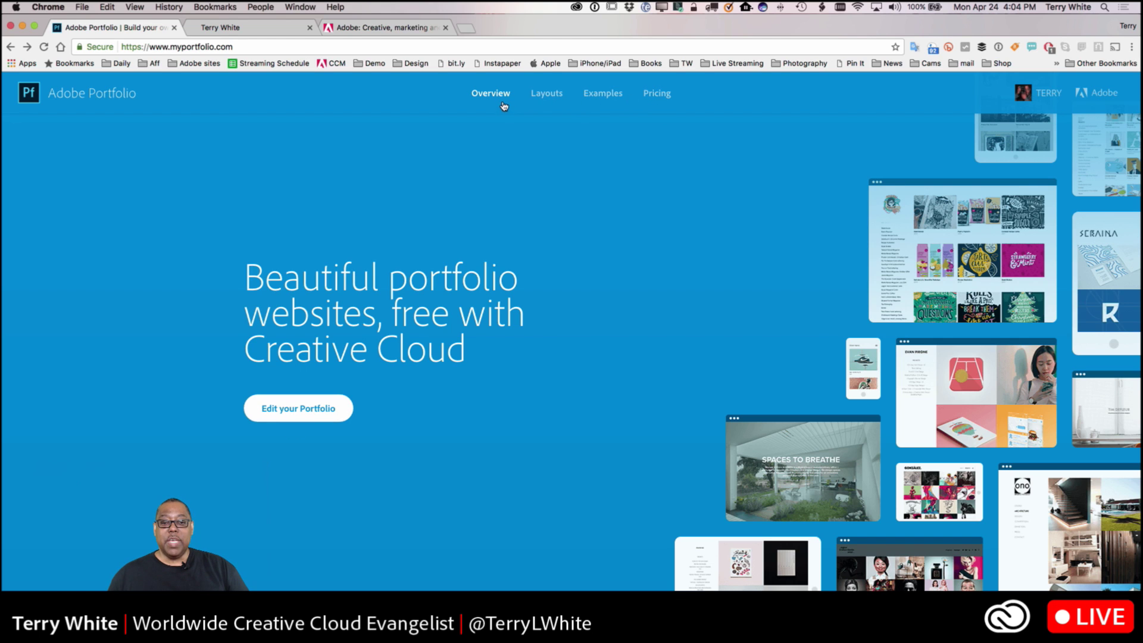
scroll(684, 222, down, 3)
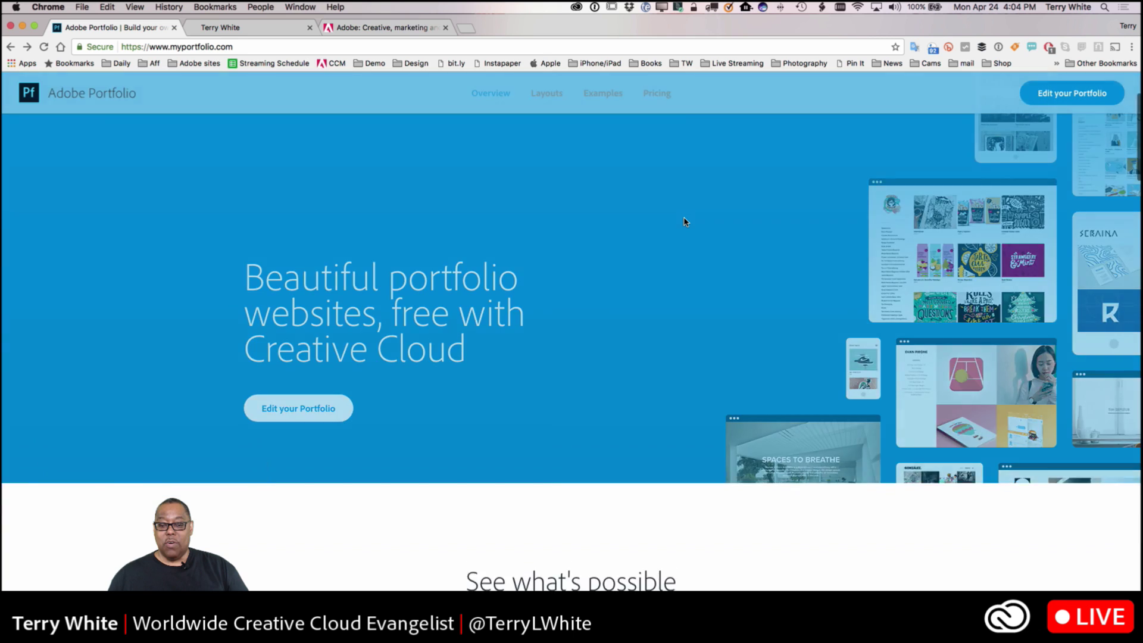
scroll(683, 221, down, 4)
scroll(721, 226, down, 3)
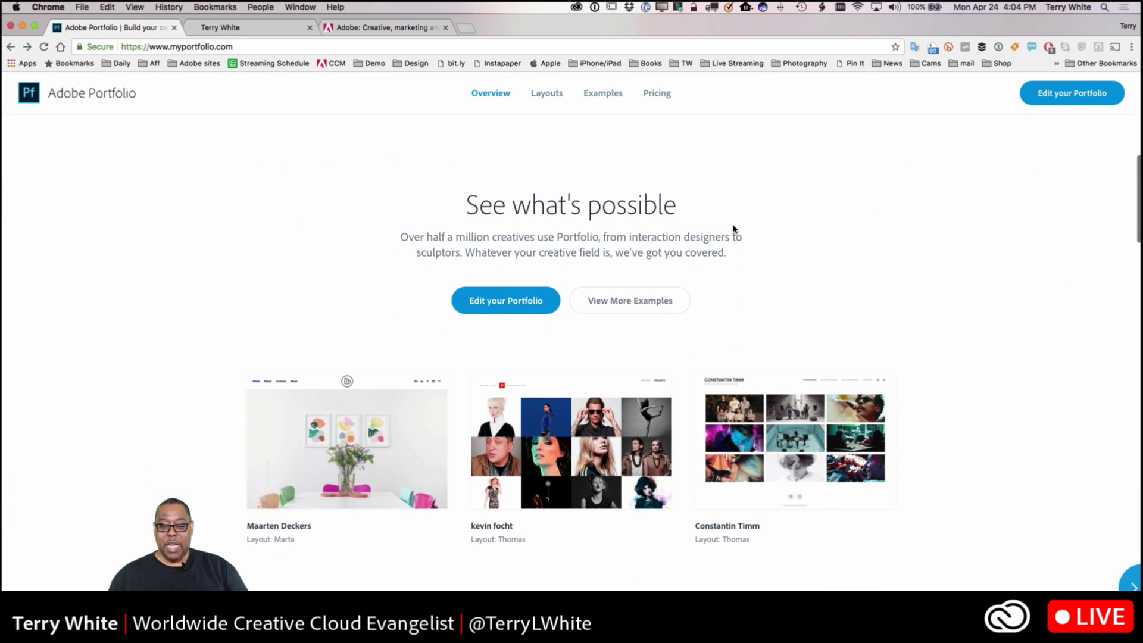
scroll(733, 230, down, 2)
scroll(753, 240, down, 3)
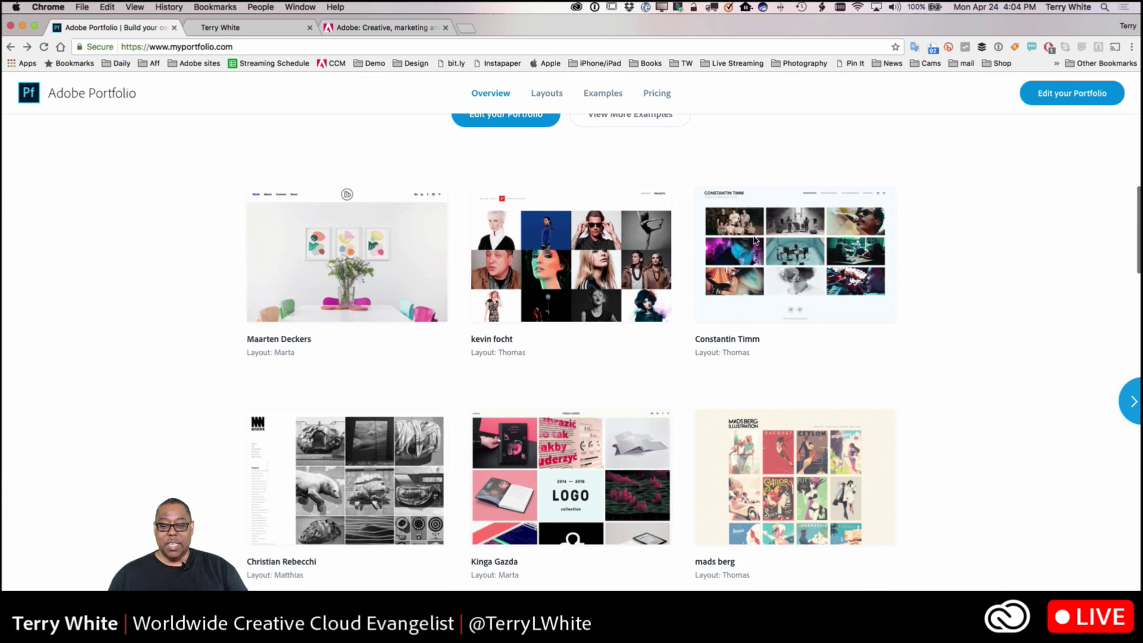
scroll(755, 240, down, 2)
scroll(759, 241, down, 6)
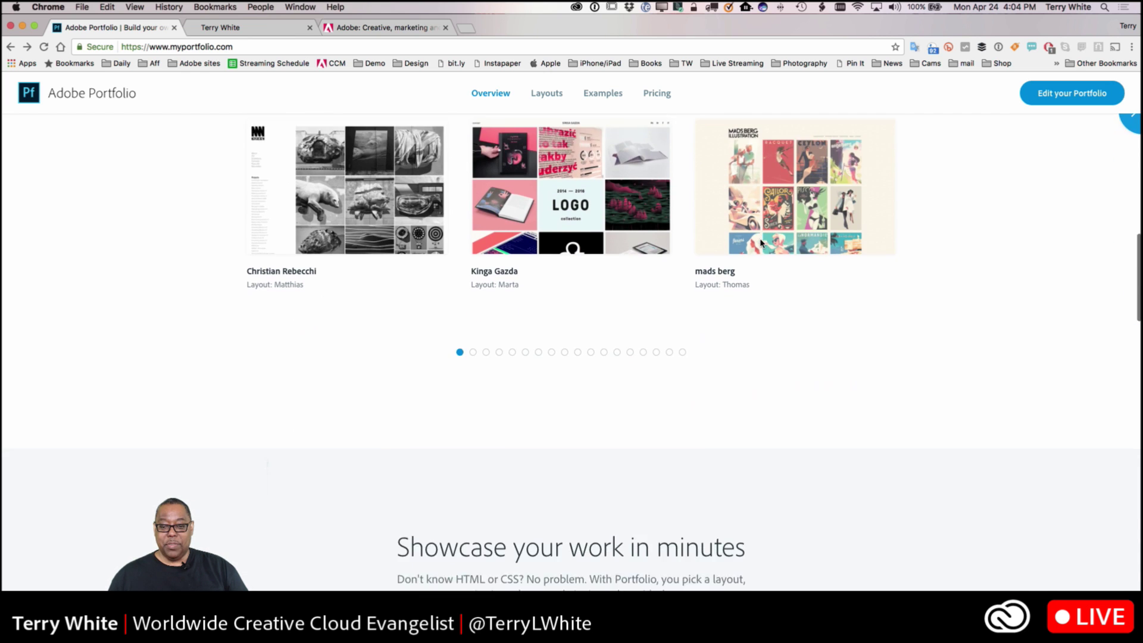
Step: Page through the example websites in the "See what's possible" gallery up to its fifth page
scroll(761, 242, down, 2)
click(474, 299)
click(486, 298)
scroll(653, 295, up, 7)
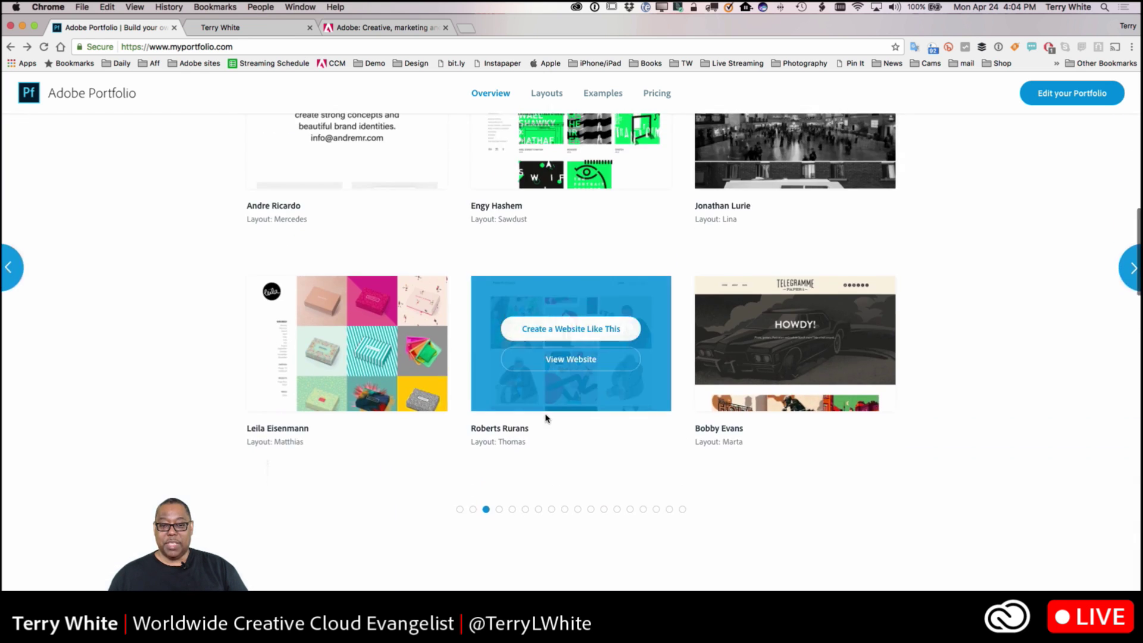
click(499, 519)
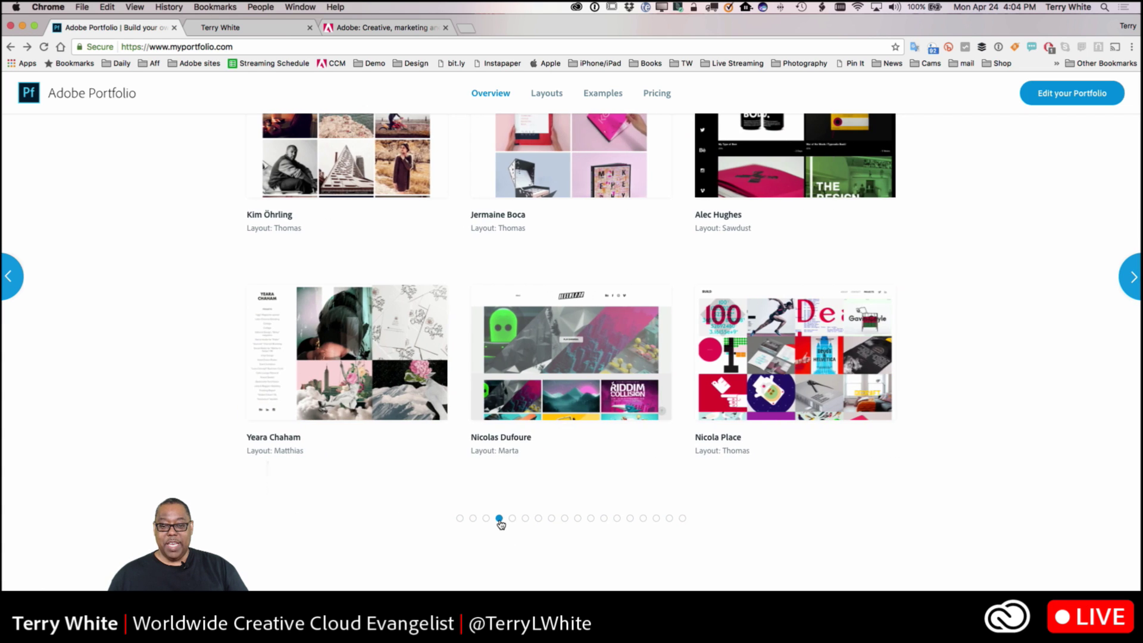
click(512, 519)
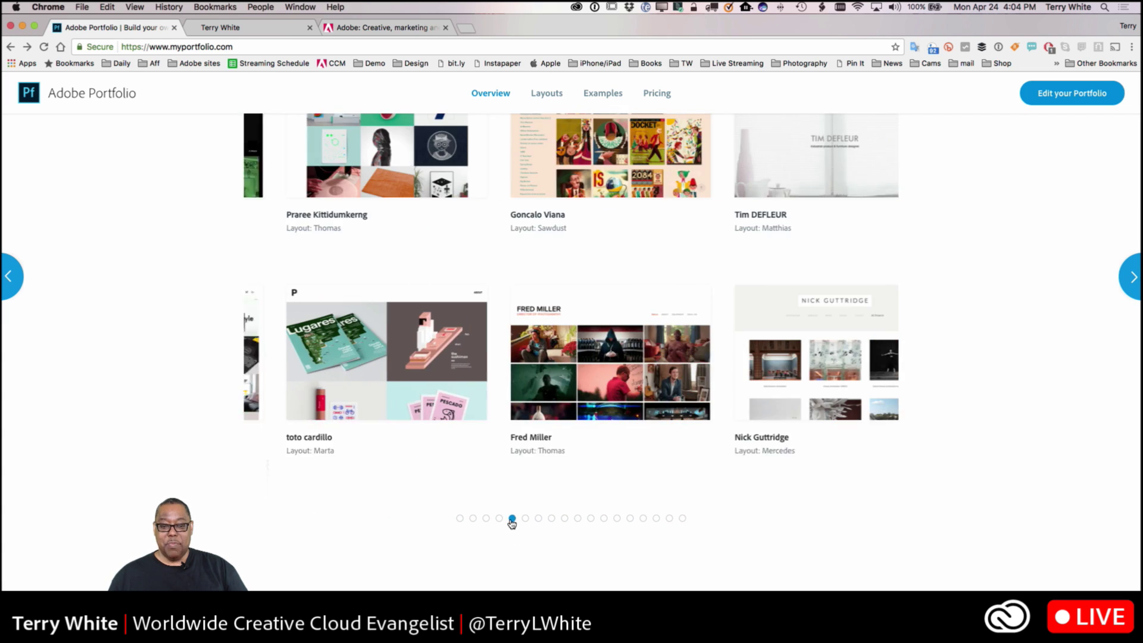
Step: Review the "Showcase your work in minutes" features, then return to the start of the overview page
scroll(599, 500, down, 5)
scroll(599, 502, down, 5)
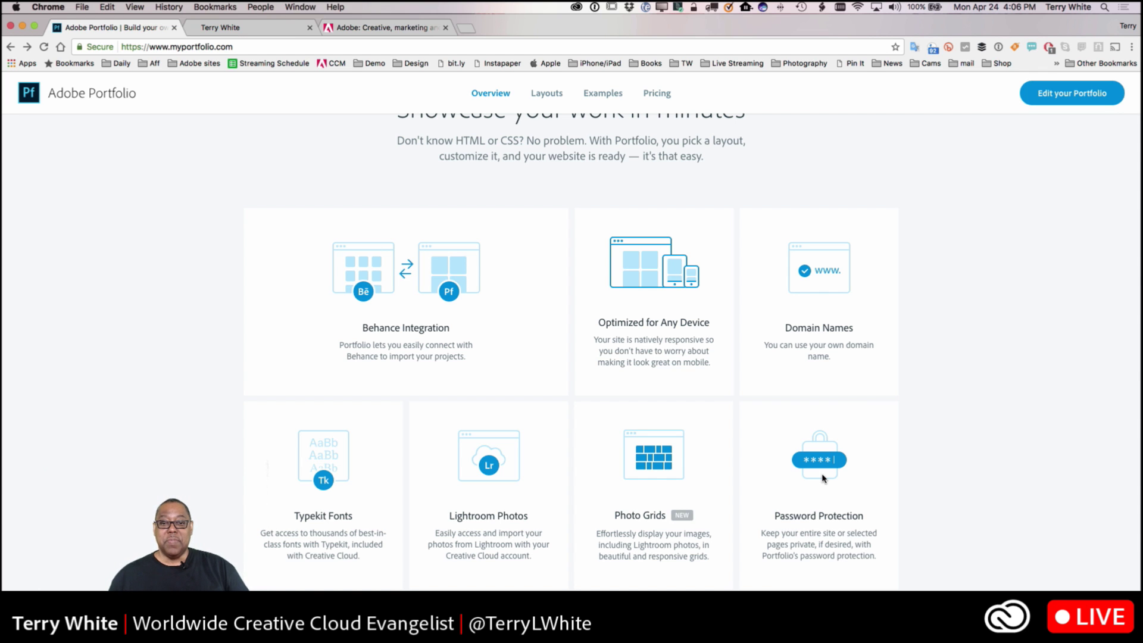
scroll(913, 277, up, 10)
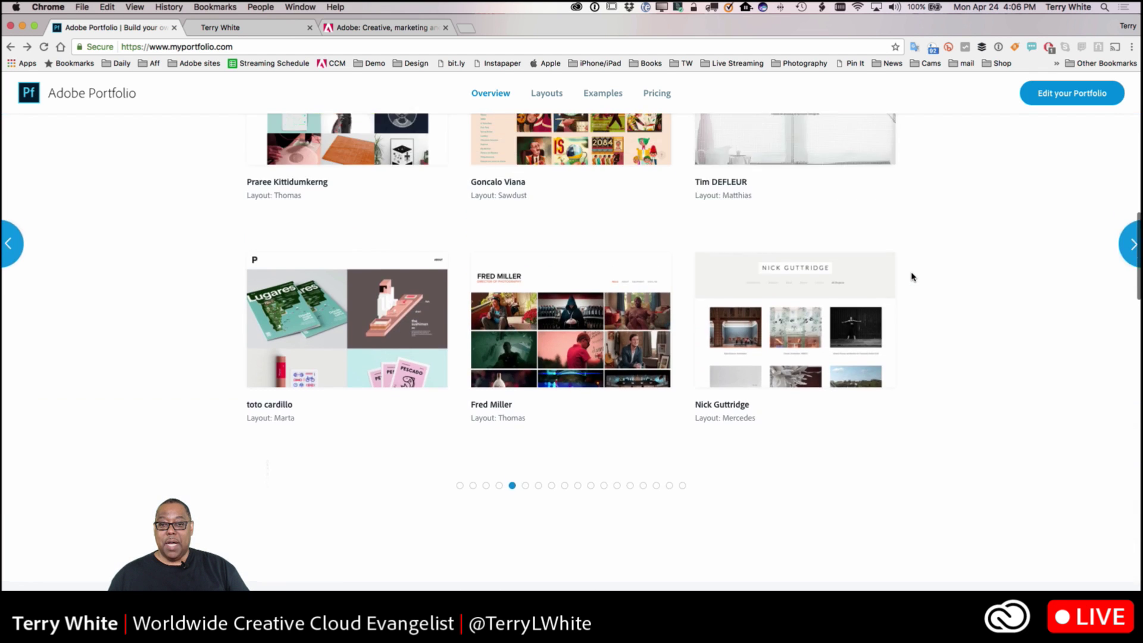
scroll(914, 277, up, 10)
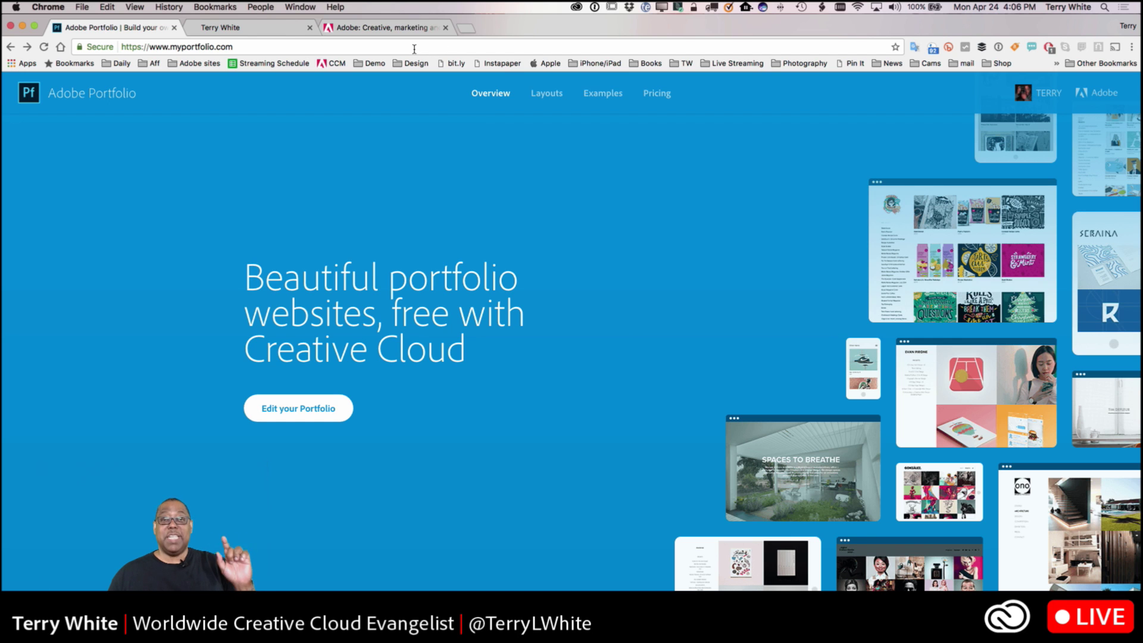
Step: Switch to the live photography portfolio and examine its header and project covers down to Travel Portfolio
click(247, 30)
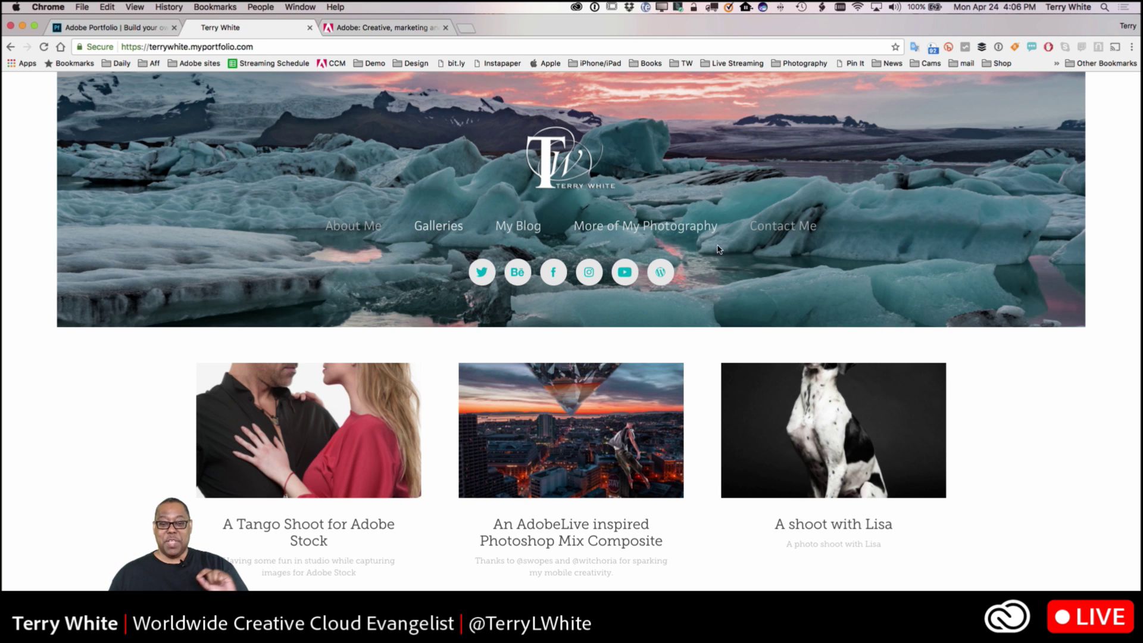
scroll(797, 252, down, 3)
scroll(796, 252, down, 7)
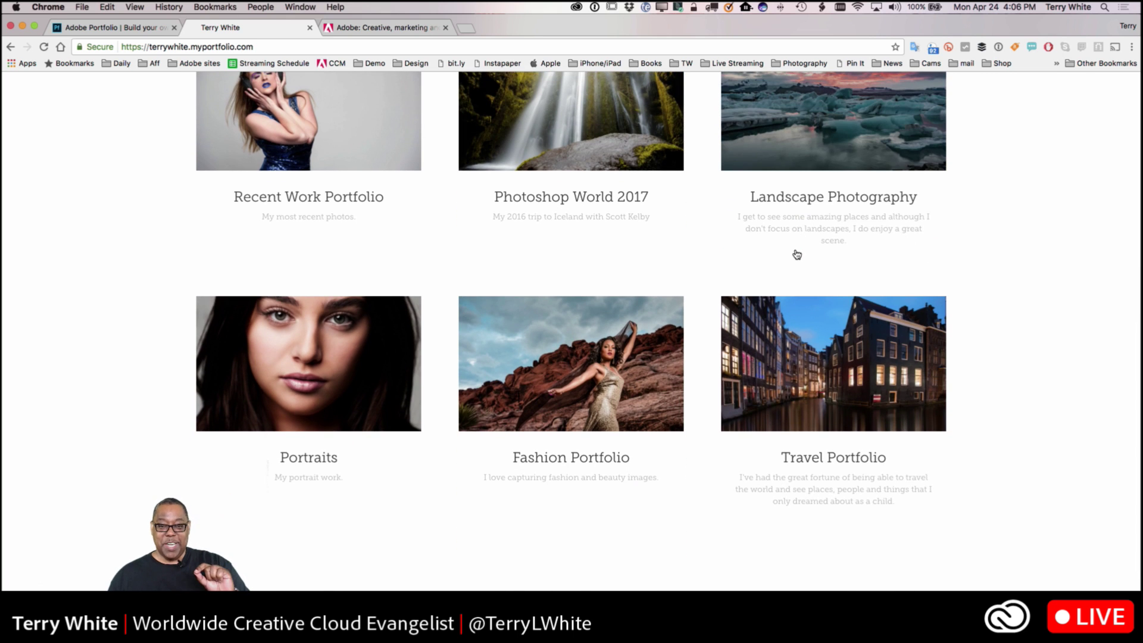
scroll(797, 255, up, 10)
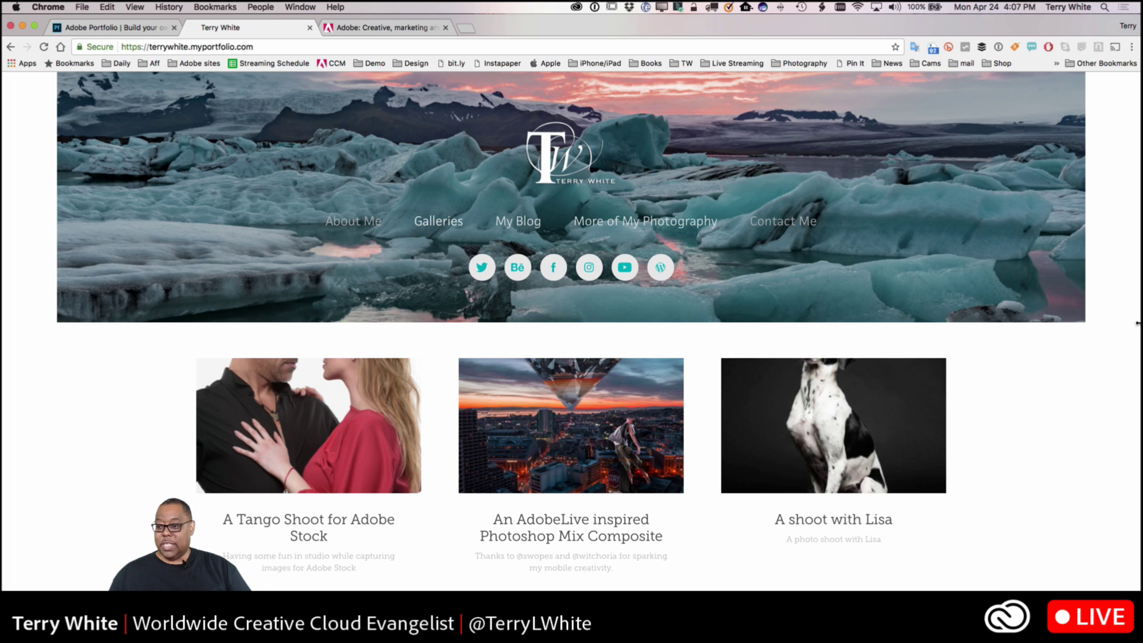
drag(1138, 349, 1141, 400)
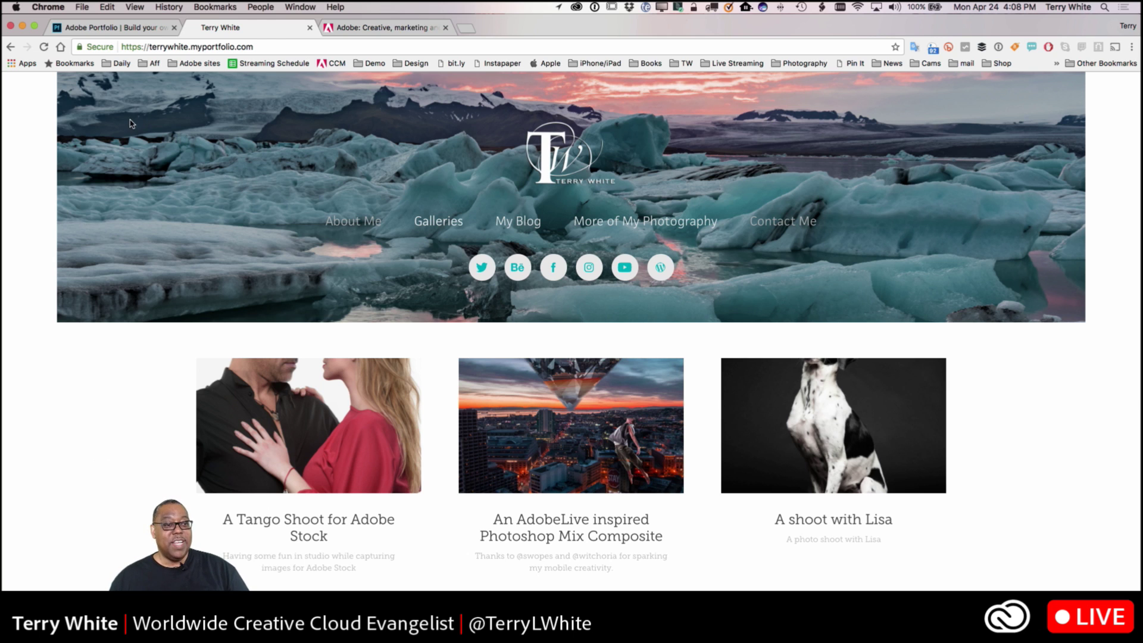
Step: Open the layout switcher in the Adobe Portfolio editor and examine the available layouts from Andreas through Lina
click(92, 24)
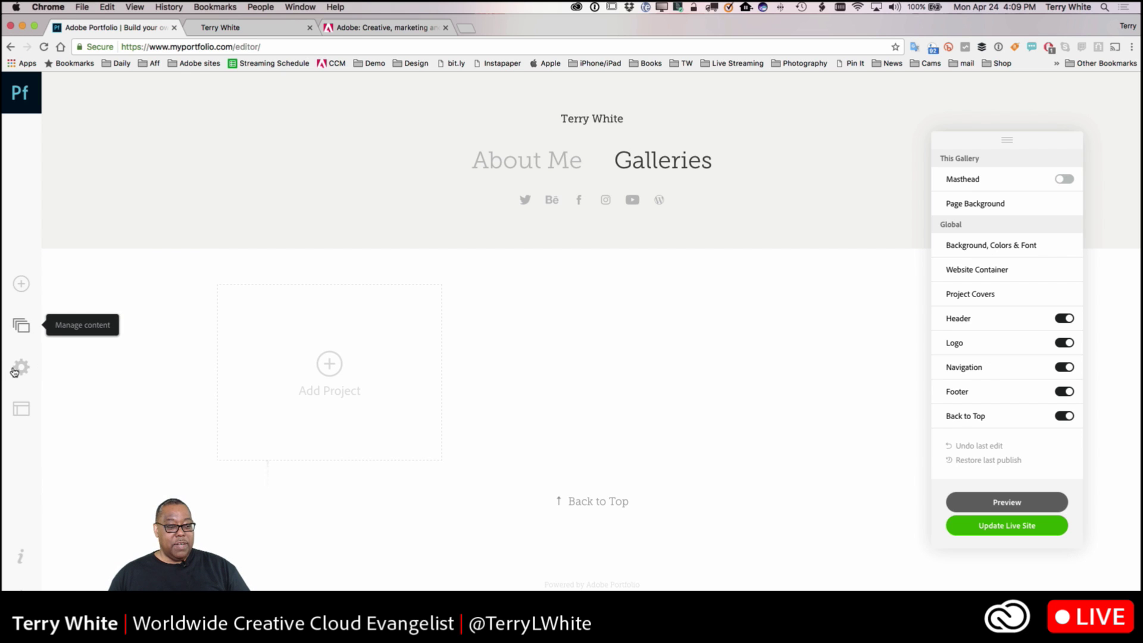
click(20, 409)
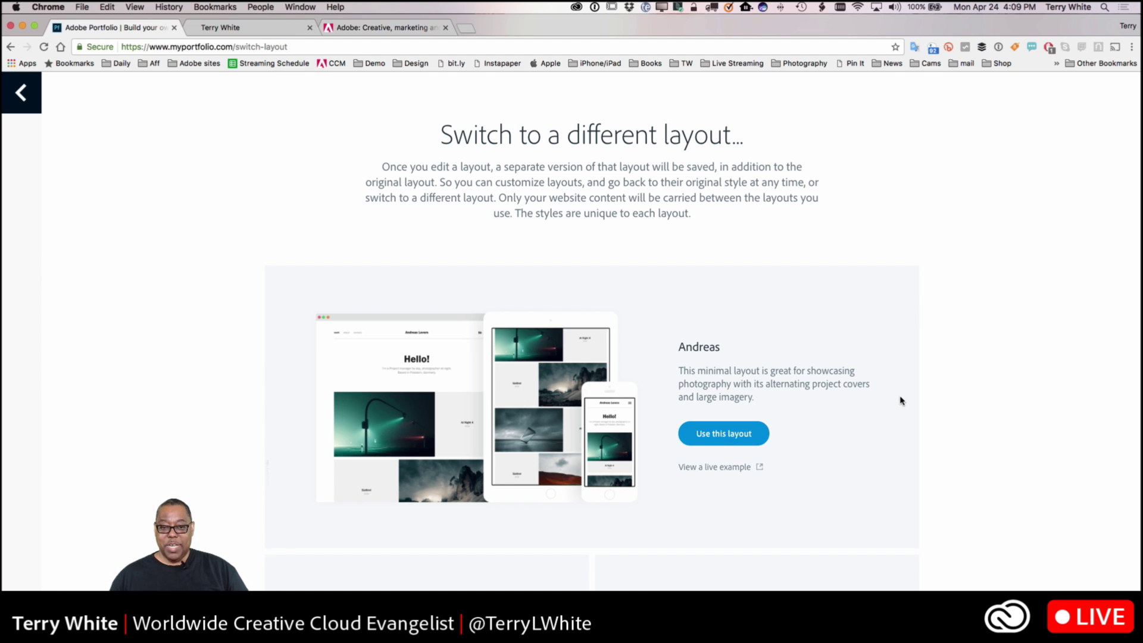
scroll(913, 379, down, 3)
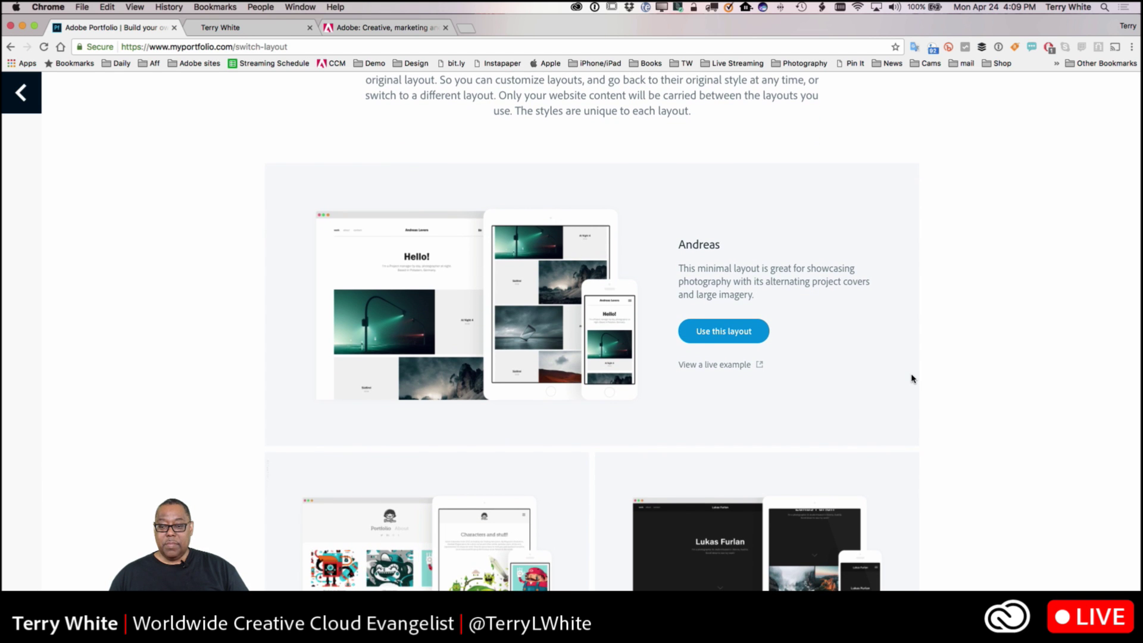
scroll(911, 378, down, 3)
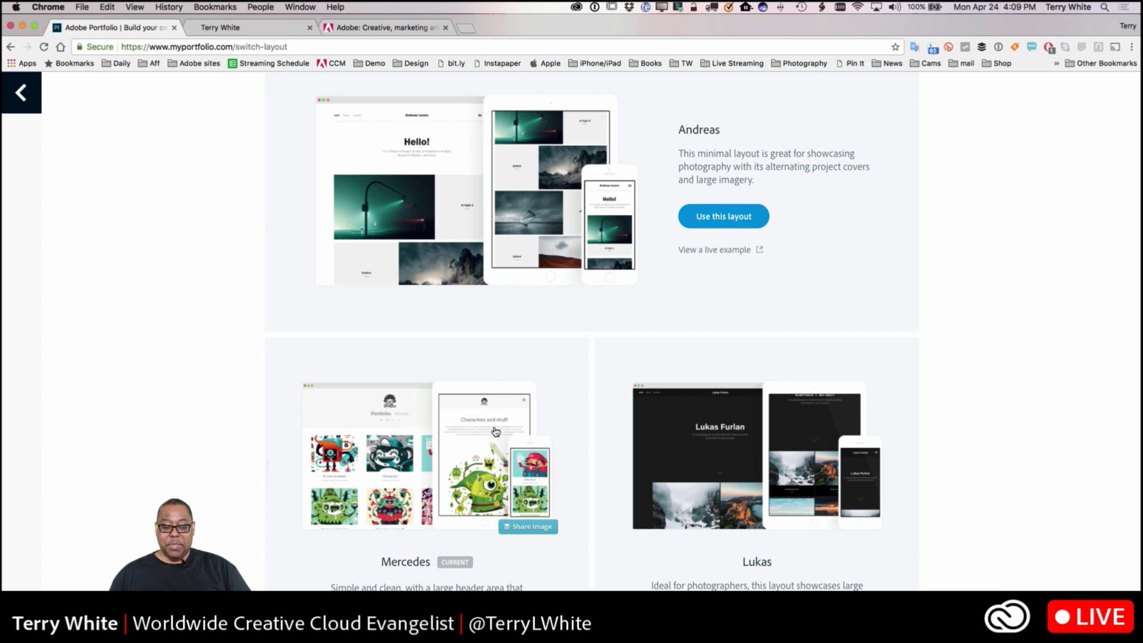
scroll(536, 411, down, 5)
scroll(604, 437, up, 8)
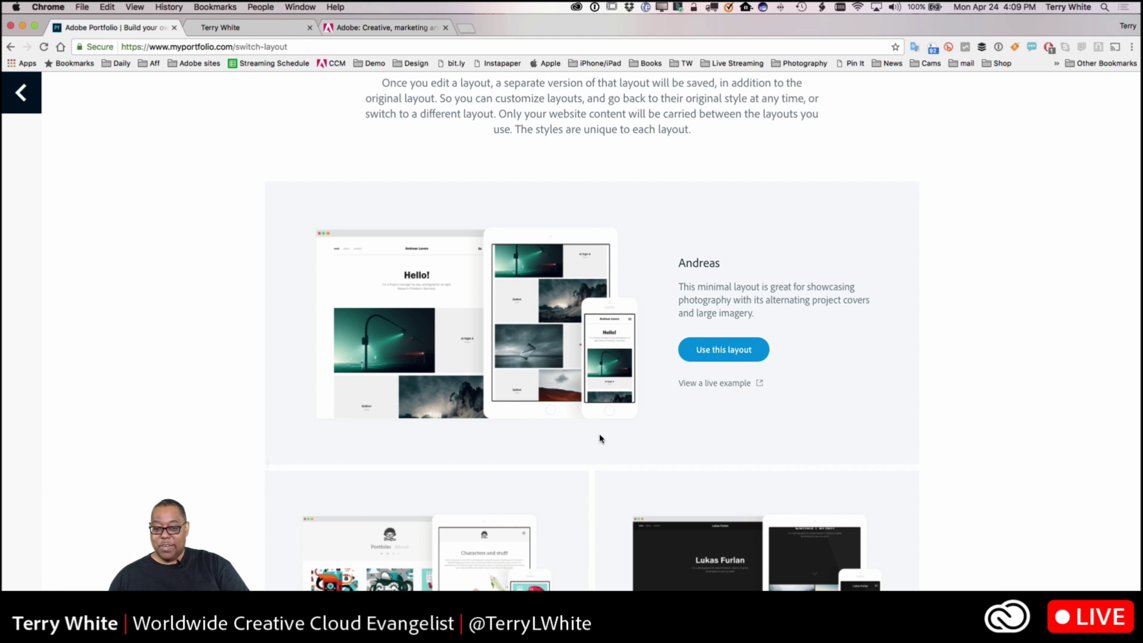
scroll(566, 364, down, 10)
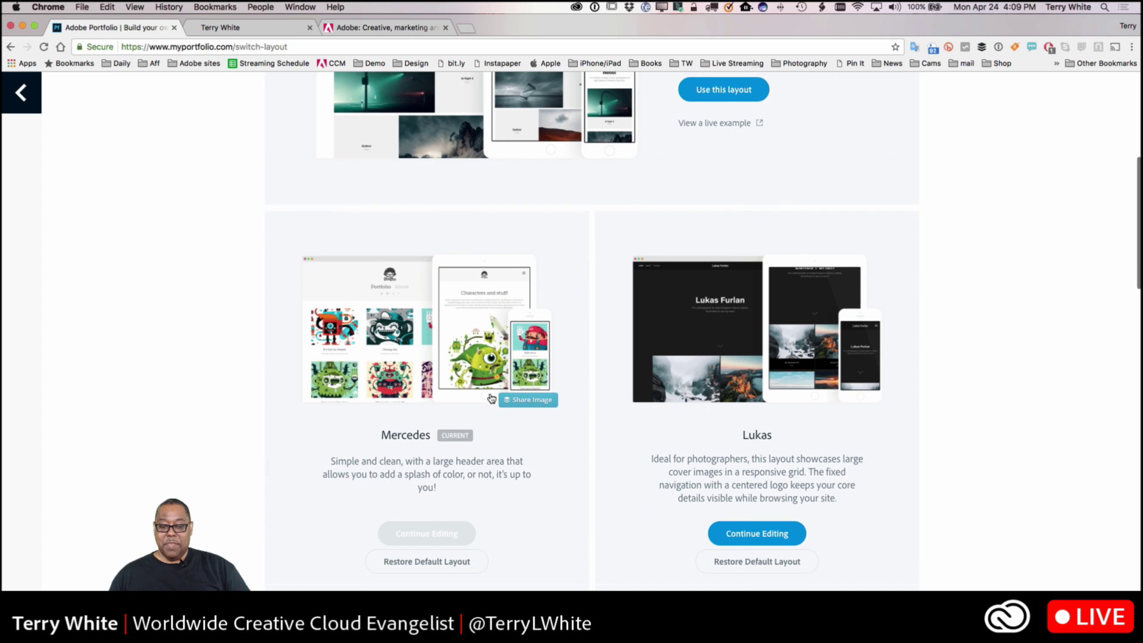
scroll(511, 395, down, 5)
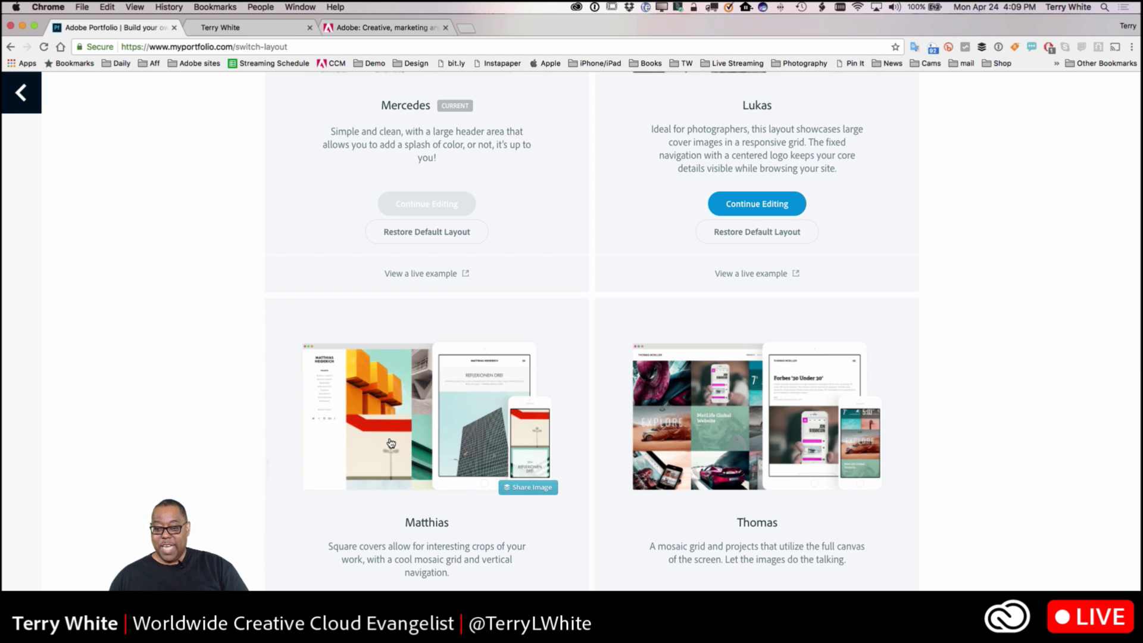
scroll(539, 457, up, 7)
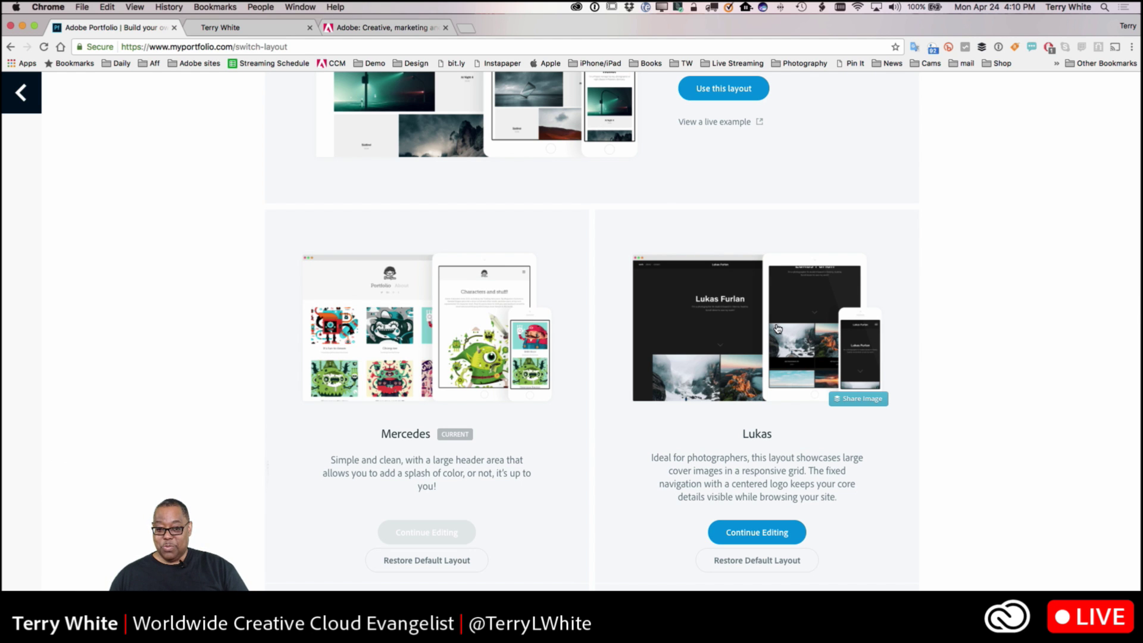
scroll(477, 370, down, 1)
scroll(478, 370, down, 7)
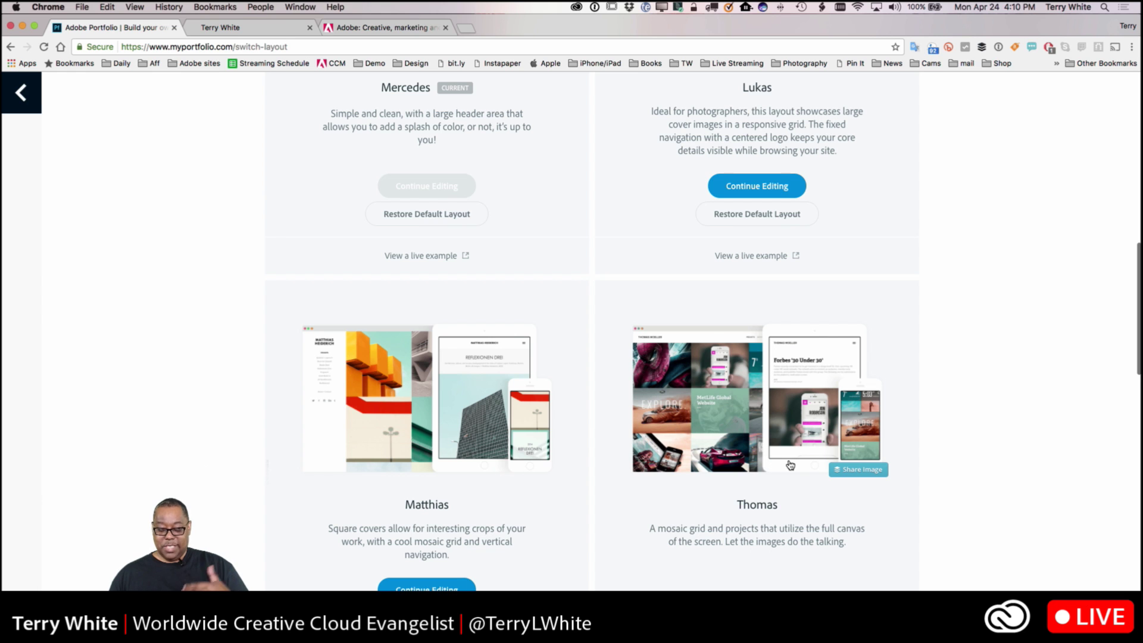
scroll(668, 468, down, 7)
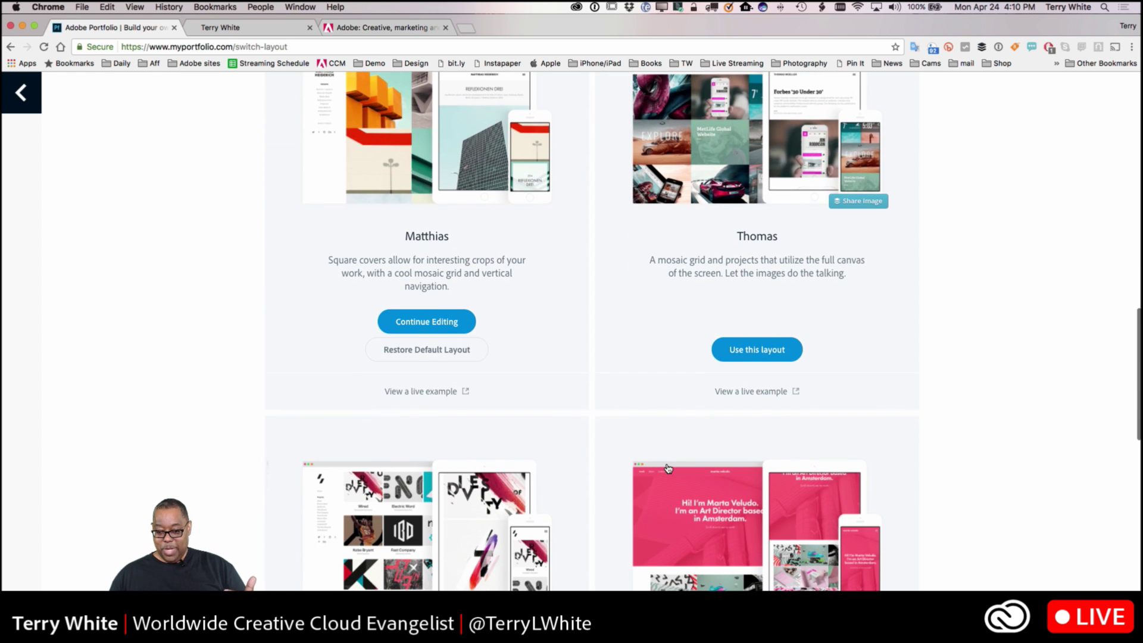
scroll(668, 468, down, 3)
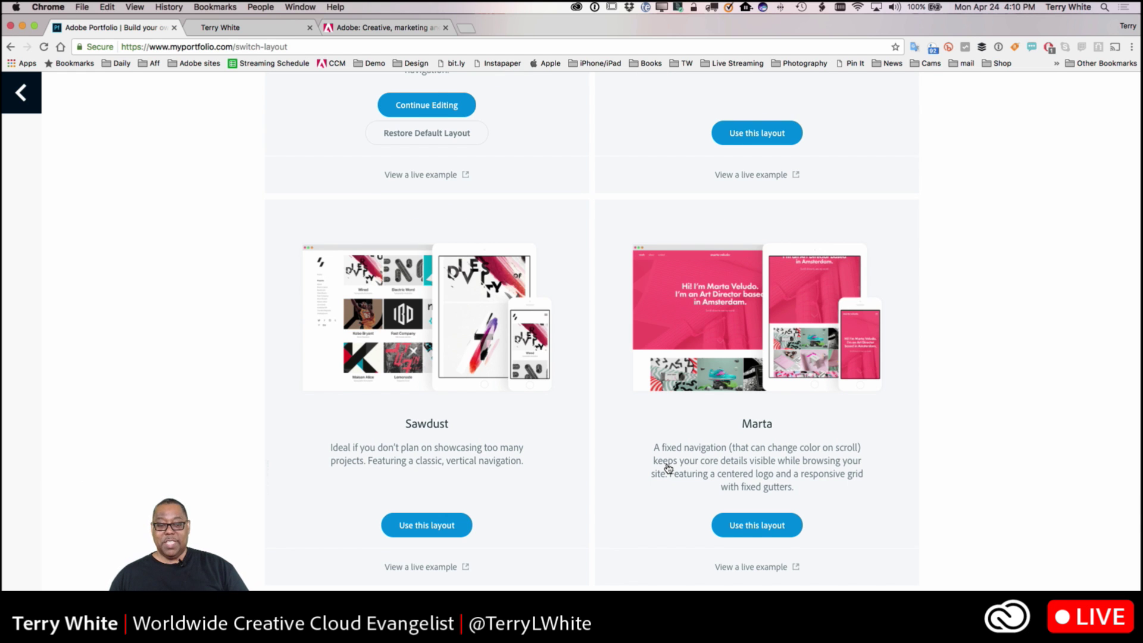
scroll(668, 468, down, 7)
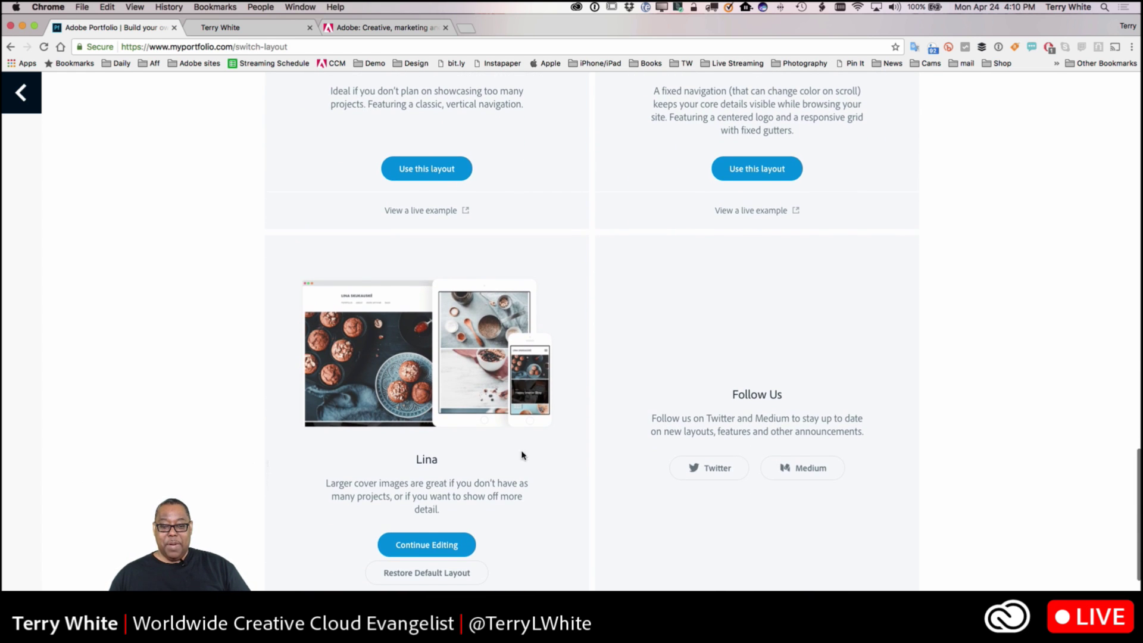
scroll(493, 458, down, 2)
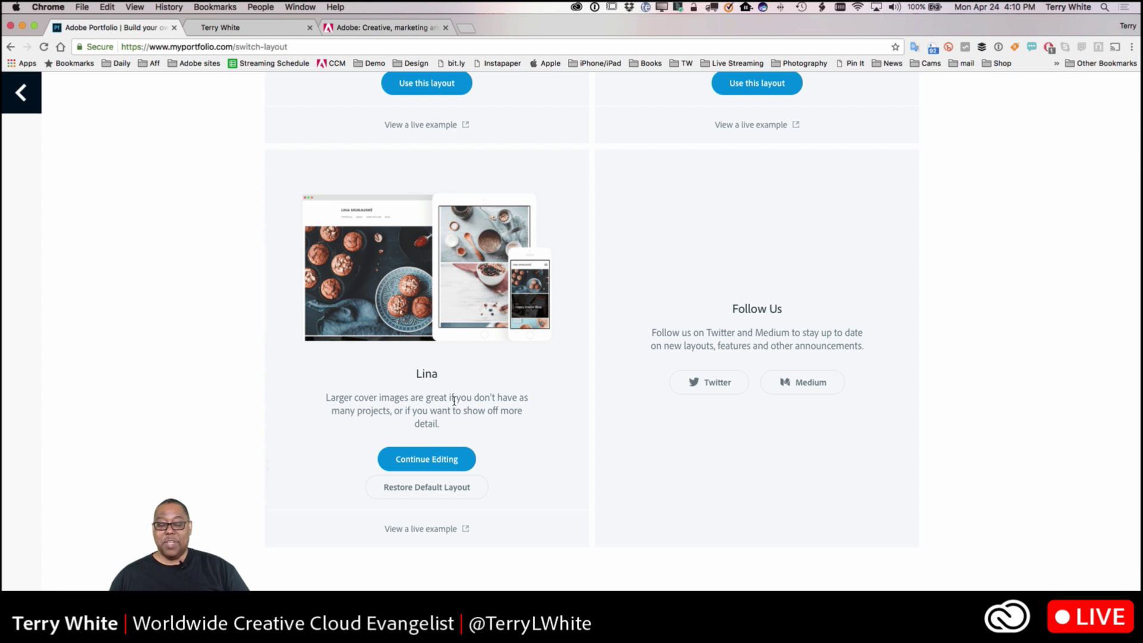
Step: Go back through the layout choices and compare the Mercedes layout with Lukas
scroll(597, 390, up, 10)
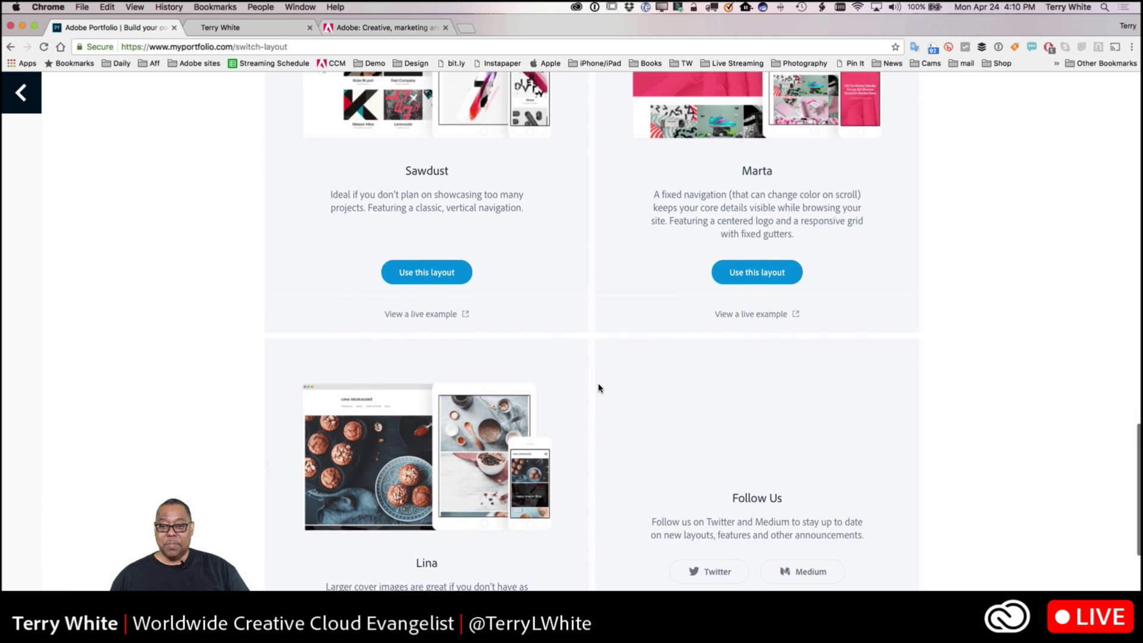
scroll(598, 388, up, 5)
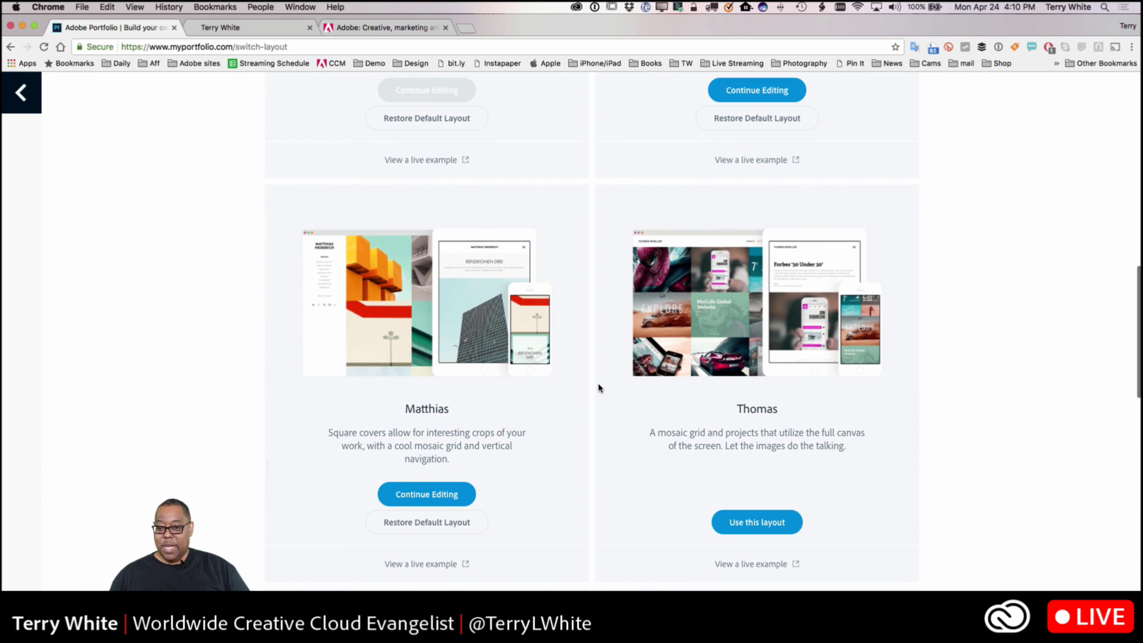
scroll(598, 387, down, 1)
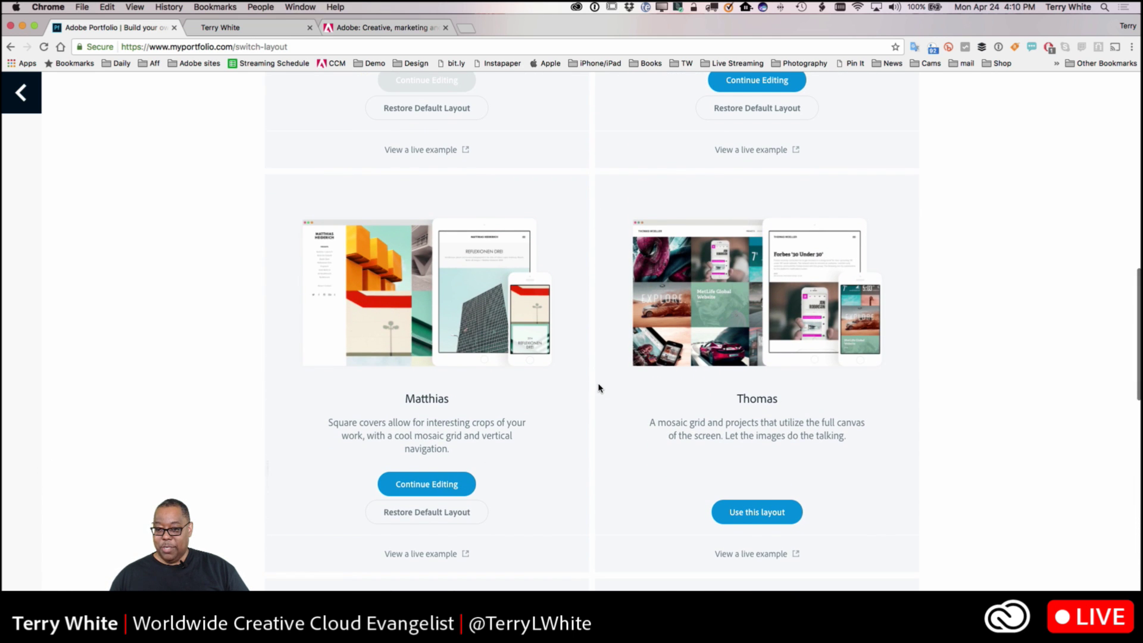
scroll(598, 387, up, 10)
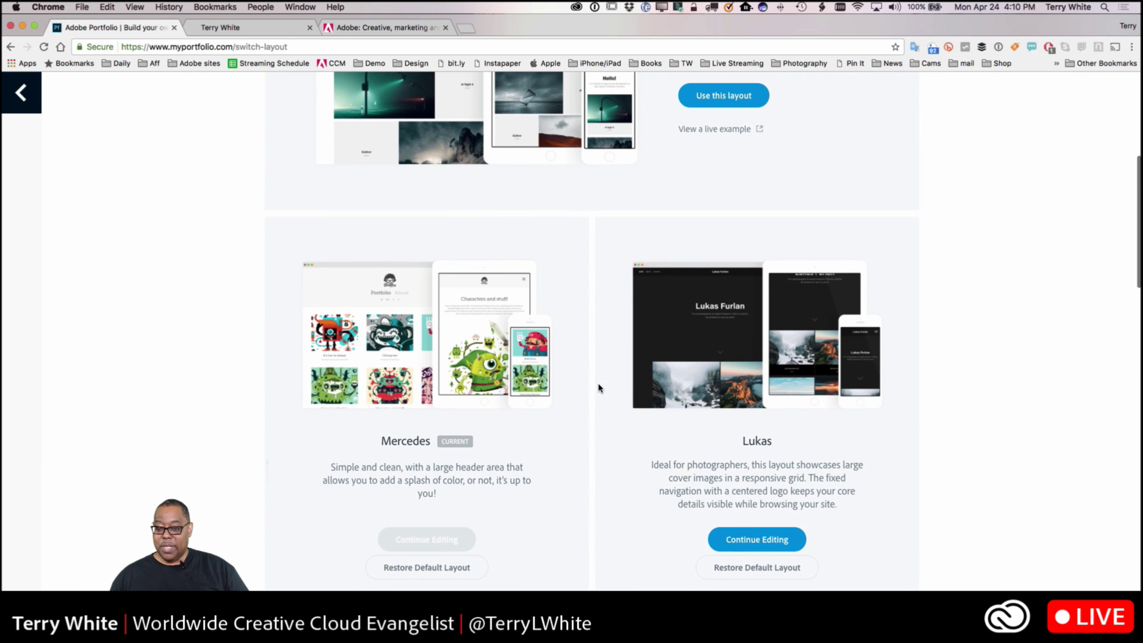
scroll(599, 388, up, 2)
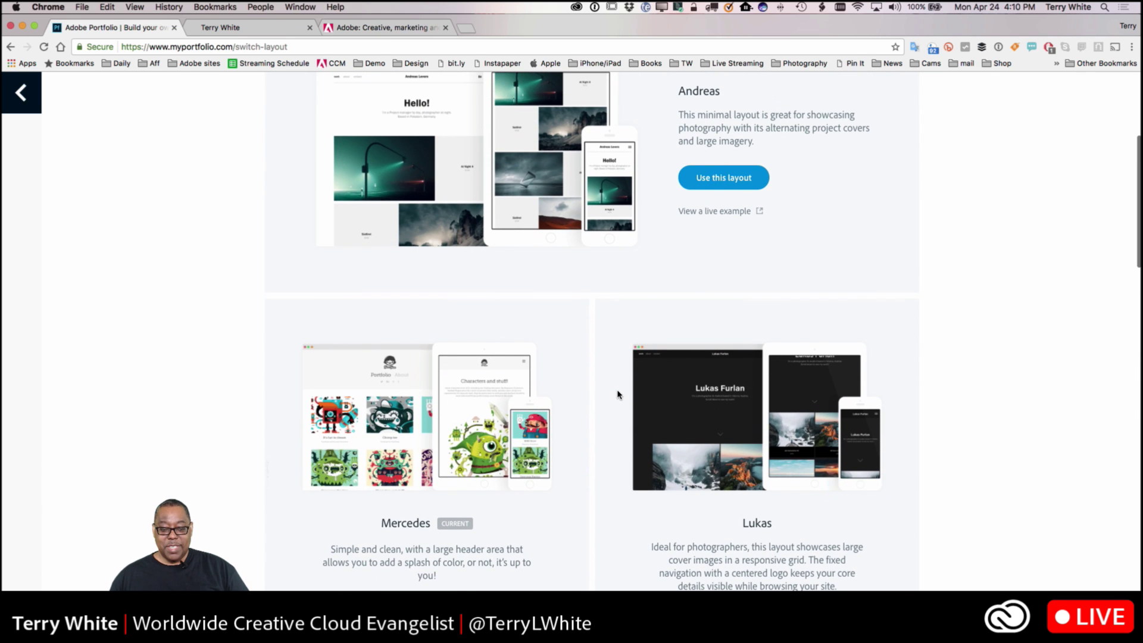
scroll(617, 394, up, 2)
scroll(638, 403, down, 4)
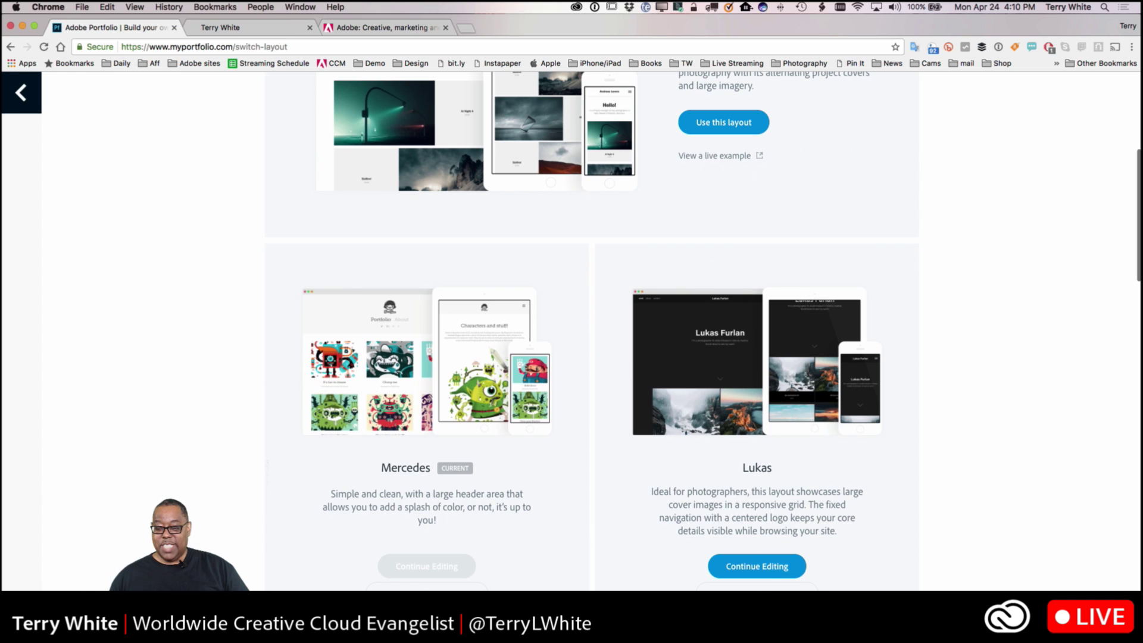
Step: Switch the portfolio site to the Thomas layout with its mosaic grid
scroll(649, 485, up, 5)
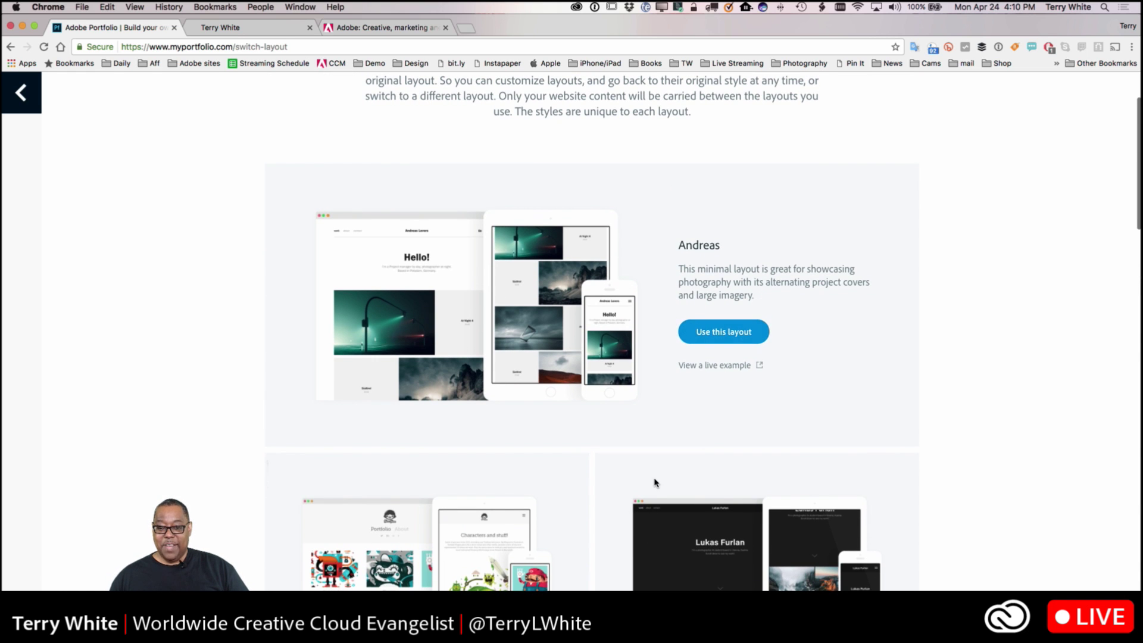
scroll(655, 482, down, 5)
scroll(654, 482, down, 11)
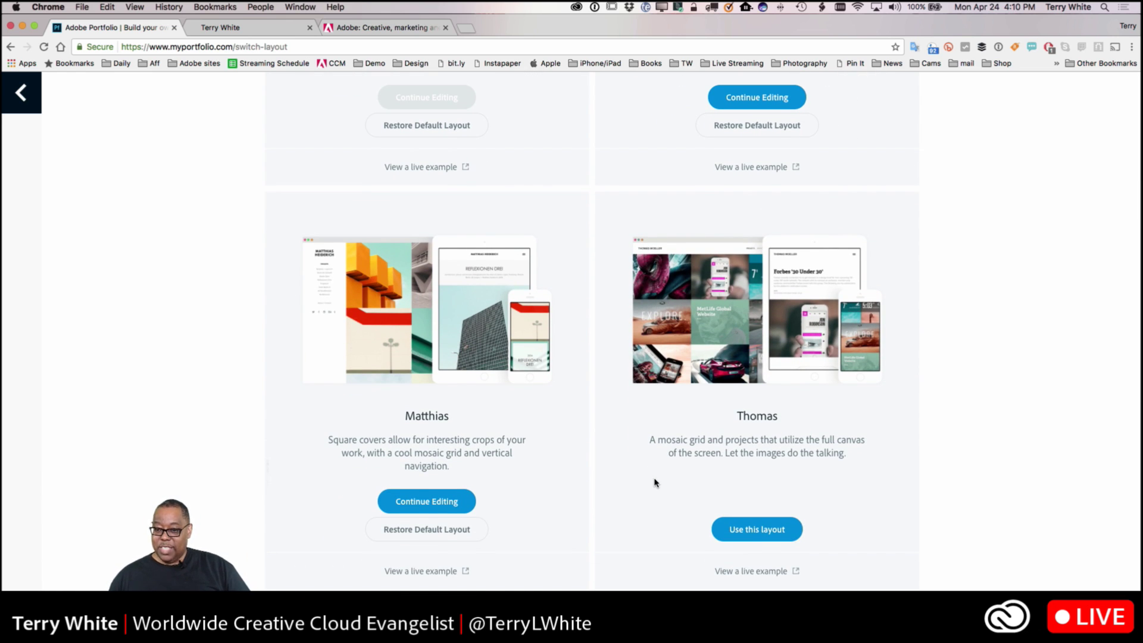
click(753, 533)
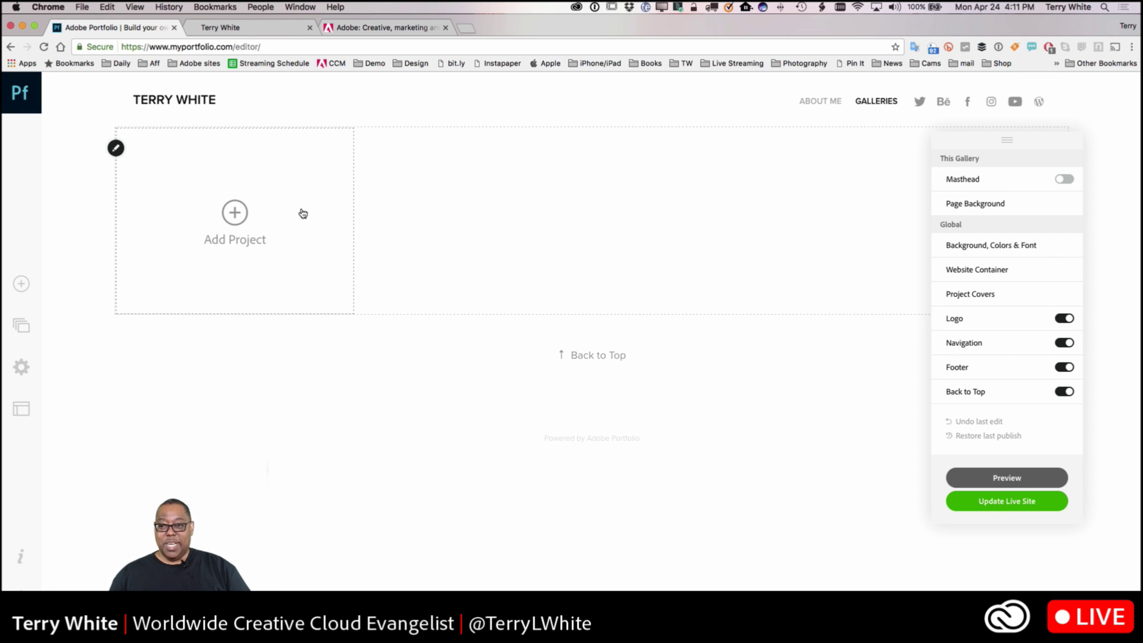
Step: Return to the layout choices and review them from Andreas through to Mercedes
click(11, 48)
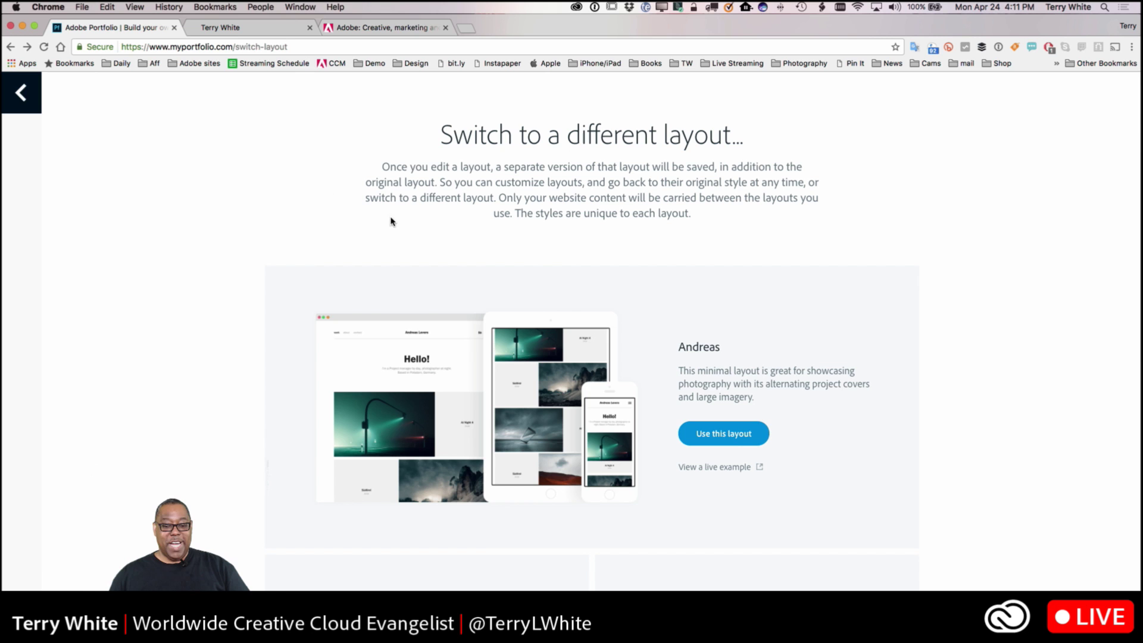
scroll(829, 412, down, 6)
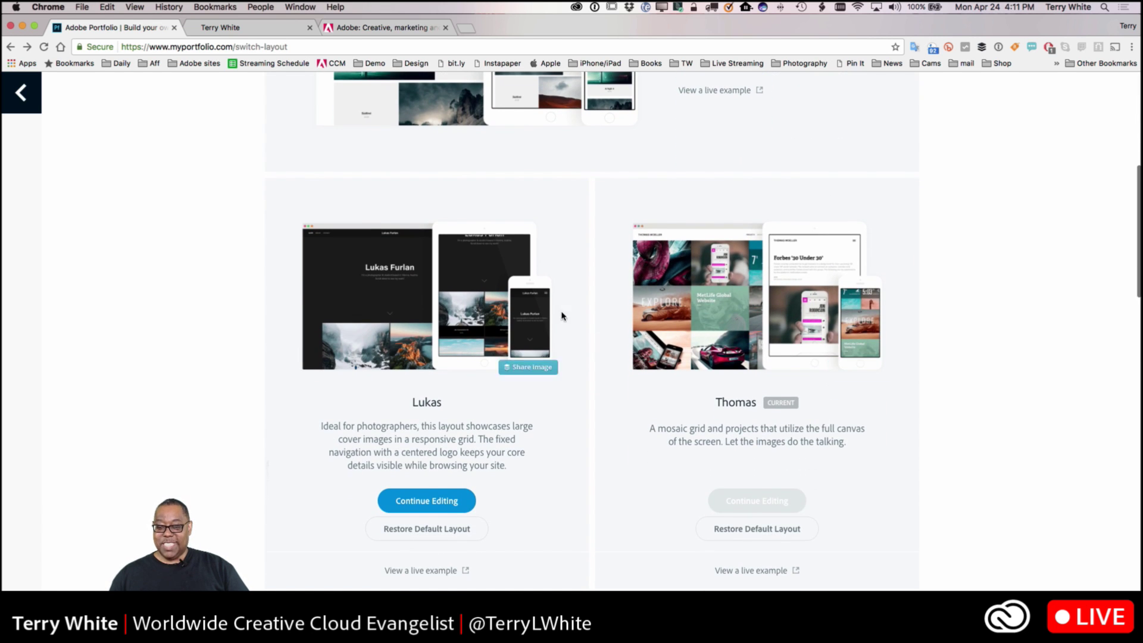
scroll(530, 357, down, 2)
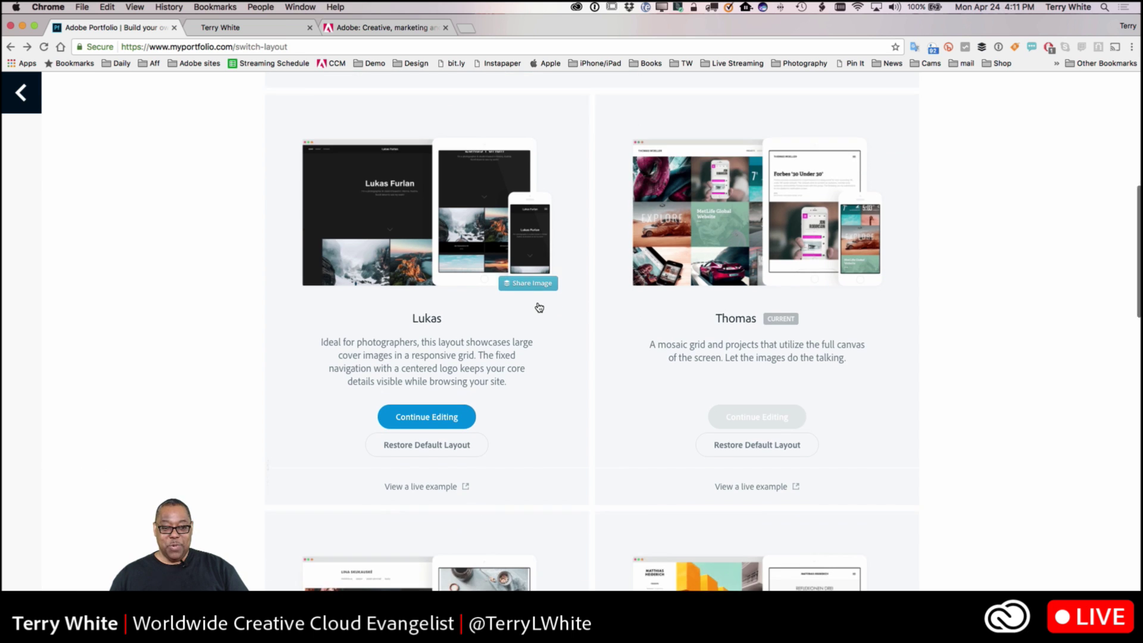
scroll(539, 307, up, 5)
scroll(539, 307, down, 10)
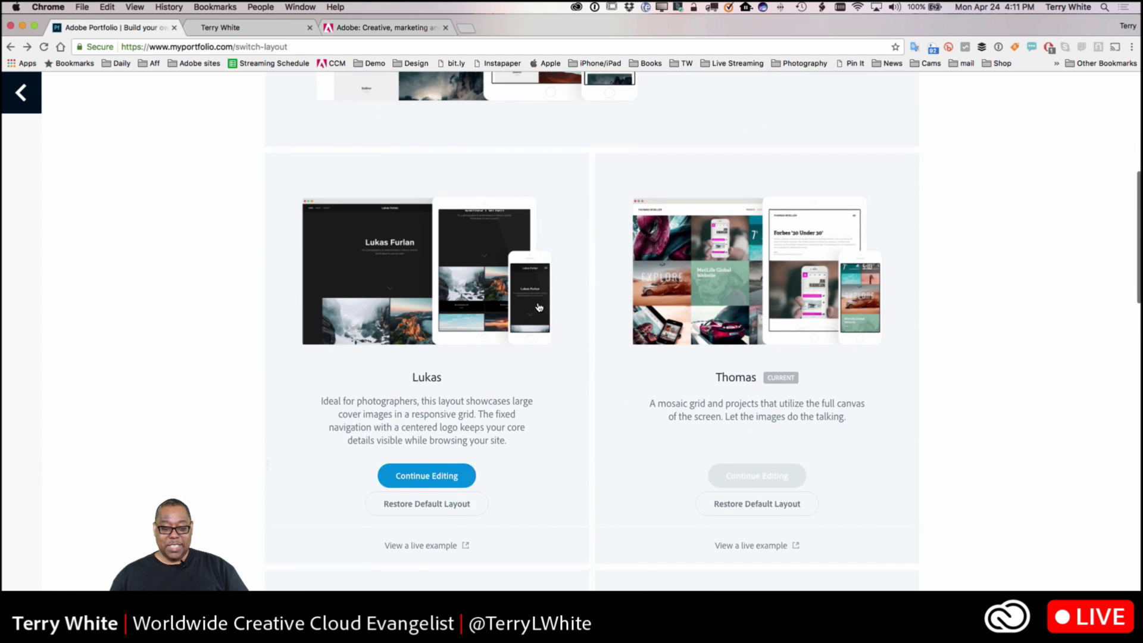
scroll(539, 307, down, 8)
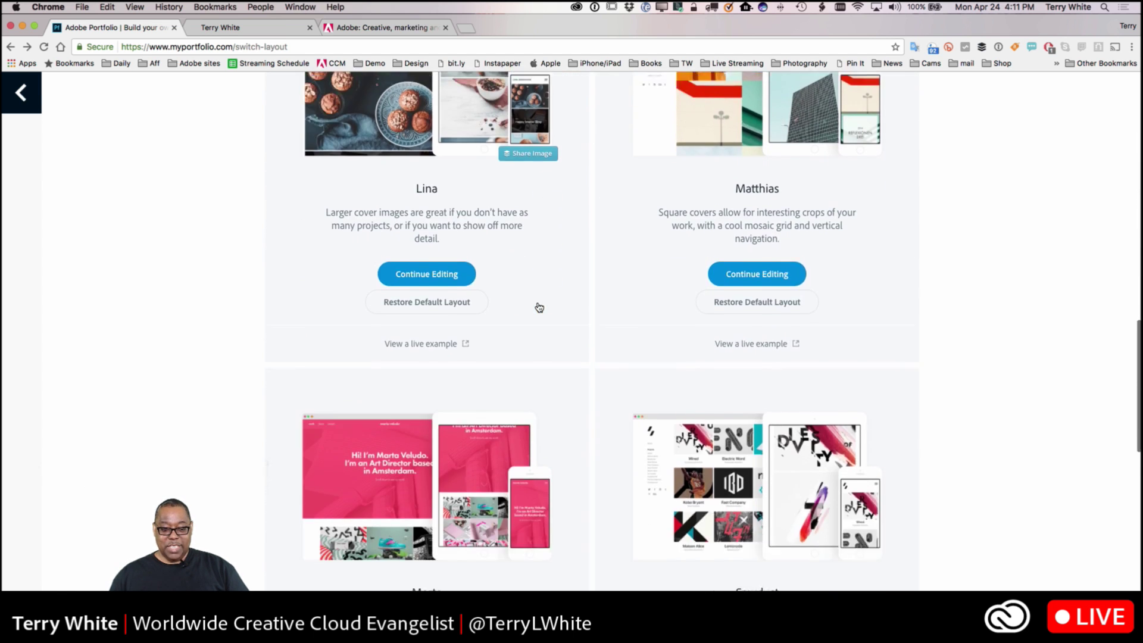
scroll(539, 307, down, 6)
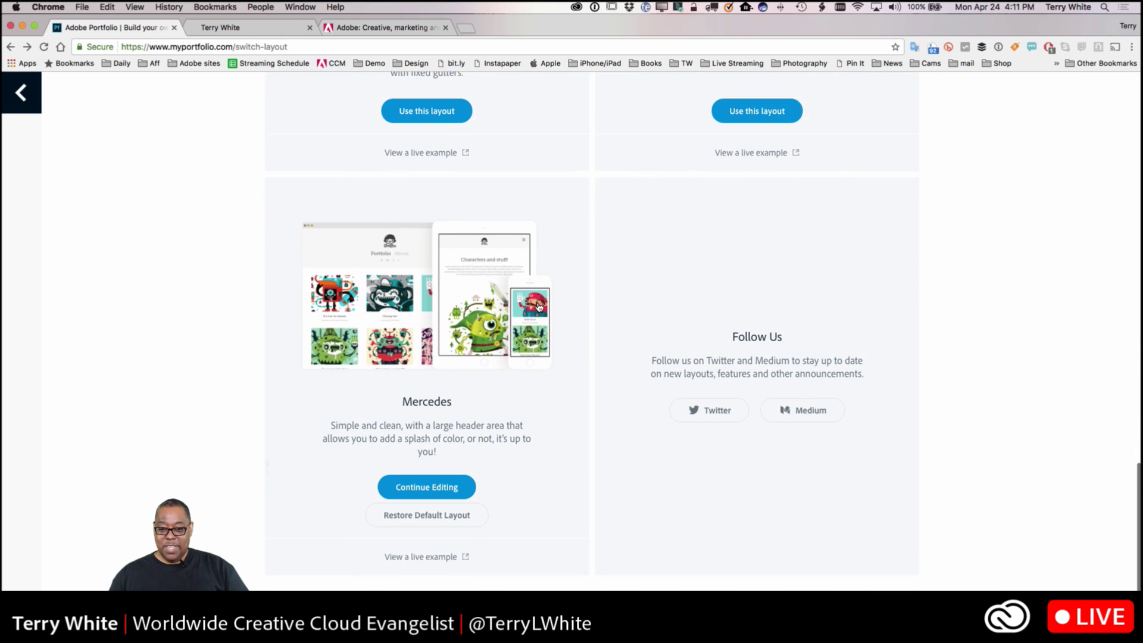
Step: Go back up the layout choices to Andreas, then examine the list again down to Marta and Sawdust
scroll(538, 307, up, 12)
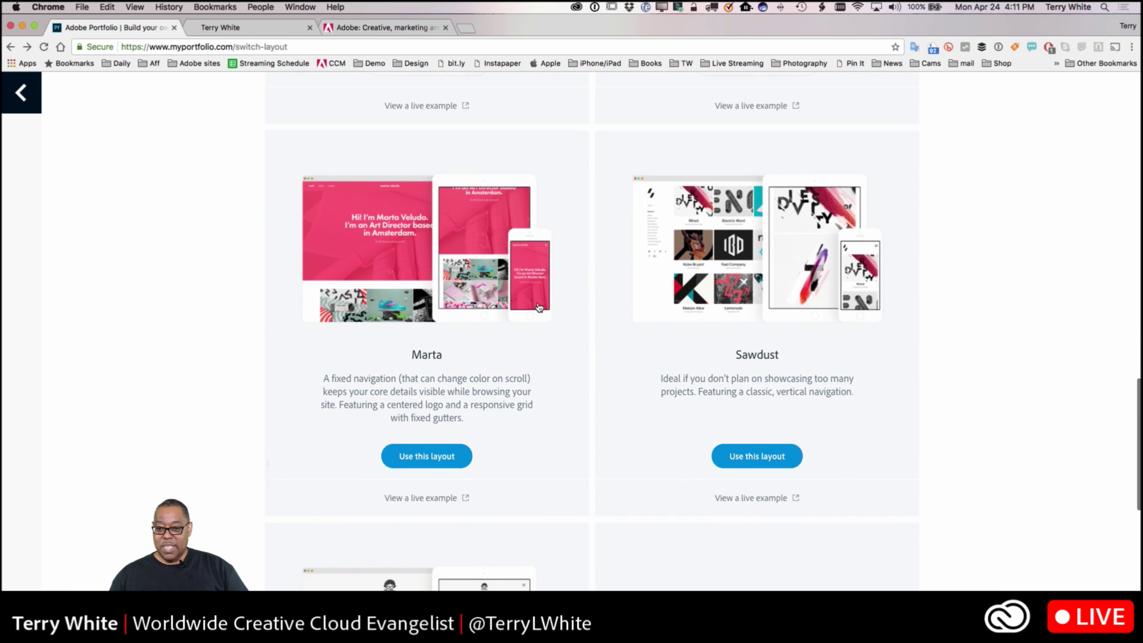
scroll(539, 307, up, 3)
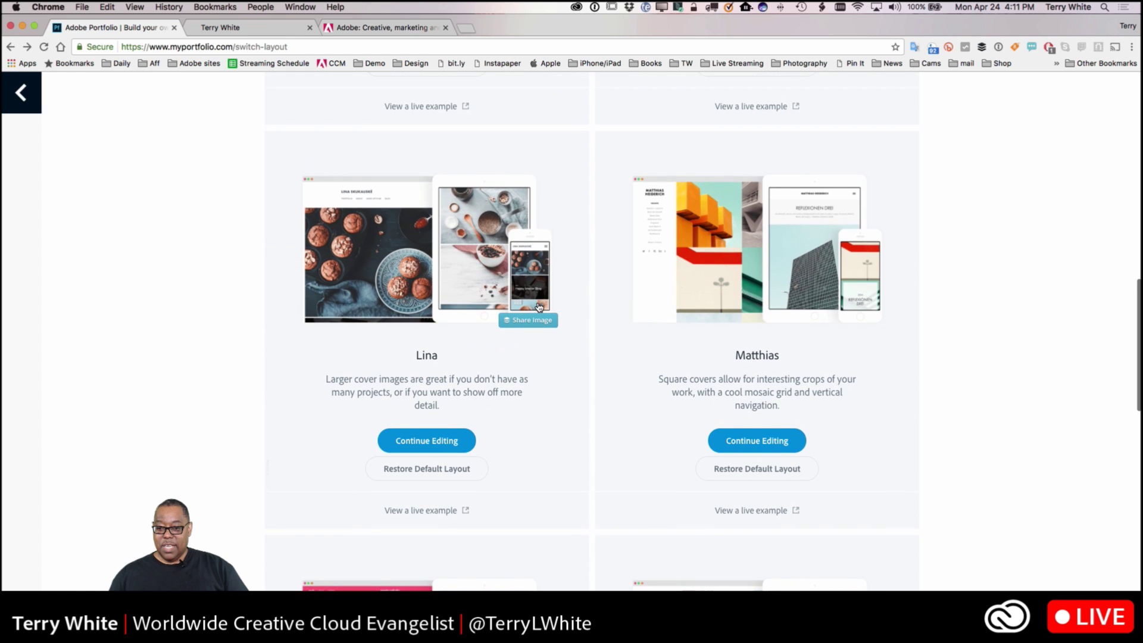
scroll(638, 339, up, 7)
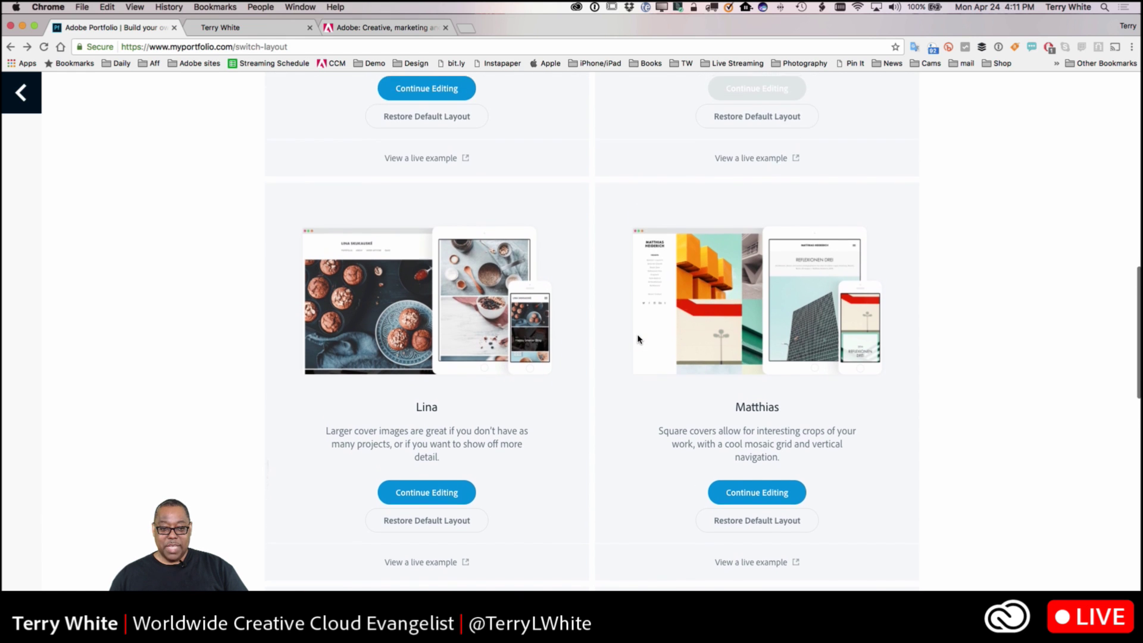
scroll(638, 340, up, 10)
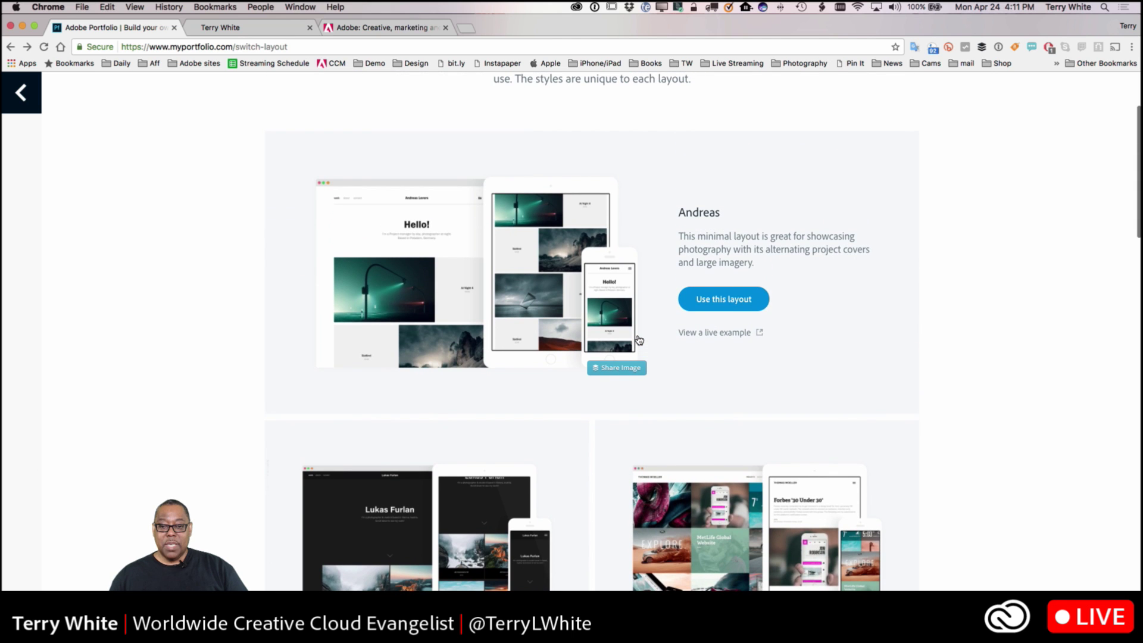
scroll(639, 340, up, 5)
scroll(639, 340, down, 10)
scroll(639, 340, down, 10)
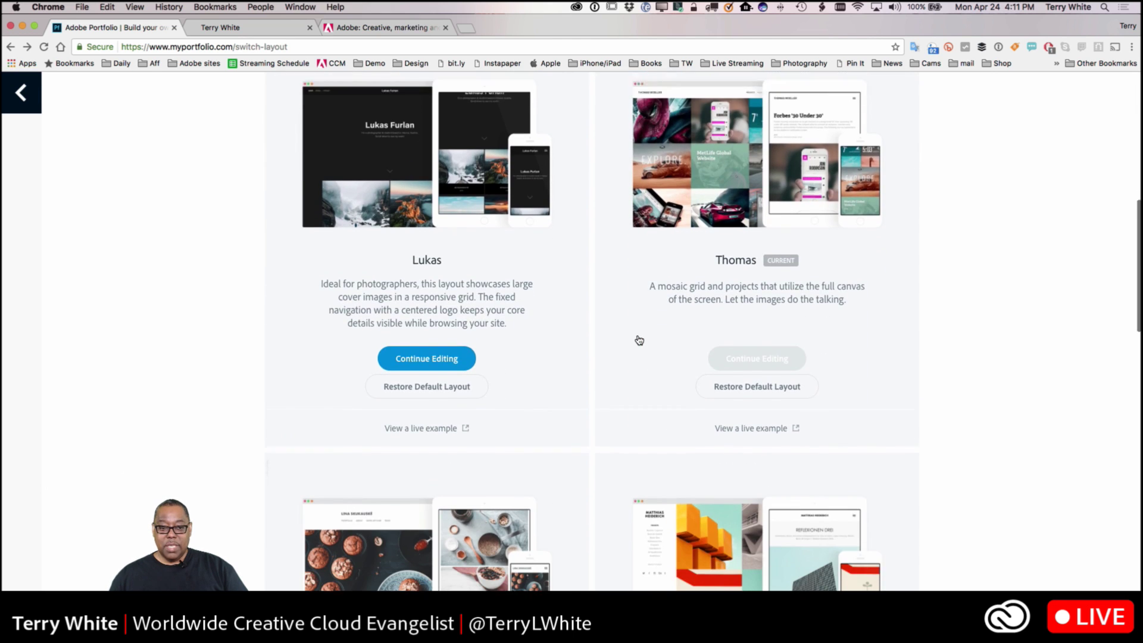
scroll(639, 340, down, 10)
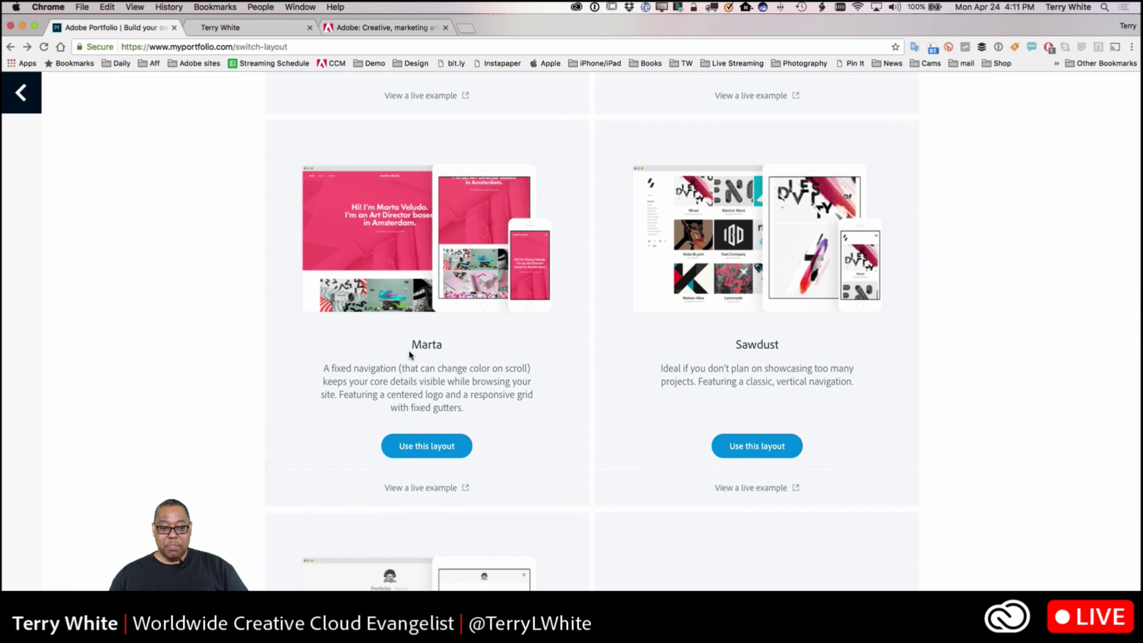
Step: Compare the Marta, Sawdust and Mercedes layouts with Lina and Matthias, then go back up to Lukas and Thomas
scroll(443, 356, down, 5)
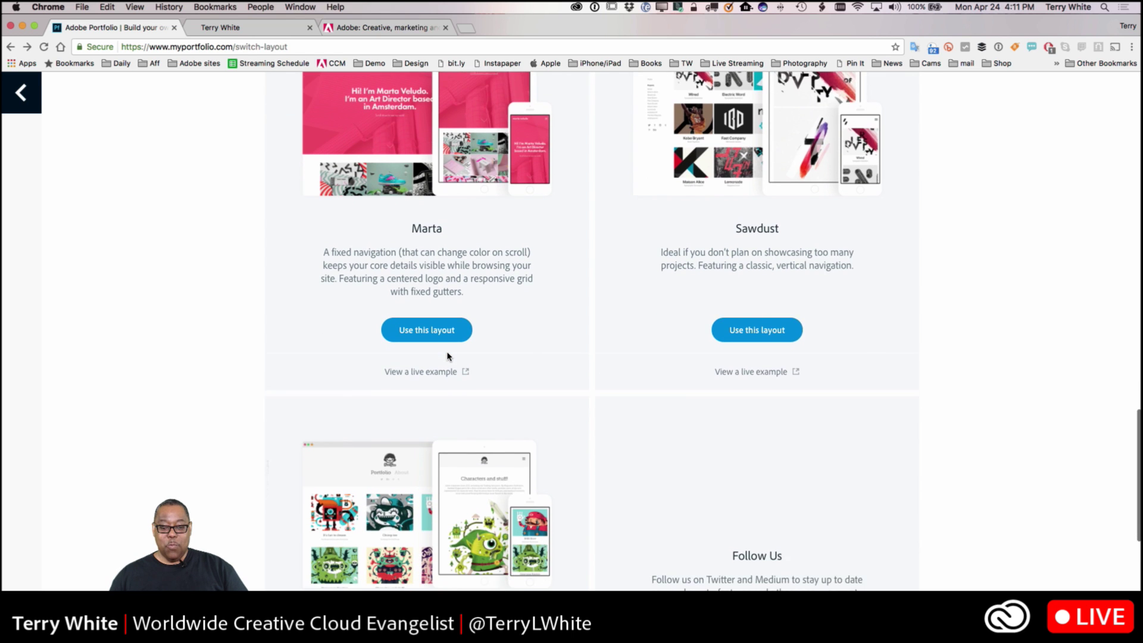
scroll(411, 284, up, 10)
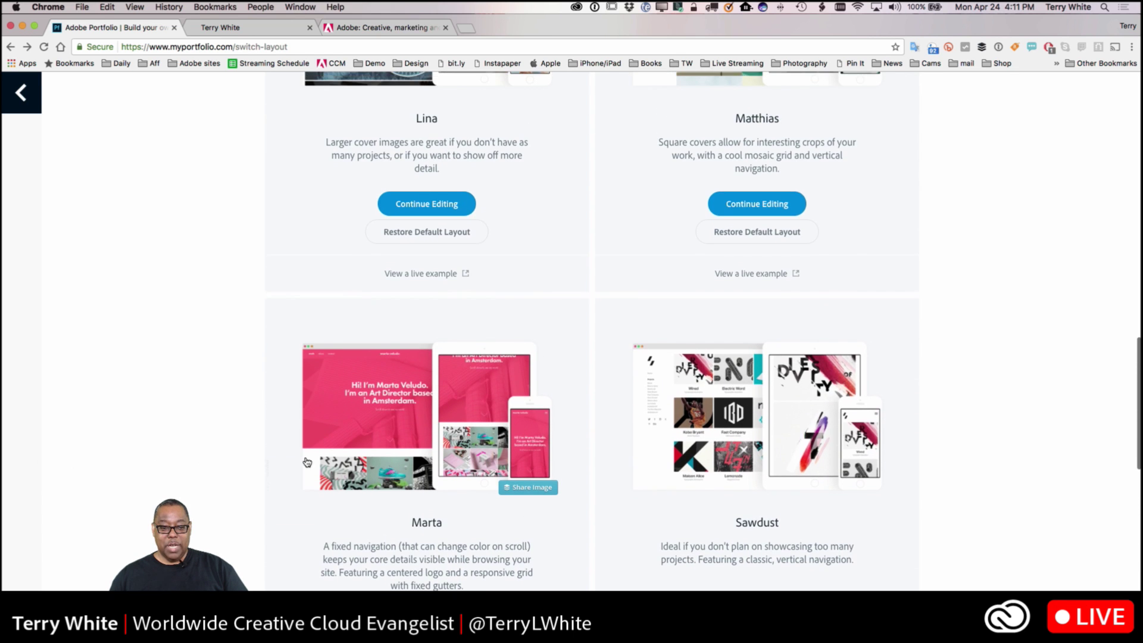
scroll(517, 493, down, 4)
scroll(517, 493, down, 12)
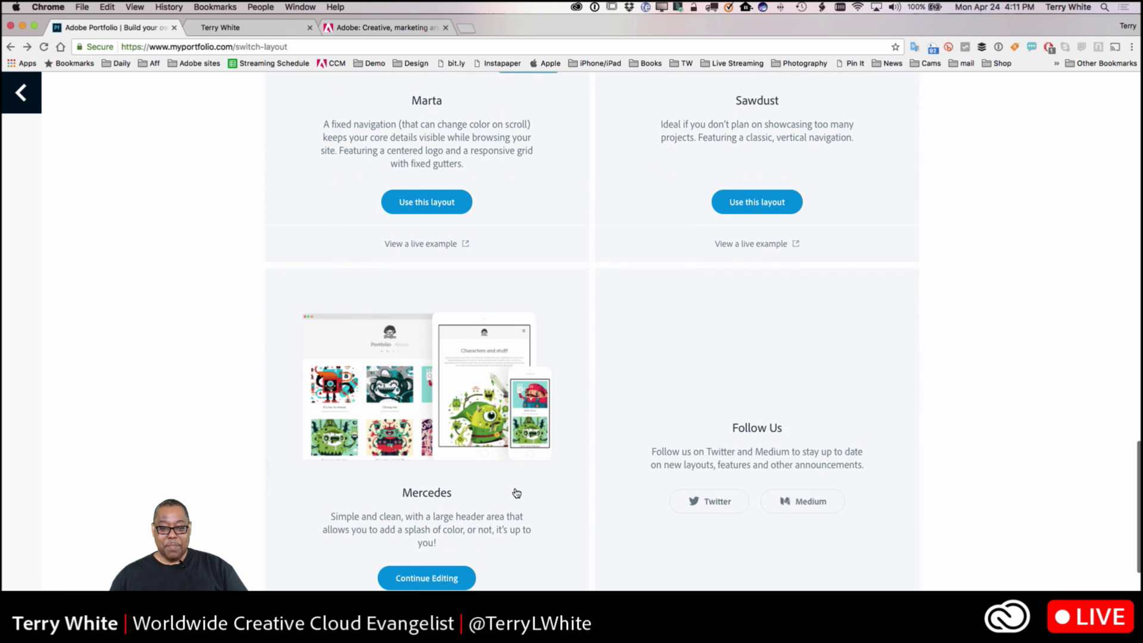
scroll(517, 493, up, 12)
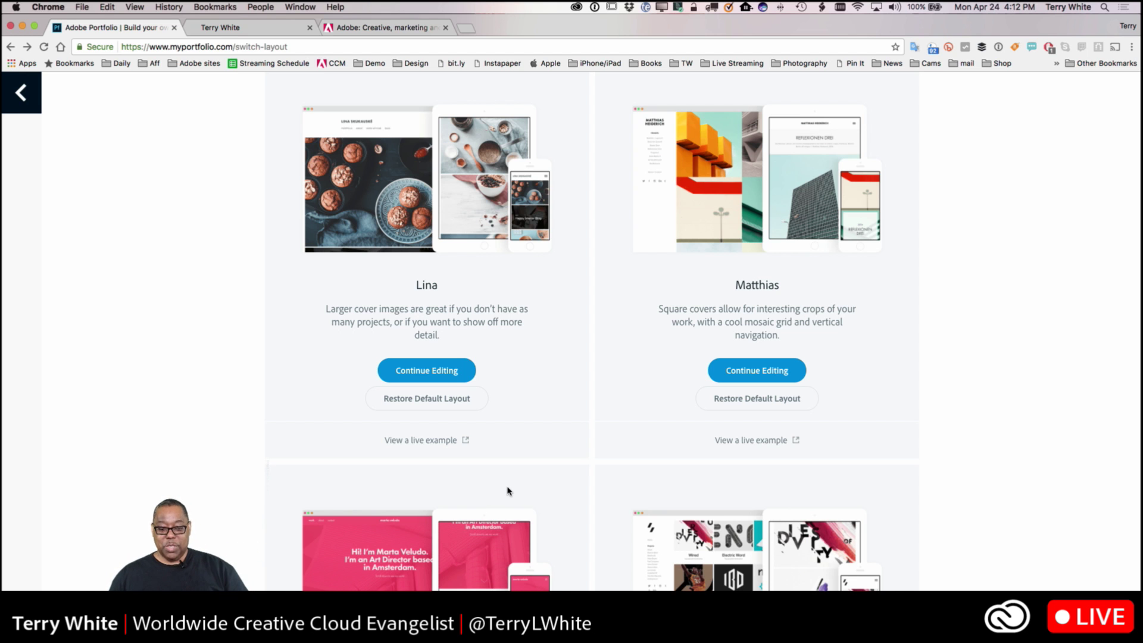
scroll(507, 491, down, 4)
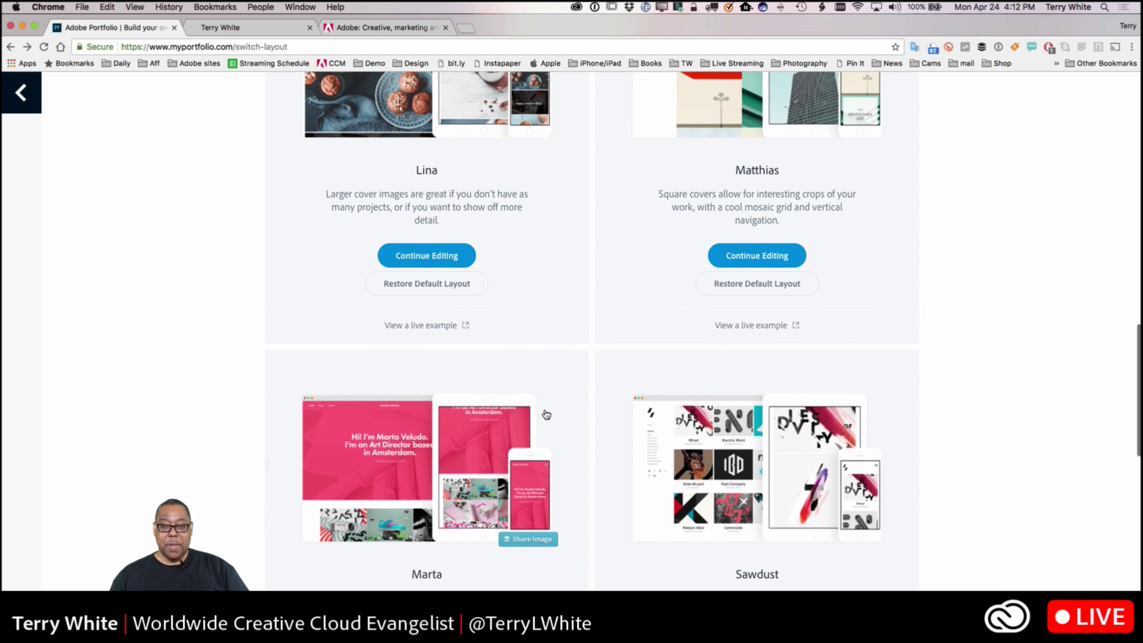
scroll(546, 415, up, 12)
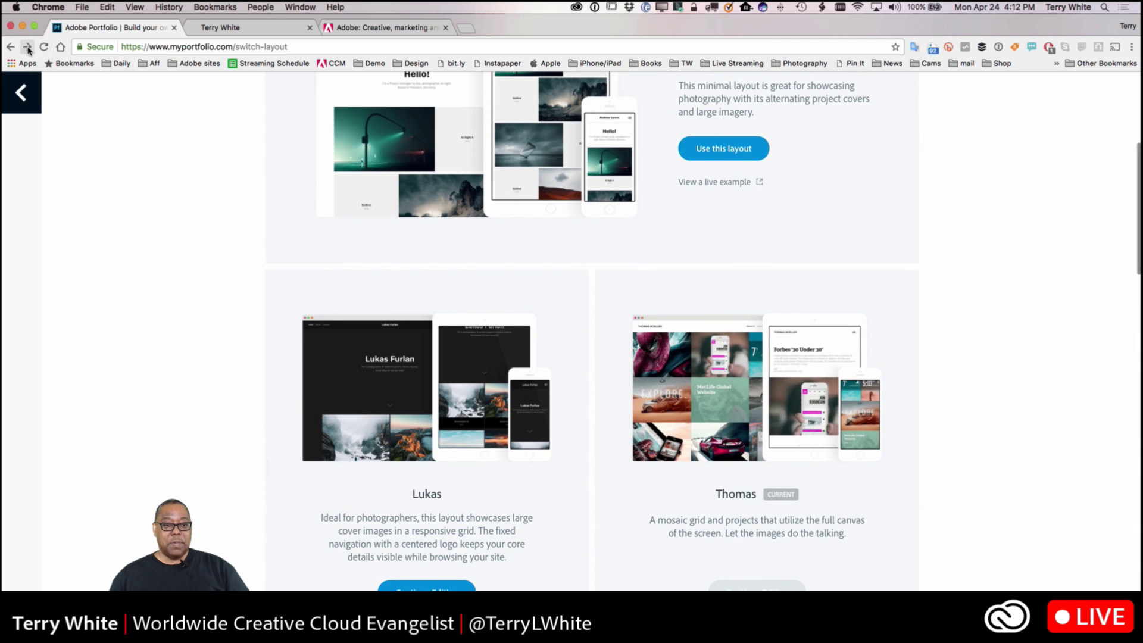
Step: Return to the site editor and open the customization settings of the header logo
click(27, 48)
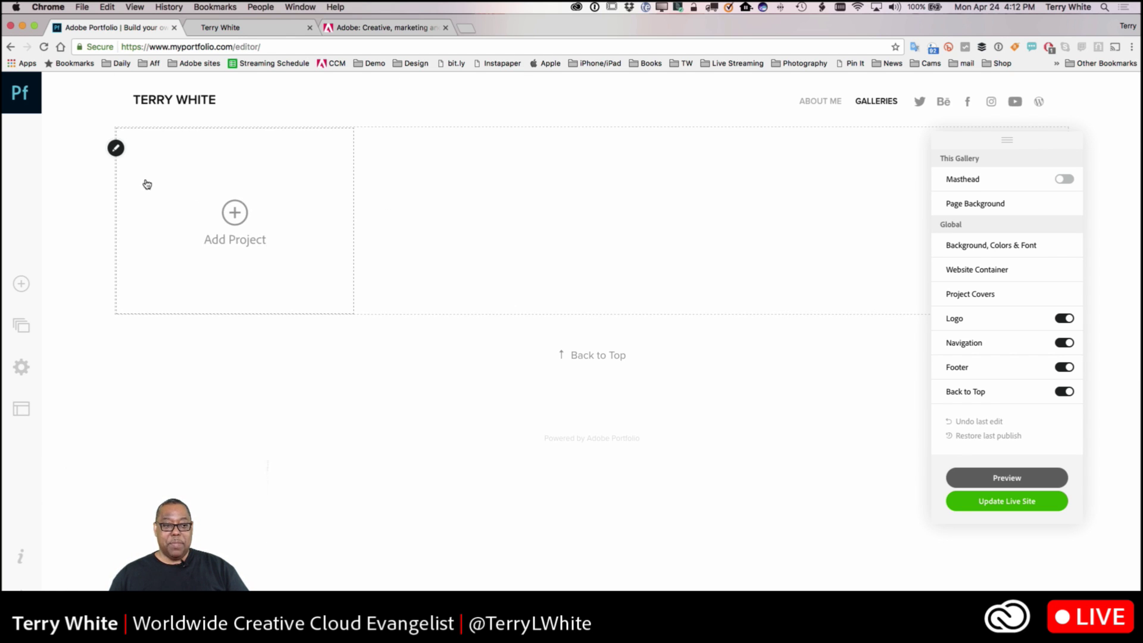
click(116, 150)
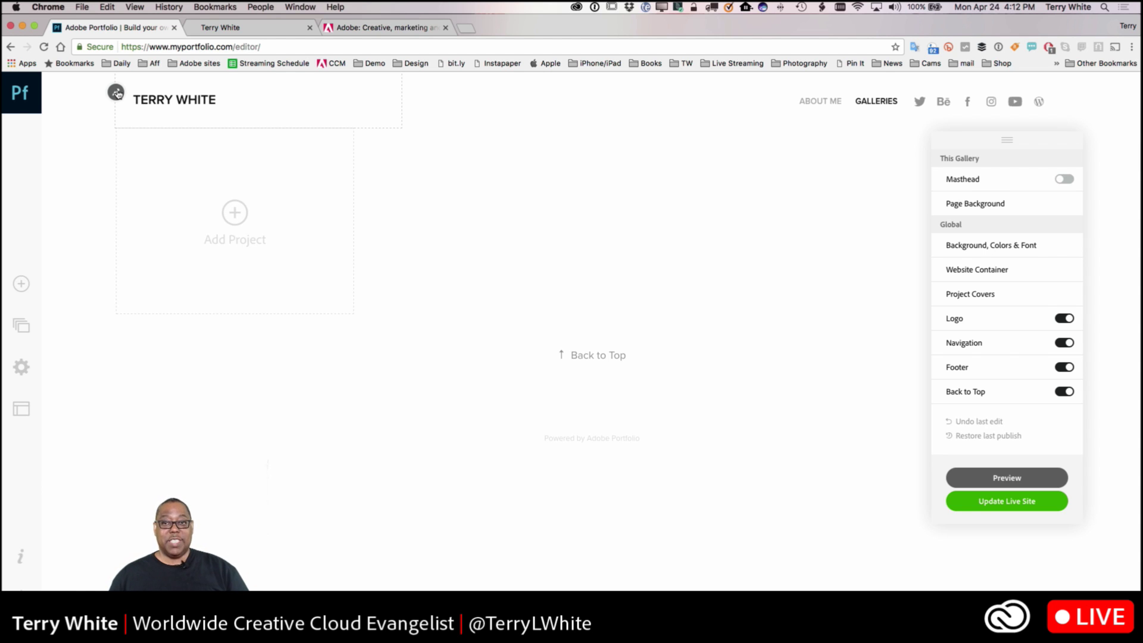
click(117, 93)
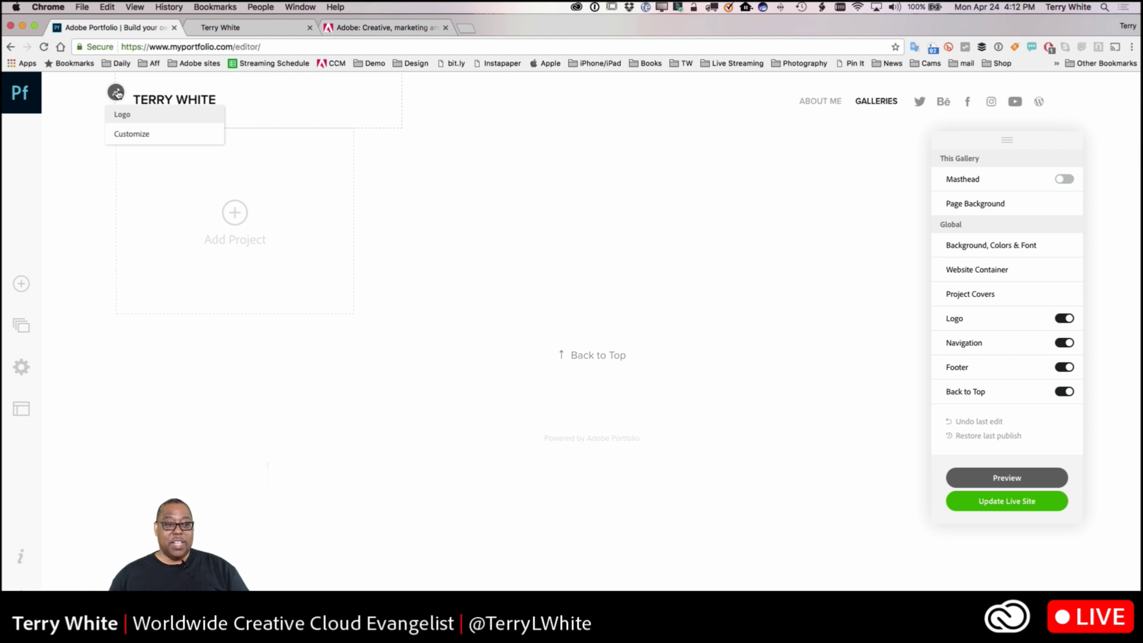
click(121, 135)
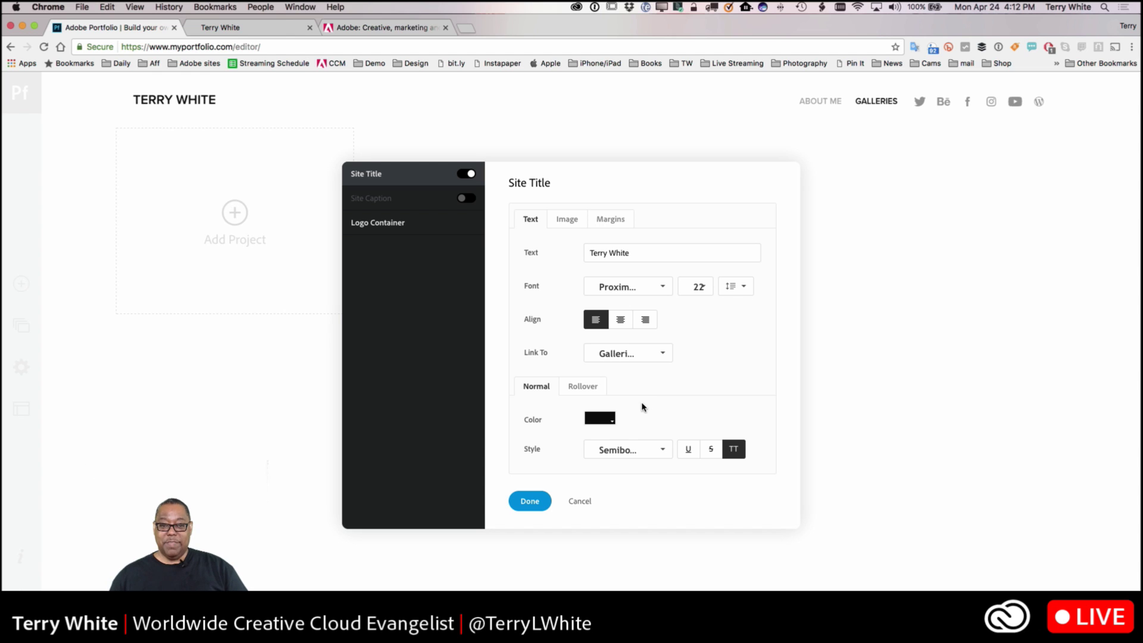
Step: Examine the site title's text settings and the logo container's width and margin settings
click(632, 258)
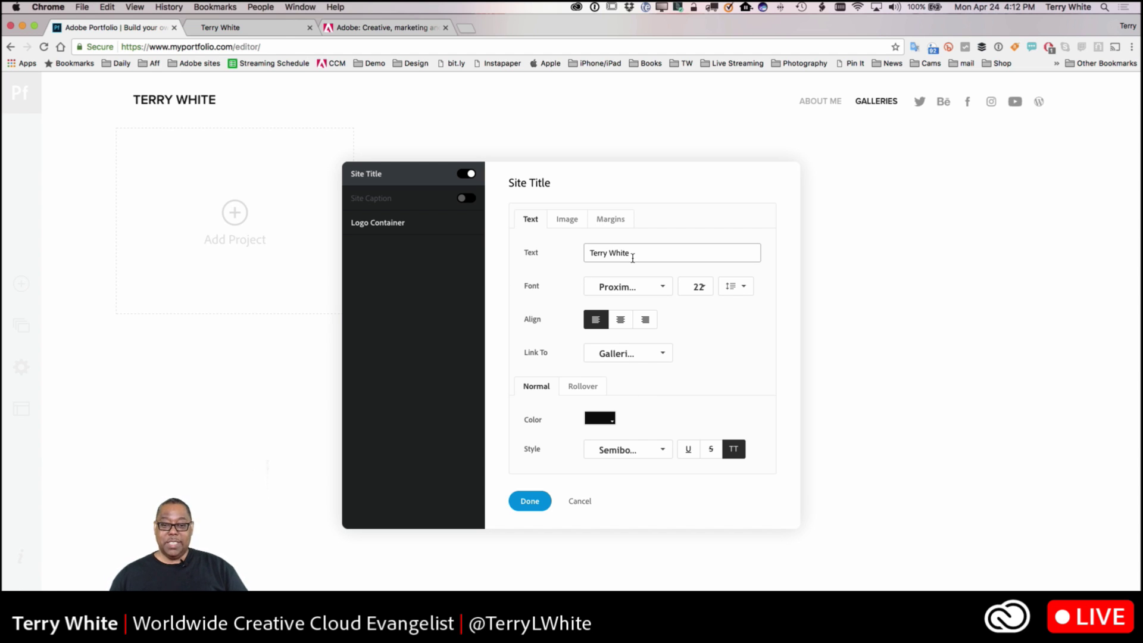
click(409, 230)
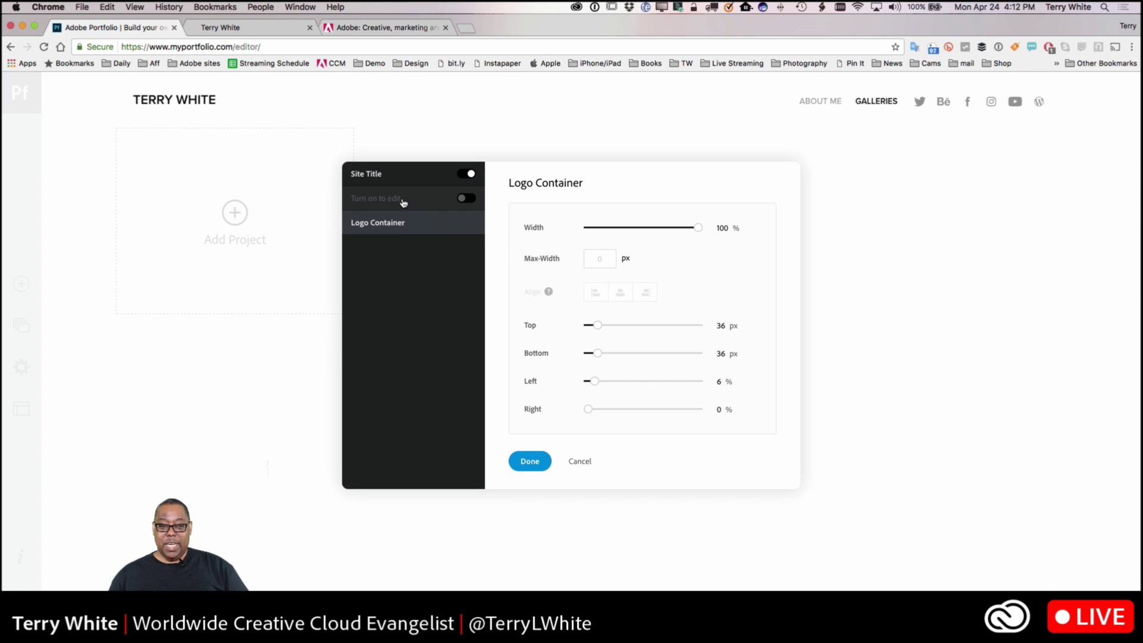
click(378, 177)
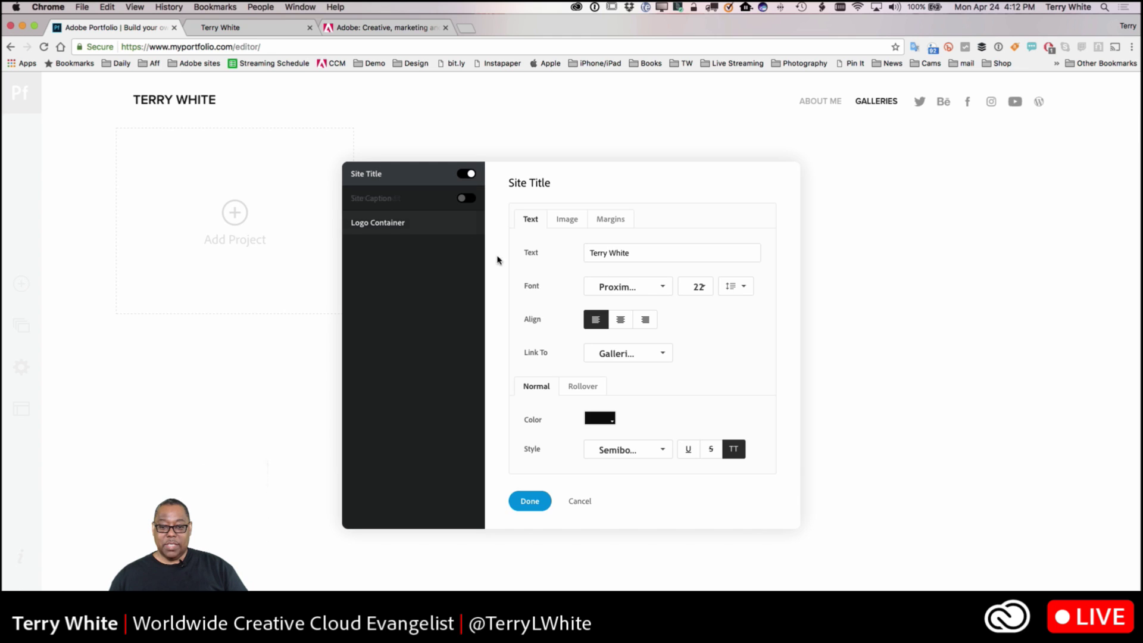
Step: Start an image upload for the site title's normal state and enlarge the file chooser
click(567, 227)
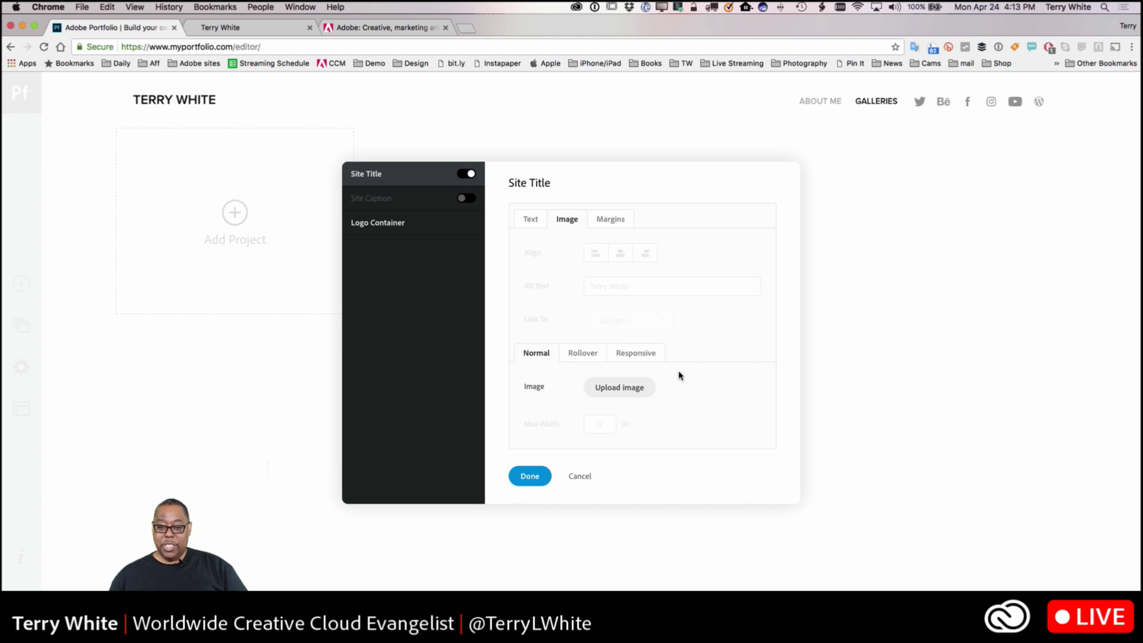
click(615, 390)
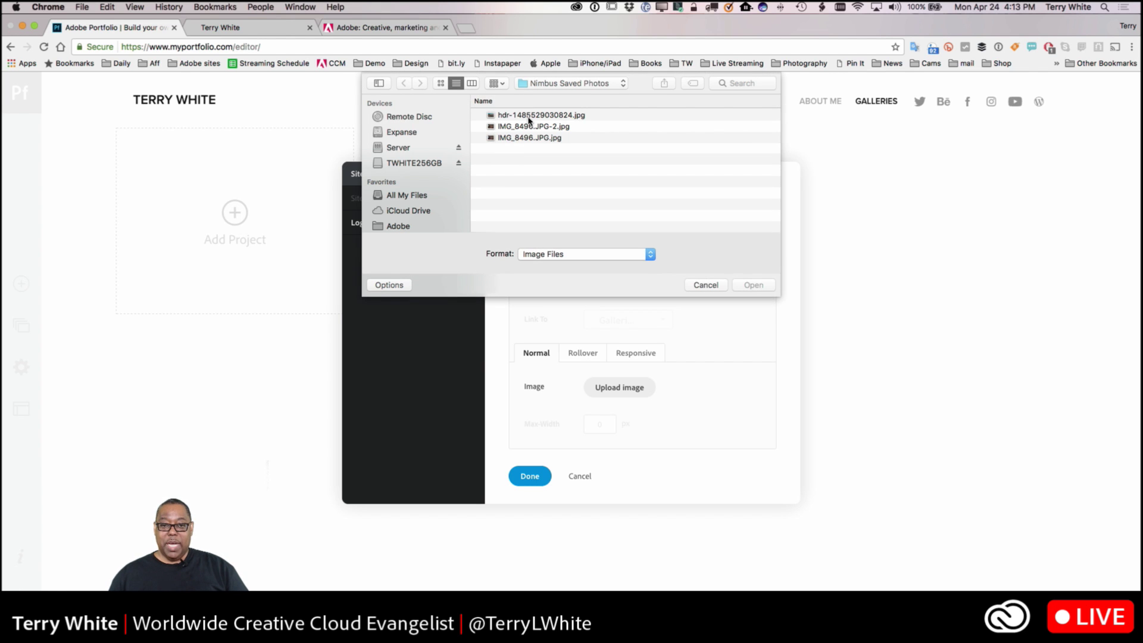
drag(665, 310, 661, 597)
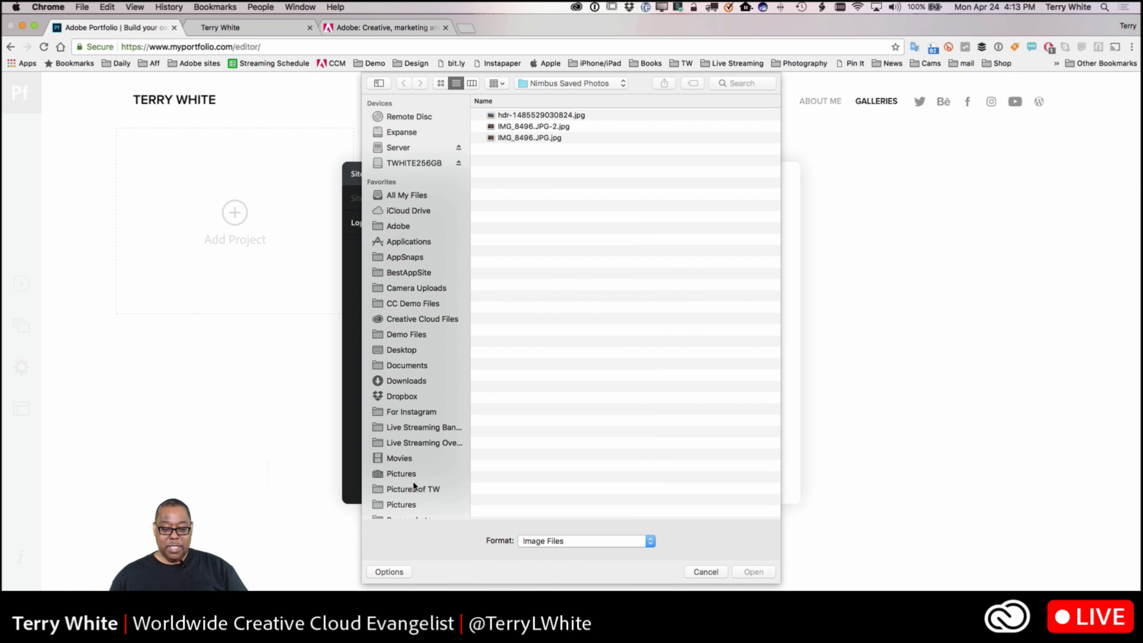
Step: Upload TW_stamp_final2.png from the photography folder inside Documents as the site title image
click(402, 365)
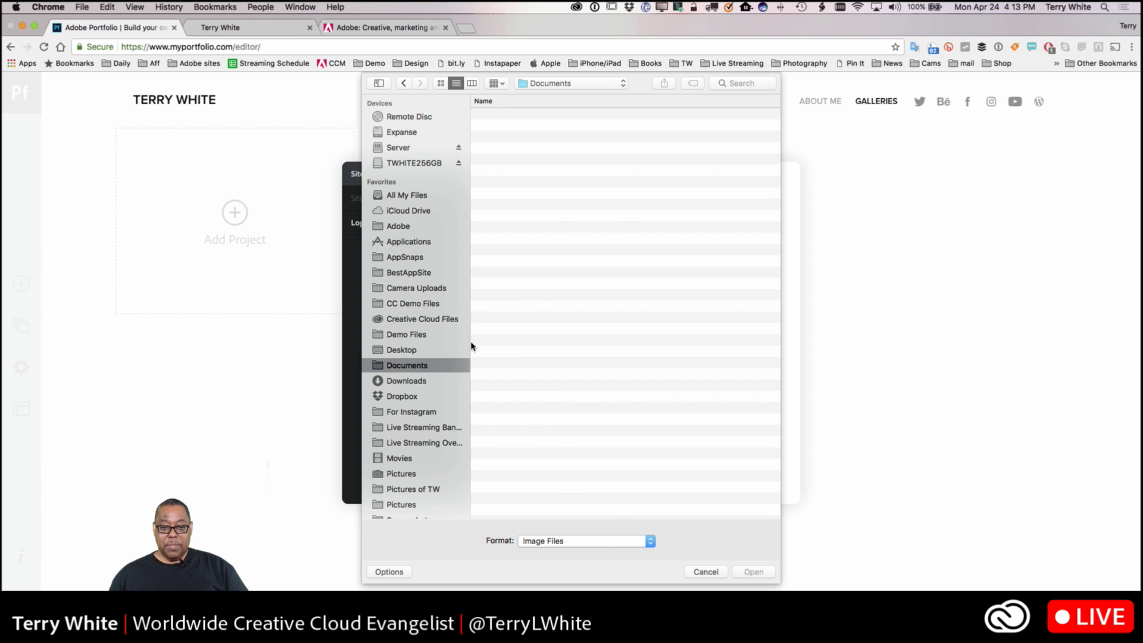
click(537, 84)
click(538, 84)
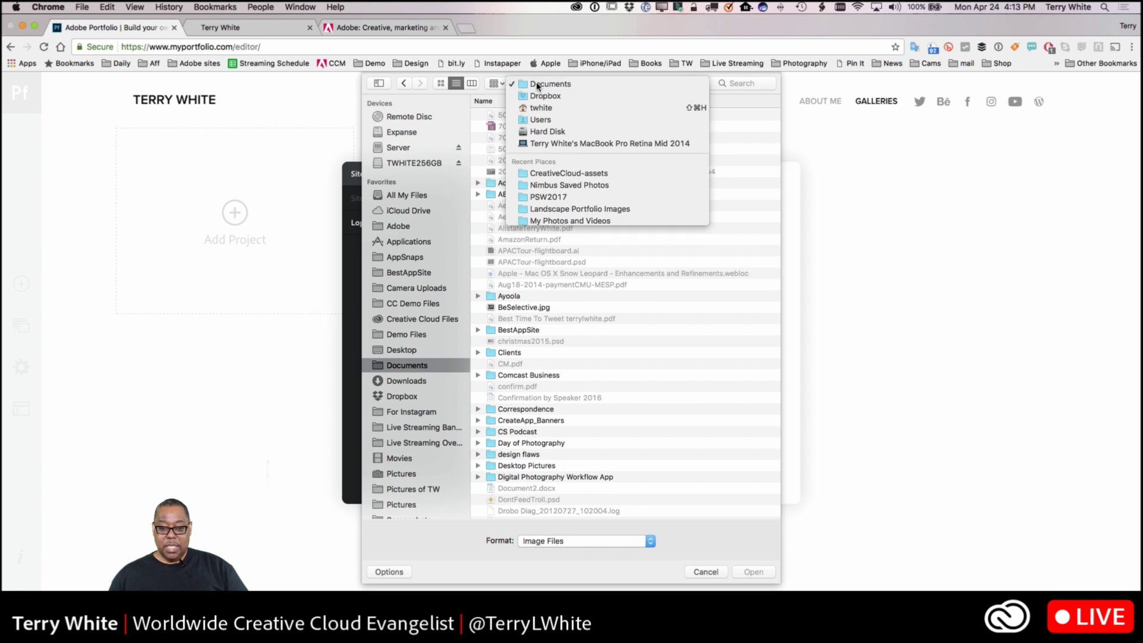
scroll(568, 362, down, 5)
scroll(568, 362, down, 20)
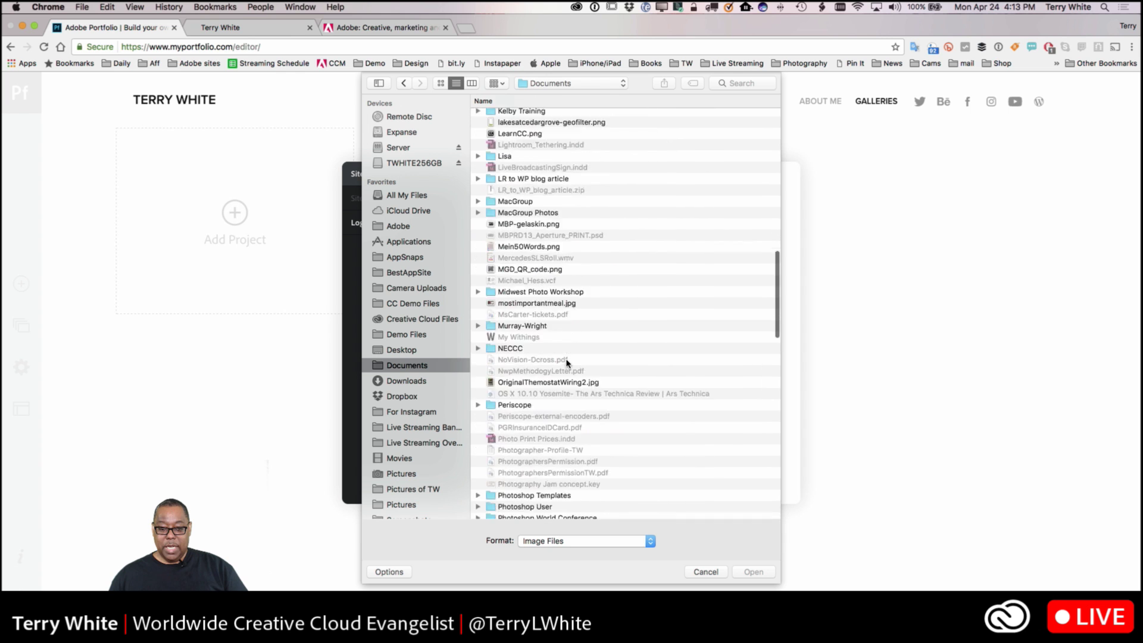
scroll(527, 288, up, 8)
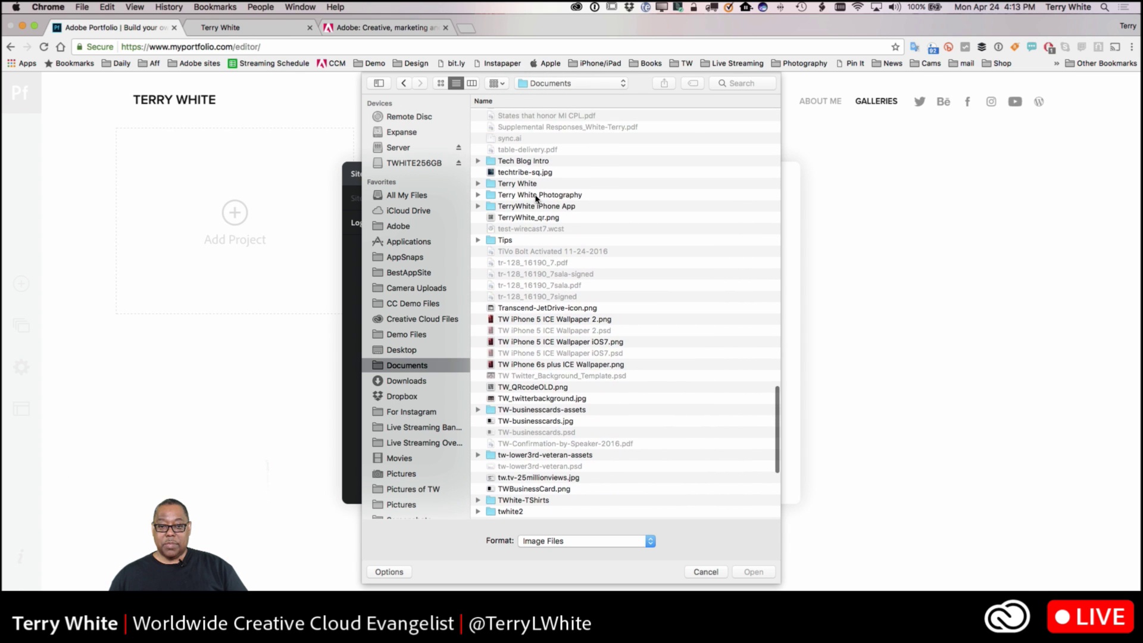
double_click(536, 192)
scroll(544, 353, down, 15)
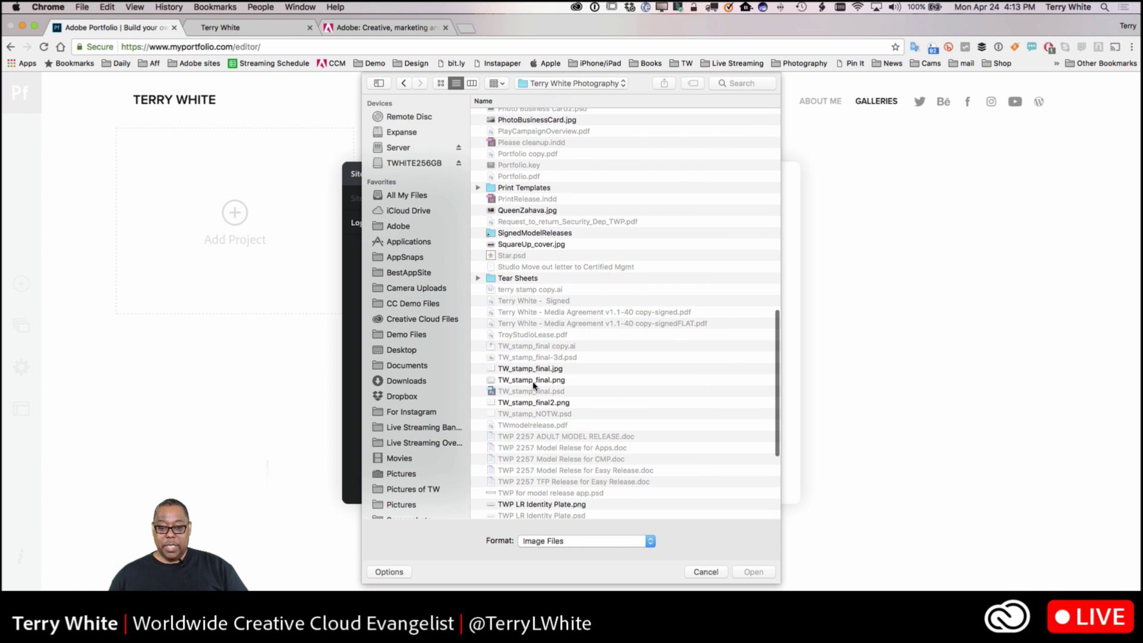
click(533, 381)
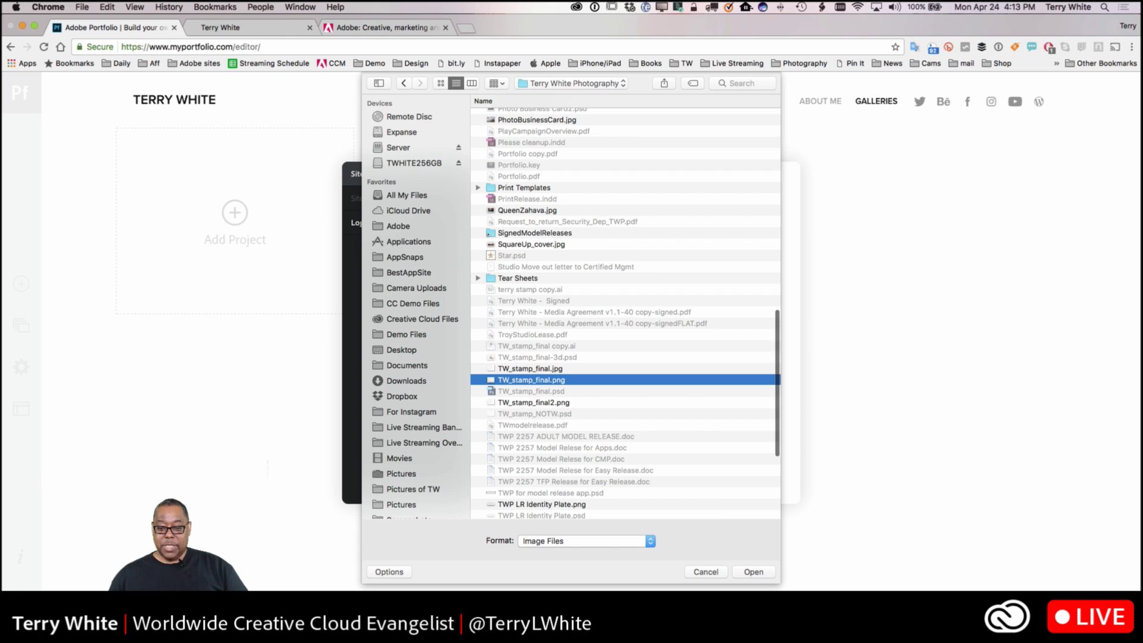
click(538, 404)
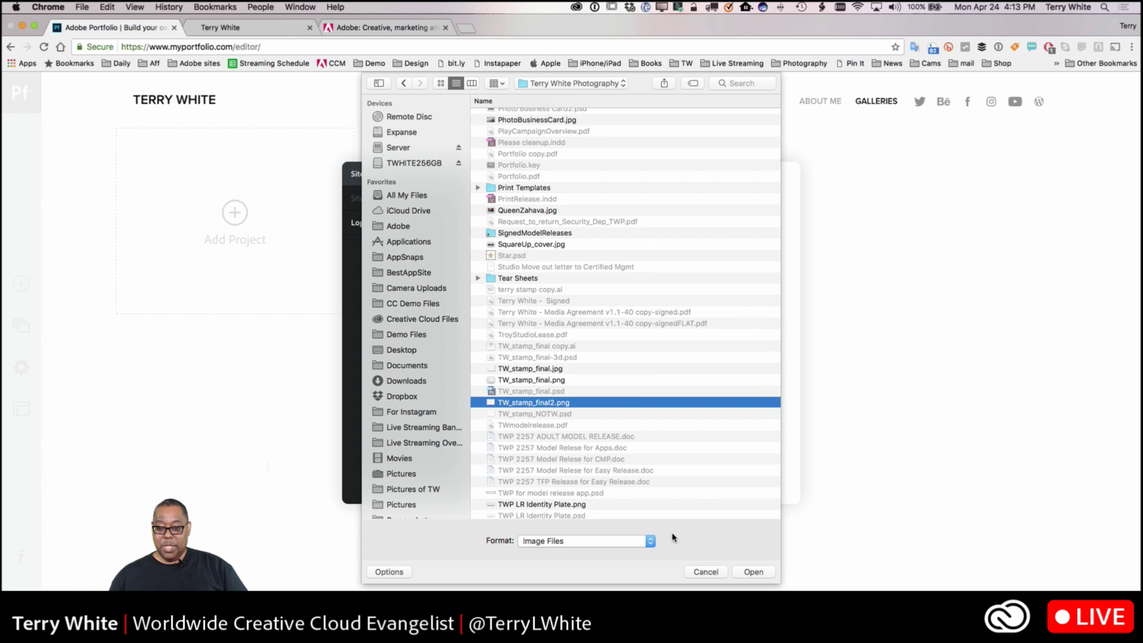
click(752, 572)
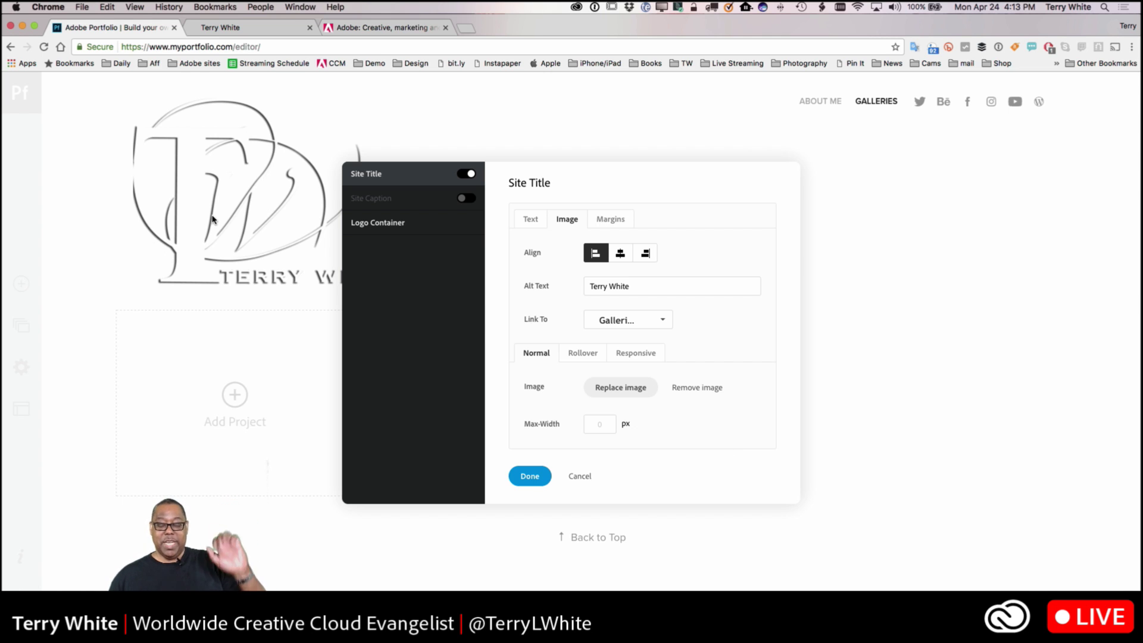
Step: Set the logo image's maximum width to 150 px and check its responsive height setting
click(607, 425)
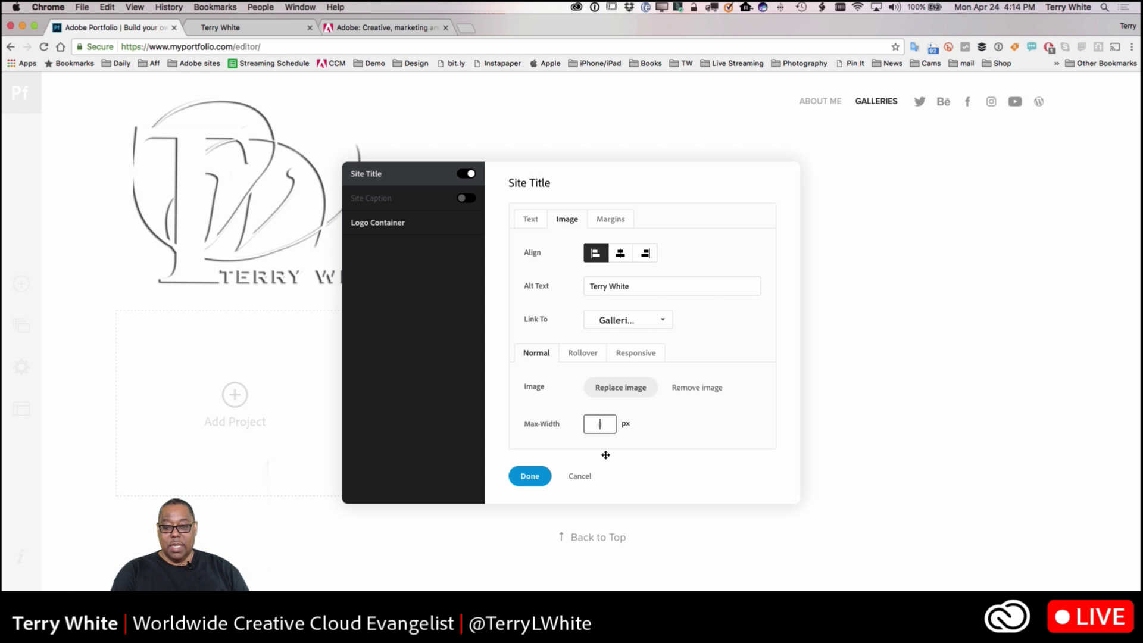
text(150)
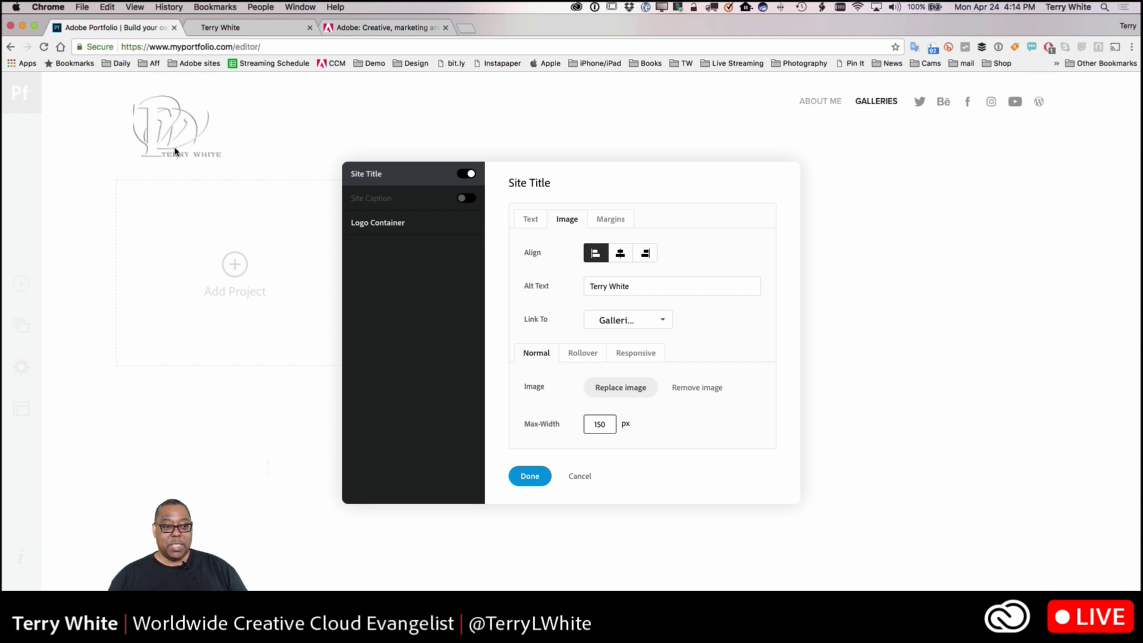
click(637, 356)
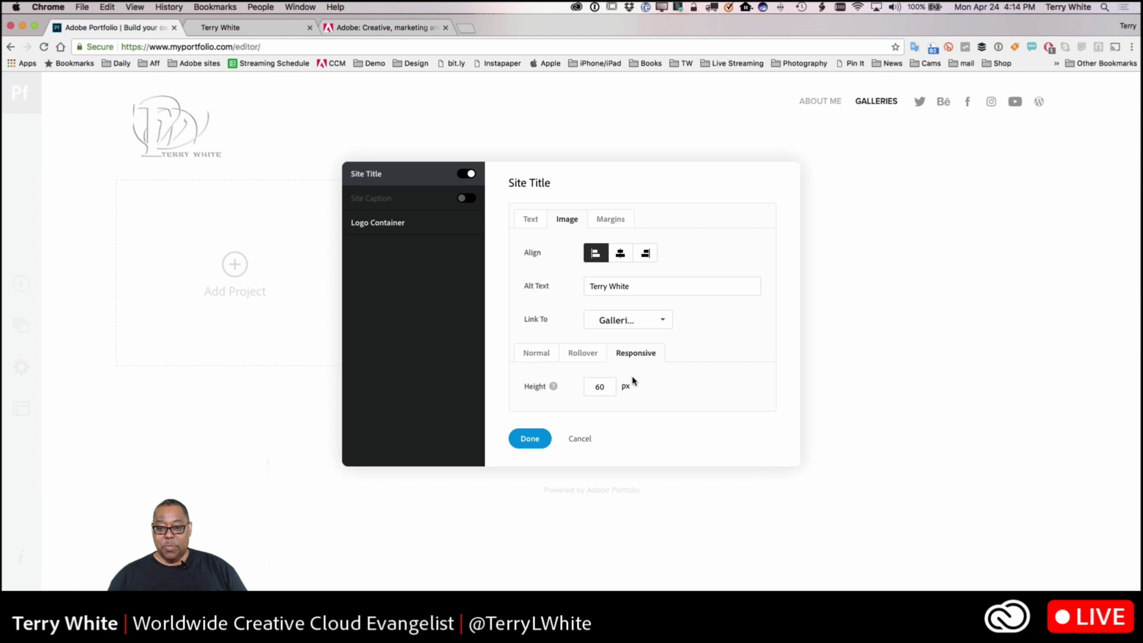
click(605, 388)
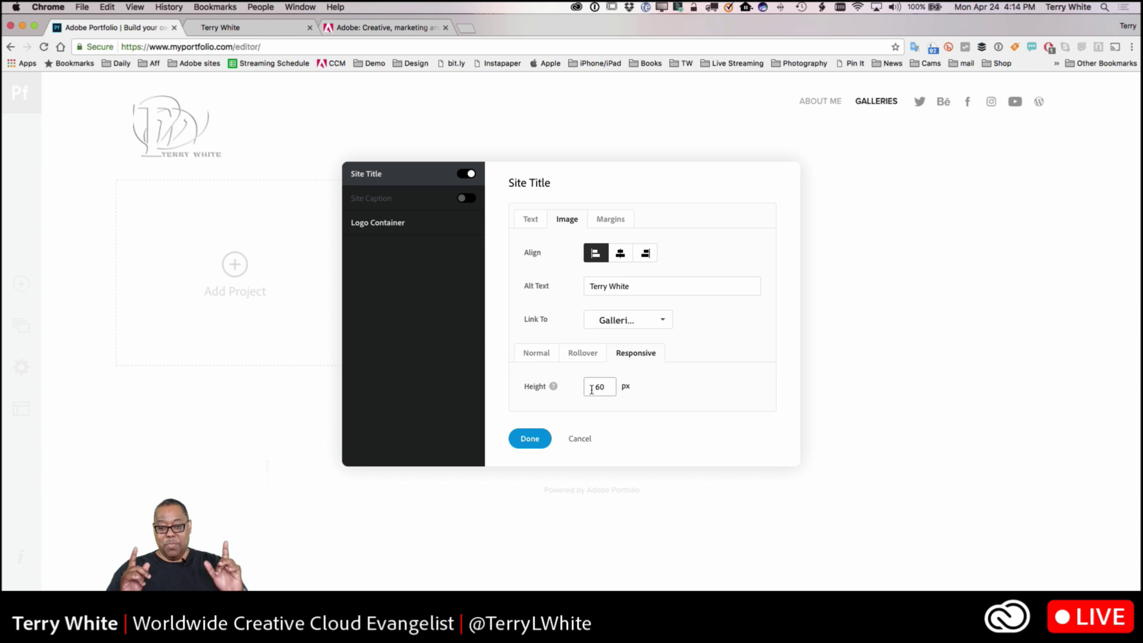
Step: Compare the site title's text version with its image version, then apply the image logo
click(542, 357)
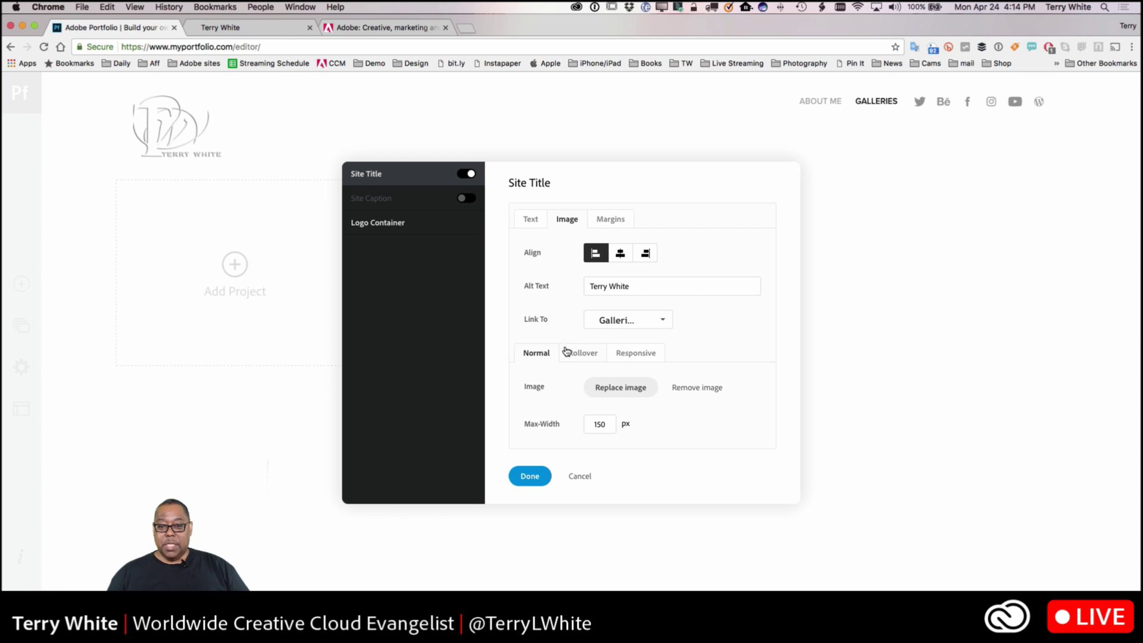
click(527, 222)
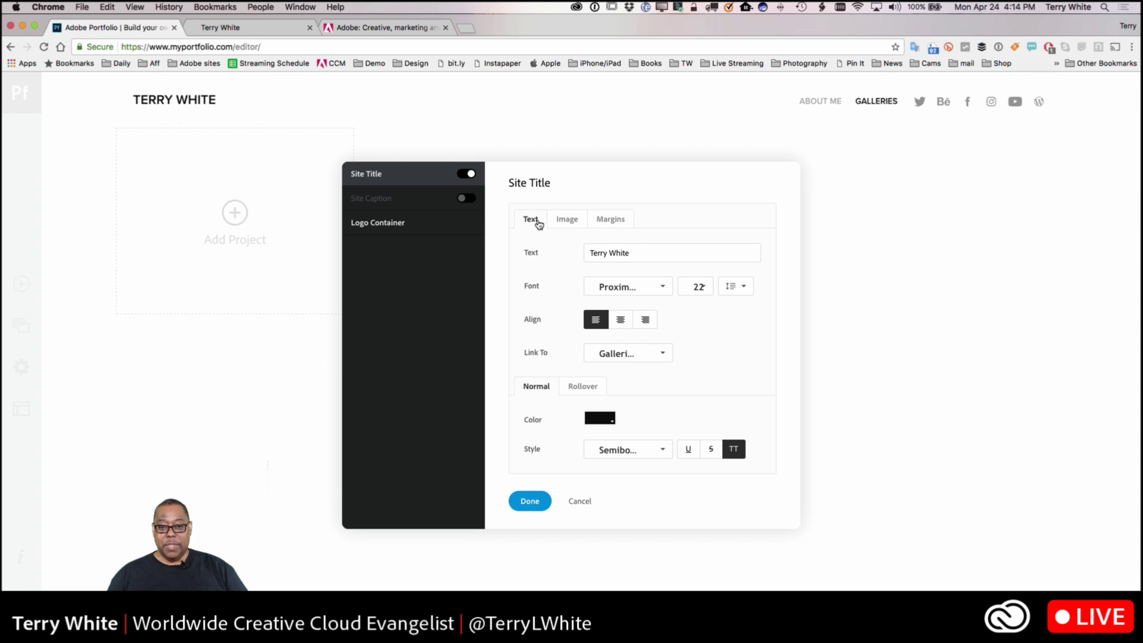
click(567, 221)
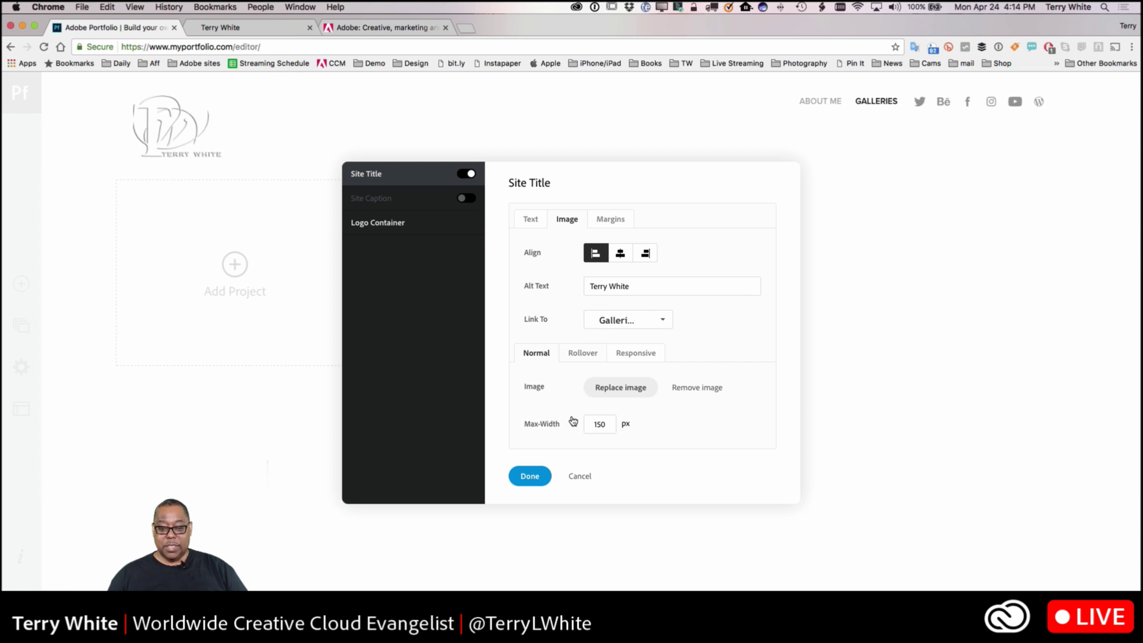
click(530, 476)
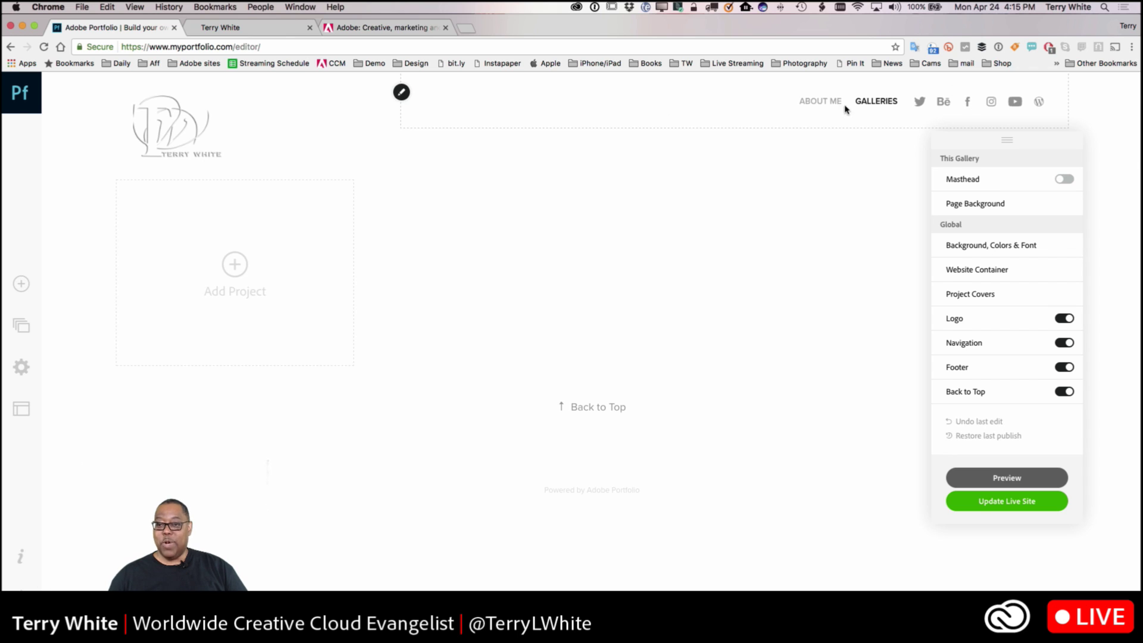
Step: Open the header navigation's customization settings and show its social profiles
click(409, 97)
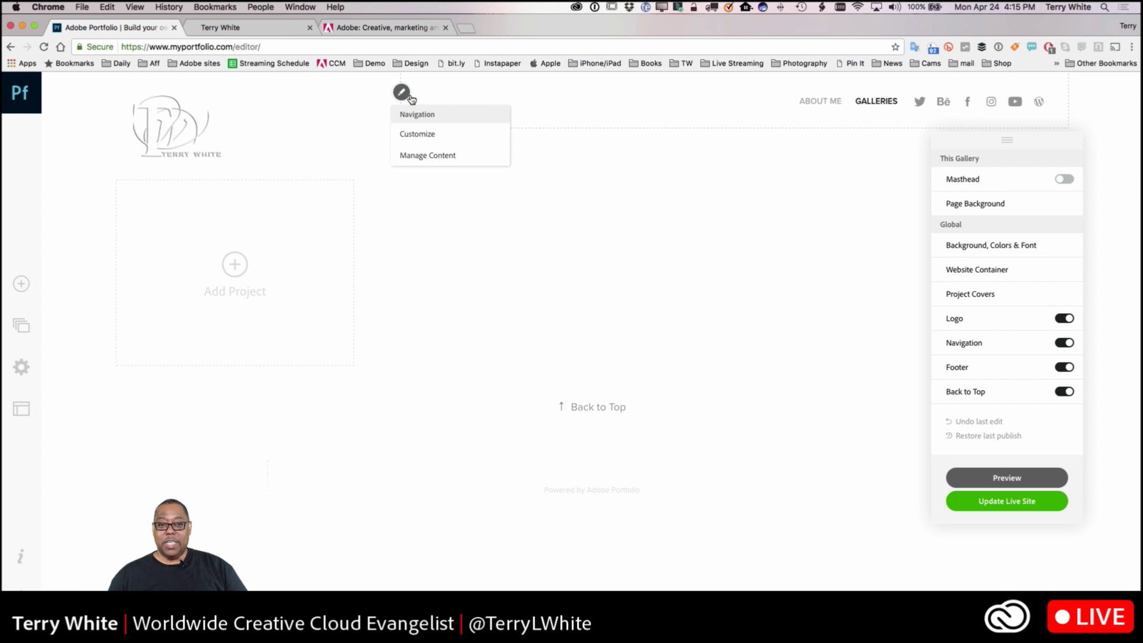
click(423, 139)
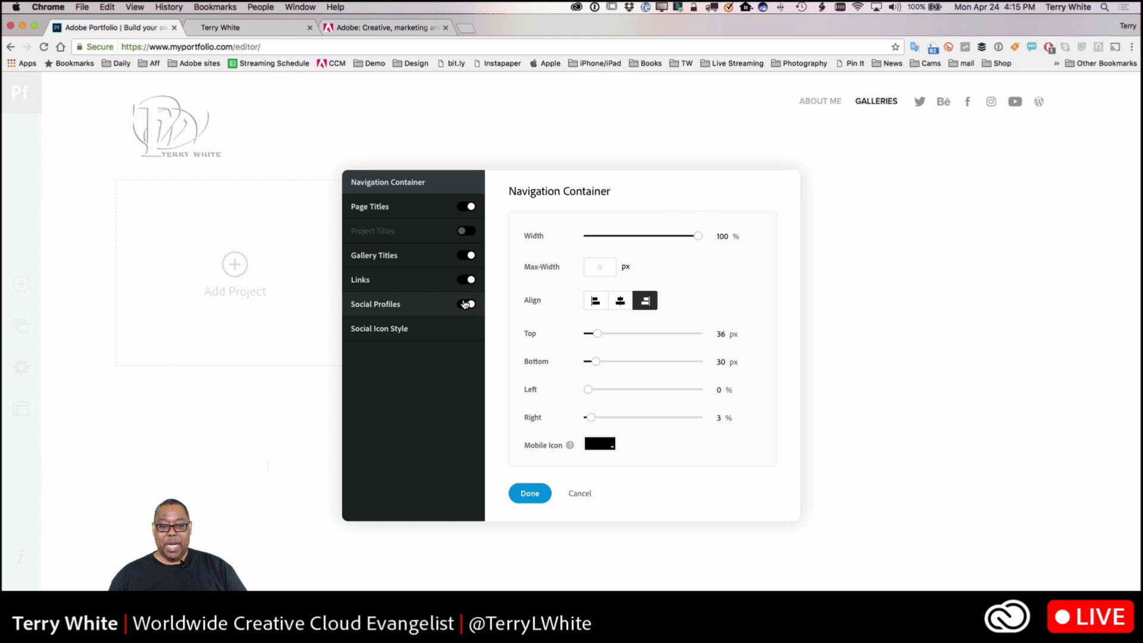
click(400, 316)
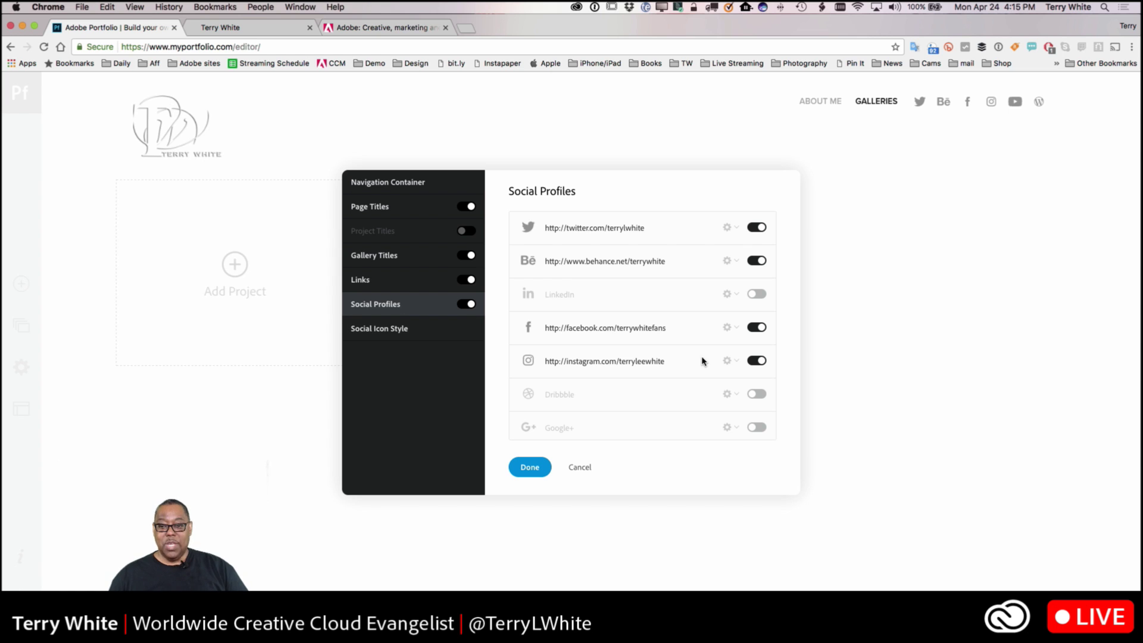
Step: Look through the full list of social networks, checking which profile links are enabled and which others are available
scroll(660, 290, down, 10)
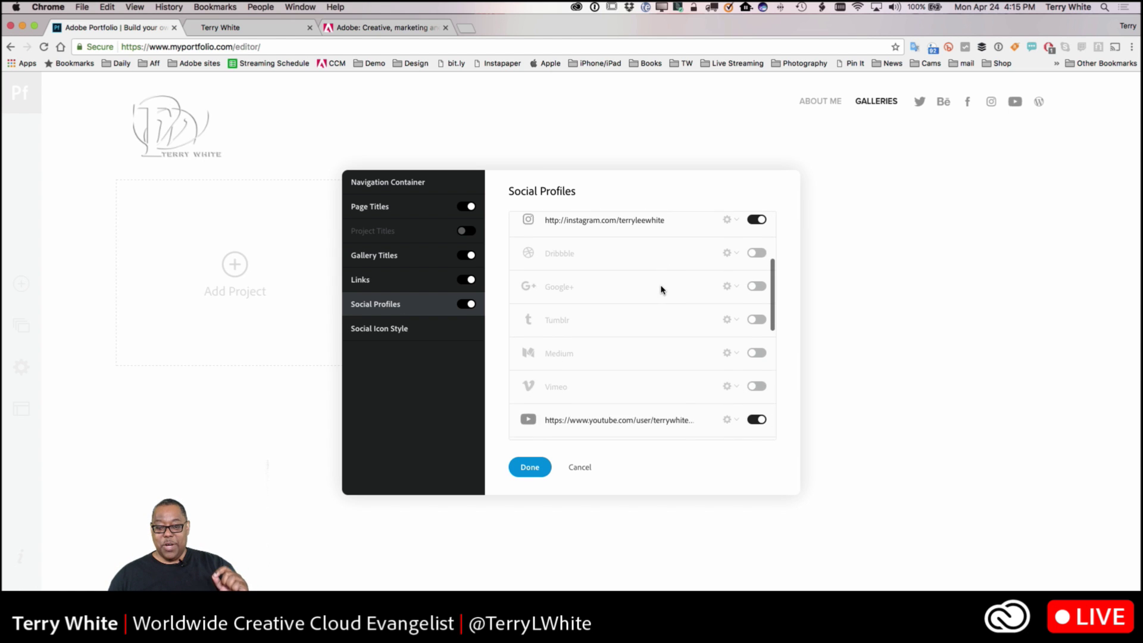
scroll(661, 290, down, 4)
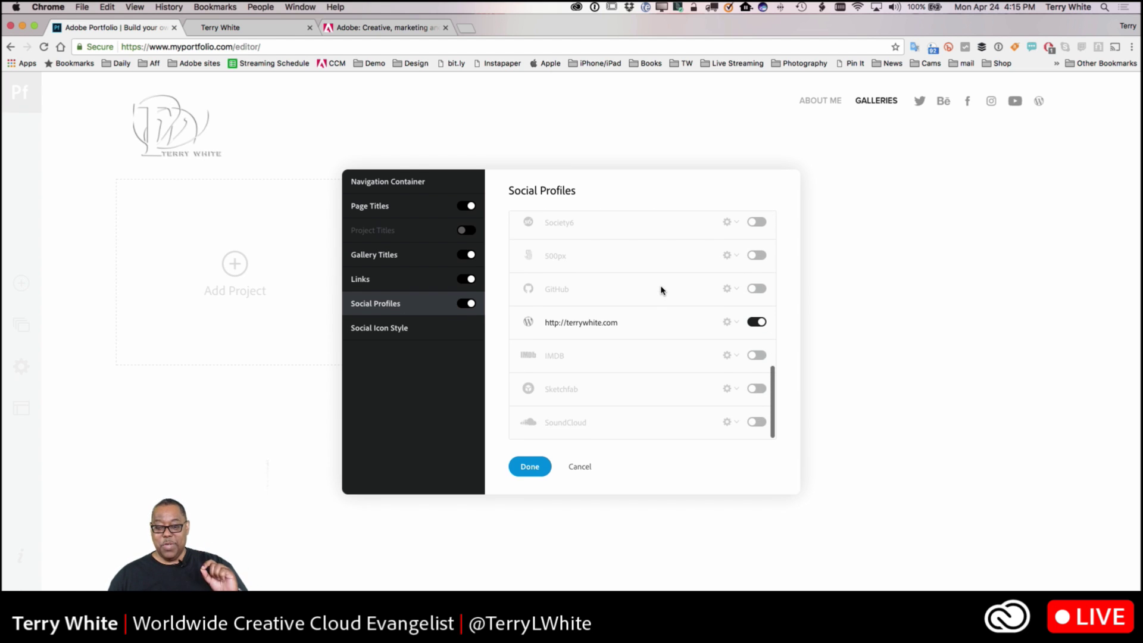
scroll(663, 305, up, 3)
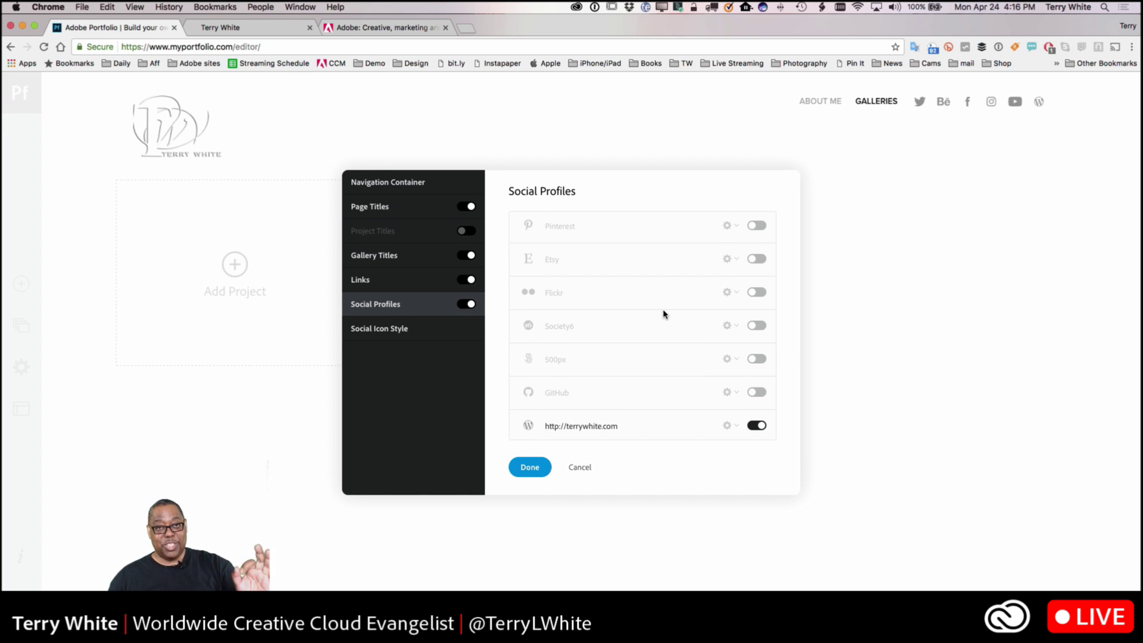
scroll(664, 313, up, 8)
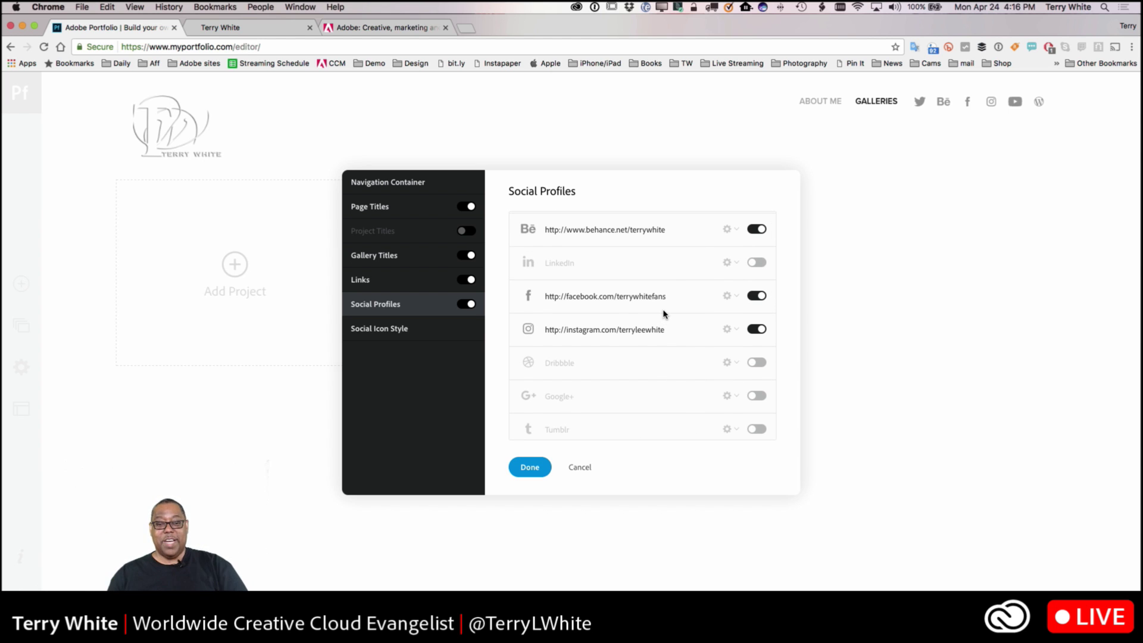
scroll(664, 314, up, 2)
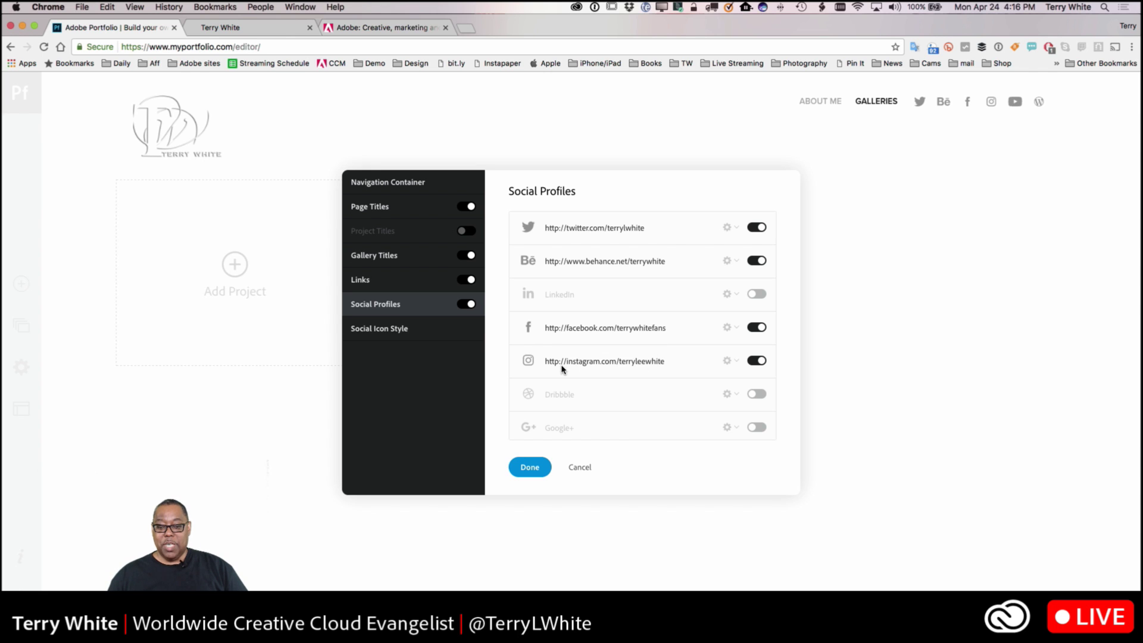
scroll(636, 376, down, 5)
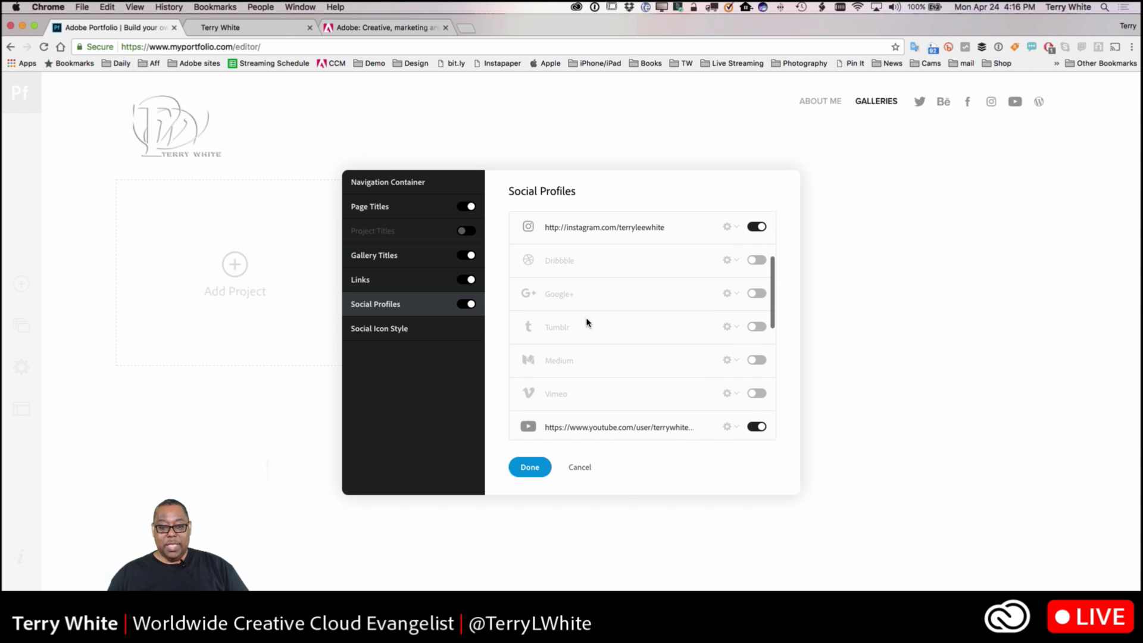
scroll(599, 361, down, 3)
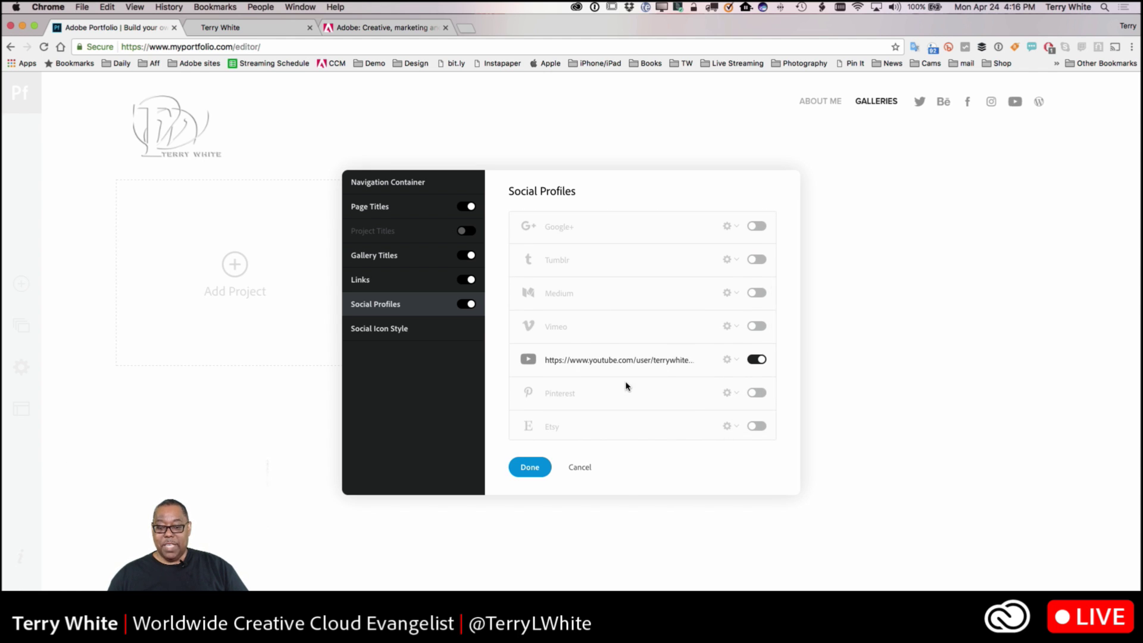
scroll(635, 387, down, 2)
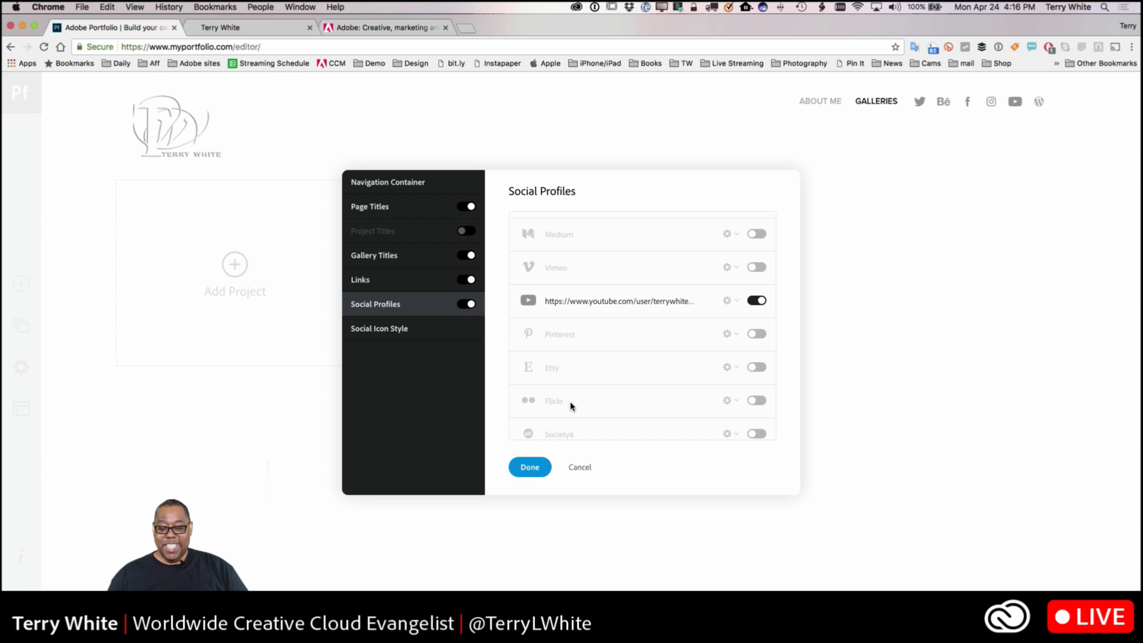
scroll(572, 406, down, 2)
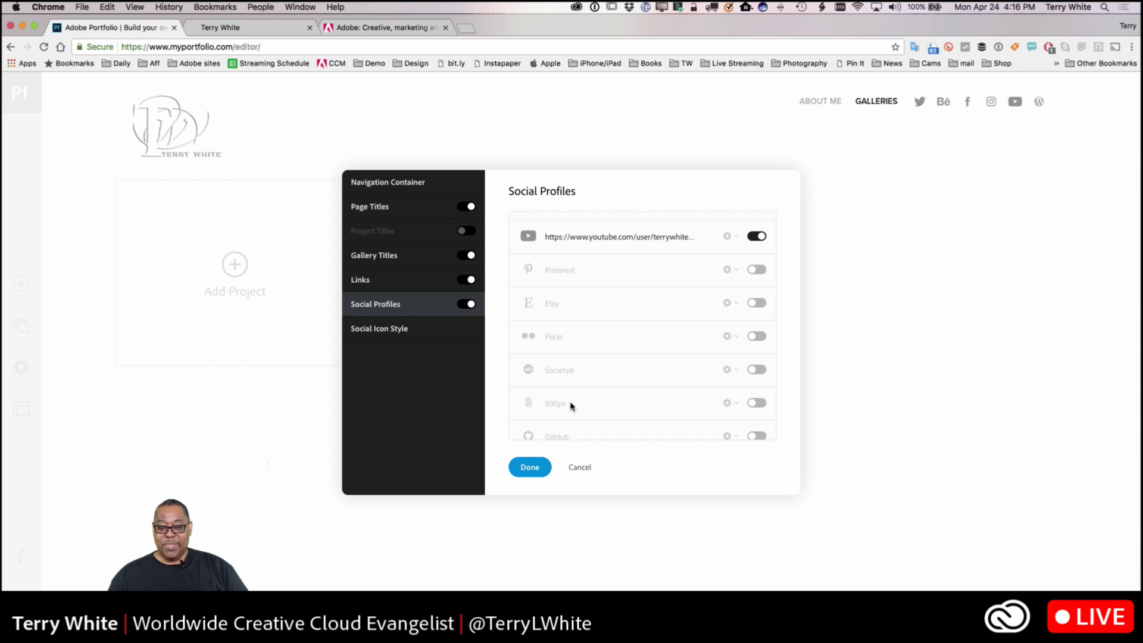
scroll(606, 427, down, 5)
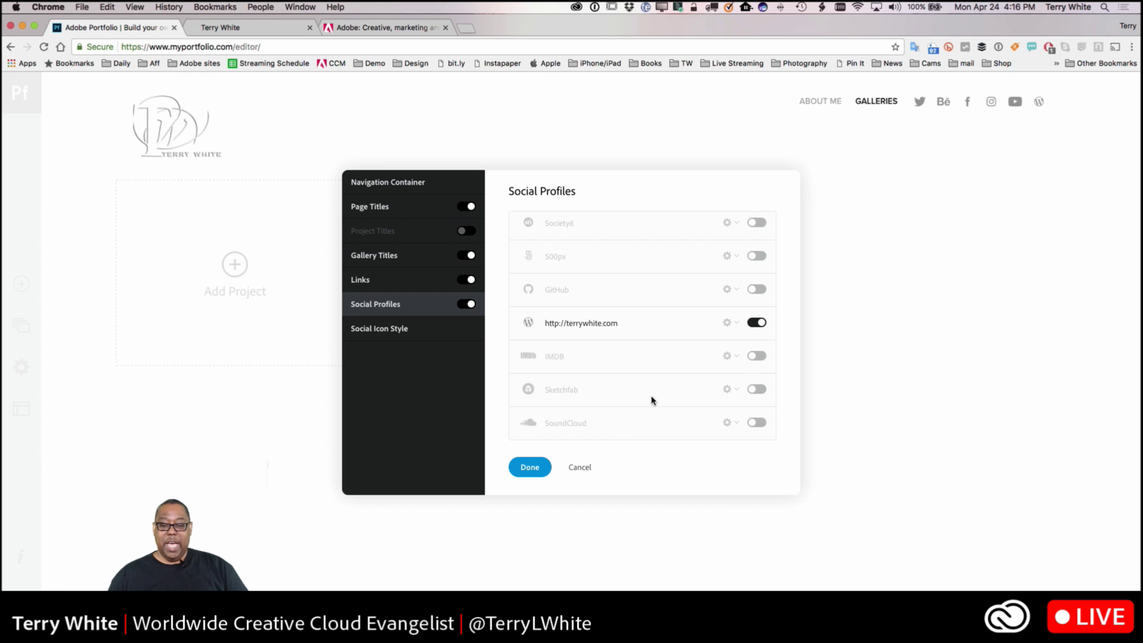
scroll(543, 365, up, 10)
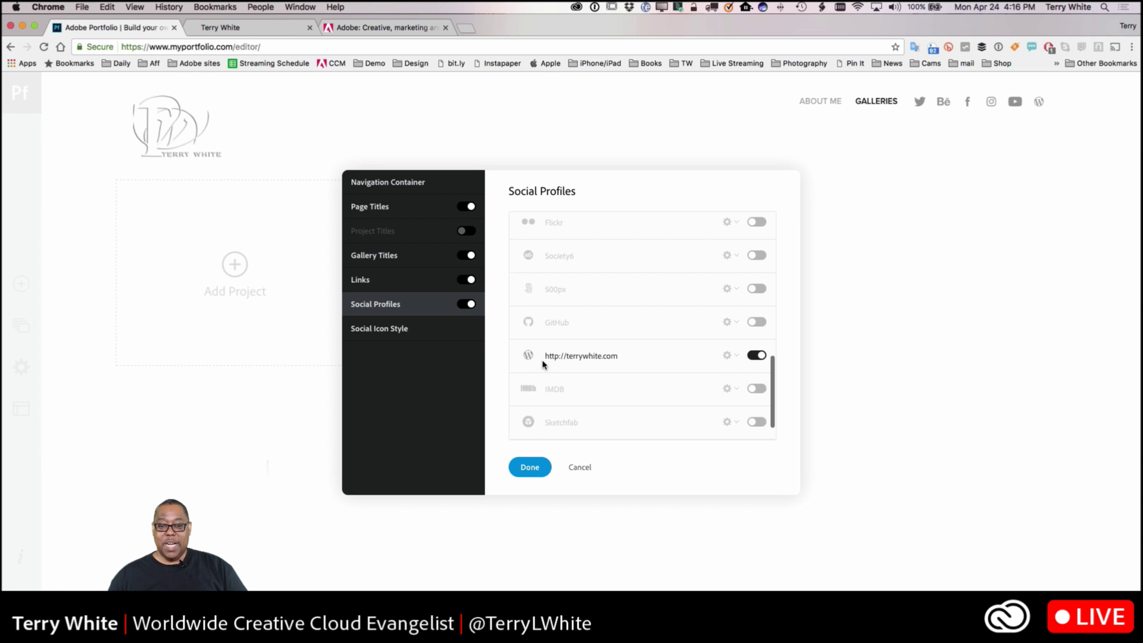
scroll(584, 315, down, 10)
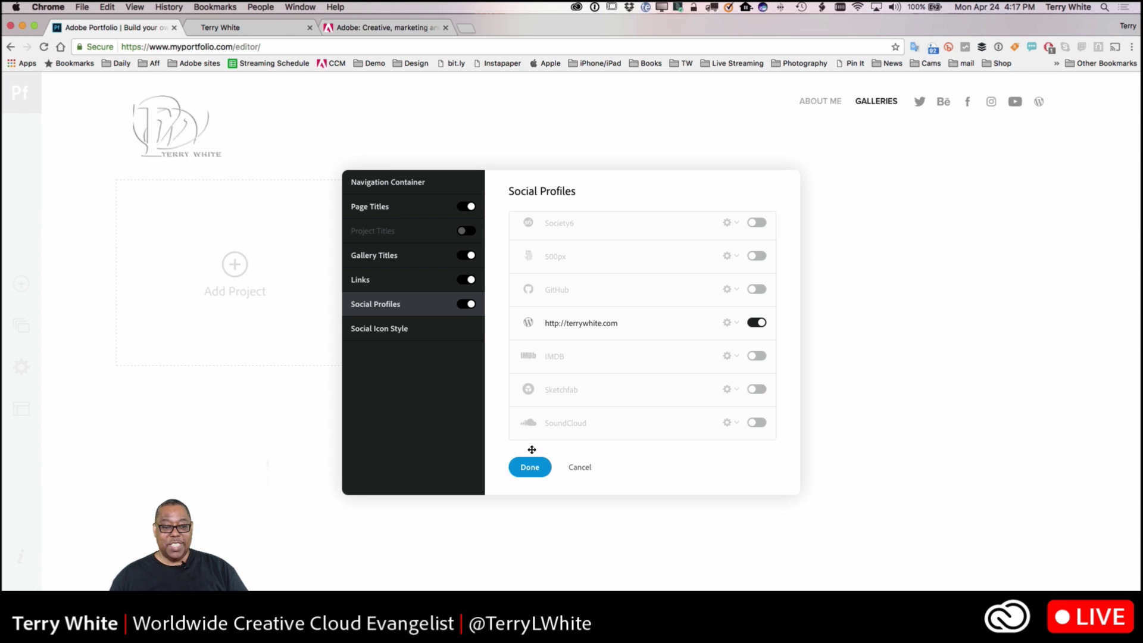
Step: Compare the Circle, Square and Rounded styles for the navigation's social icons, and settle on Circle
click(390, 327)
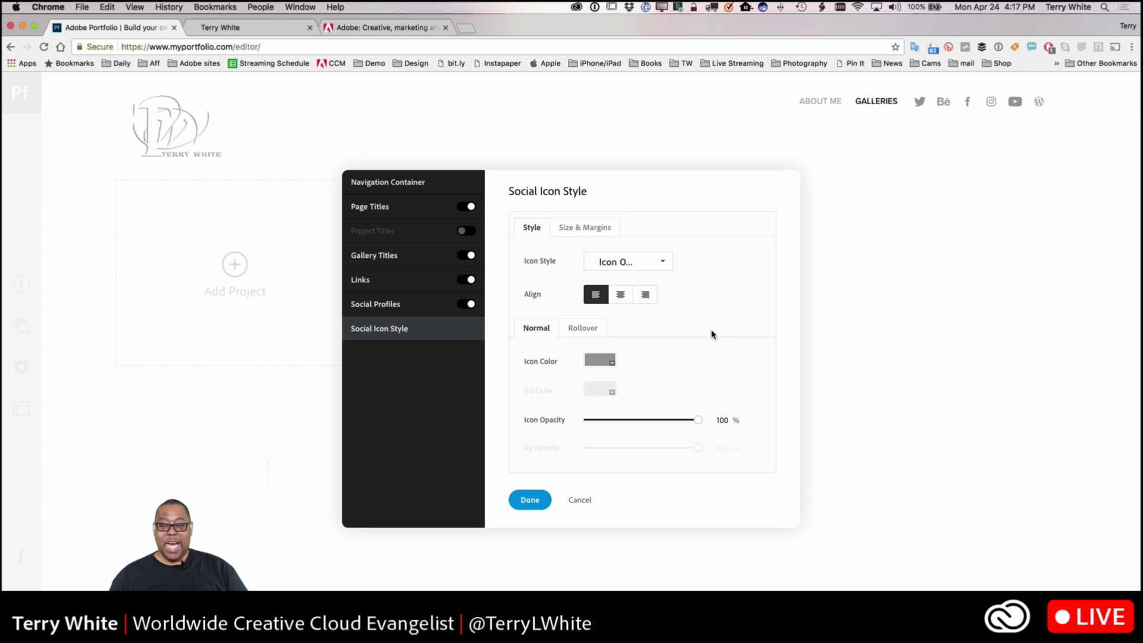
click(659, 265)
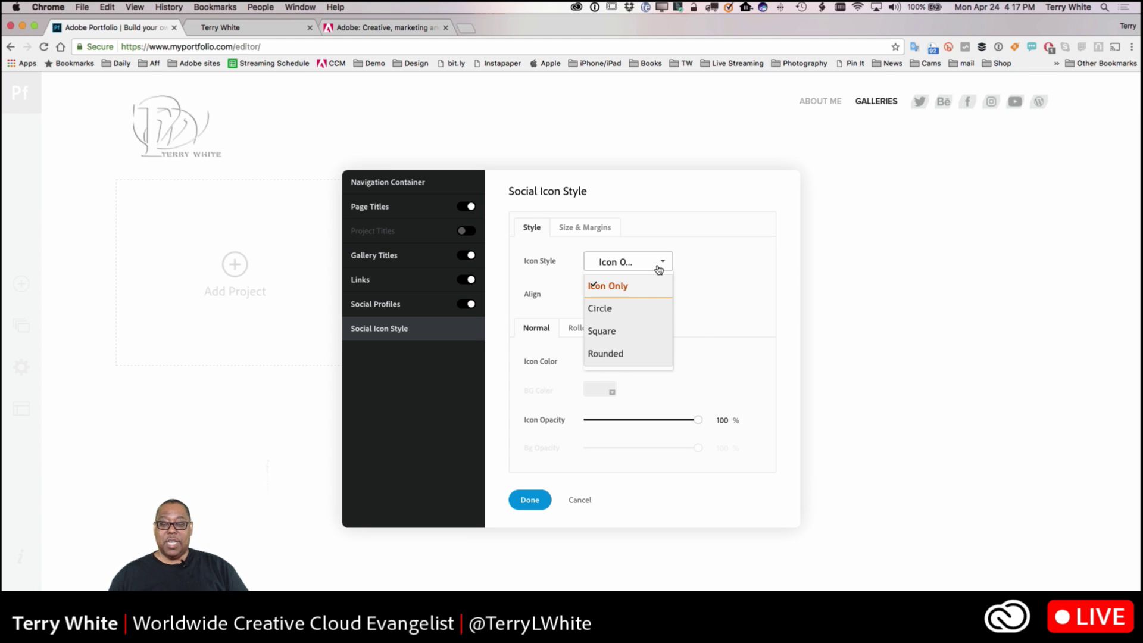
click(610, 310)
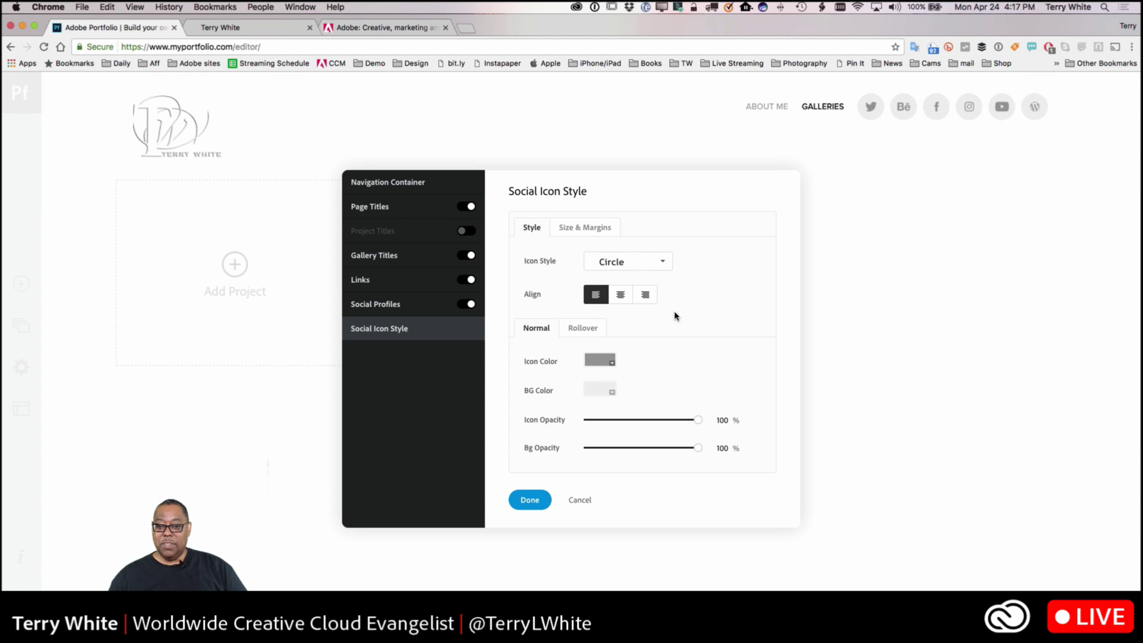
click(643, 263)
click(604, 331)
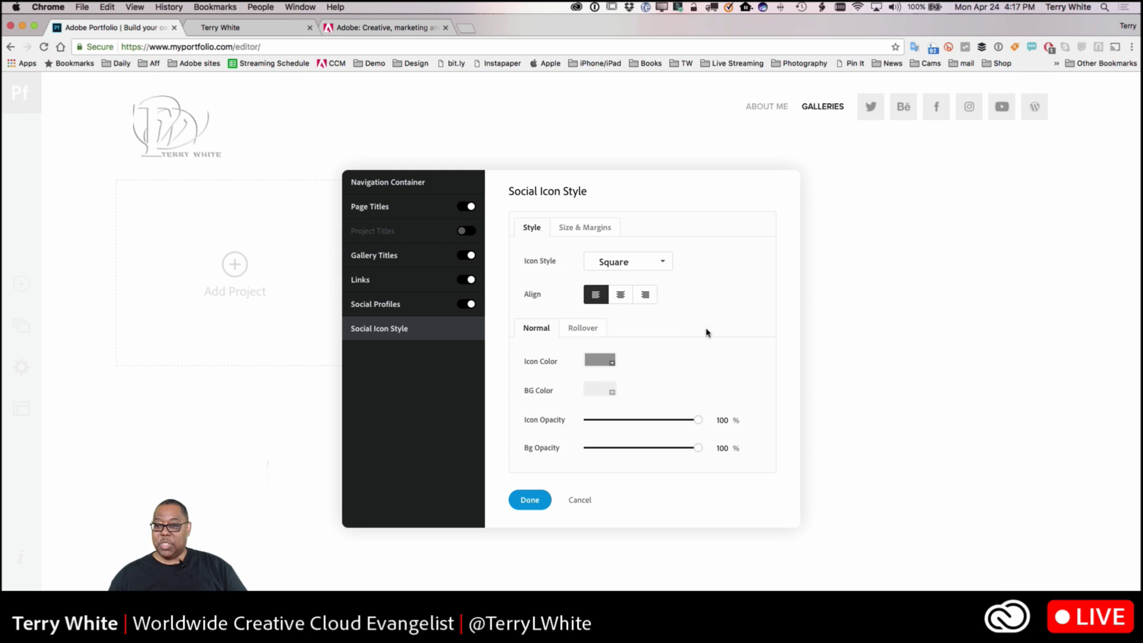
click(613, 262)
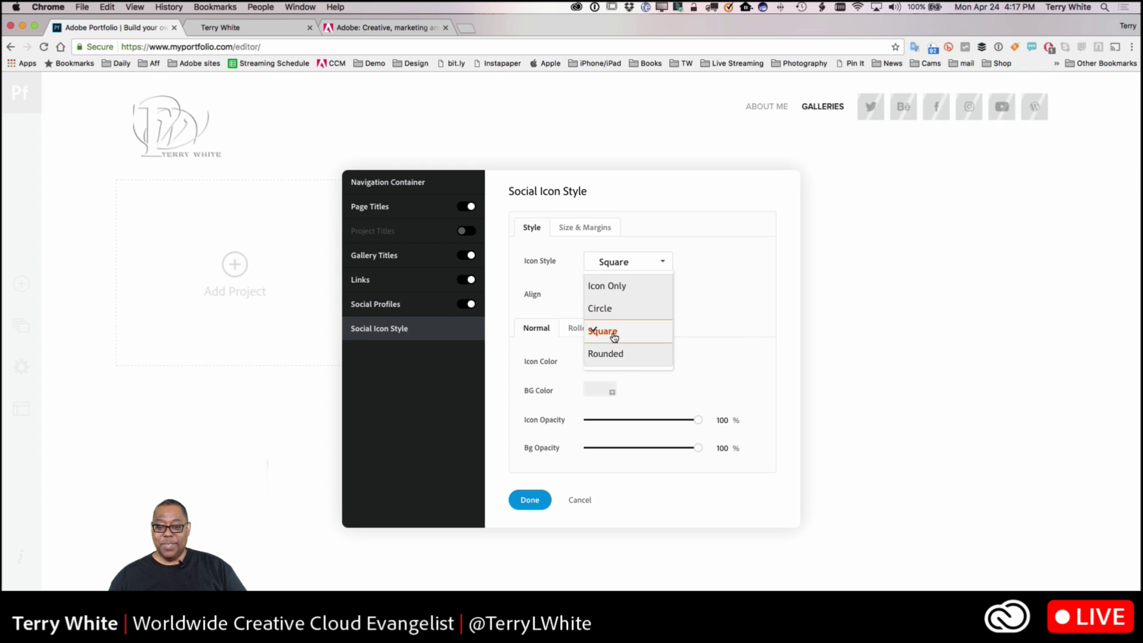
click(611, 354)
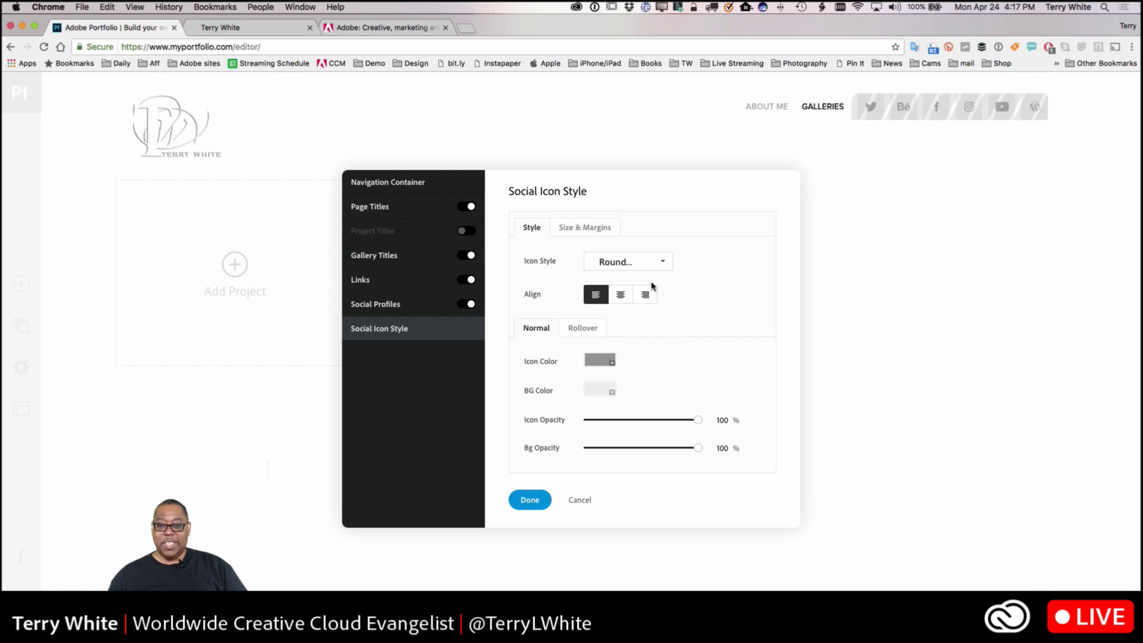
click(642, 264)
click(610, 309)
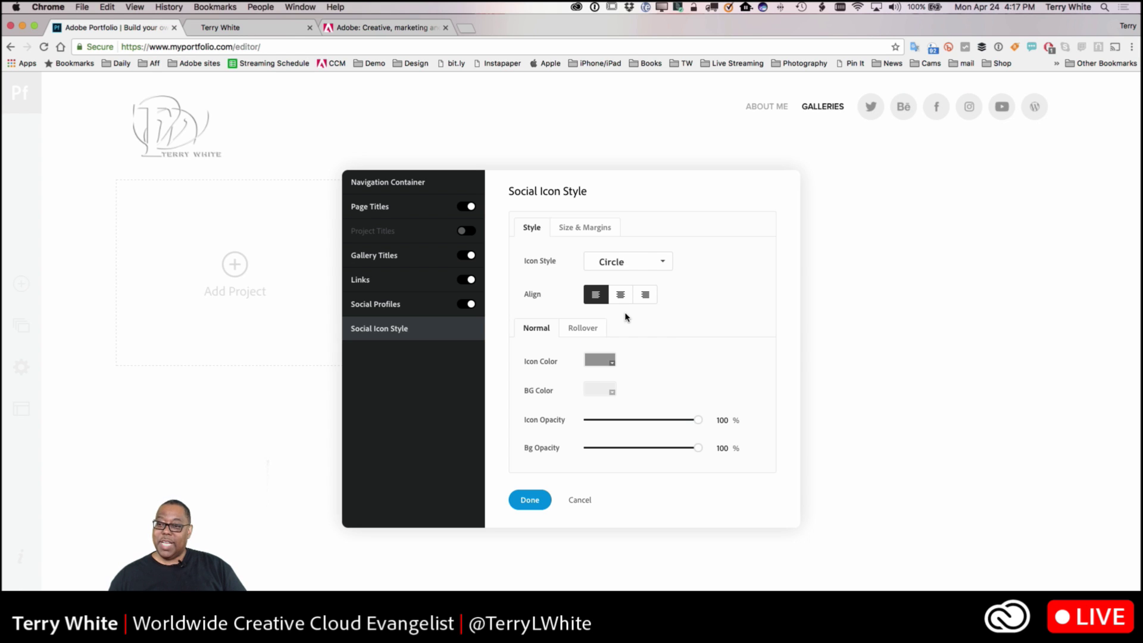
click(626, 267)
click(693, 262)
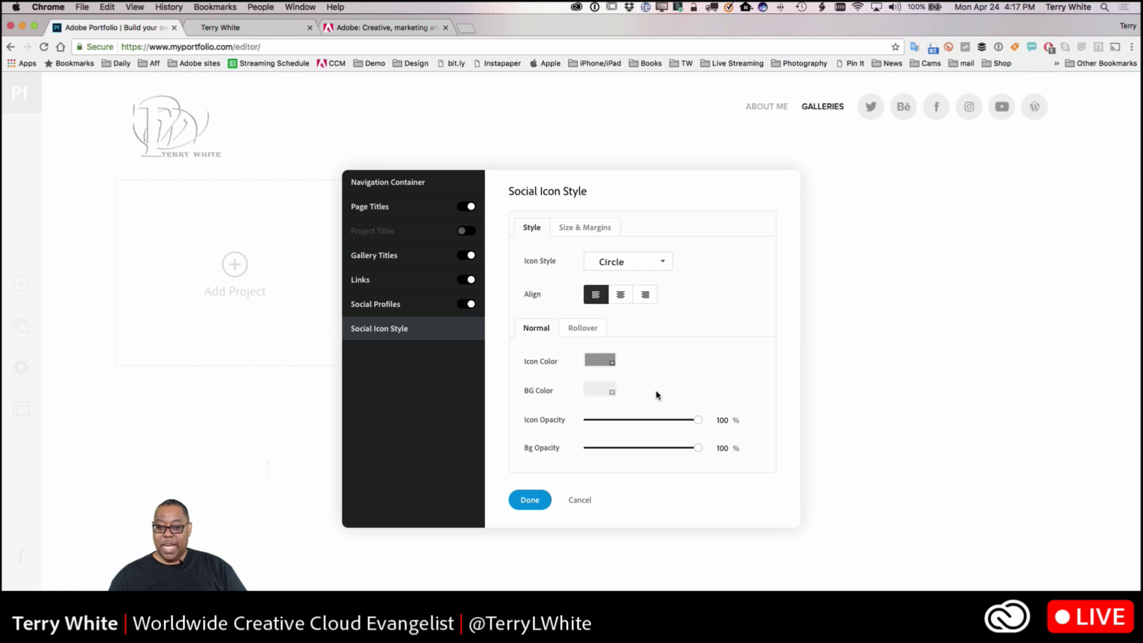
Step: Set the social icons' normal color to the recently used teal
click(612, 365)
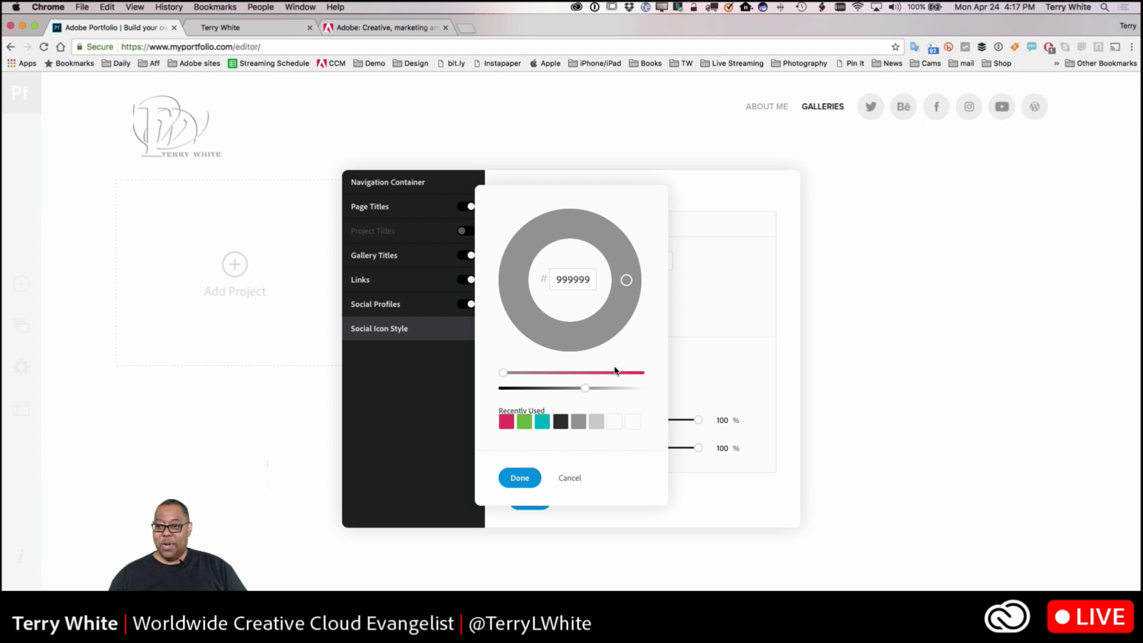
click(542, 422)
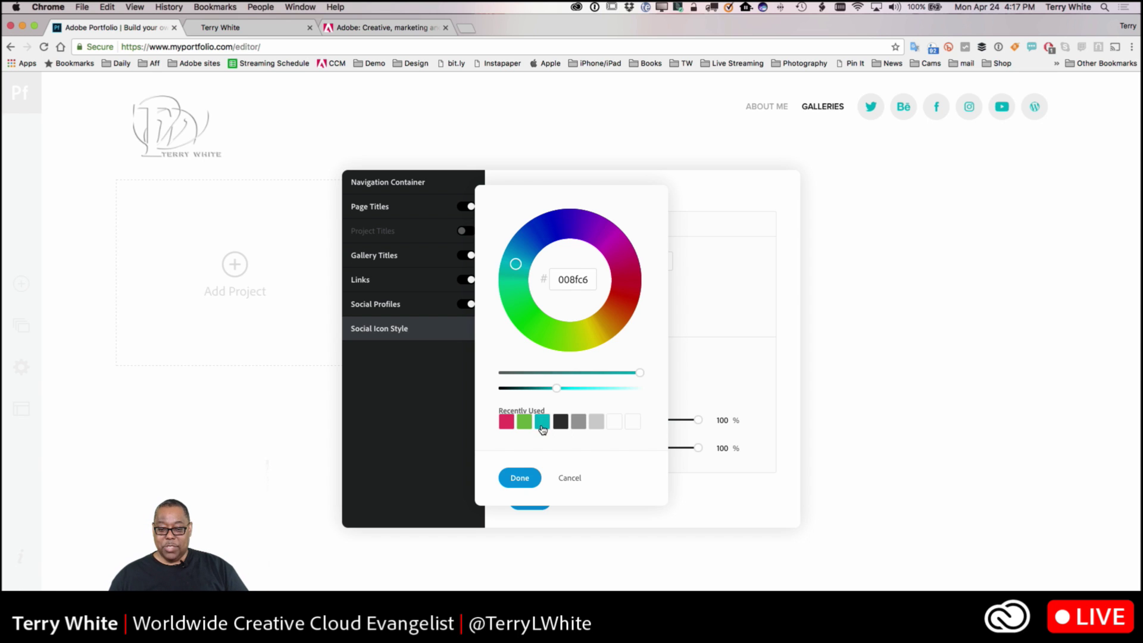
click(521, 478)
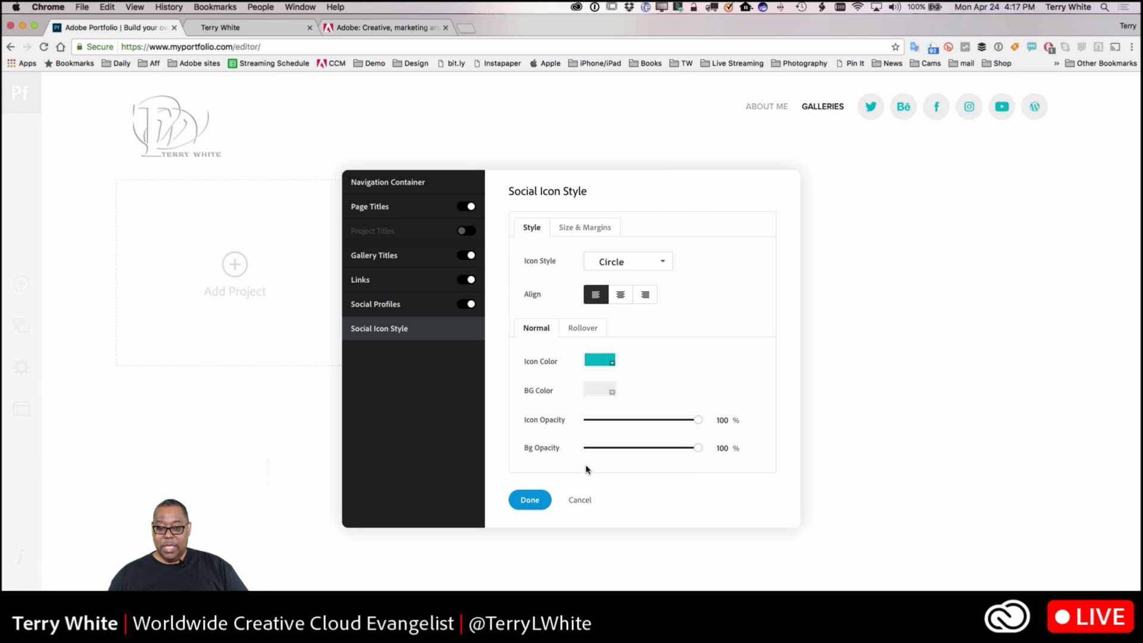
Step: Set the social icons' normal background color to light blue (#dbedff) and apply the icon style
click(599, 391)
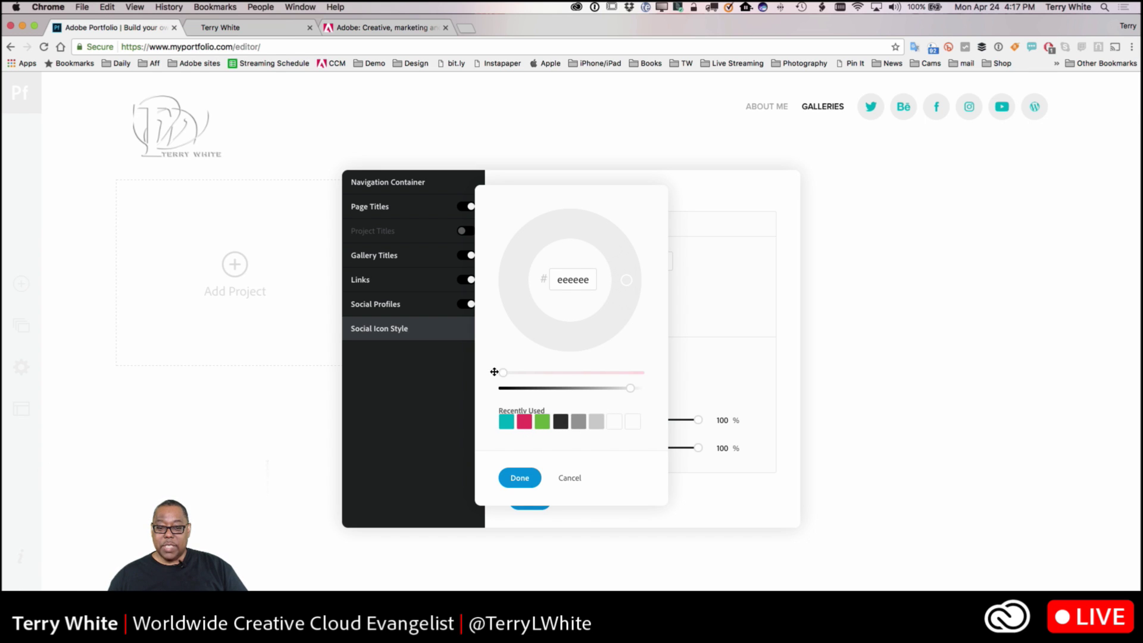
drag(506, 375, 648, 366)
drag(626, 279, 521, 252)
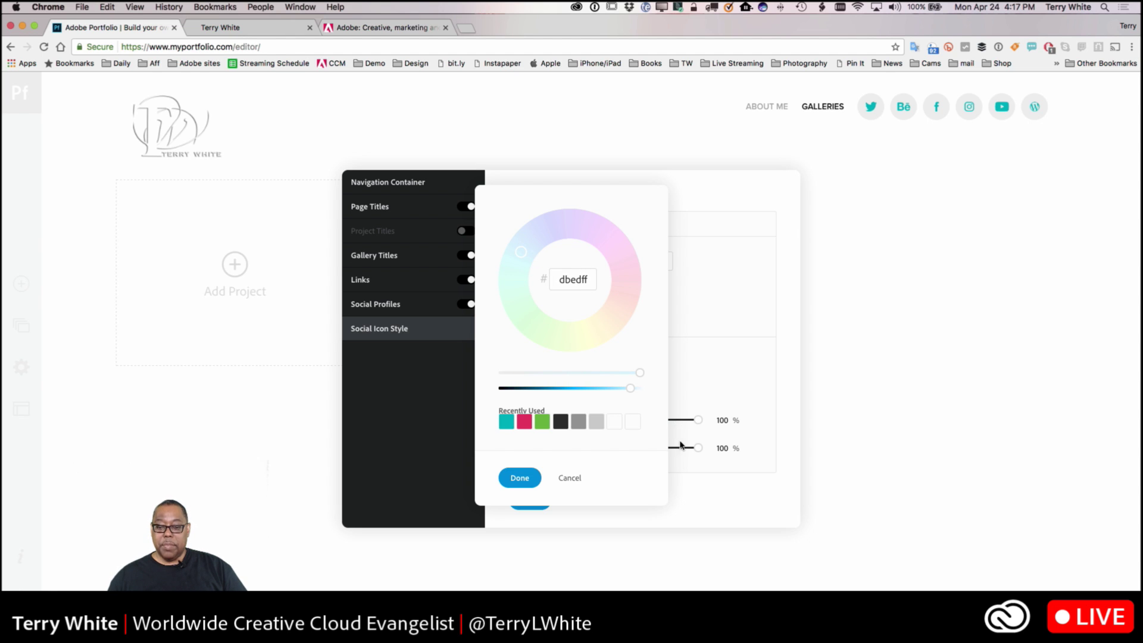
click(520, 478)
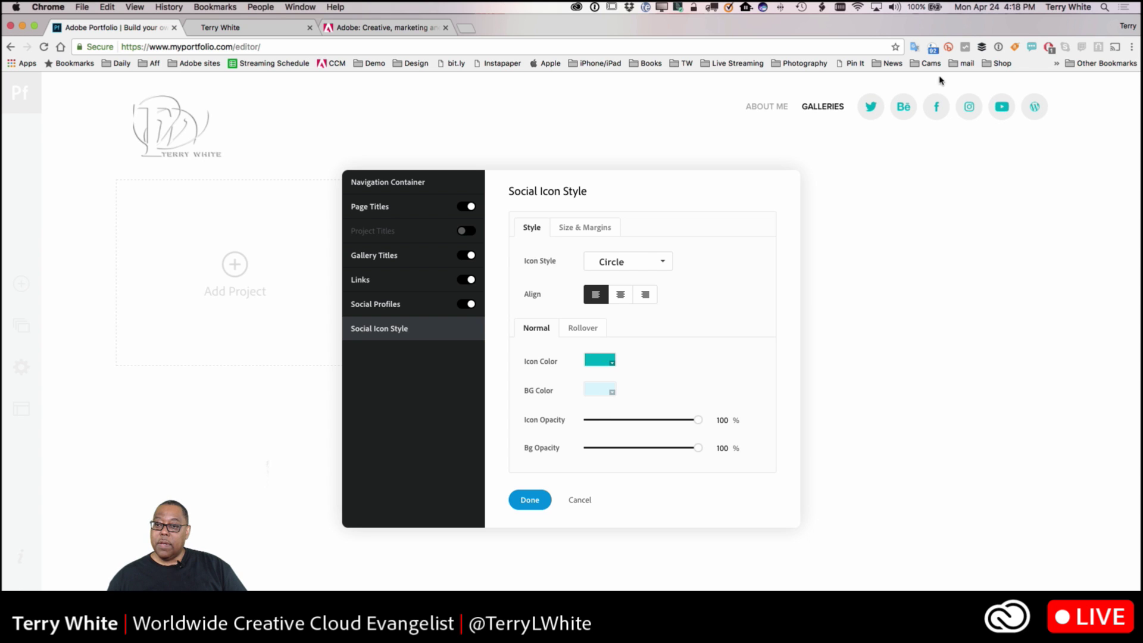
click(541, 502)
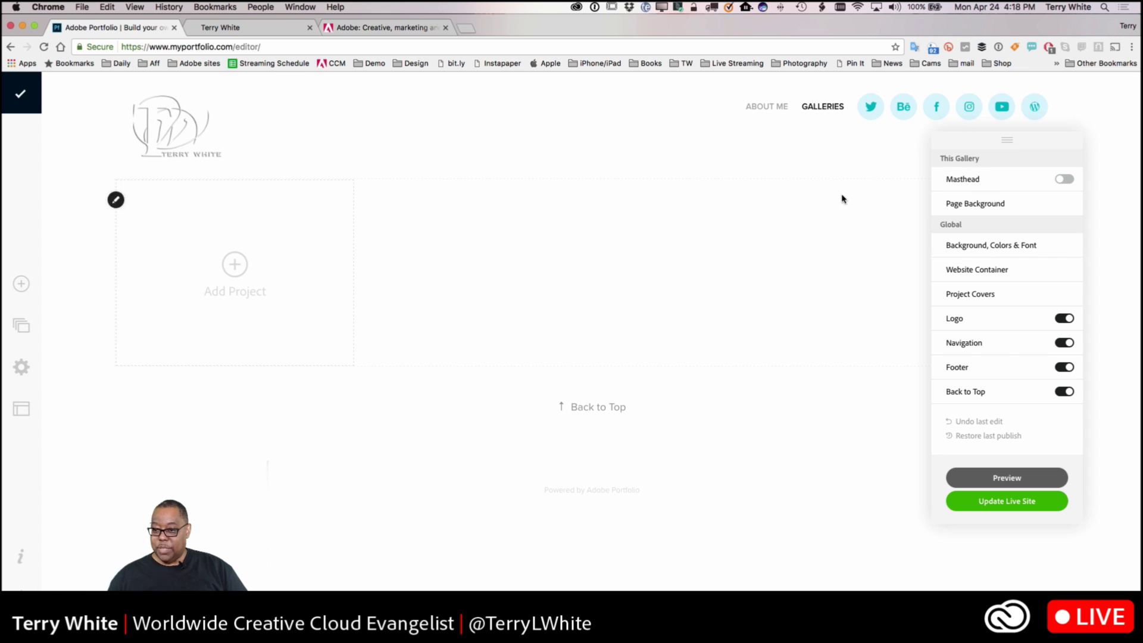
Step: Reopen the navigation's customization and desaturate the social icons' normal background color to light gray (#ededed)
mouse_move(458, 117)
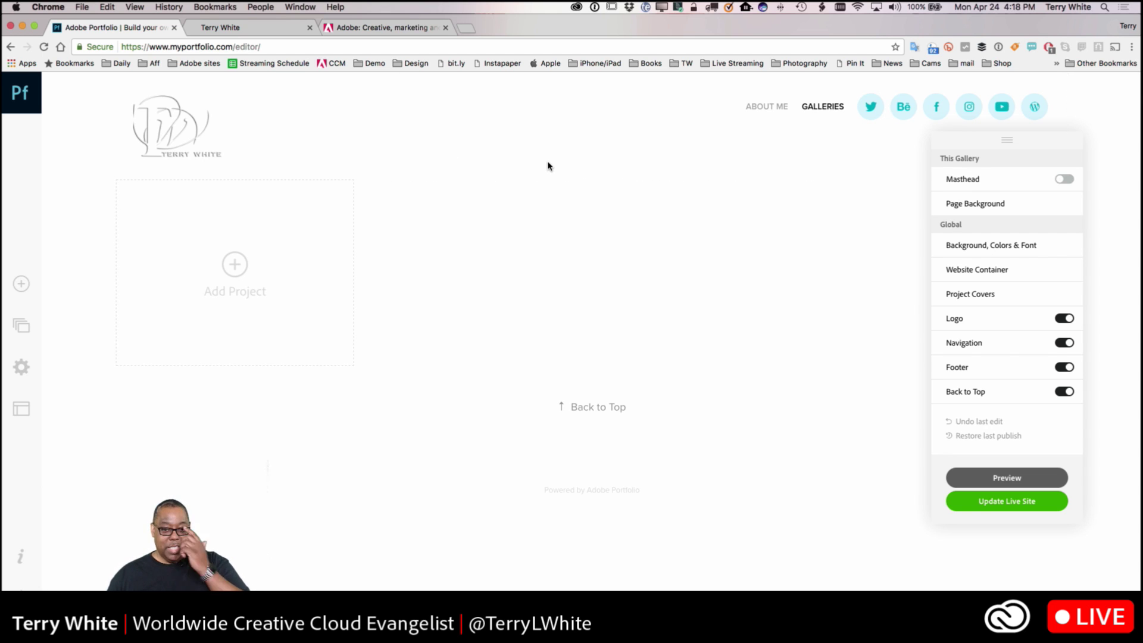
mouse_move(403, 96)
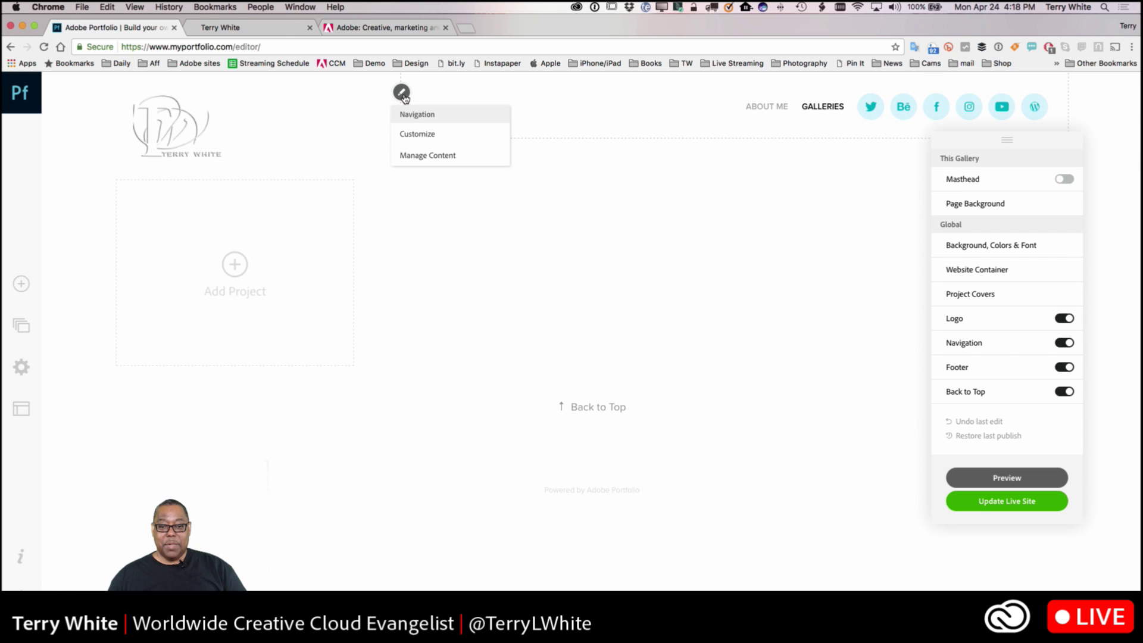
click(412, 137)
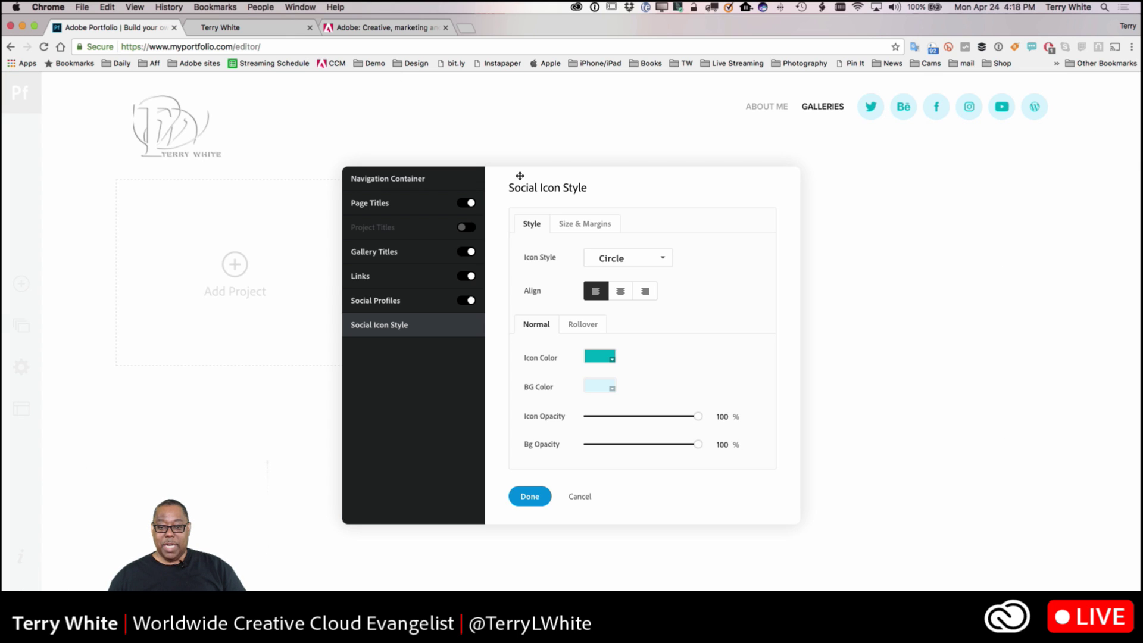
click(604, 386)
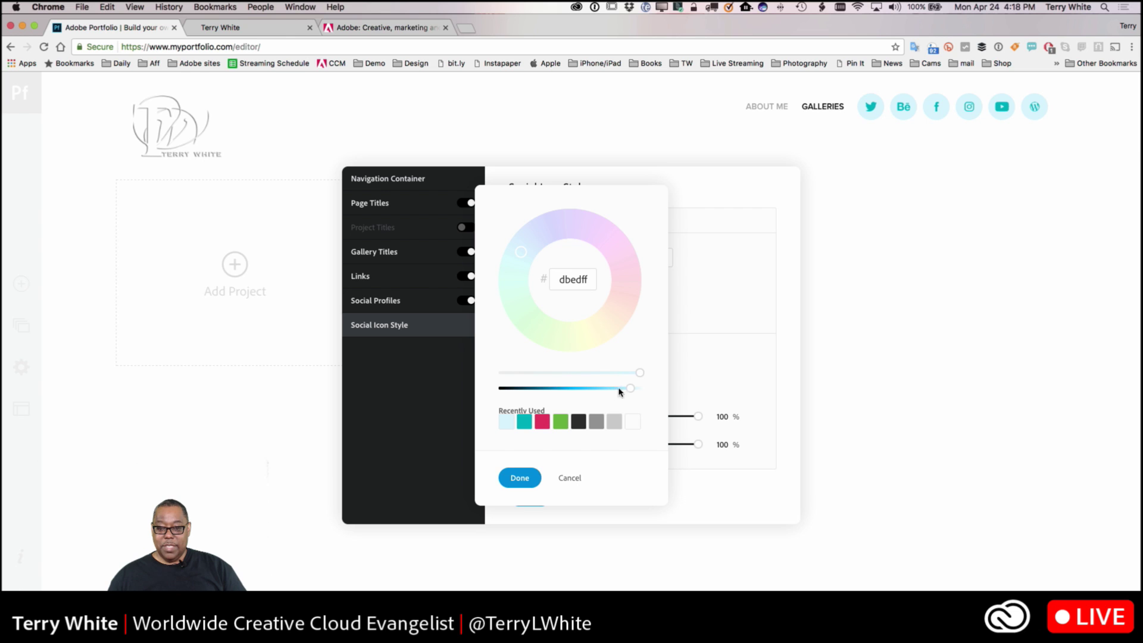
drag(586, 377, 453, 377)
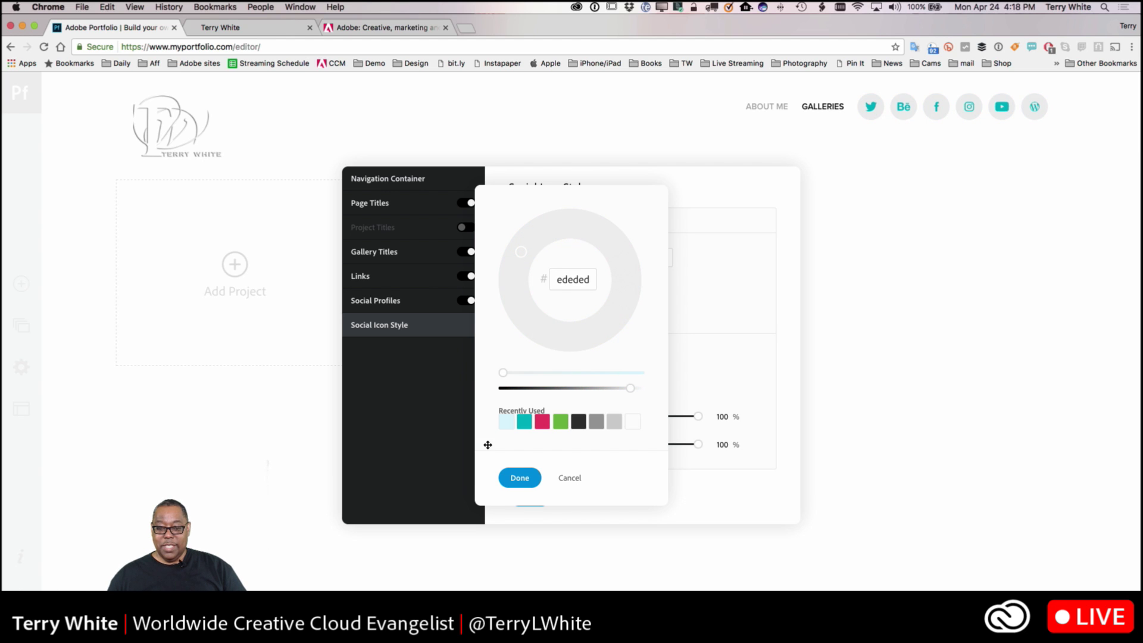
click(520, 478)
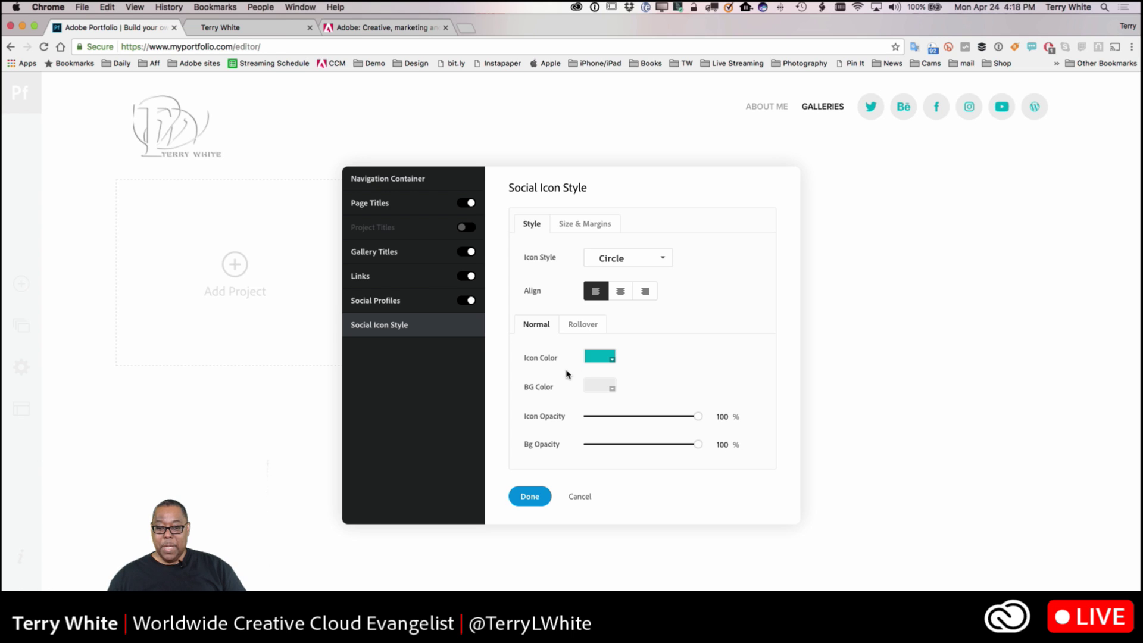
Step: Set the social icons' rollover color to red (#cc0000) and apply the navigation changes
click(595, 327)
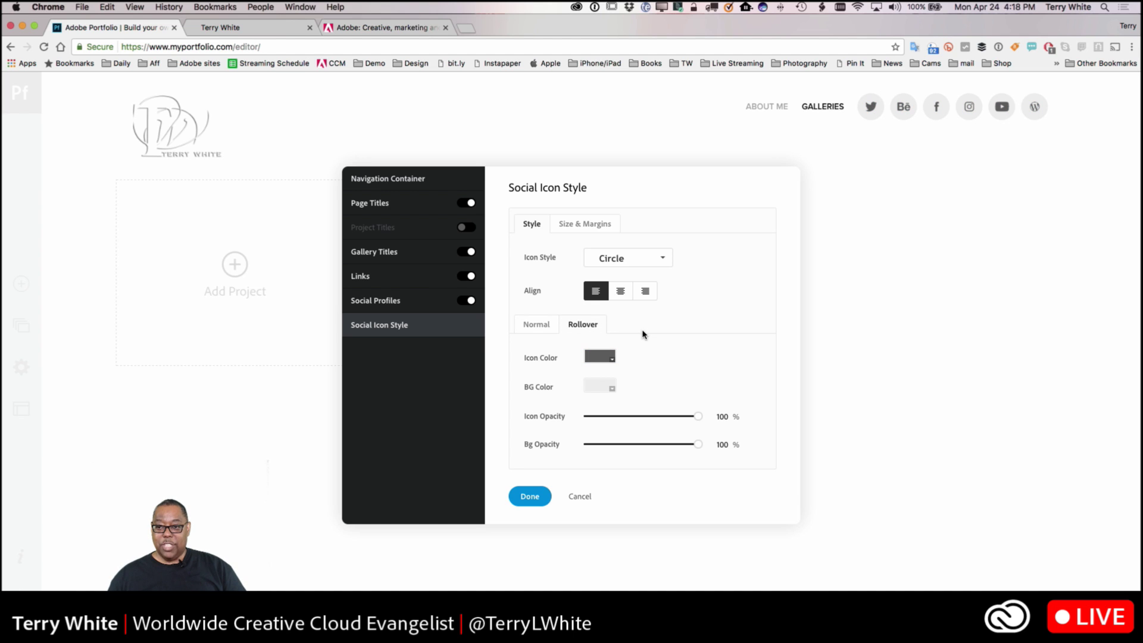
click(600, 356)
drag(503, 373, 660, 371)
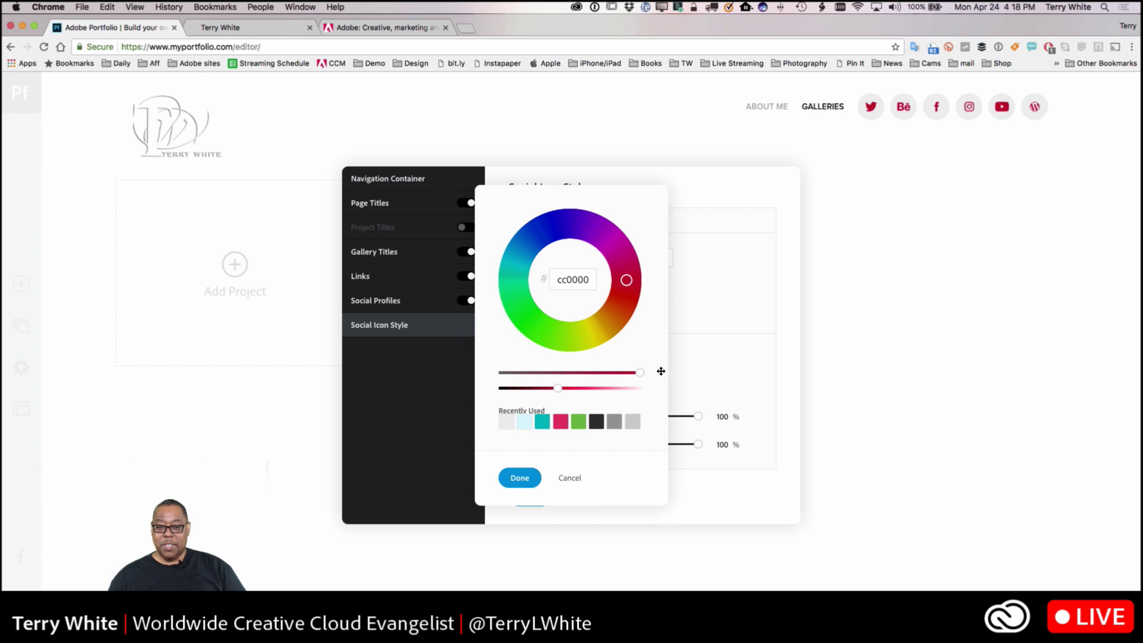
click(519, 477)
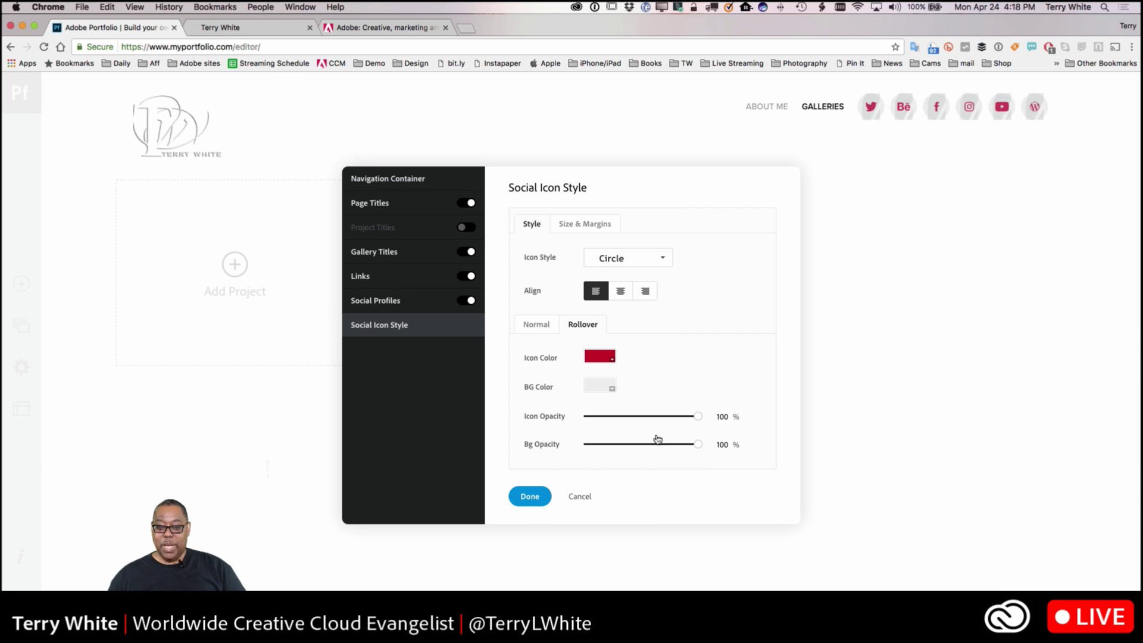
click(529, 496)
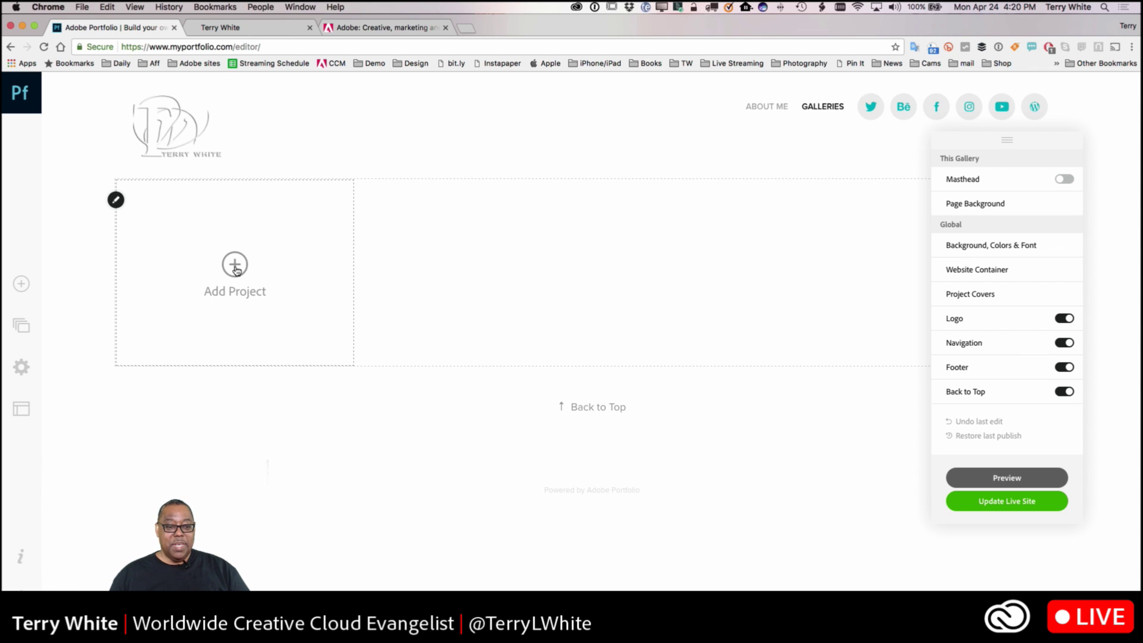
Step: Create a new project named "Landscapes Portfolio" in the gallery
click(235, 266)
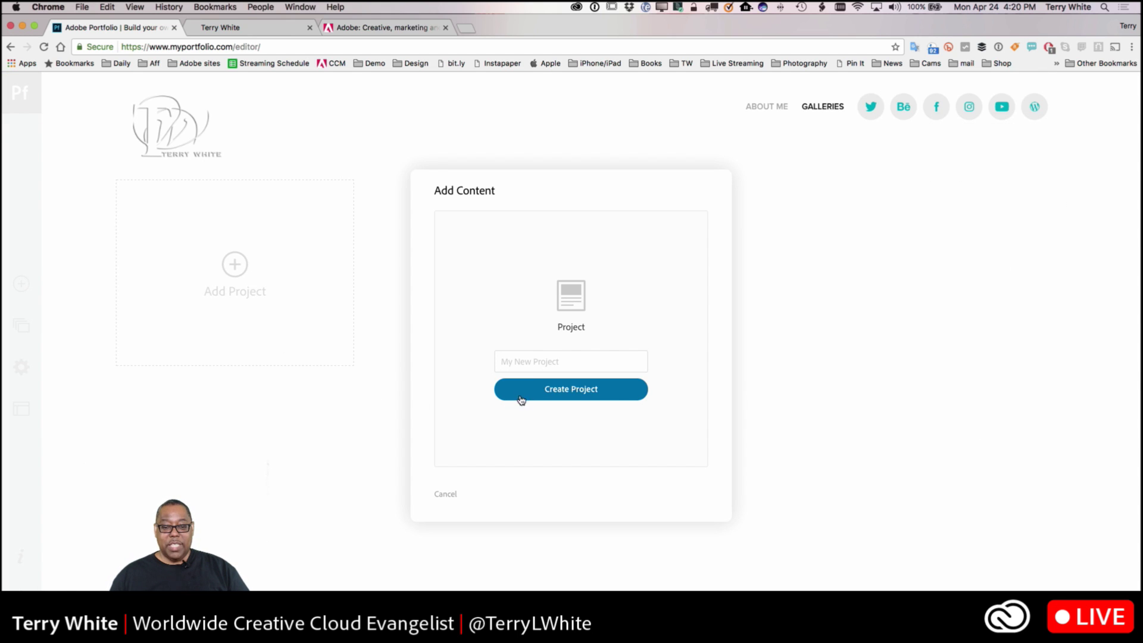
click(530, 363)
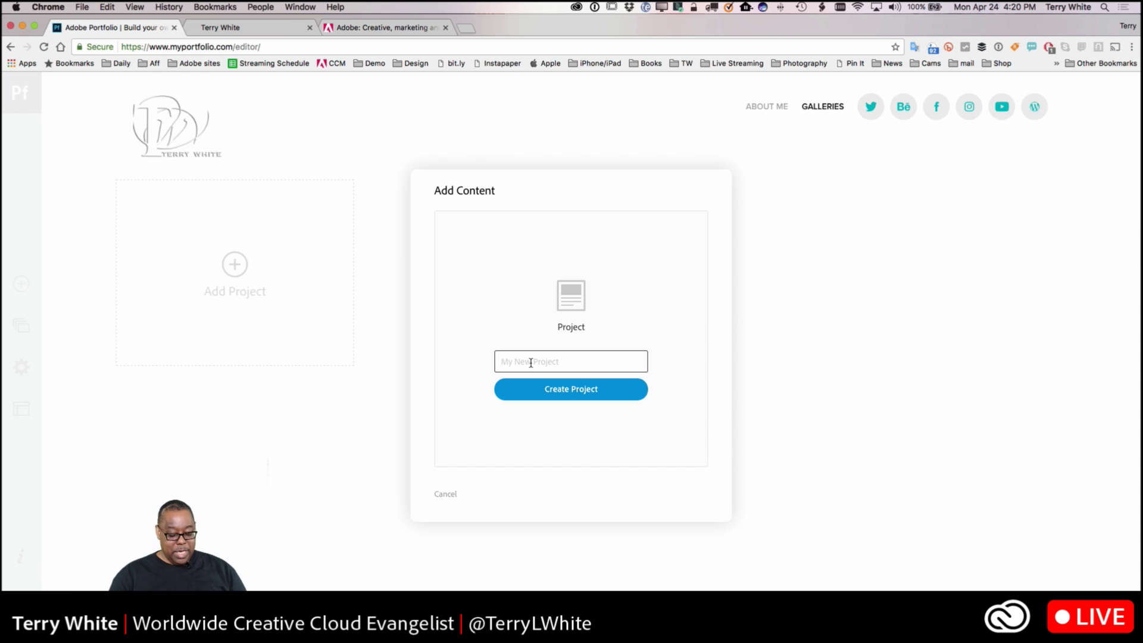
text(Lan)
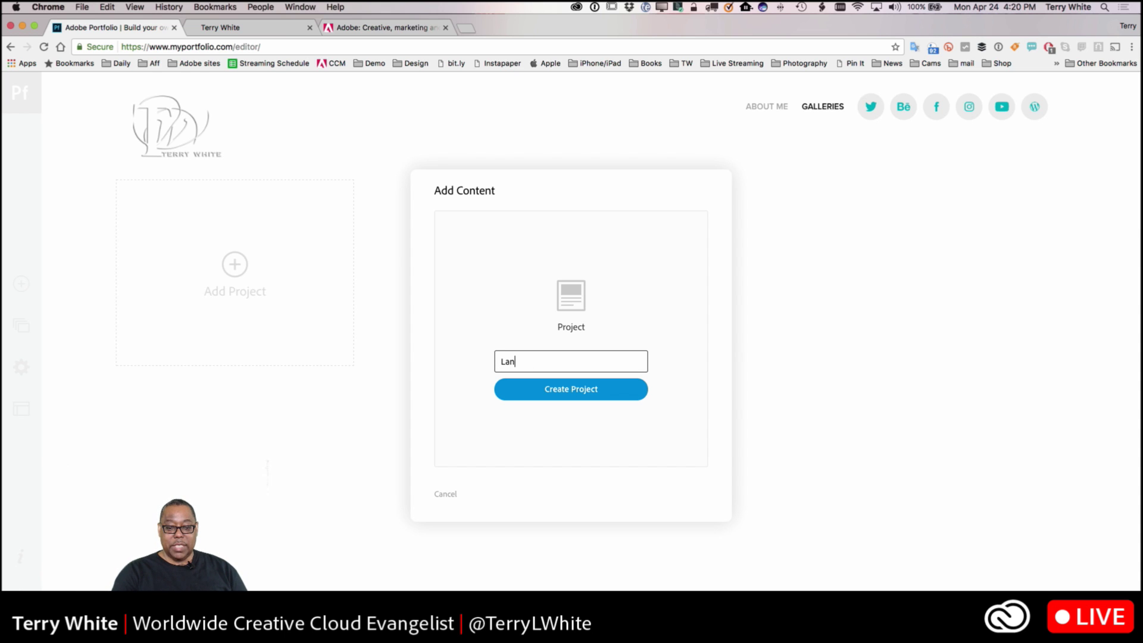
text(dscape)
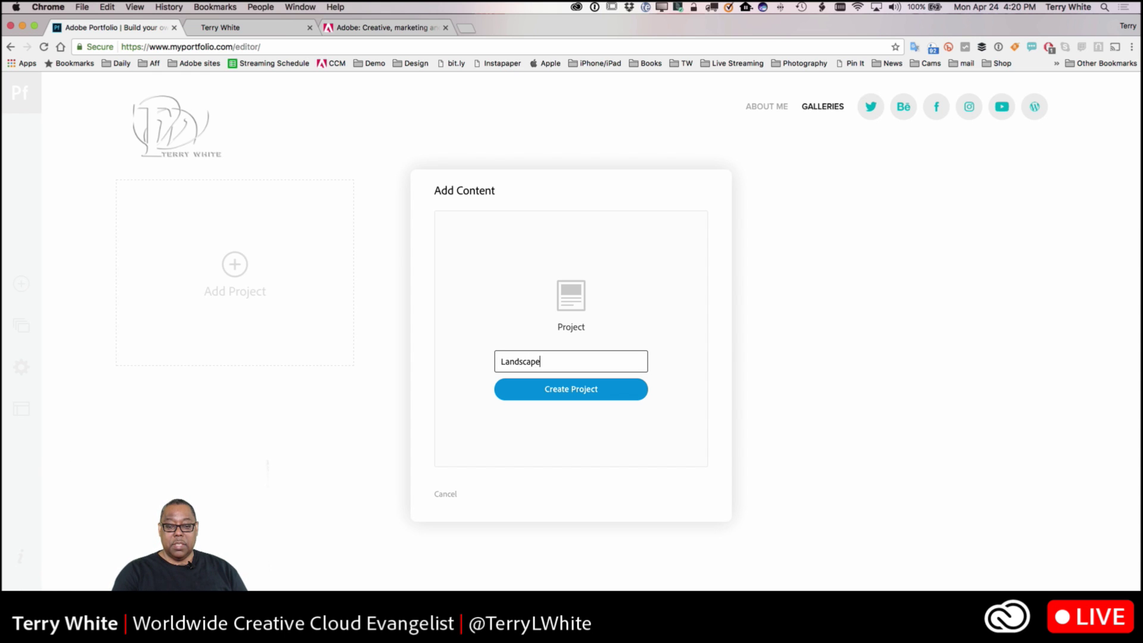
text(s Portfolio)
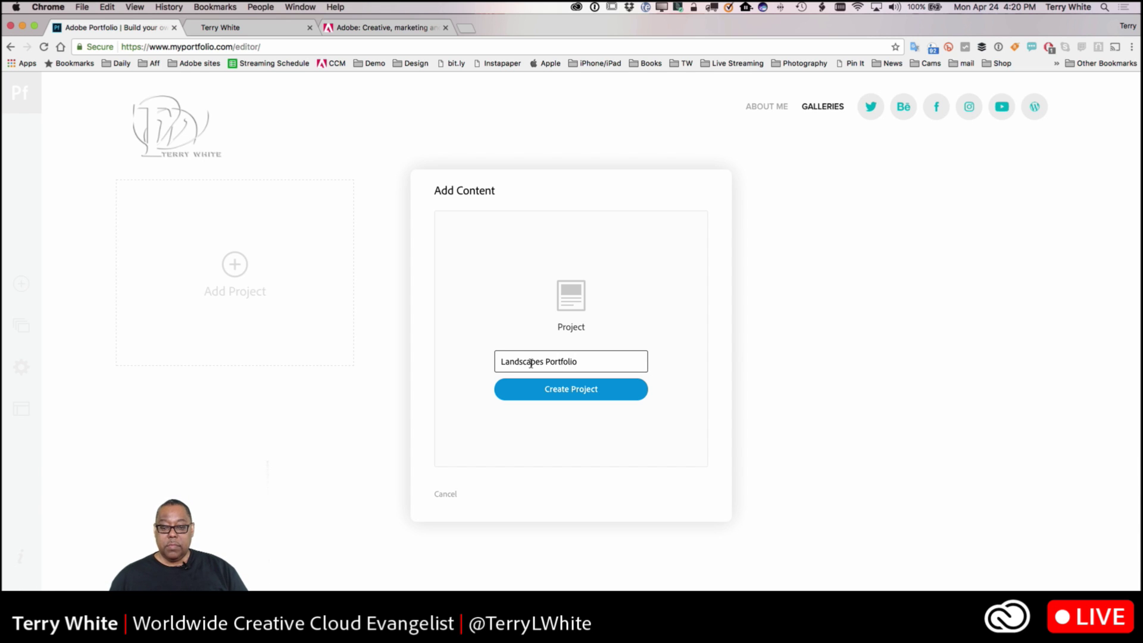
click(593, 396)
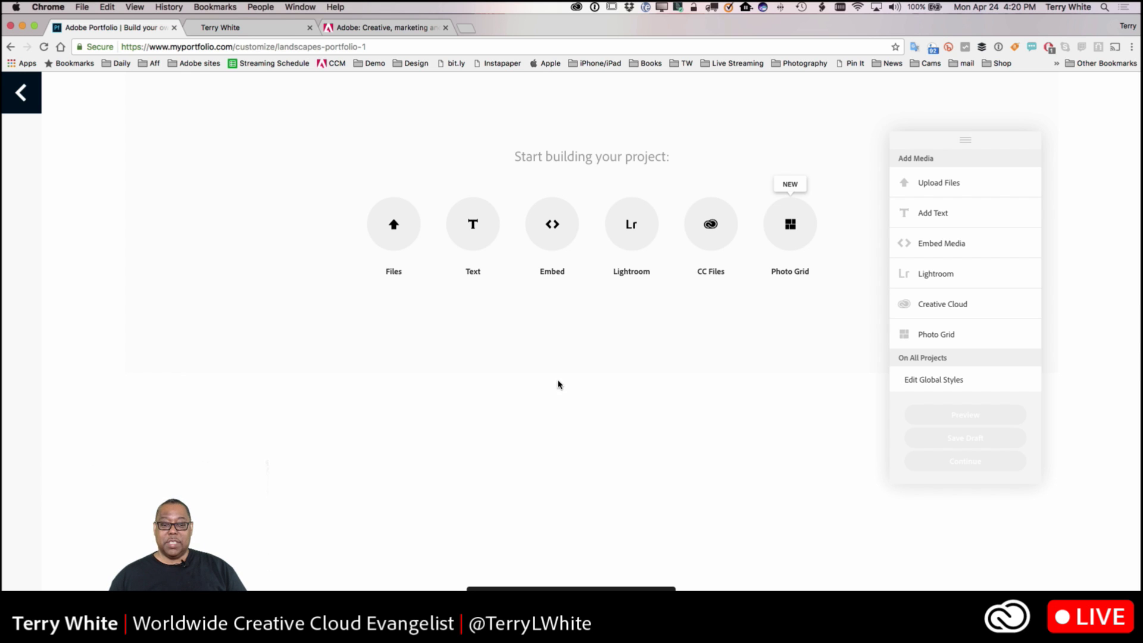
Step: Look at the project's file upload and media embedding options, leaving each without adding content
click(386, 229)
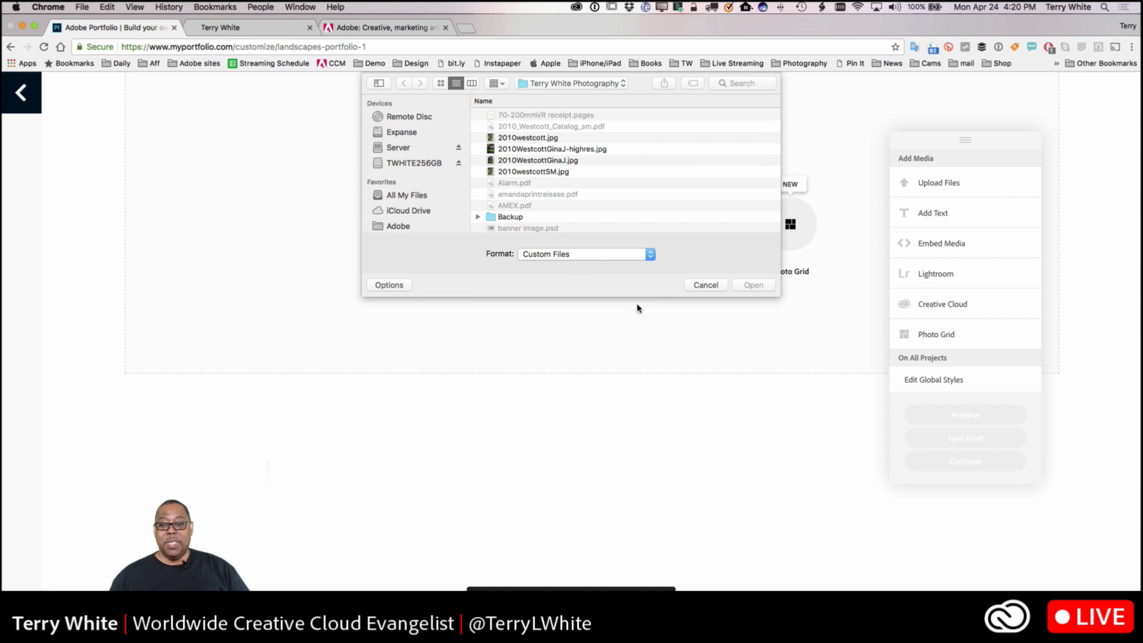
click(707, 286)
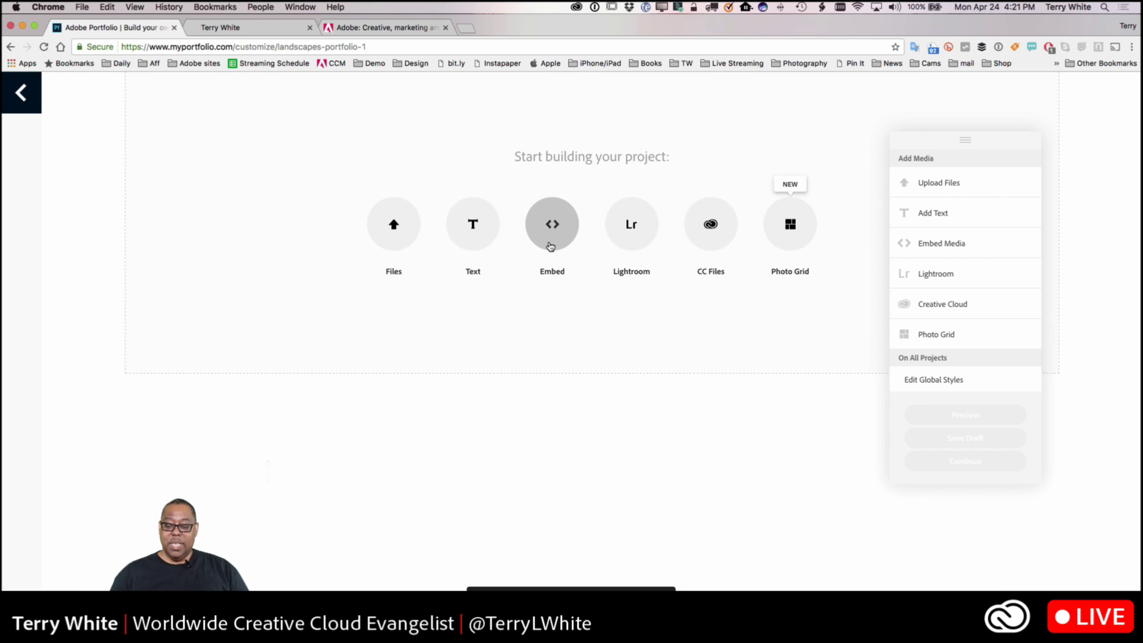
click(550, 246)
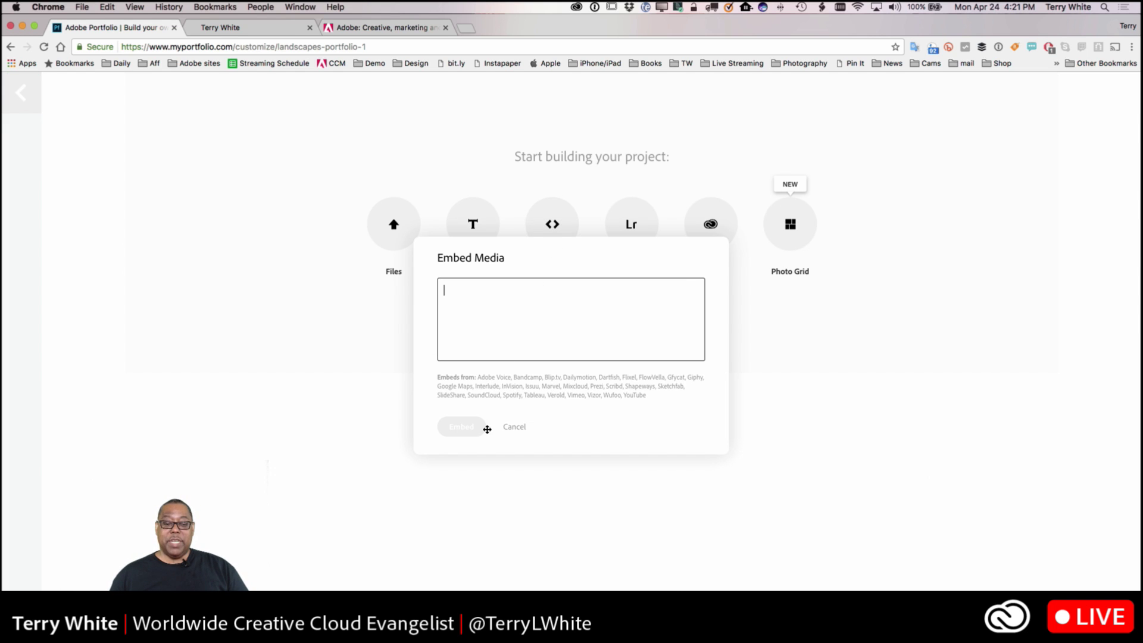
click(512, 428)
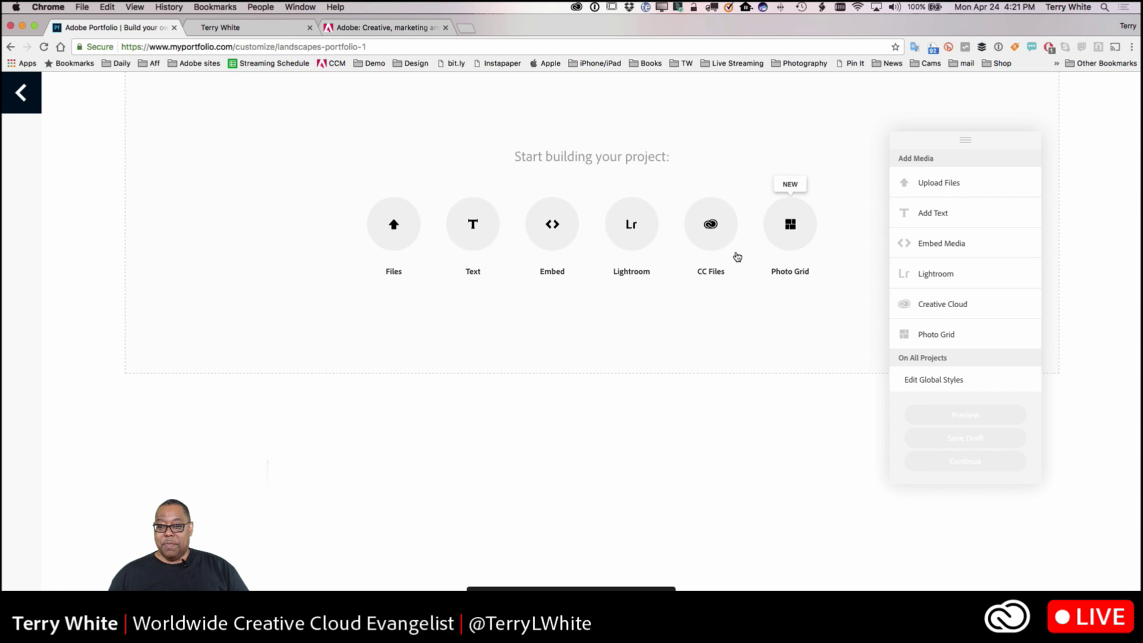
Step: Look through the Creative Cloud Files available for the project and close the file chooser without selecting anything
click(710, 238)
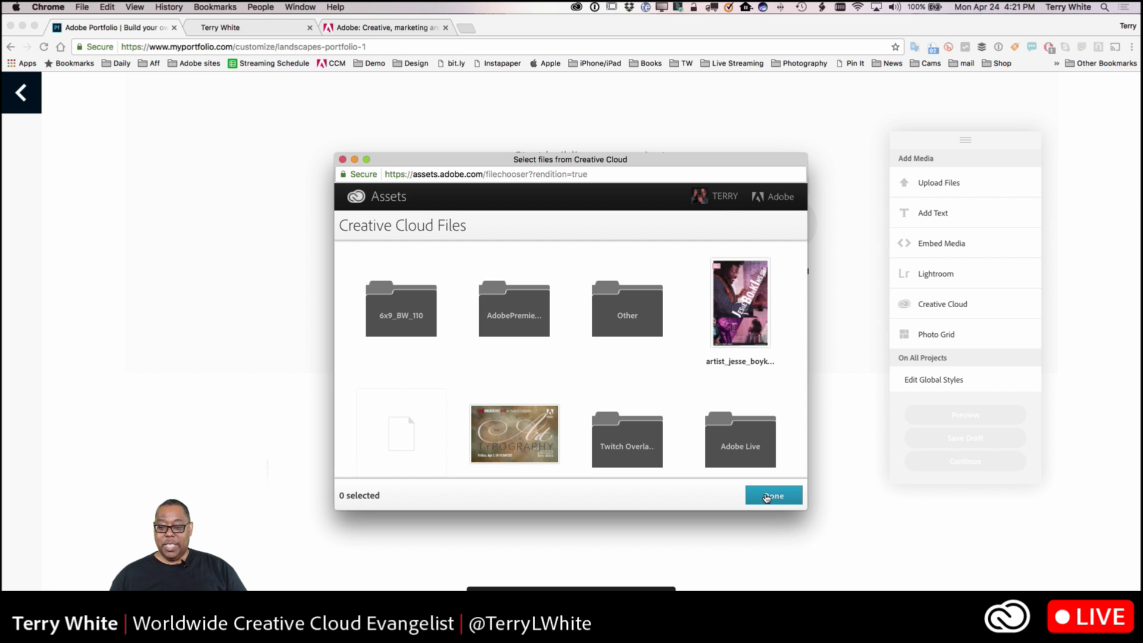
click(766, 497)
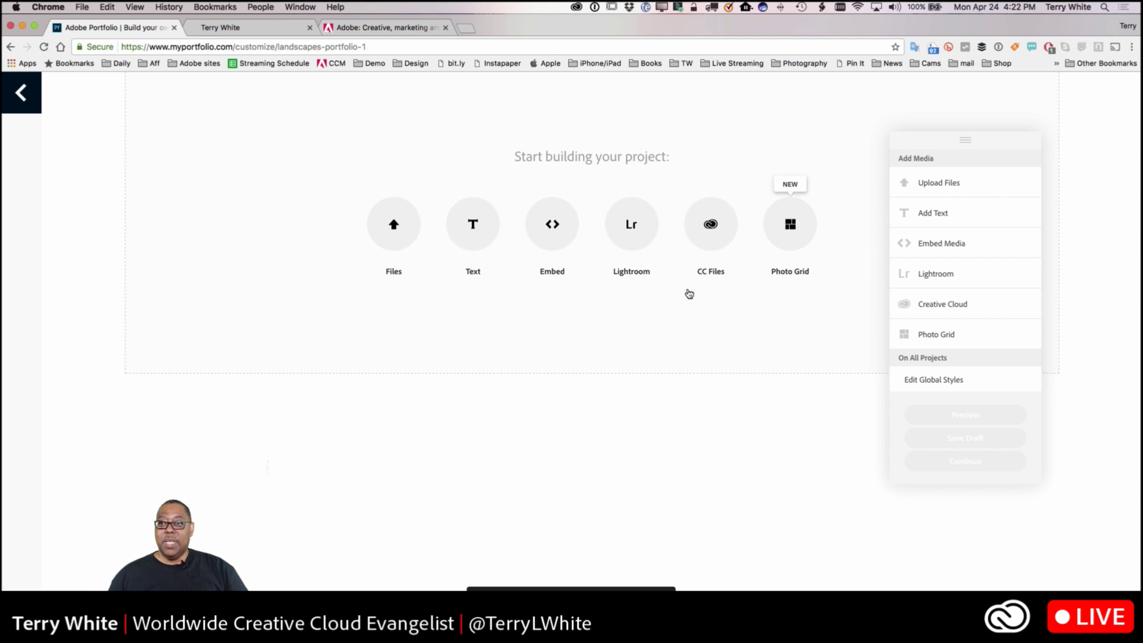
Step: Start a Lightroom import, open the Portfolio-Landscapes collection and sort its photos by Custom Order
click(628, 234)
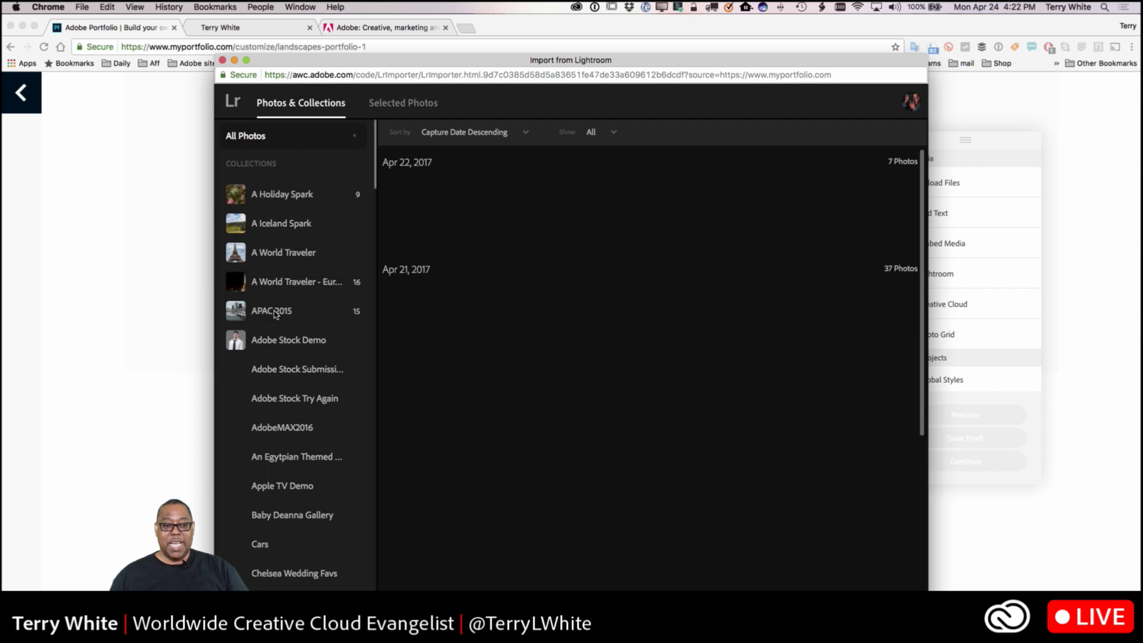
drag(376, 176, 376, 454)
click(298, 218)
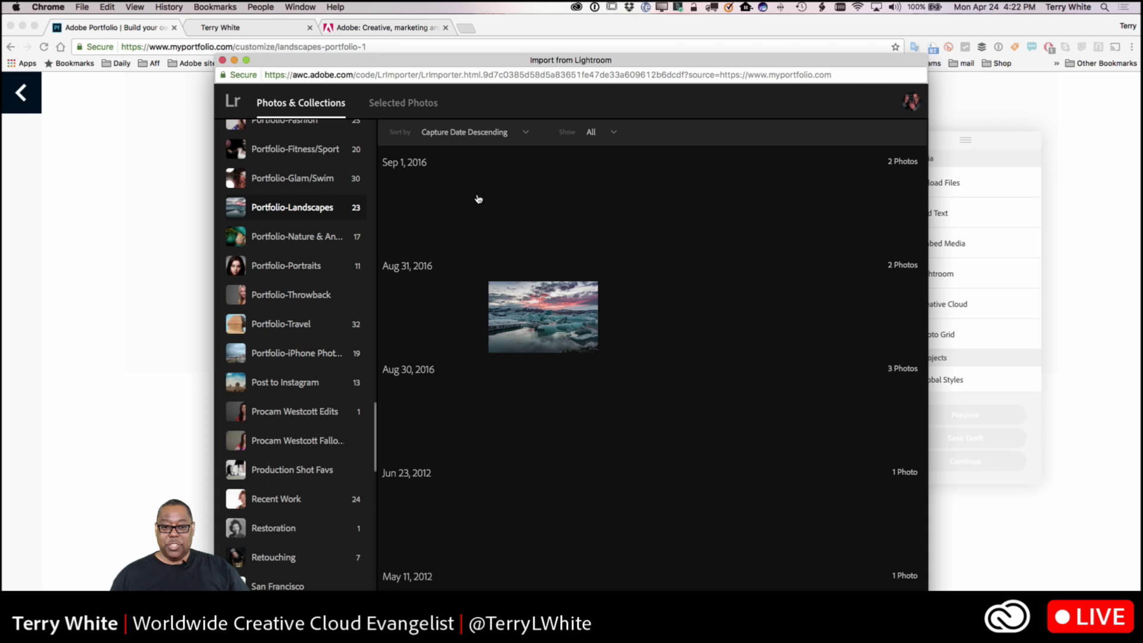
click(463, 136)
click(445, 200)
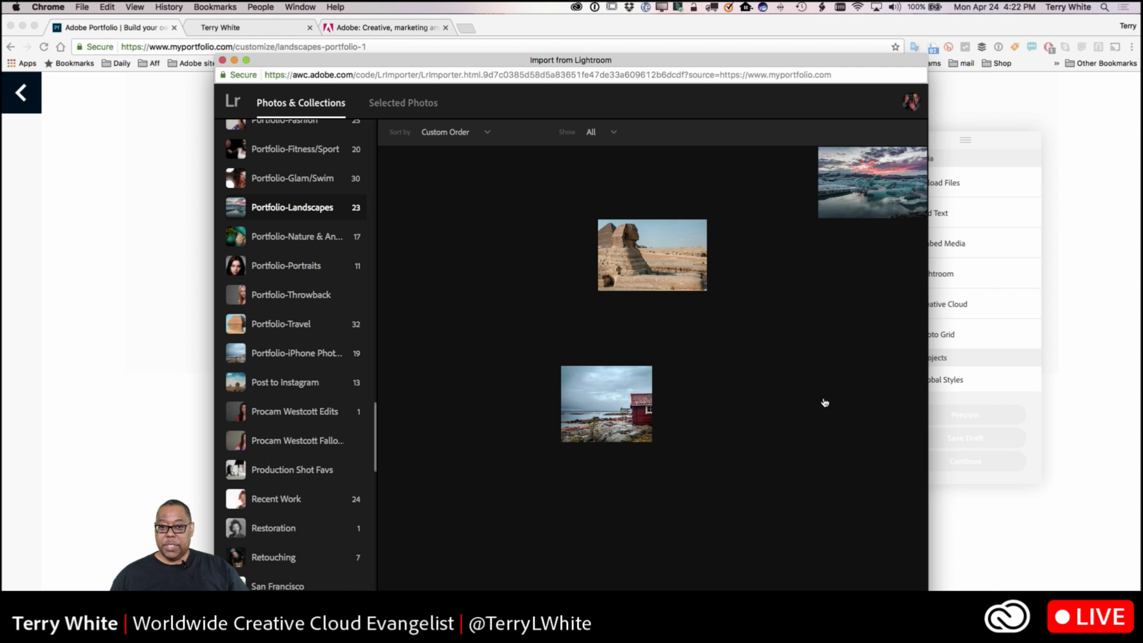
drag(669, 62, 671, 43)
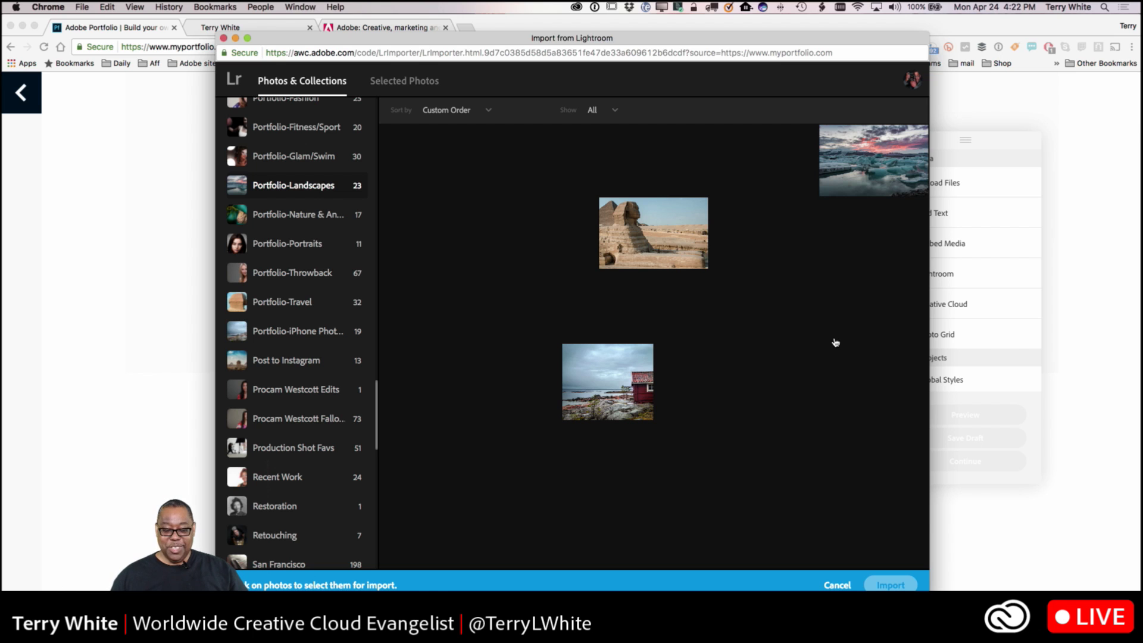
Step: Select every photo in the Portfolio-Landscapes collection and import them into the project
click(452, 177)
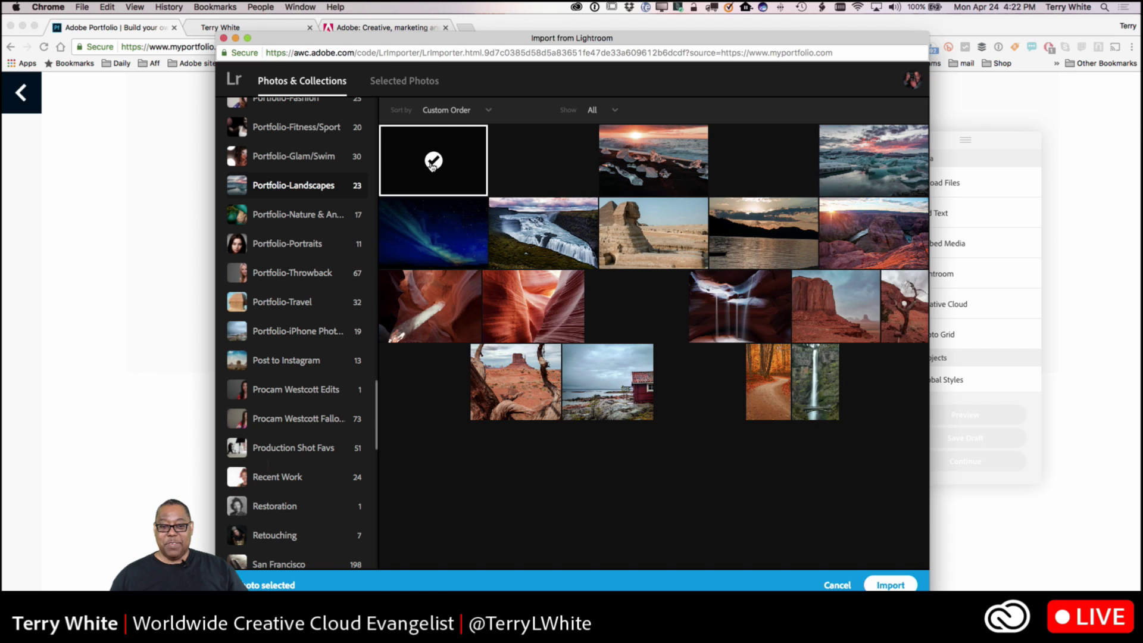
click(454, 178)
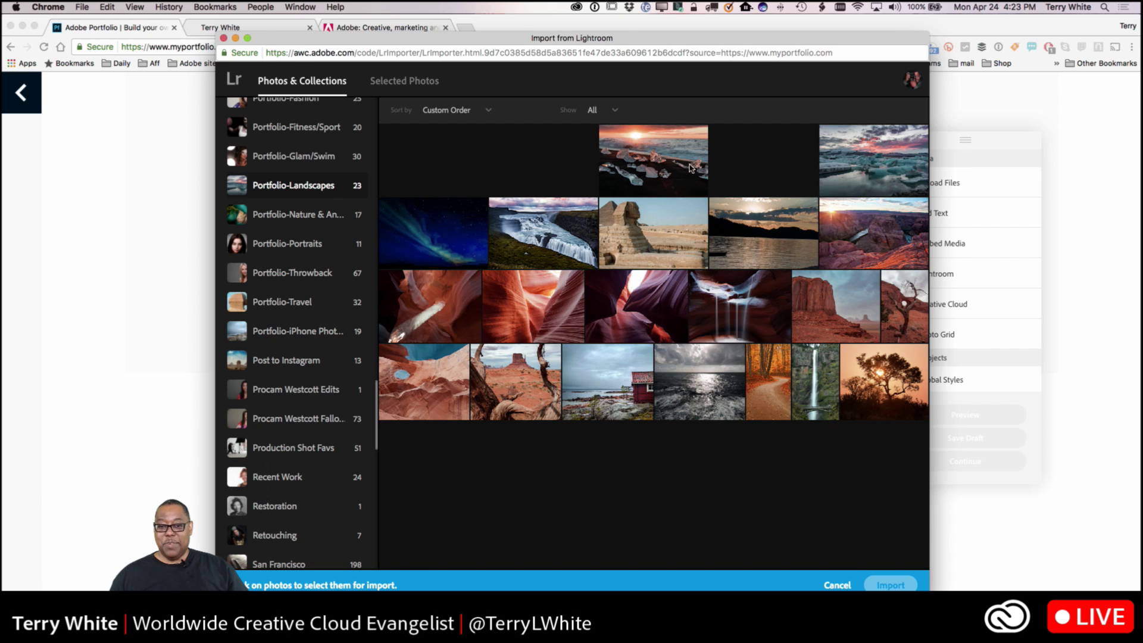
click(434, 164)
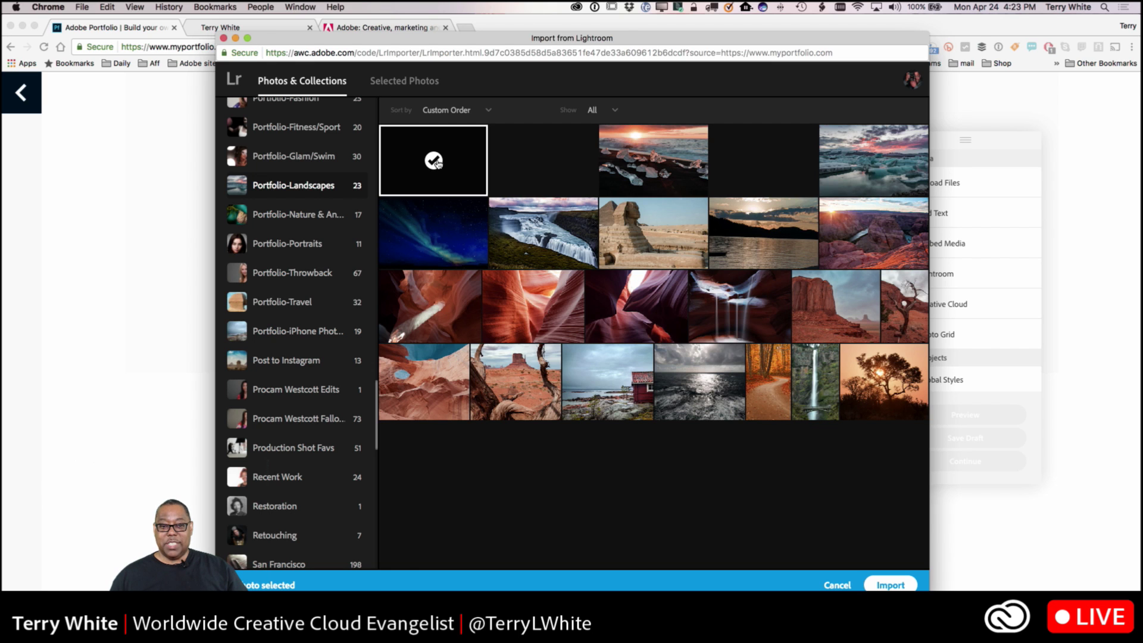
click(542, 175)
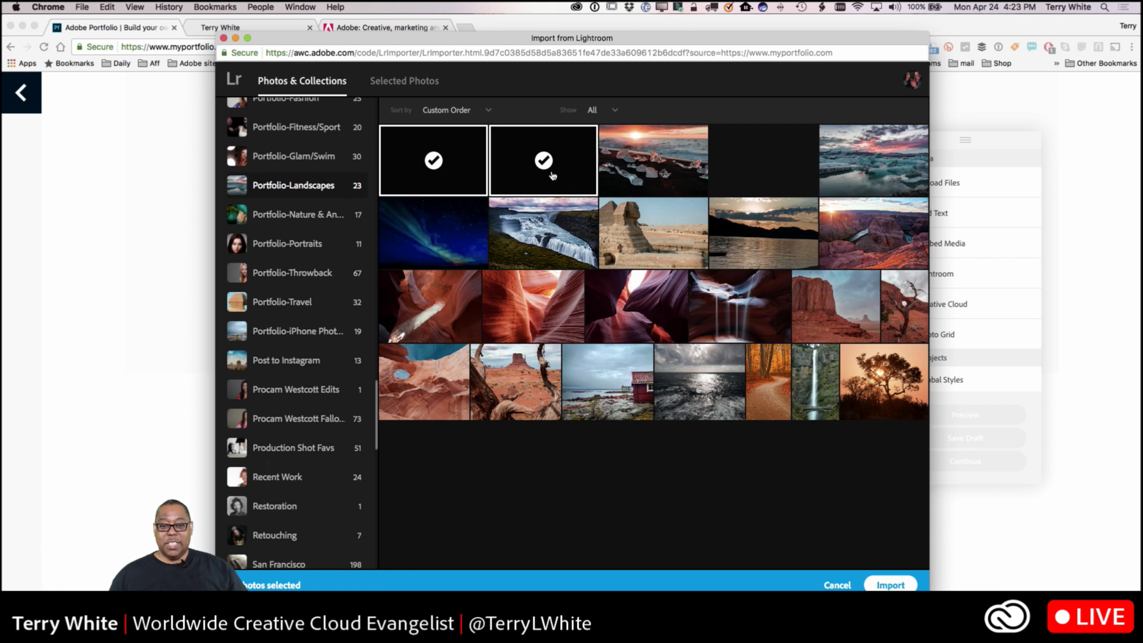
click(646, 174)
click(779, 167)
click(913, 158)
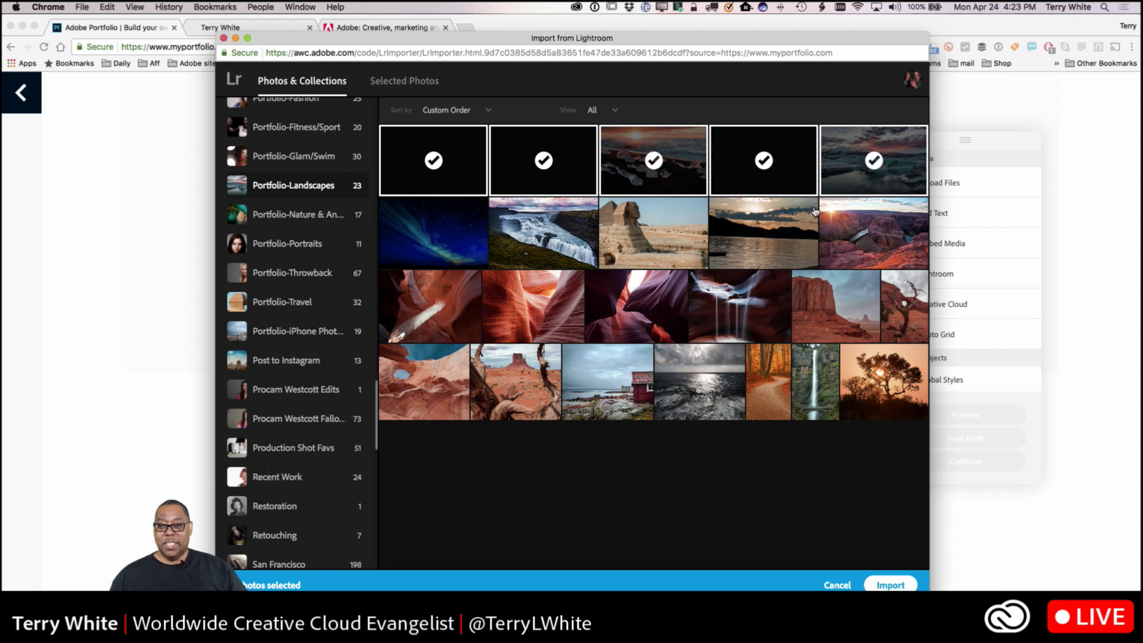
click(526, 255)
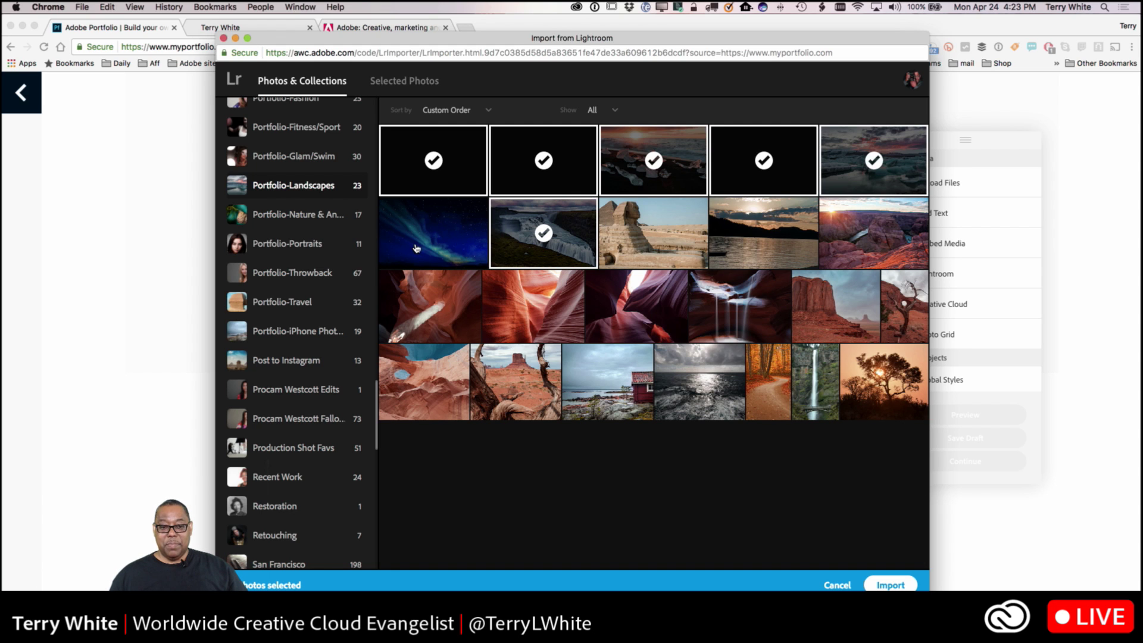
click(416, 249)
click(622, 238)
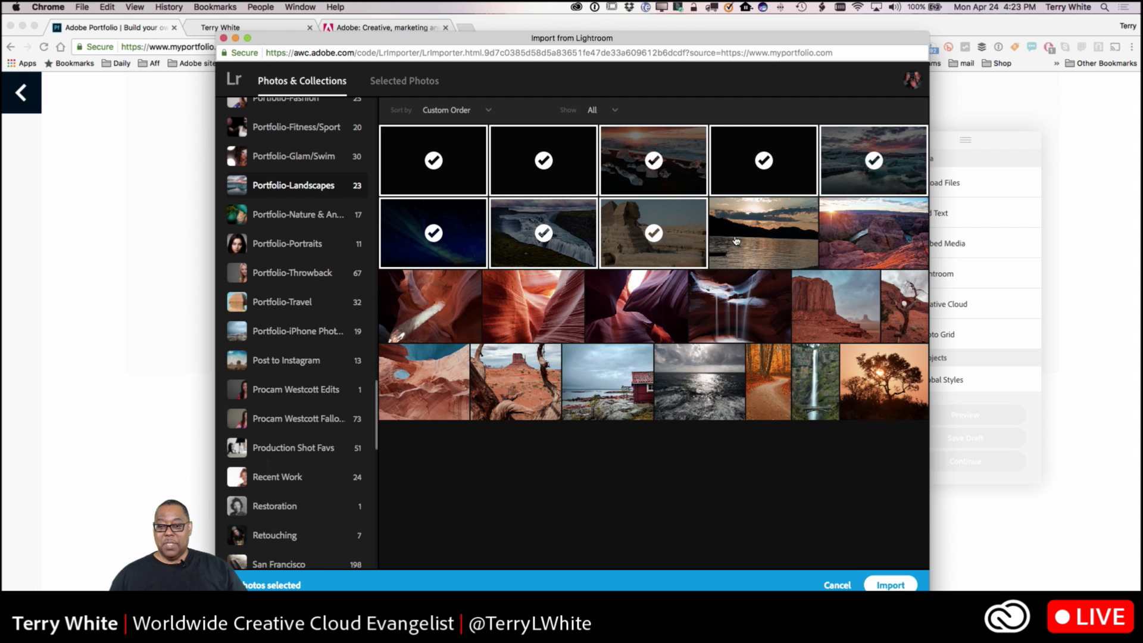
click(736, 240)
click(848, 239)
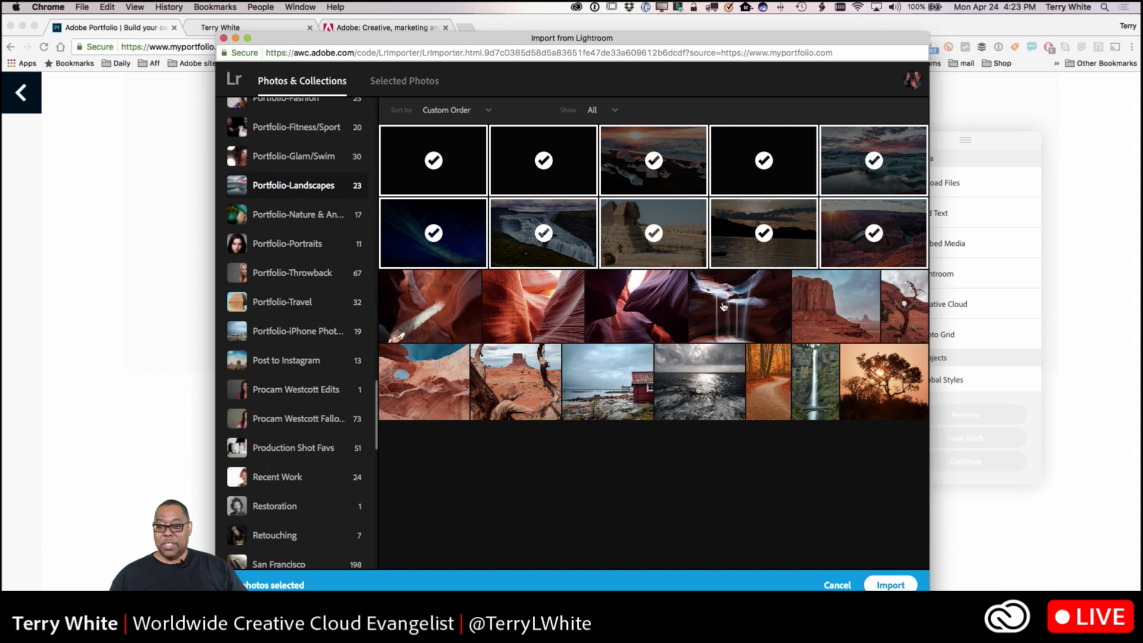
click(458, 333)
click(555, 328)
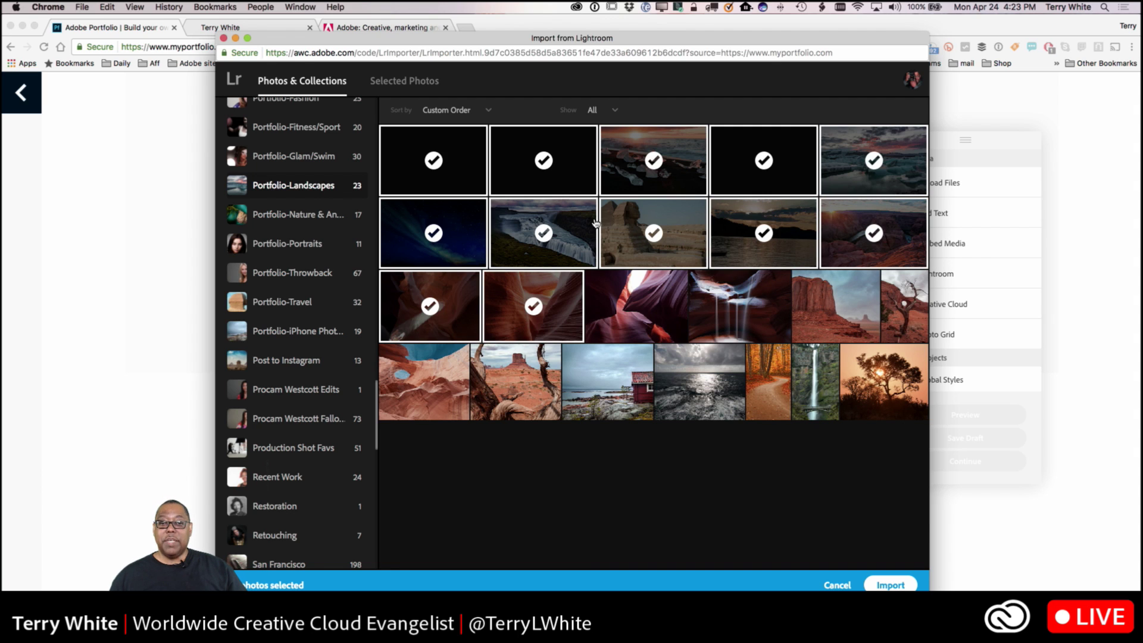
click(623, 327)
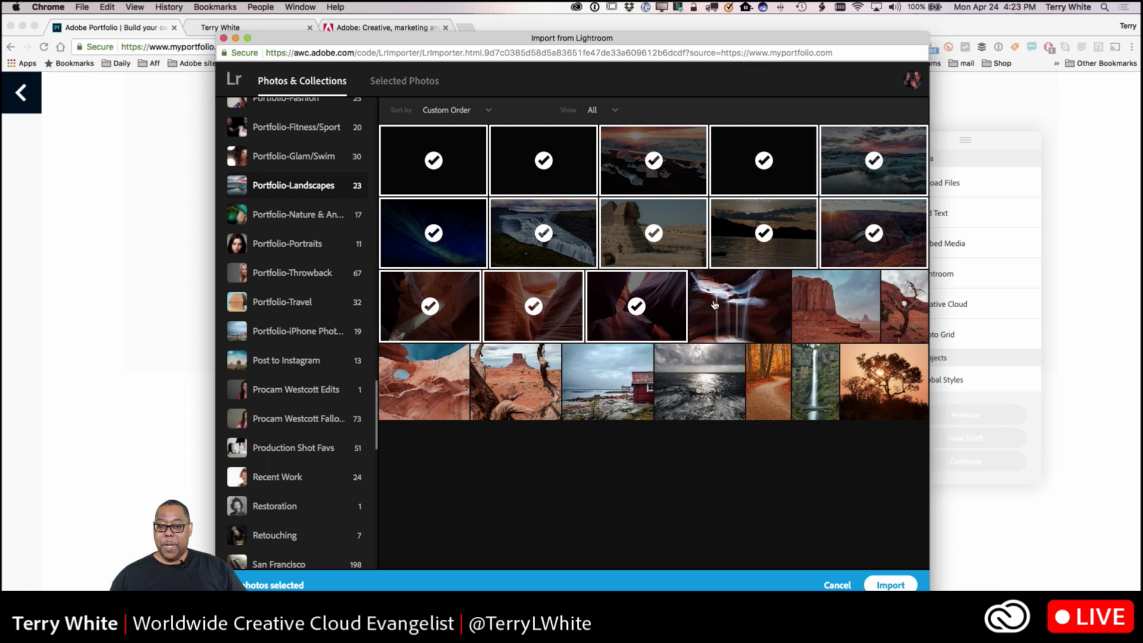
click(745, 312)
click(827, 318)
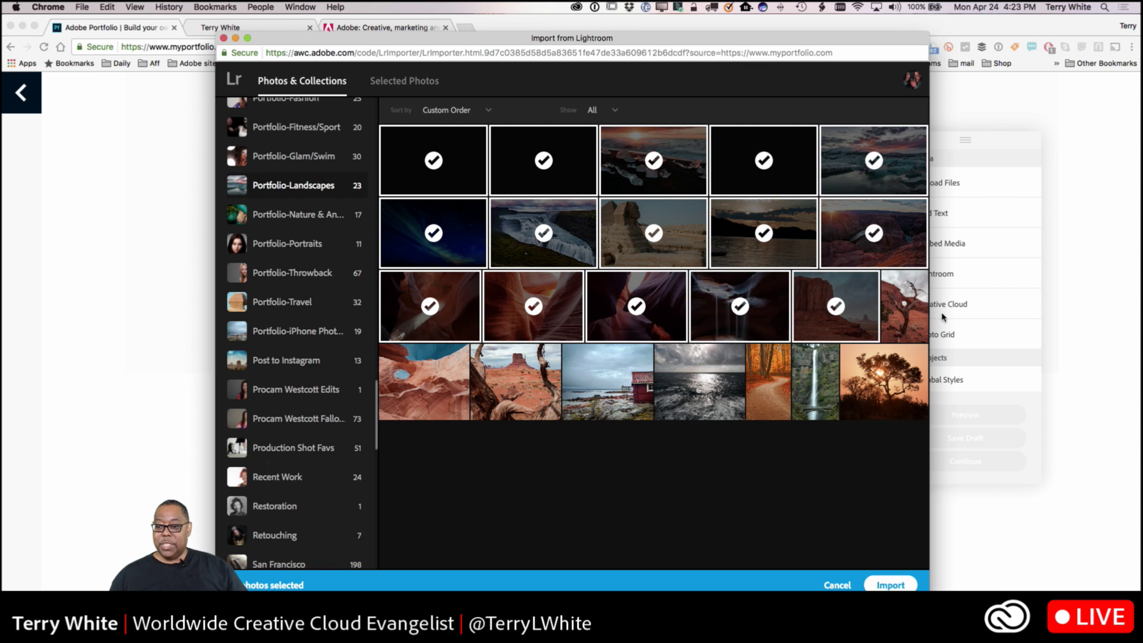
click(908, 316)
click(455, 395)
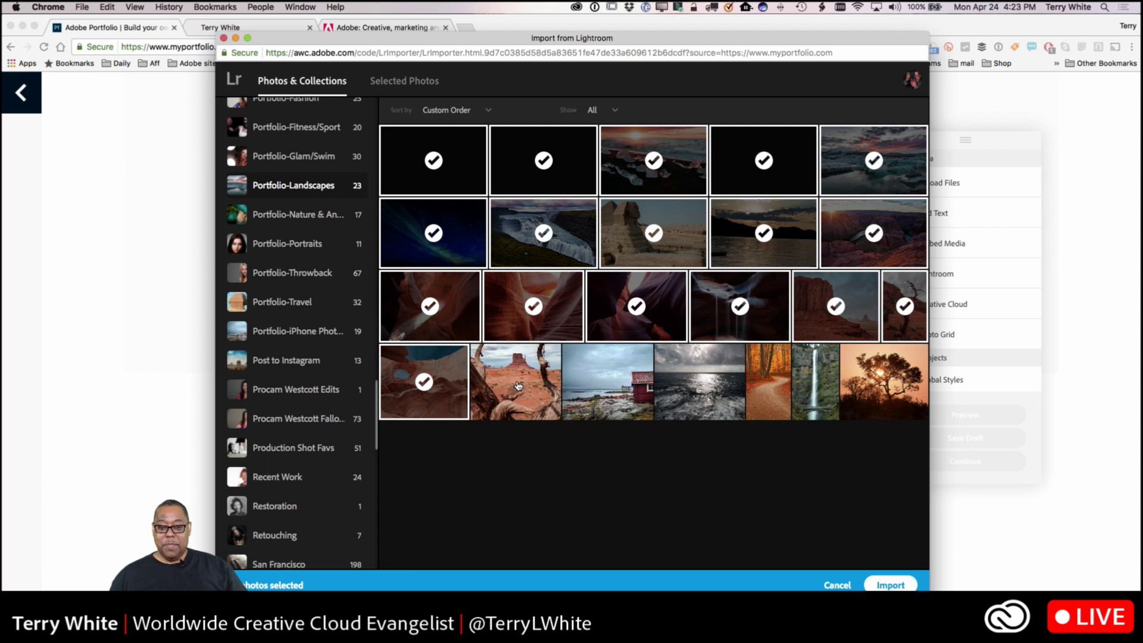
click(519, 386)
click(616, 396)
click(725, 392)
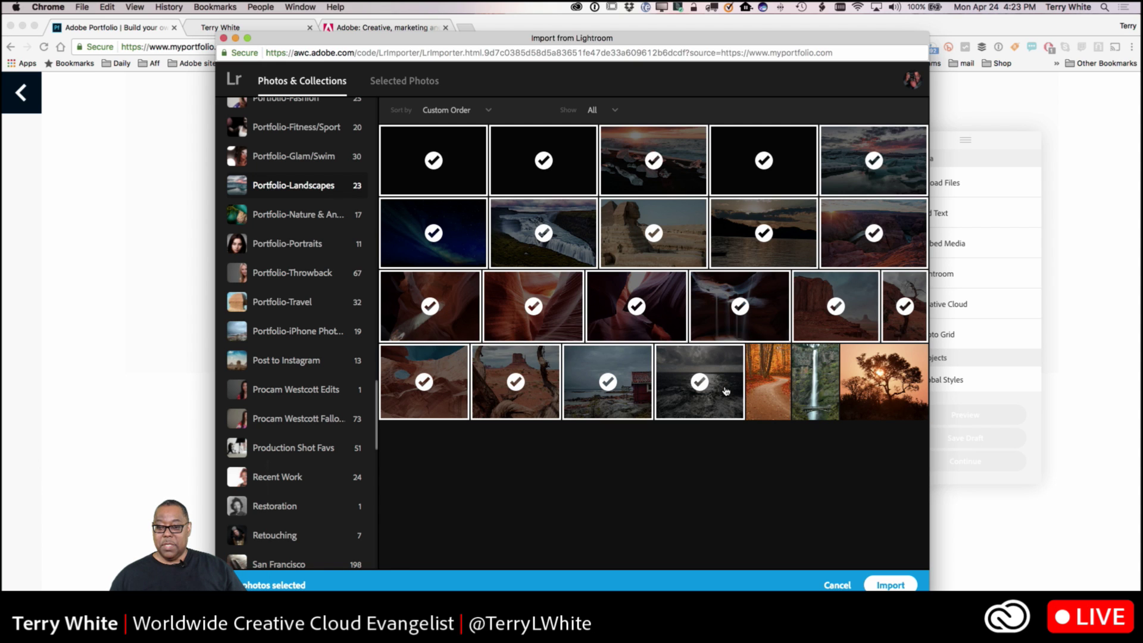
click(768, 393)
click(818, 405)
click(882, 415)
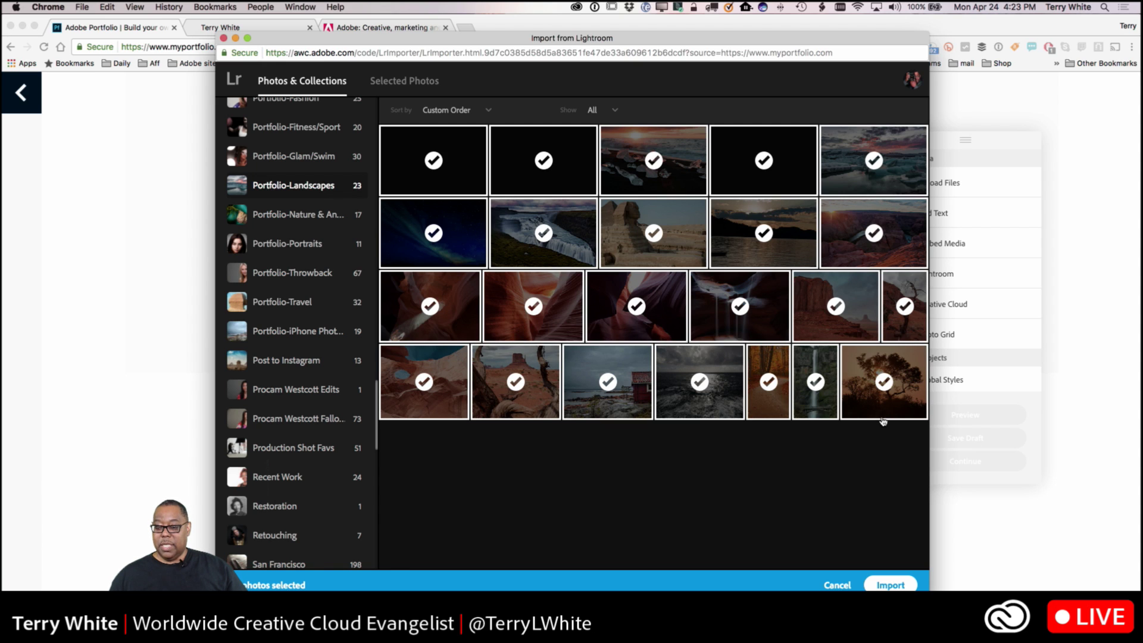
click(878, 585)
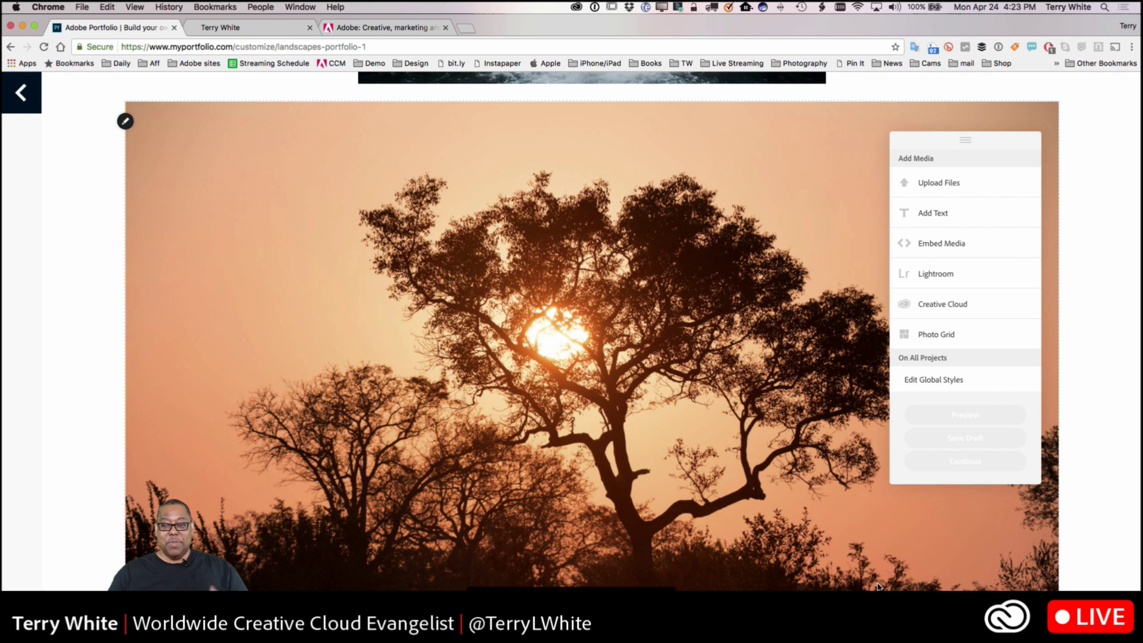
Step: Continue to the project cover image, choose the photo of the cliff reflected in water, shift it right in the frame and crop it
scroll(732, 393, up, 5)
scroll(735, 396, up, 15)
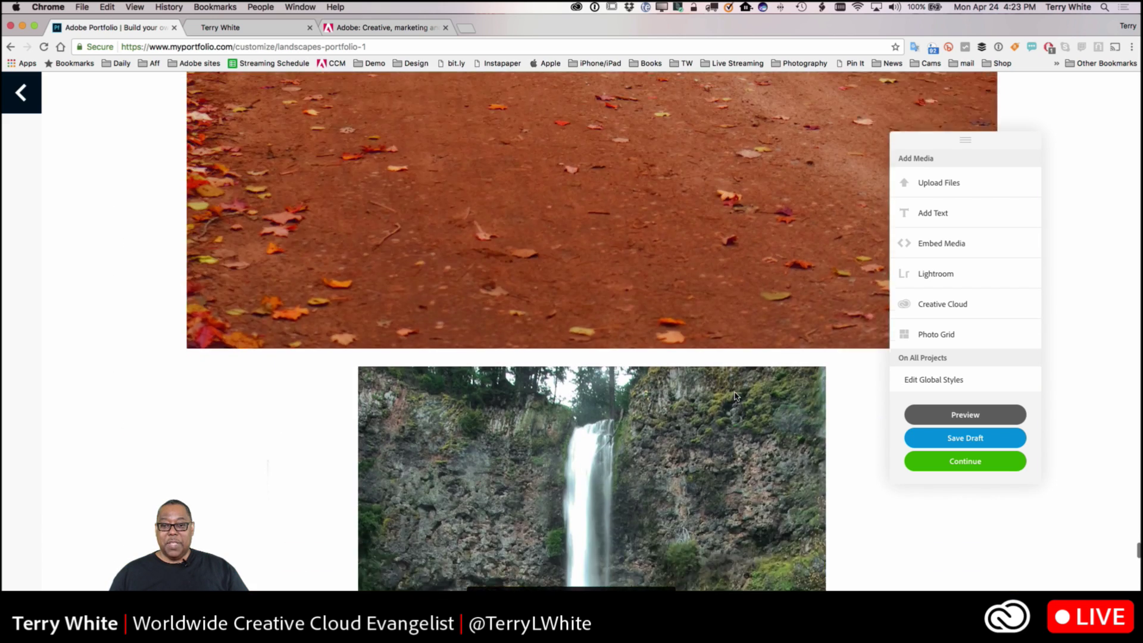
scroll(736, 396, up, 4)
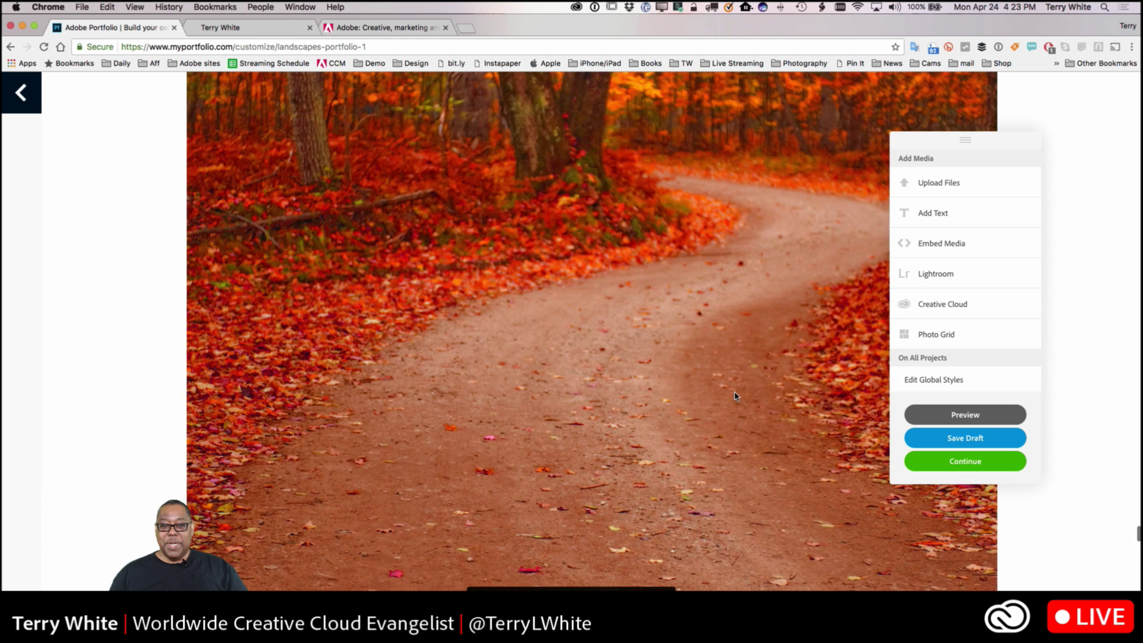
scroll(727, 407, down, 10)
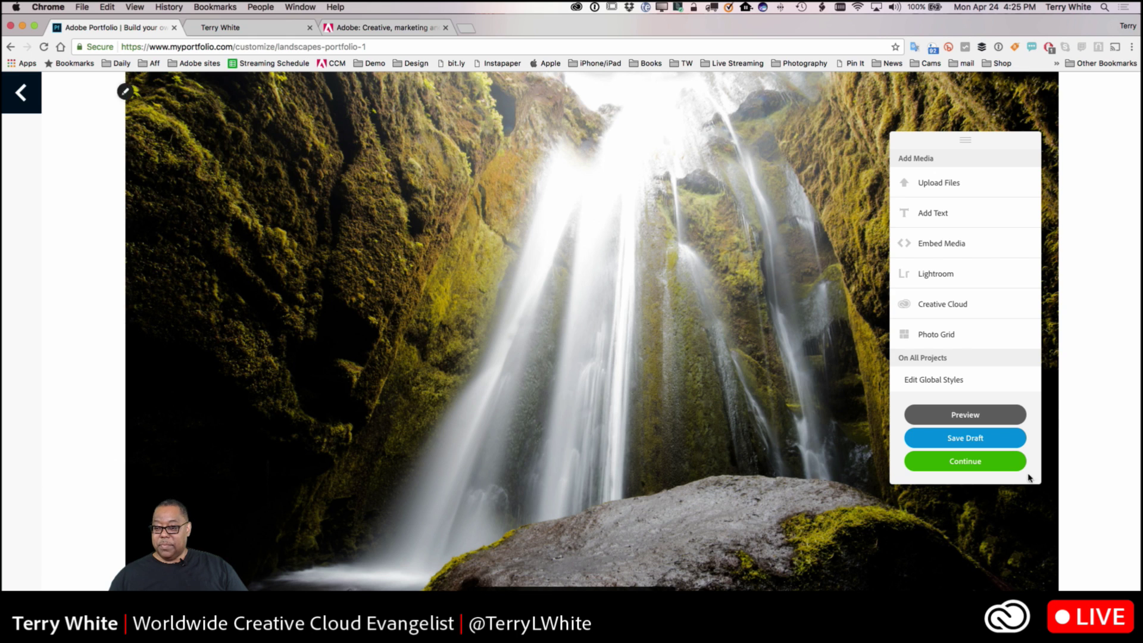
click(976, 468)
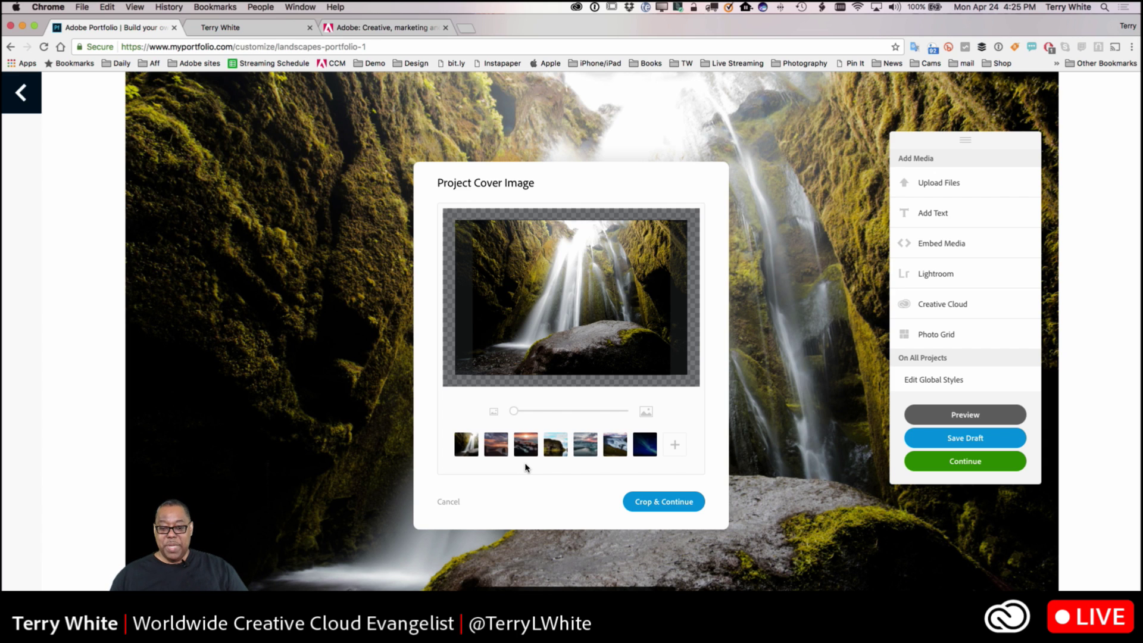
click(554, 455)
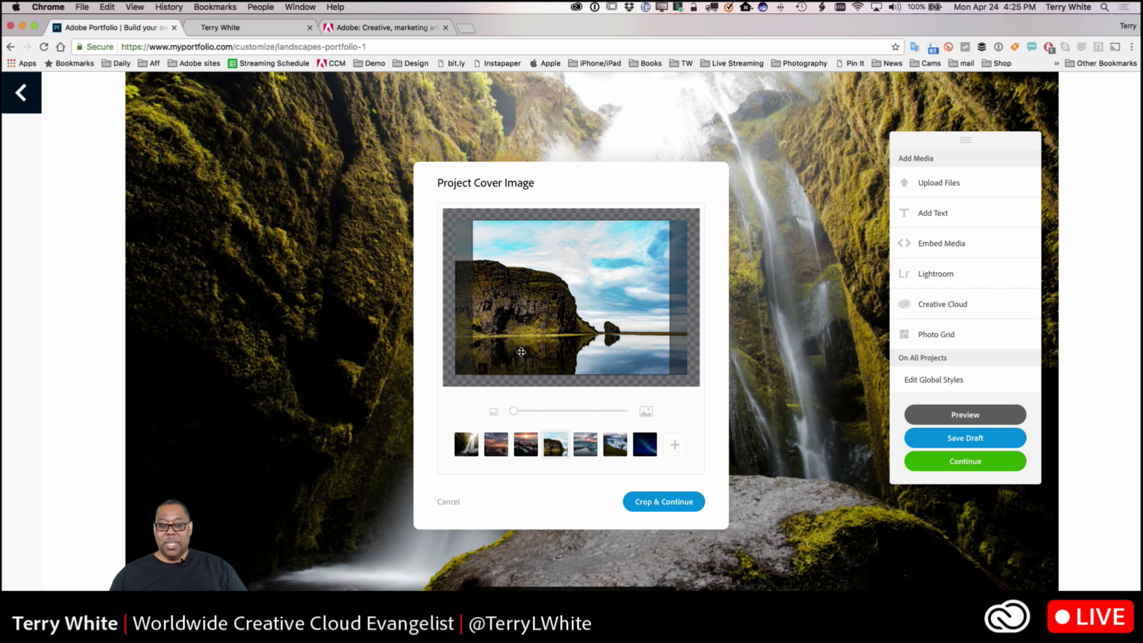
mouse_move(514, 414)
mouse_down()
mouse_move(524, 413)
mouse_move(513, 413)
mouse_up()
mouse_move(488, 354)
mouse_down()
mouse_move(480, 348)
mouse_move(509, 346)
mouse_up()
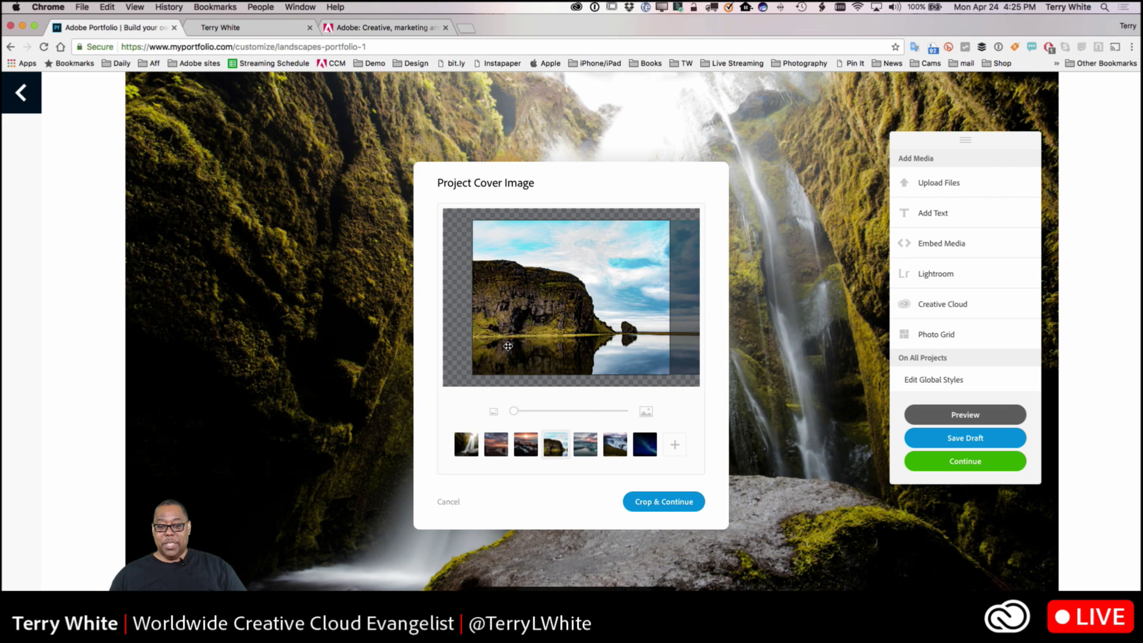
click(664, 508)
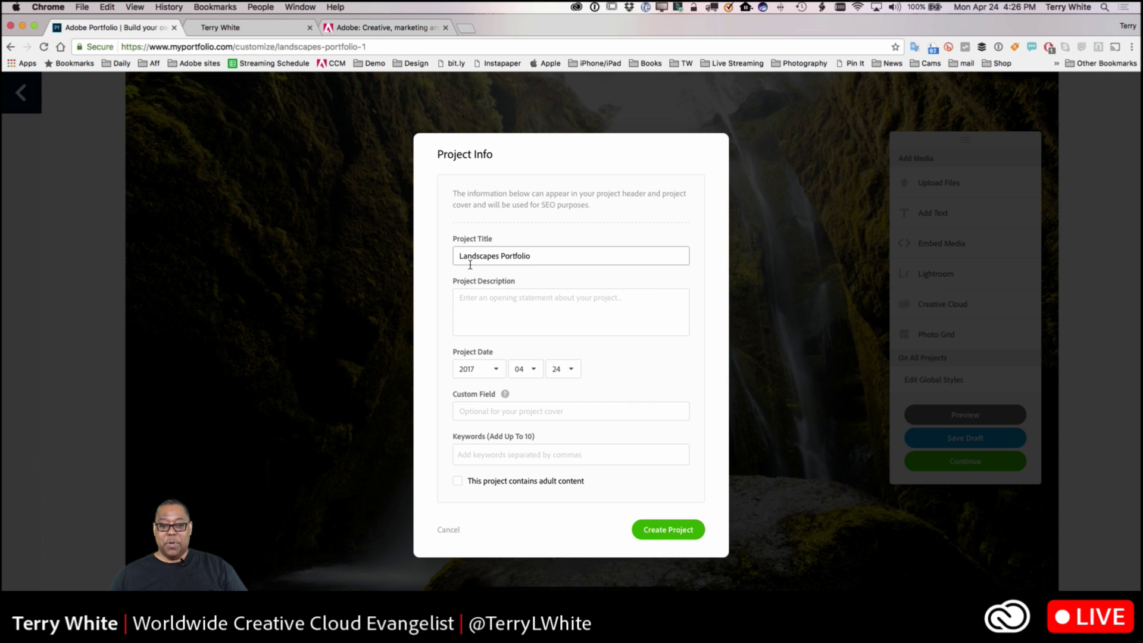
click(473, 303)
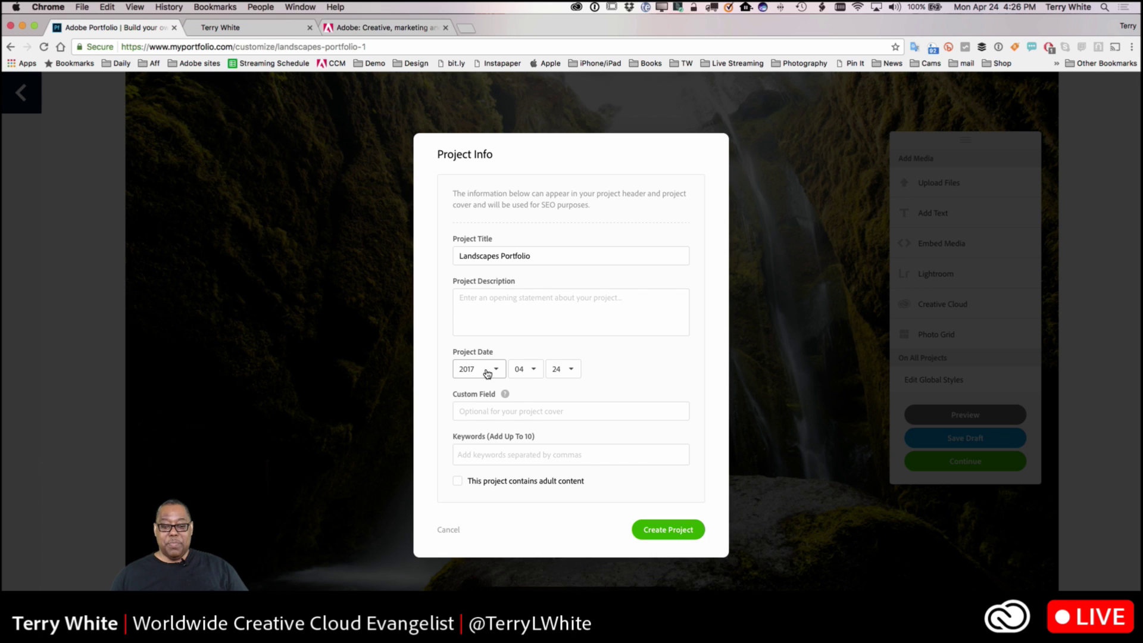
click(498, 370)
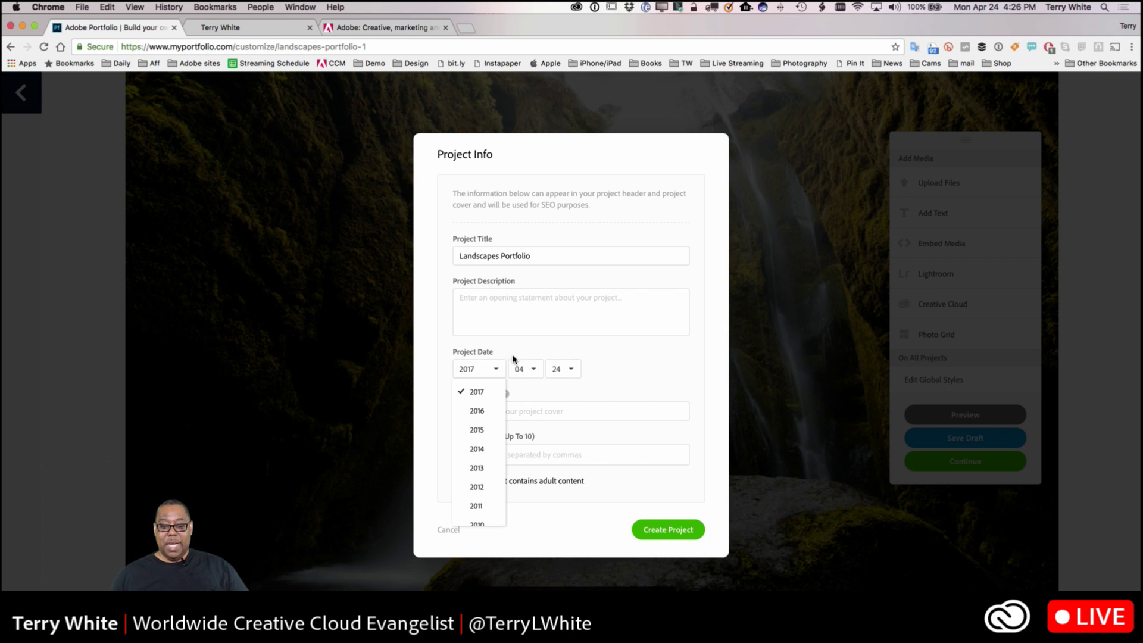
click(518, 352)
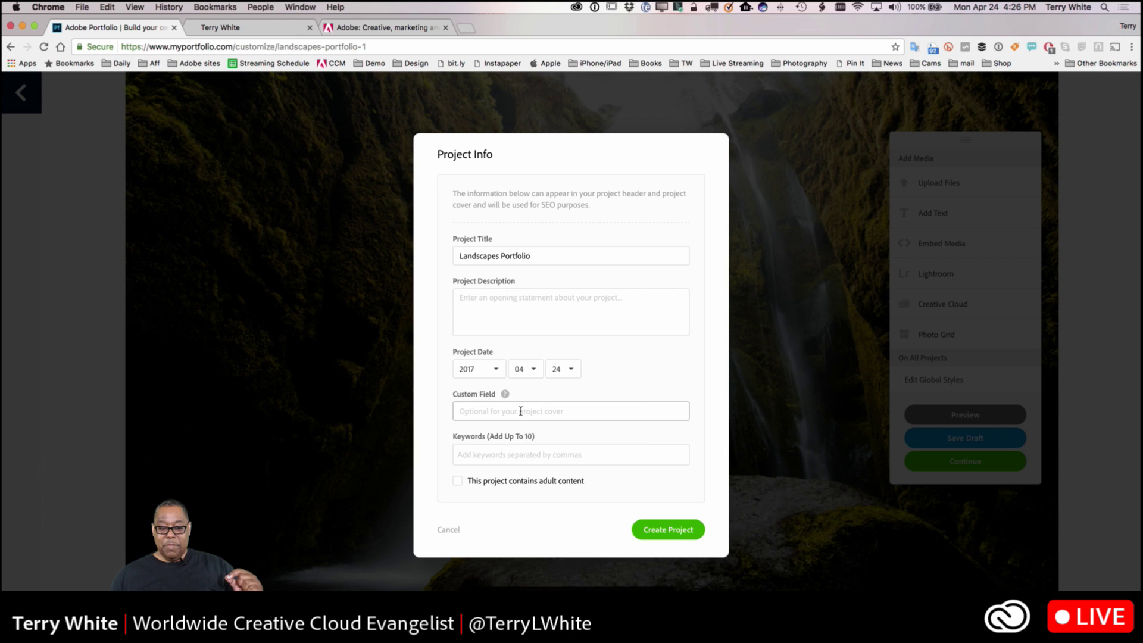
Step: Enter "Beautiful Places Around The World" as the project's custom field text
mouse_move(505, 396)
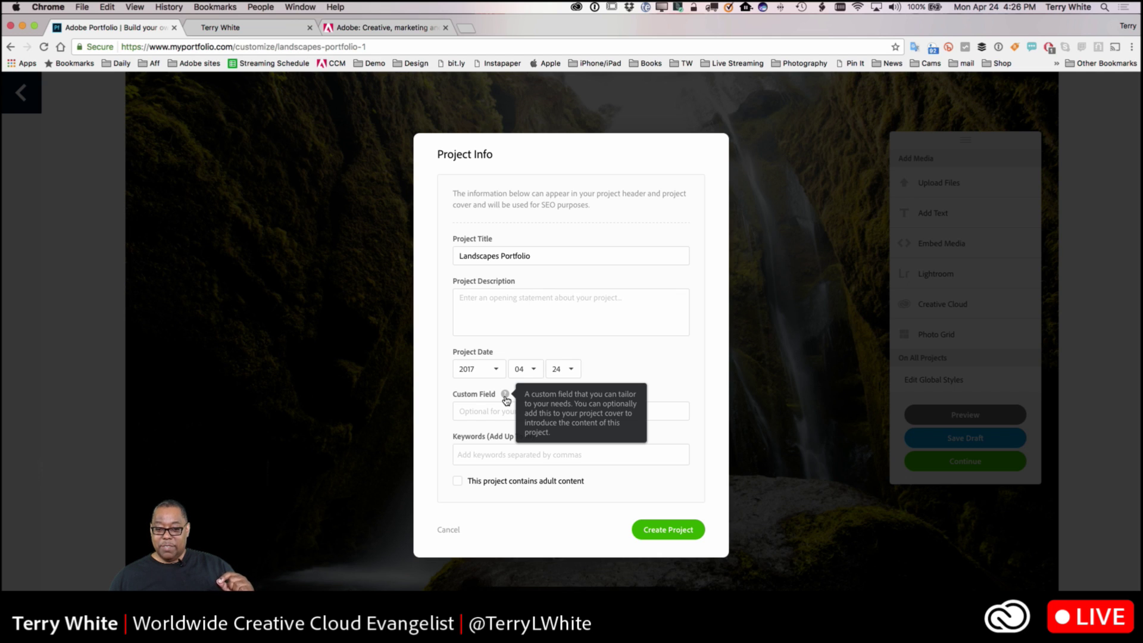
click(492, 412)
text(Beauti)
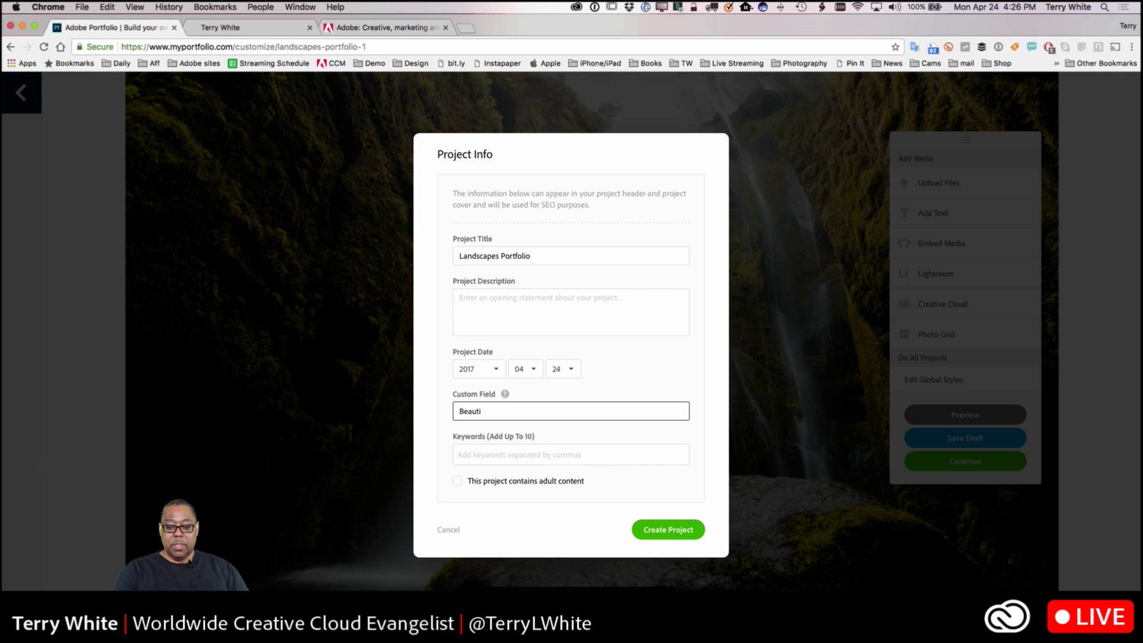
text(ful Places Around The W)
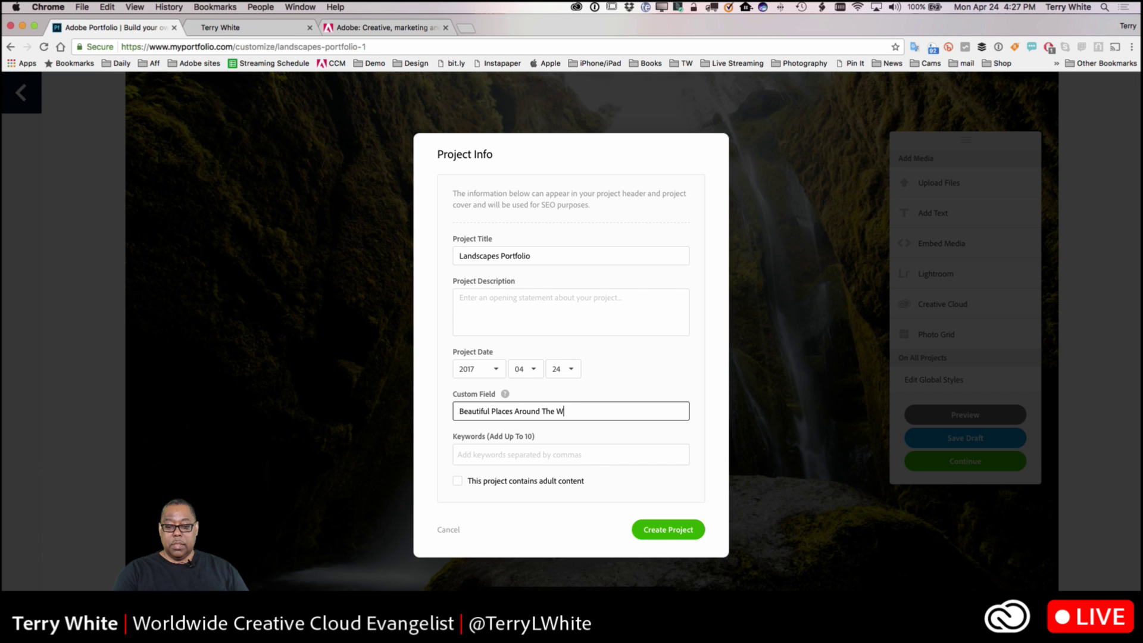
text(orld)
key(Tab)
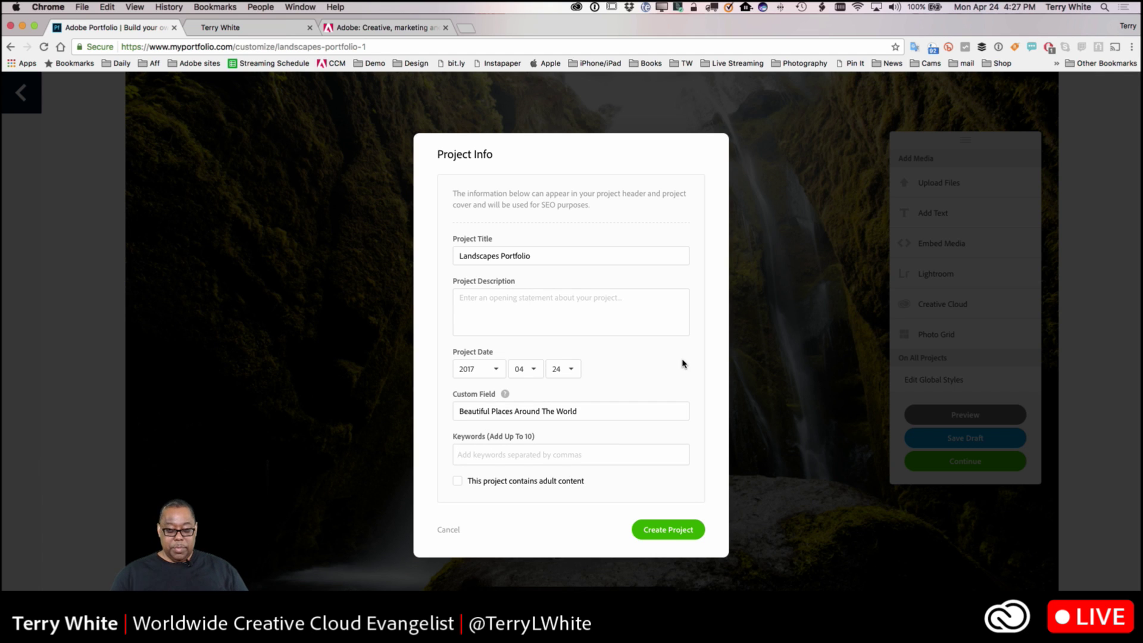
Step: Add the keyword "Landscapes" to the project info and create the project
text(Lan)
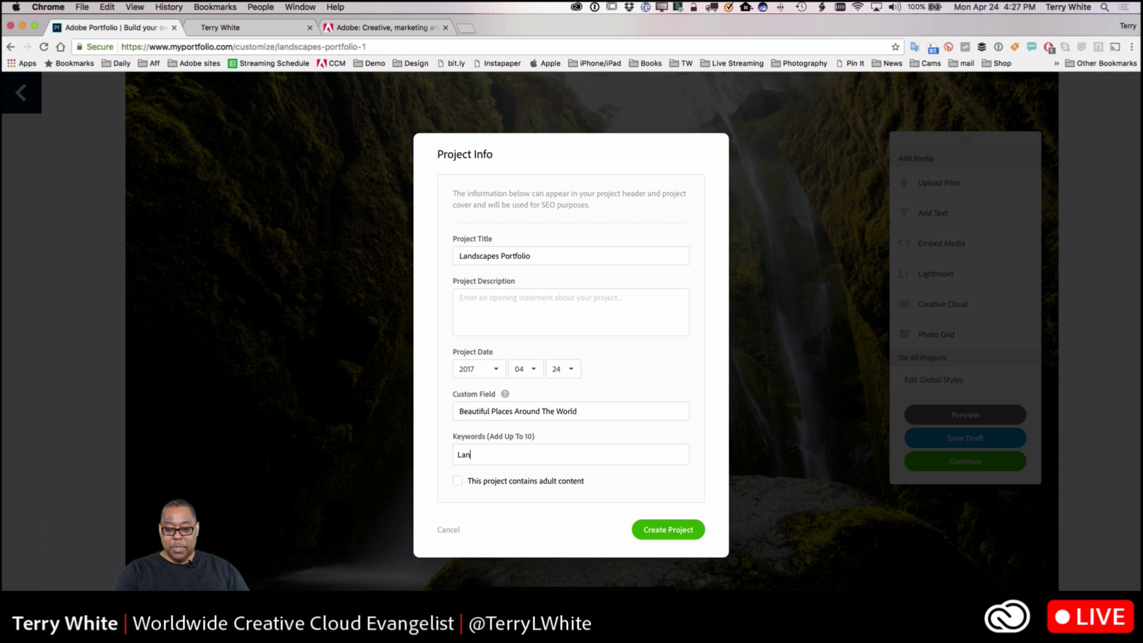
text(dscapes)
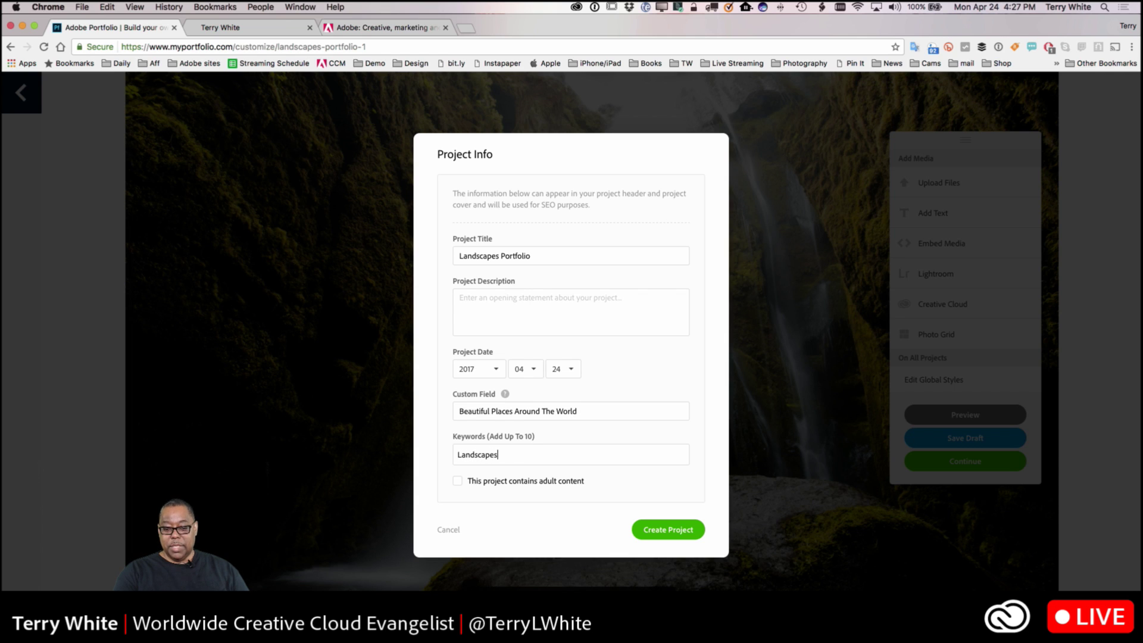
key(Return)
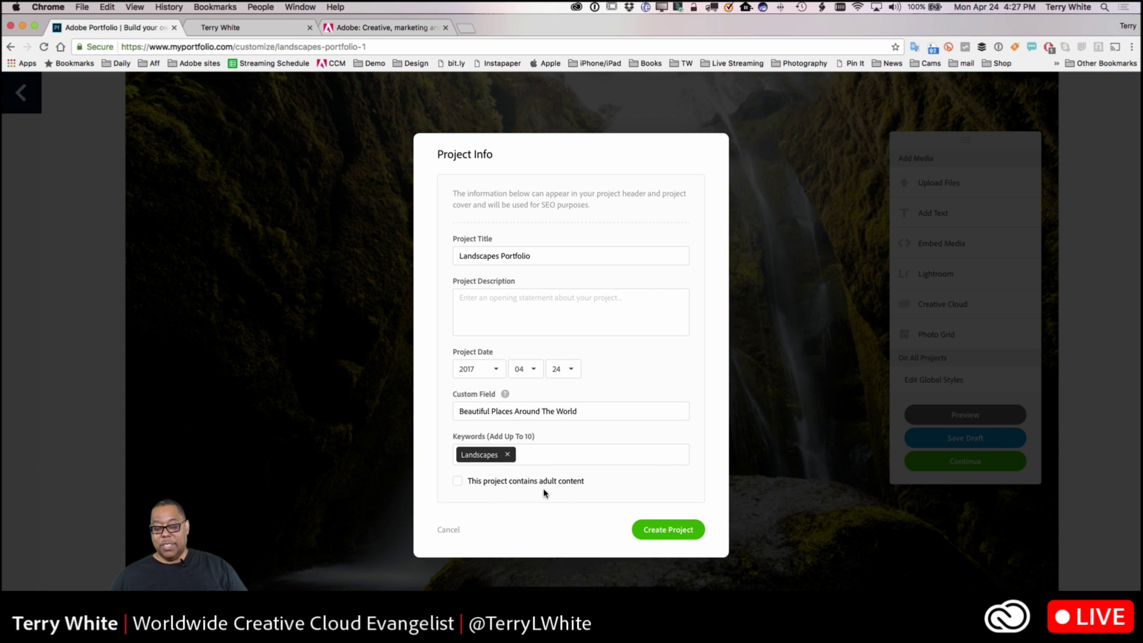
click(660, 534)
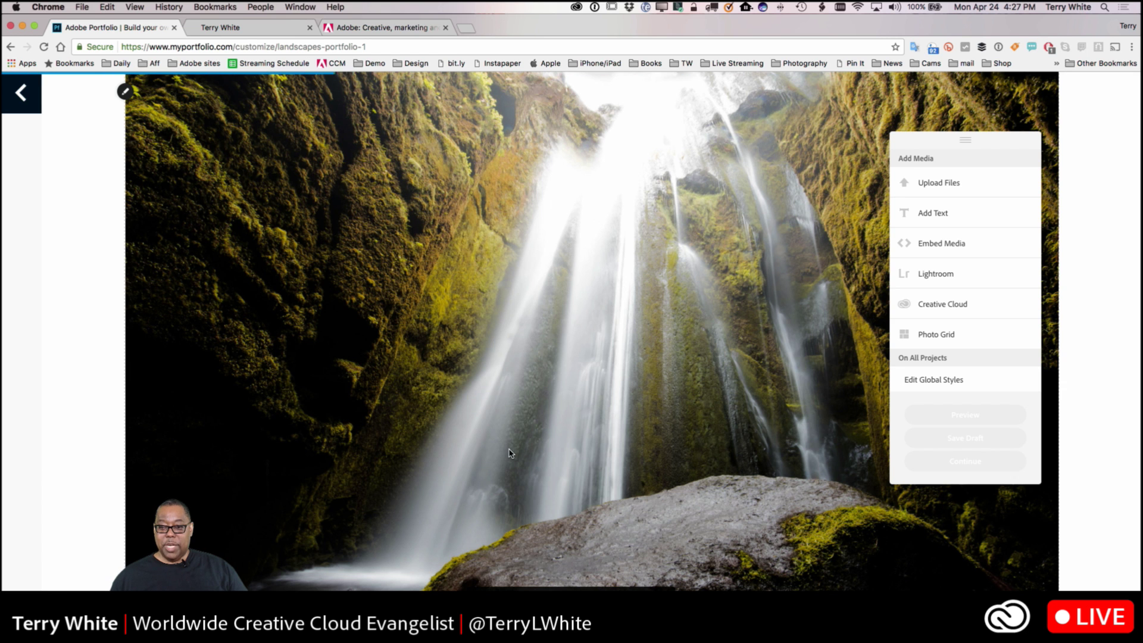
mouse_move(717, 100)
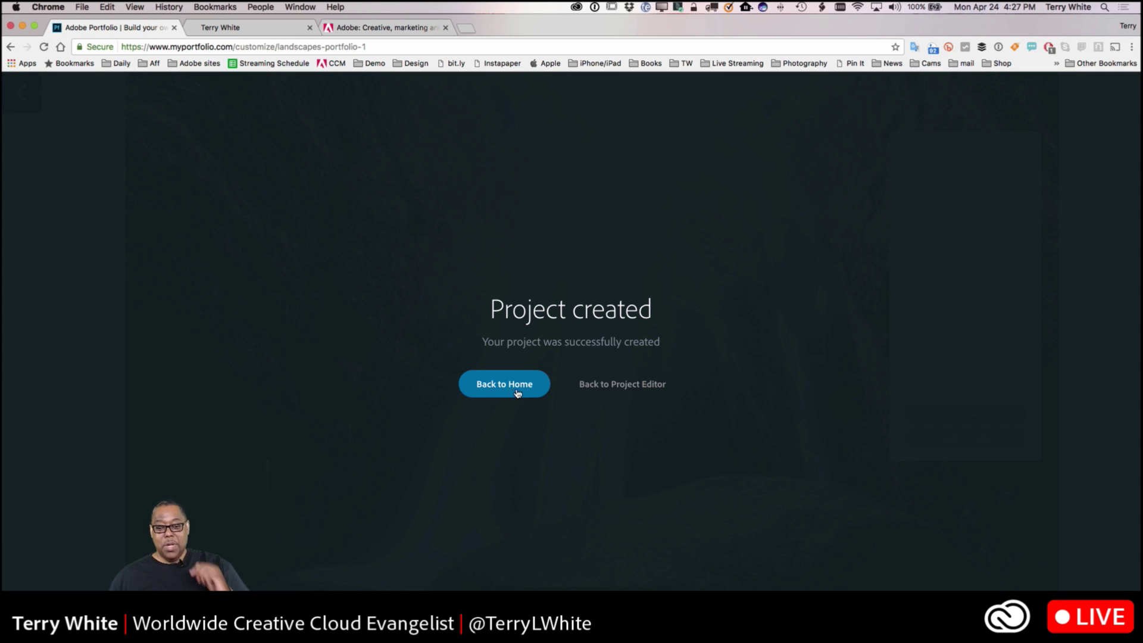
Step: Return to the project editor and look through the first imported landscape photos
click(606, 391)
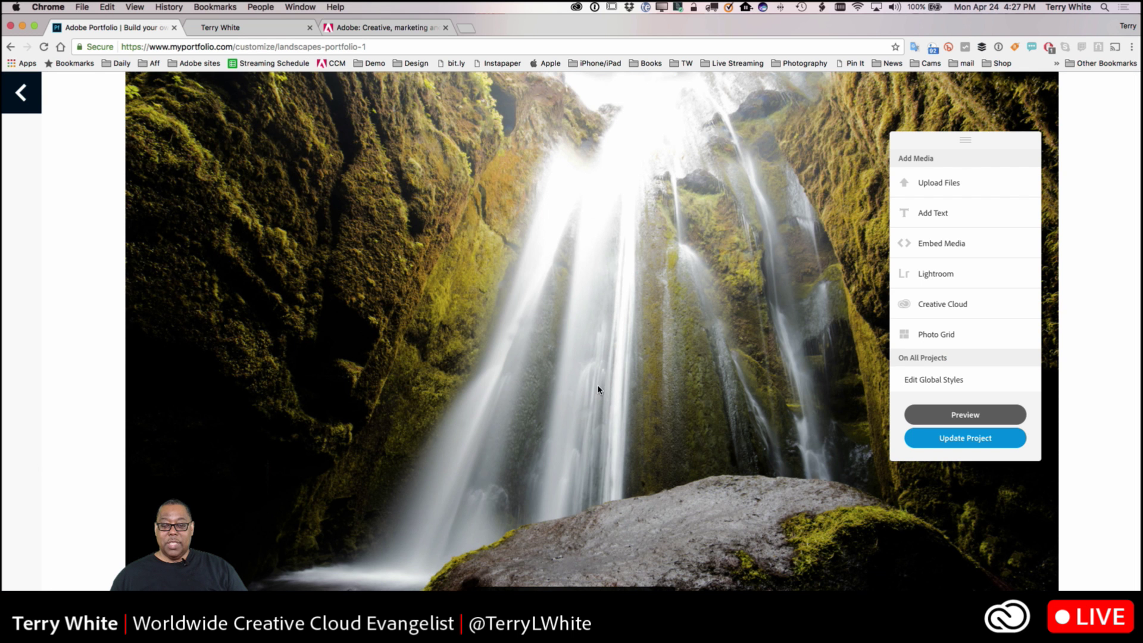
scroll(382, 335, down, 5)
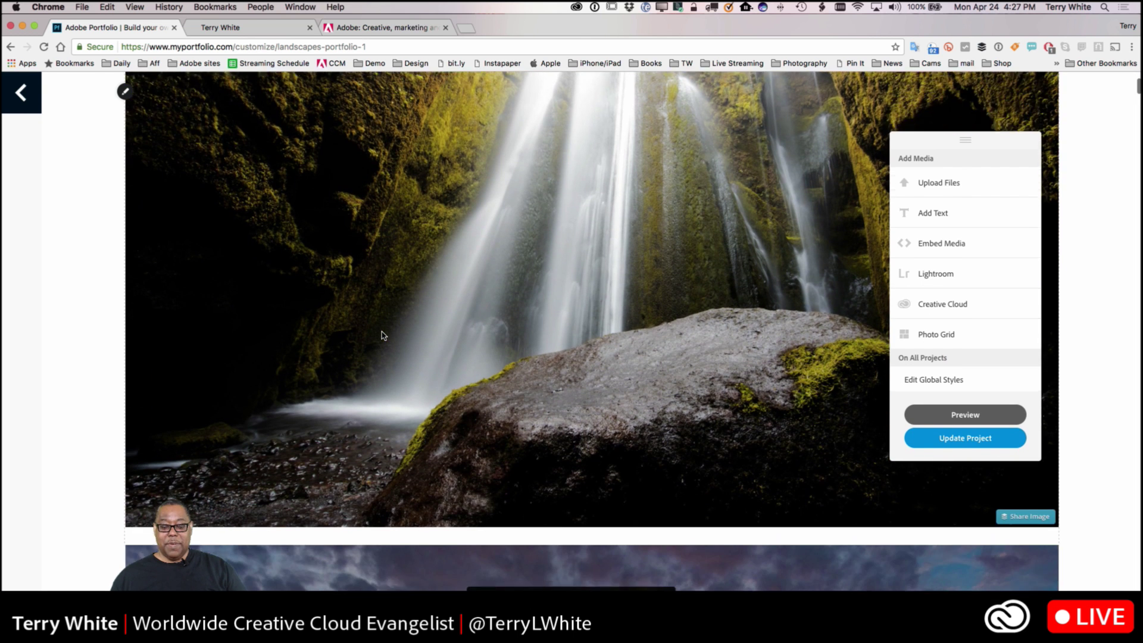
scroll(381, 335, up, 3)
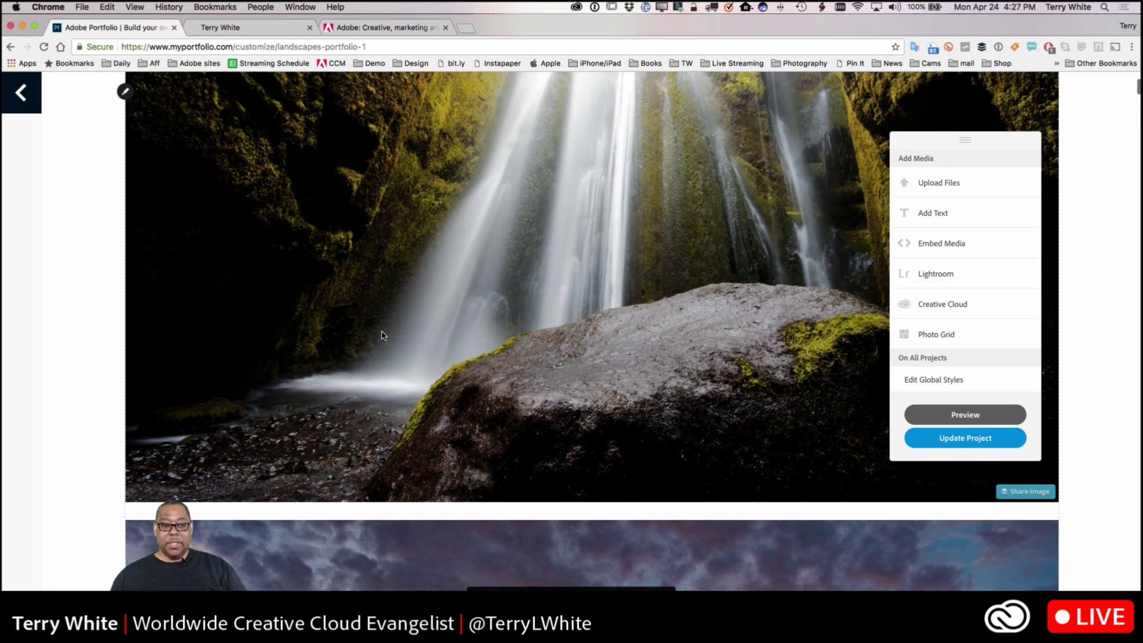
scroll(381, 335, down, 3)
scroll(382, 335, down, 20)
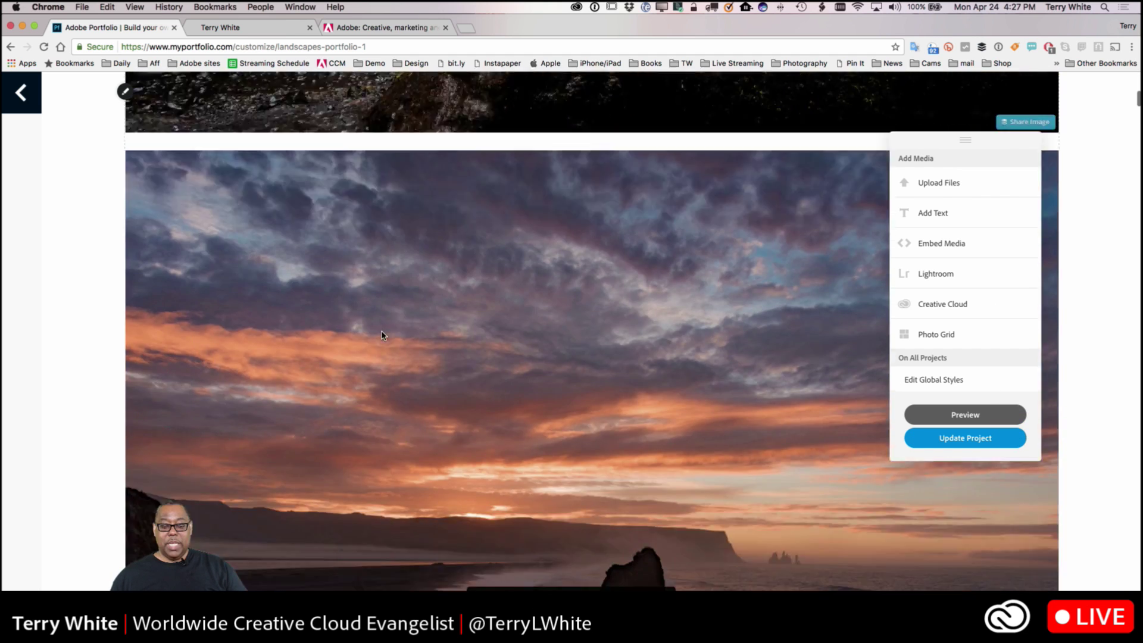
scroll(382, 335, down, 20)
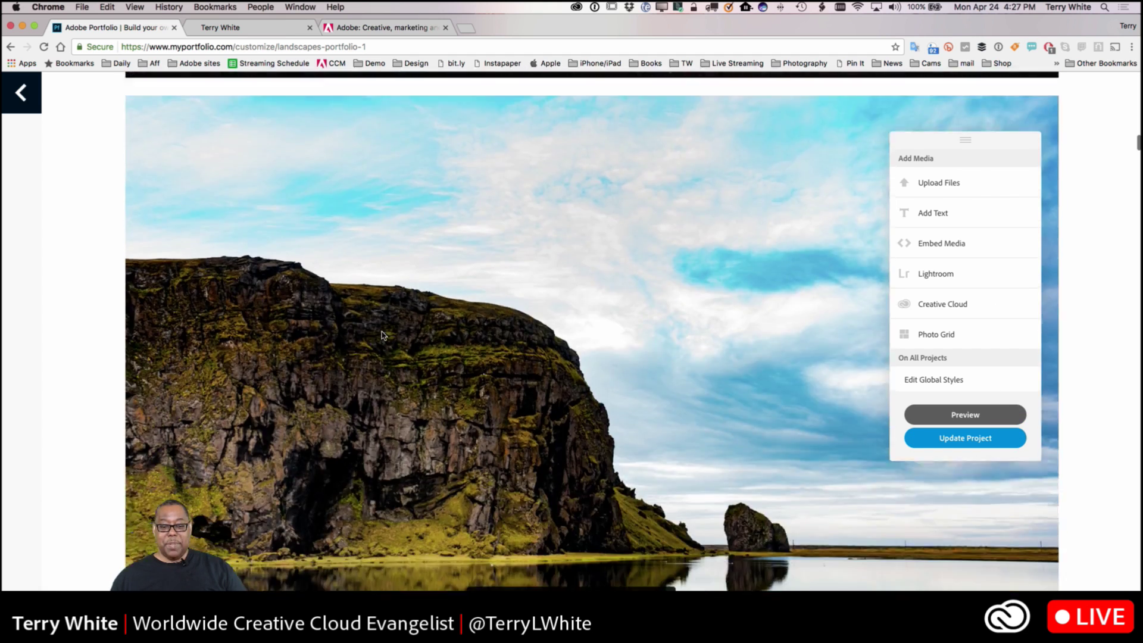
scroll(381, 335, up, 4)
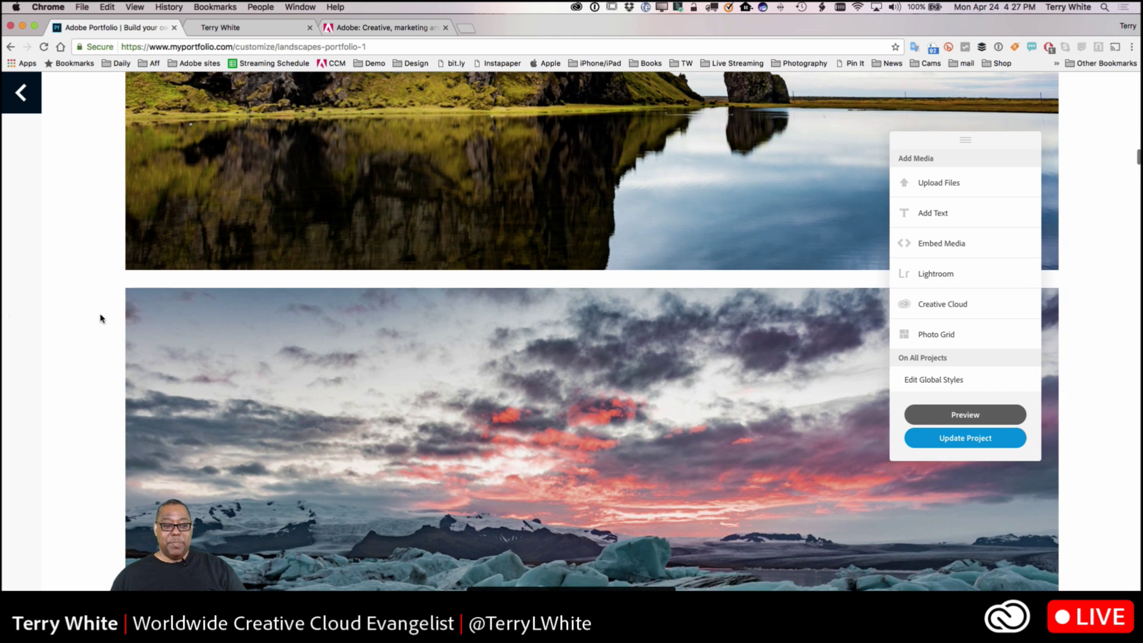
Step: Reorder the project content by moving the dark blue night-sky image up one place, and save the new order
mouse_move(126, 308)
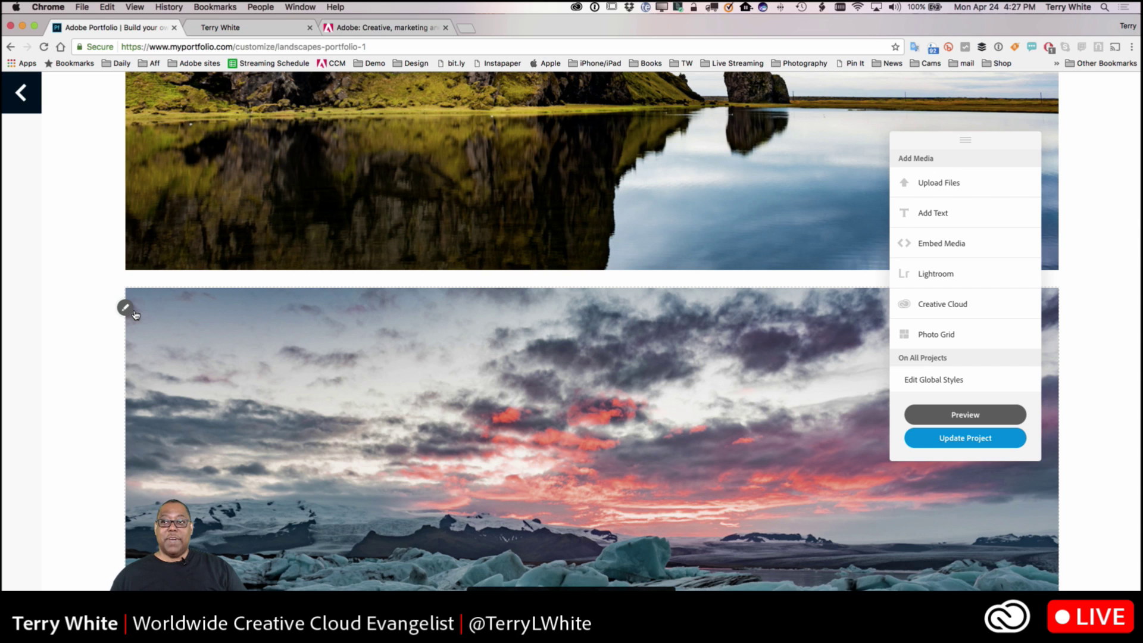
click(124, 308)
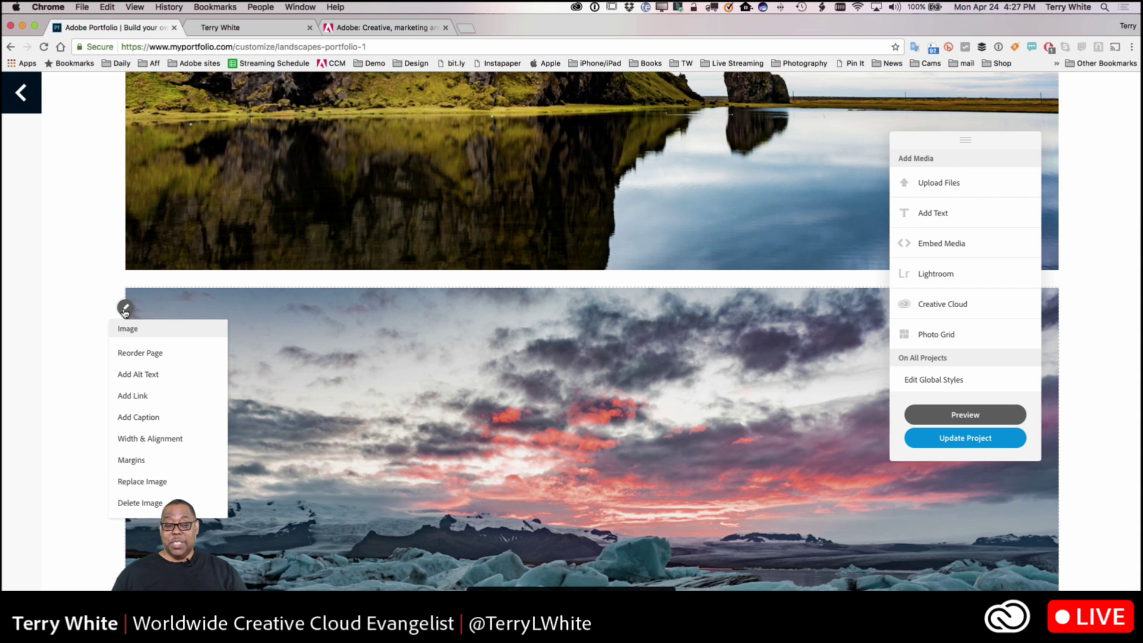
click(134, 354)
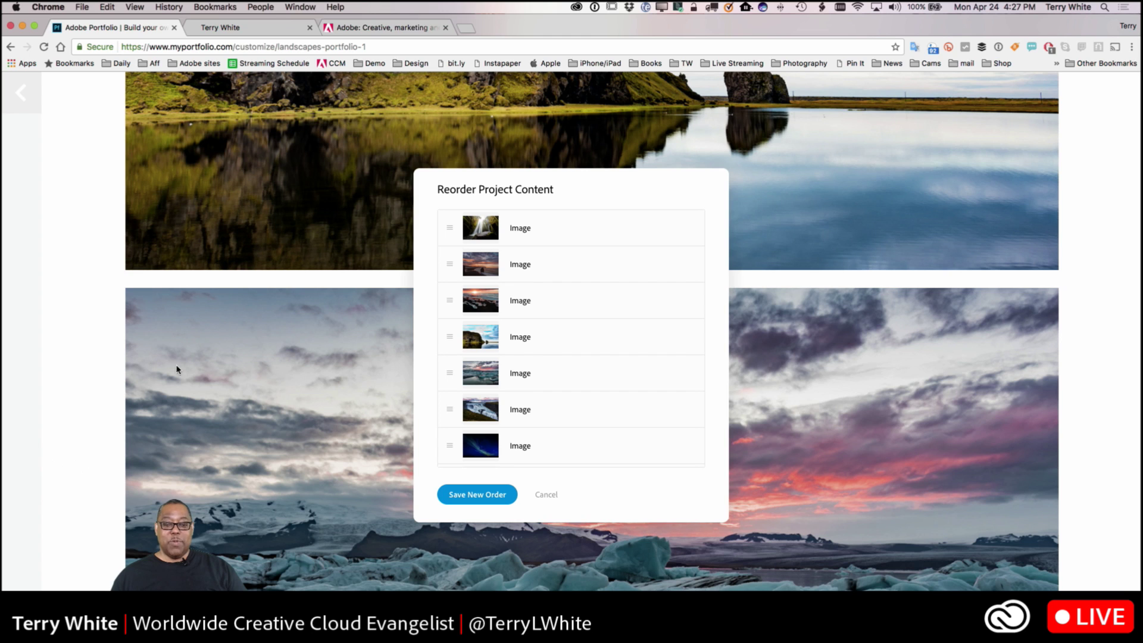
scroll(562, 416, down, 4)
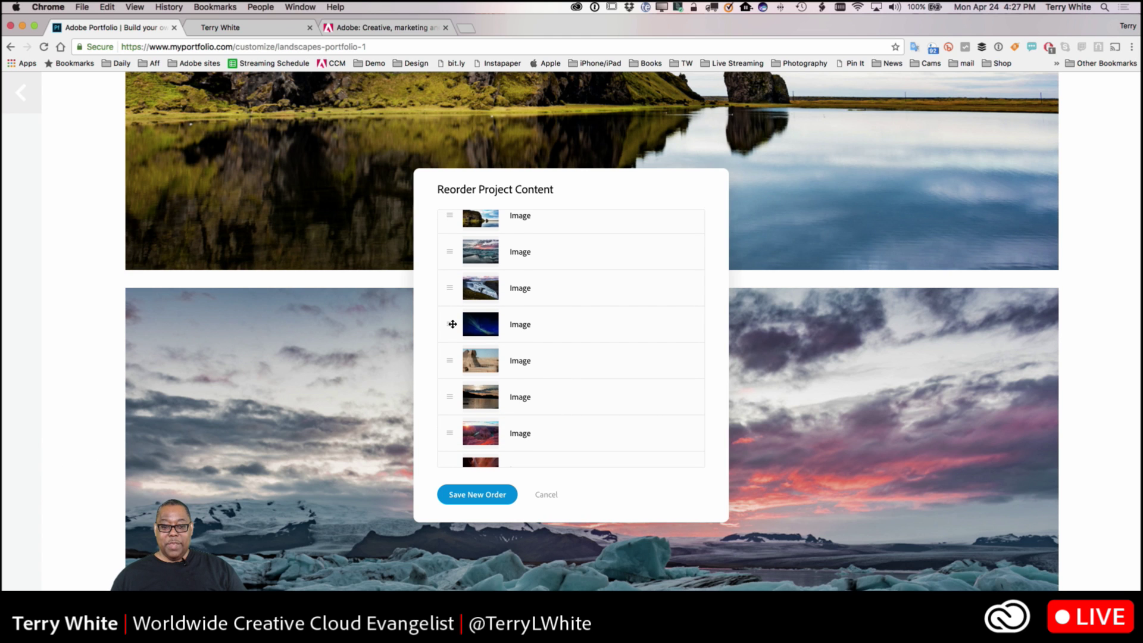
drag(453, 324, 454, 288)
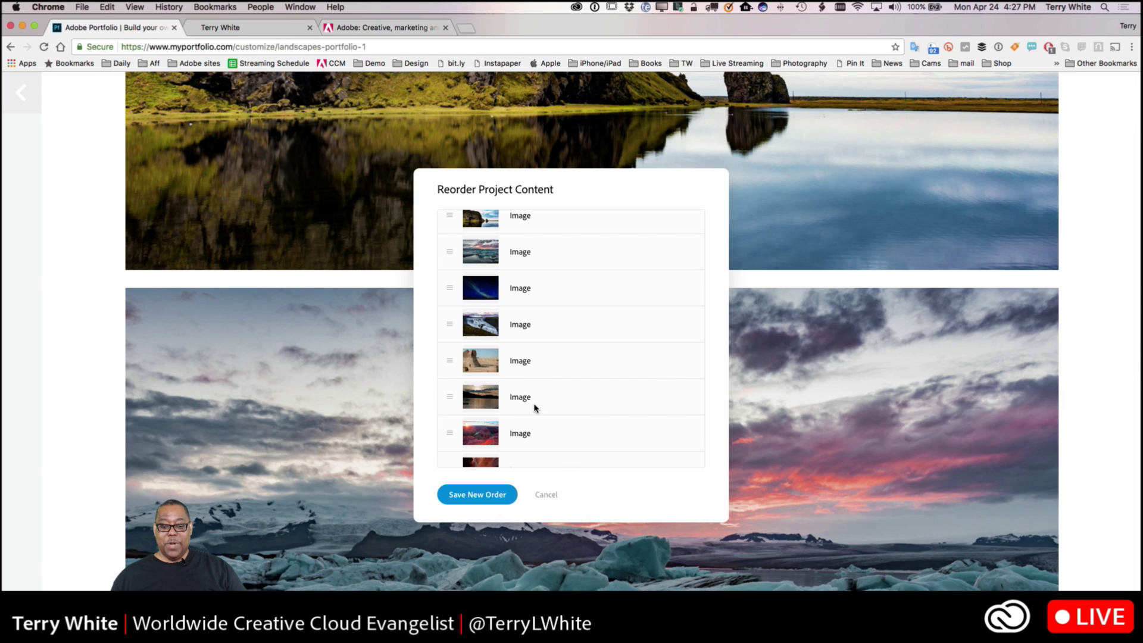
scroll(582, 426, down, 10)
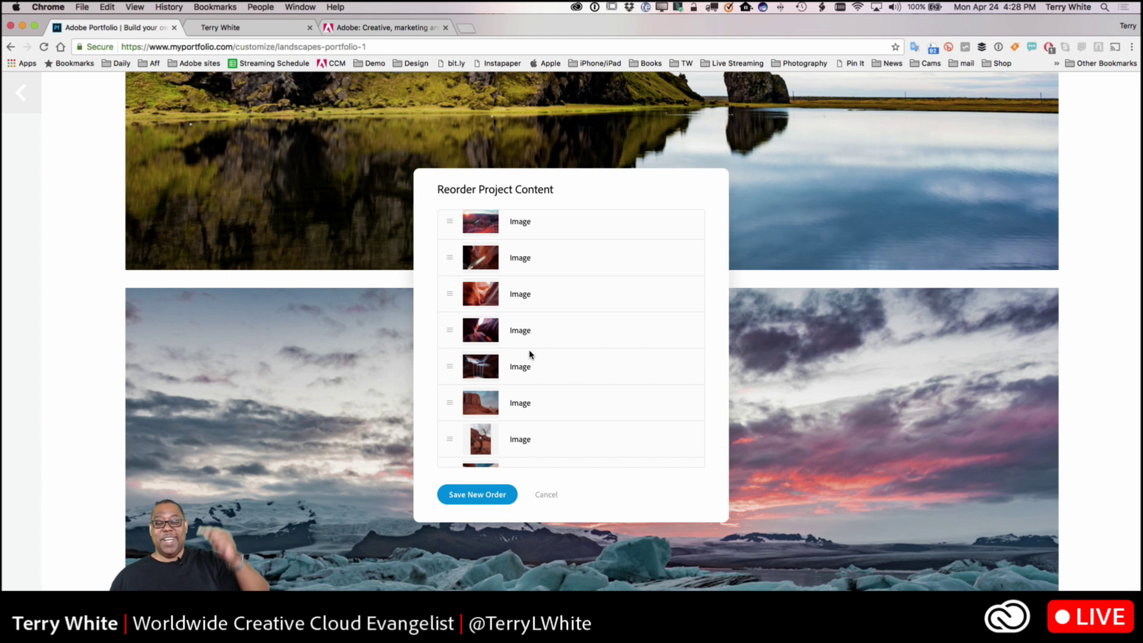
scroll(553, 382, down, 10)
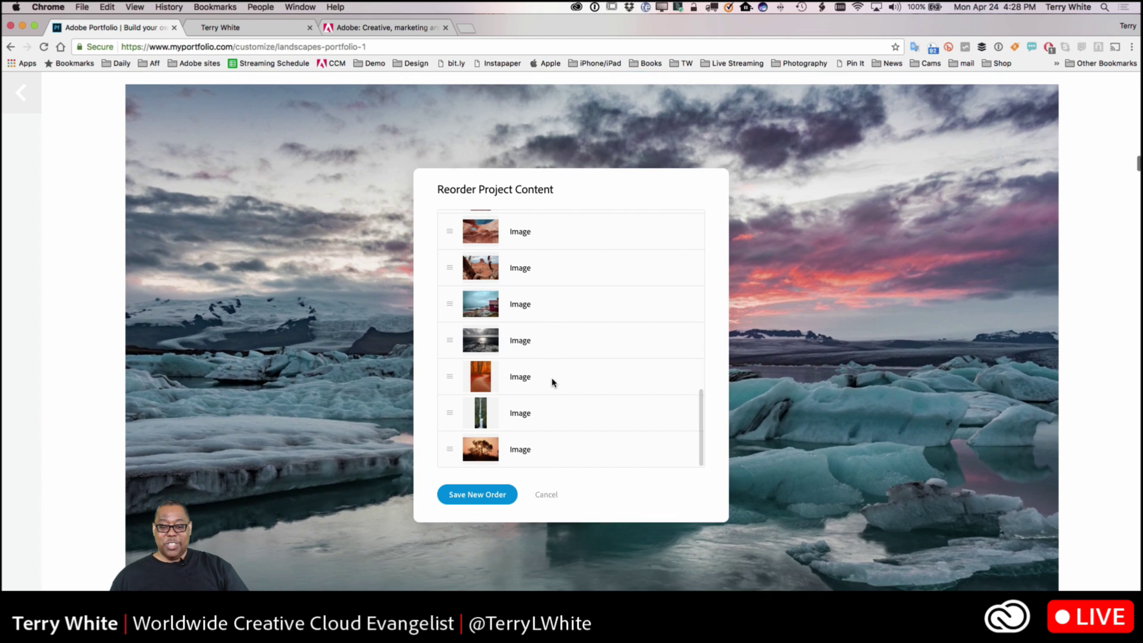
scroll(553, 382, up, 10)
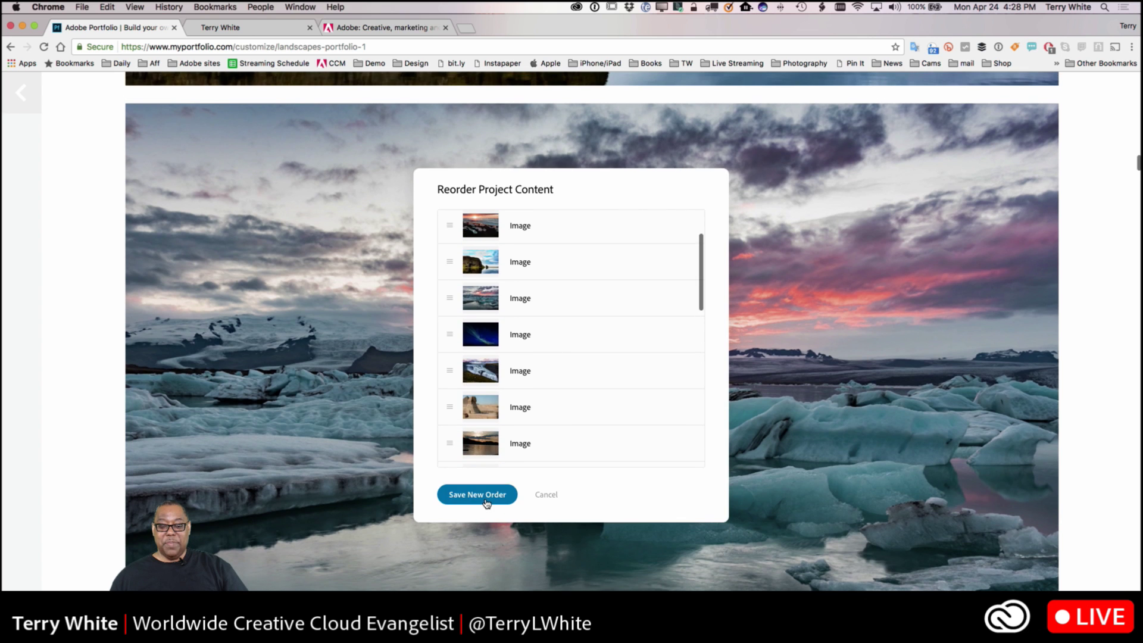
click(480, 495)
Step: Add the caption "A beautiful morning in Iceland as we drove to the next site." to the photo of the cliff reflected in water
scroll(403, 276, up, 3)
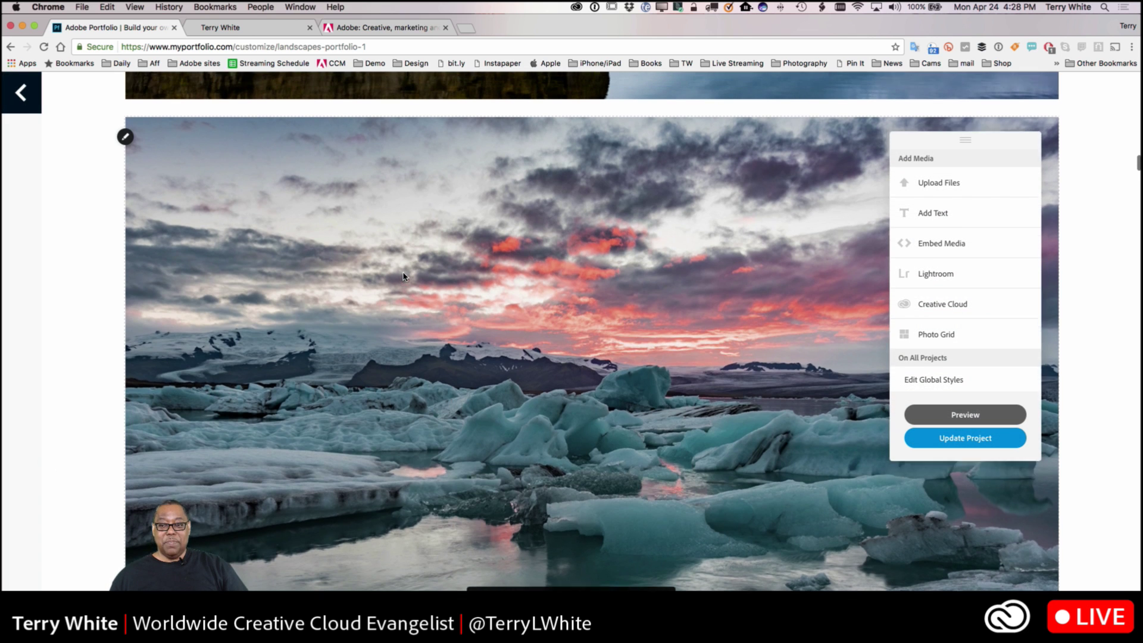
scroll(403, 276, up, 5)
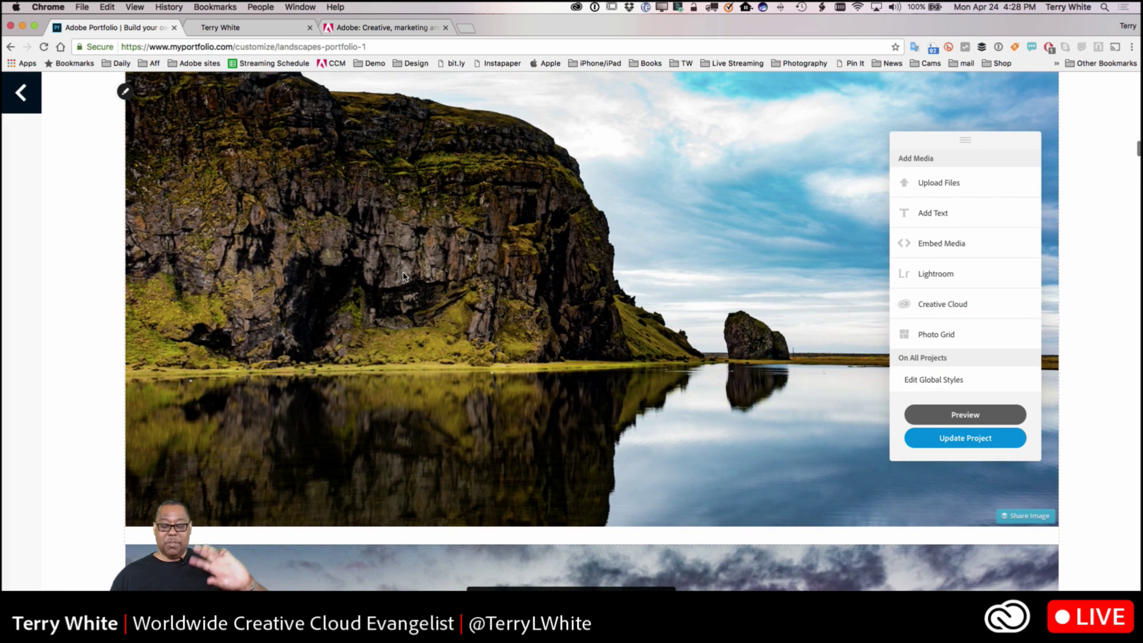
scroll(402, 277, up, 3)
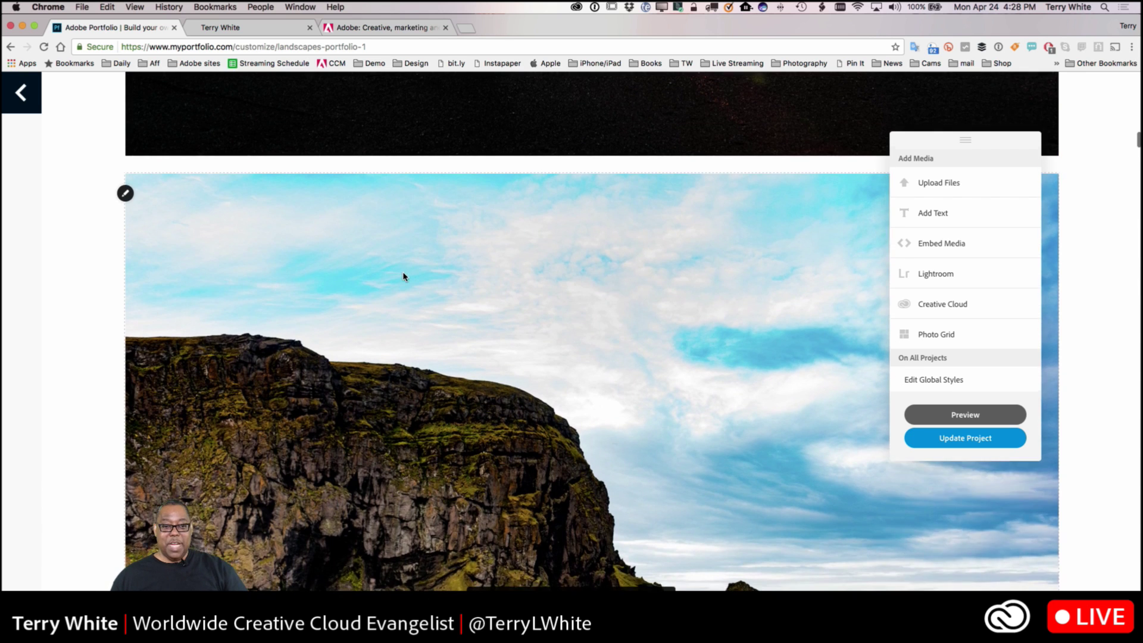
click(125, 248)
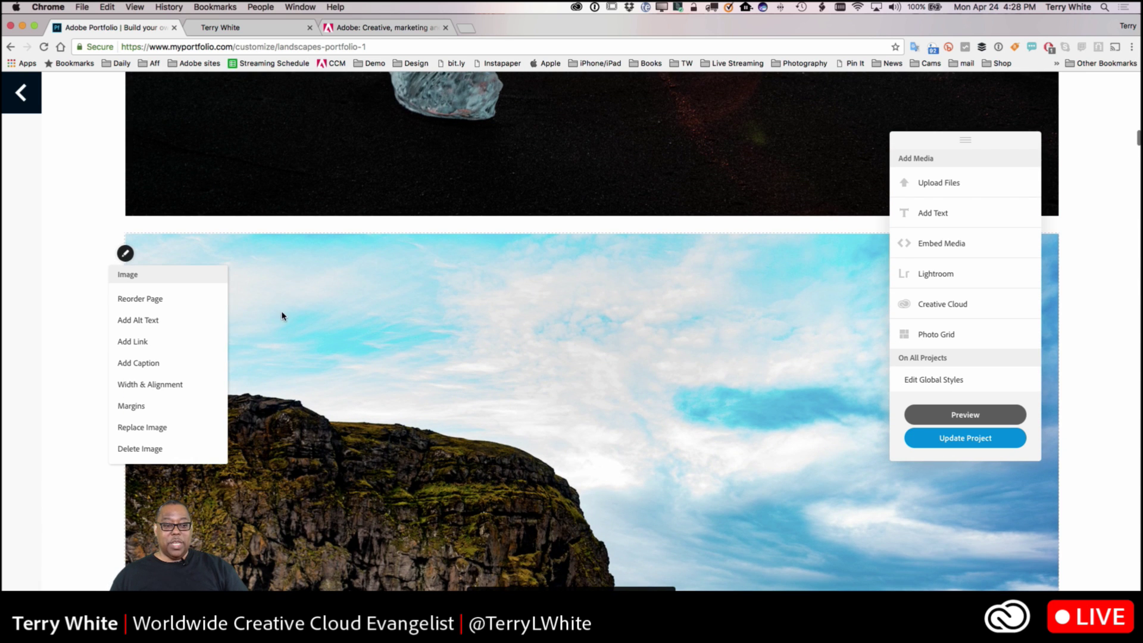
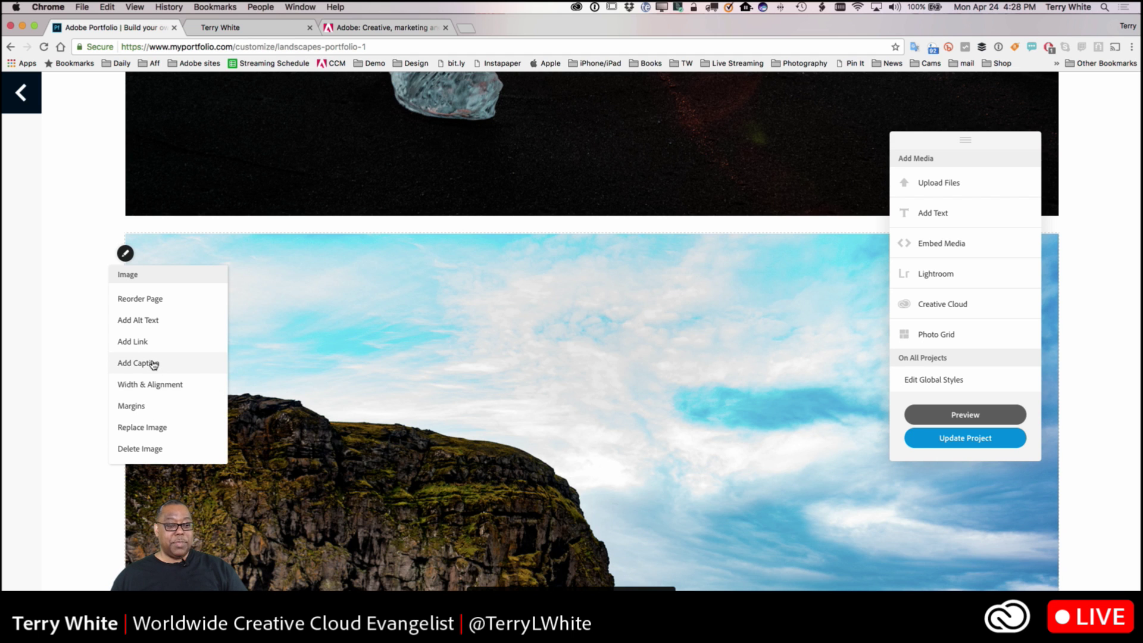
click(153, 364)
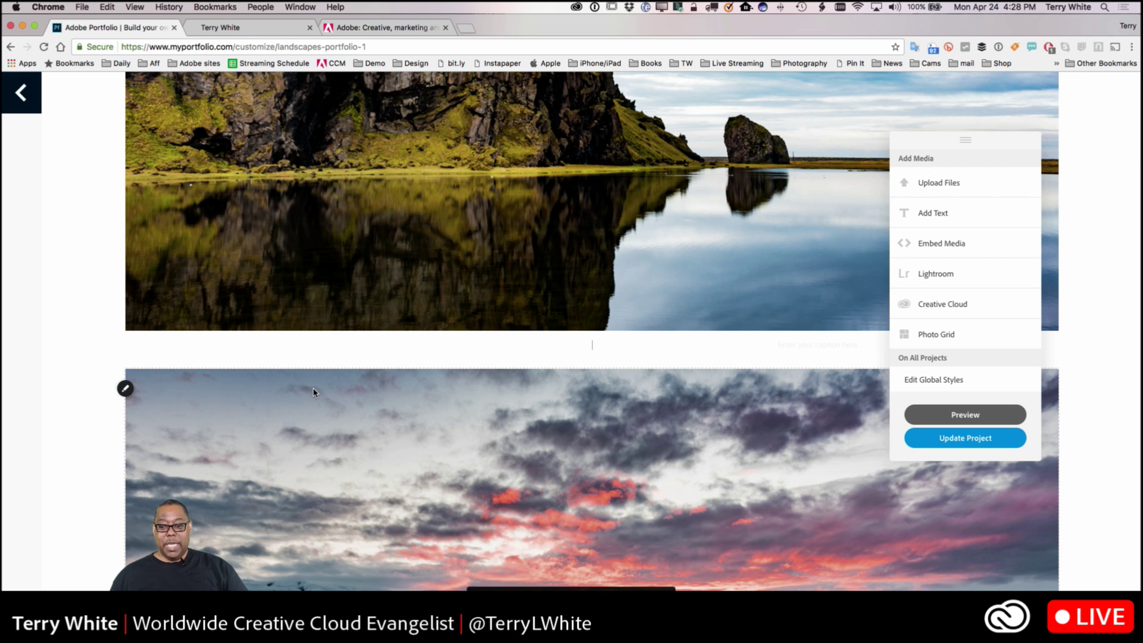
click(584, 357)
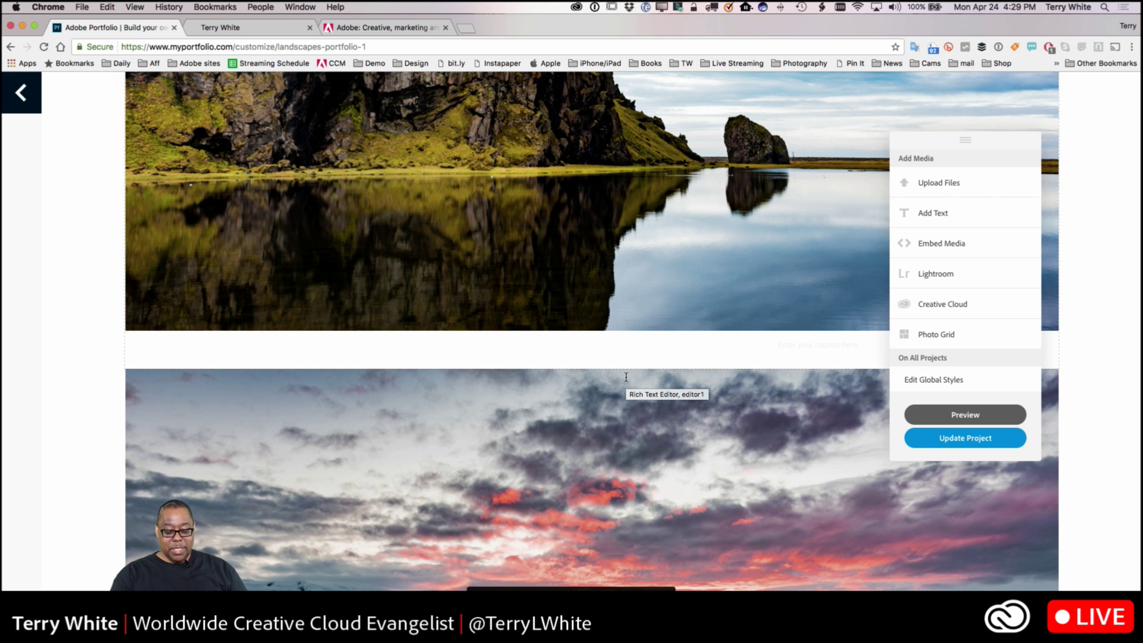
text(Bea)
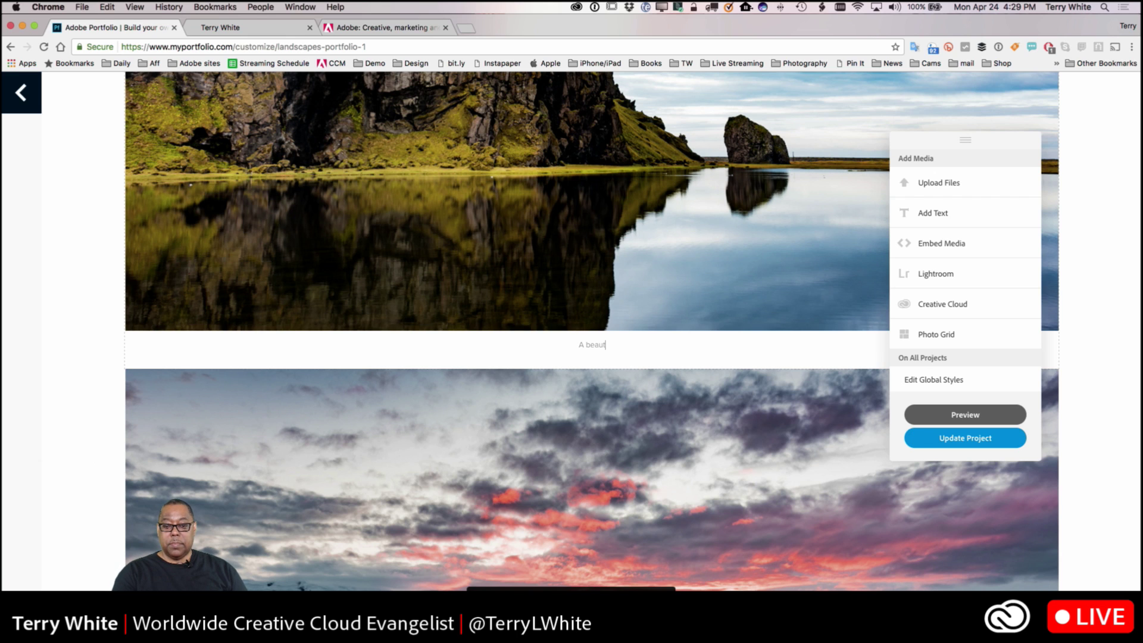
text(utiful morning in )
text(Iceland a)
text(s w)
text(e s)
text(ro)
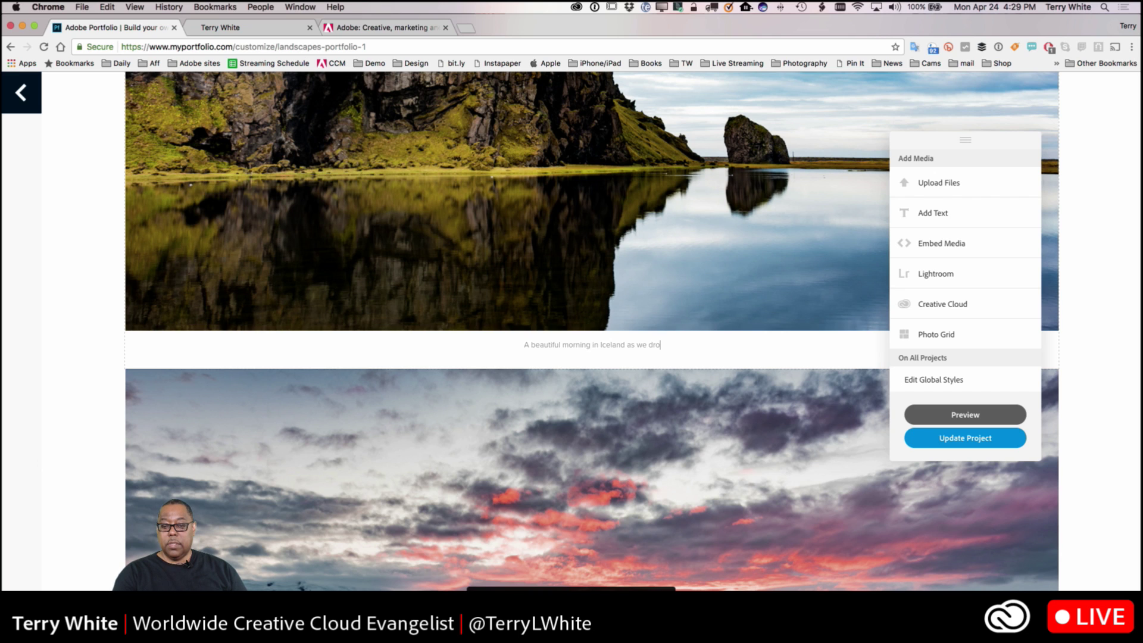
text(ve to the next site.)
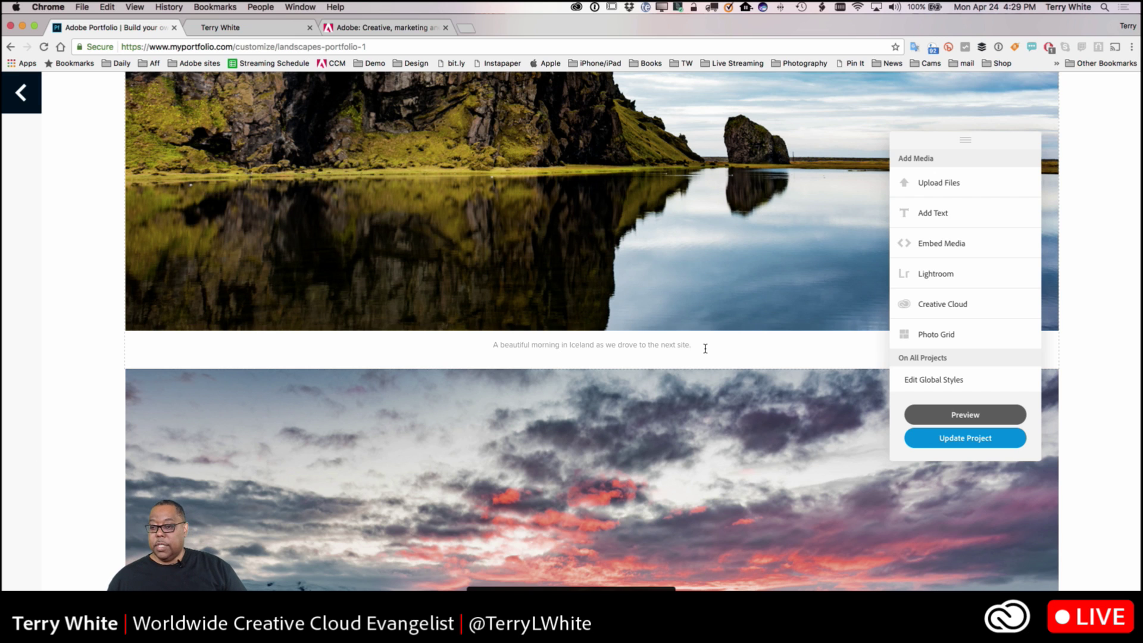
Step: Update the project, leave the project editor and open the site's Galleries page
click(1000, 439)
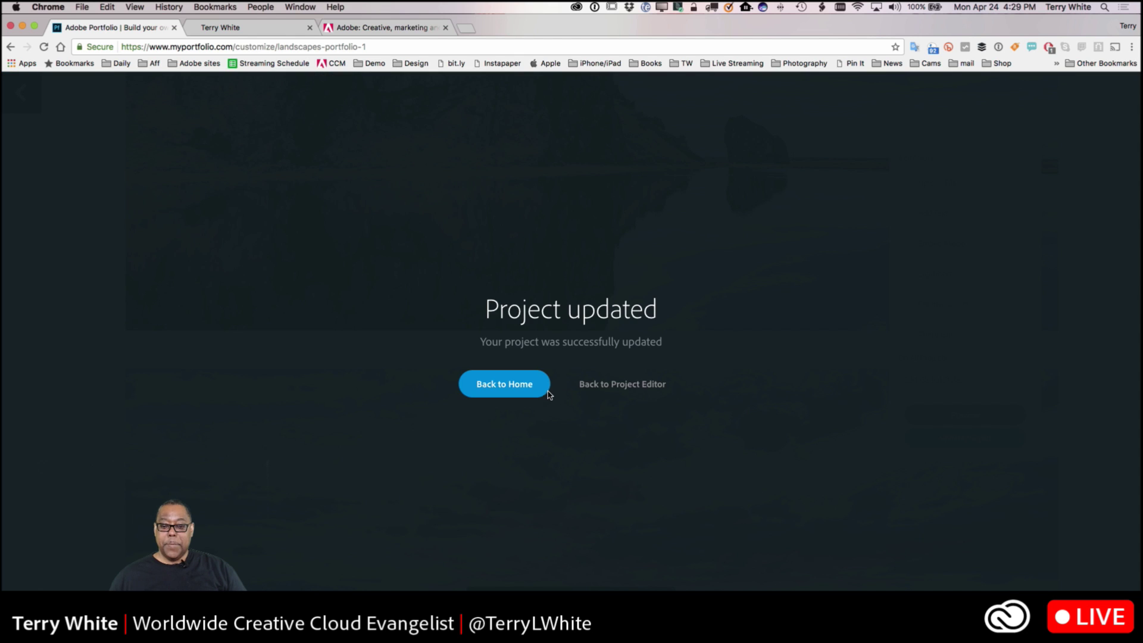
click(516, 389)
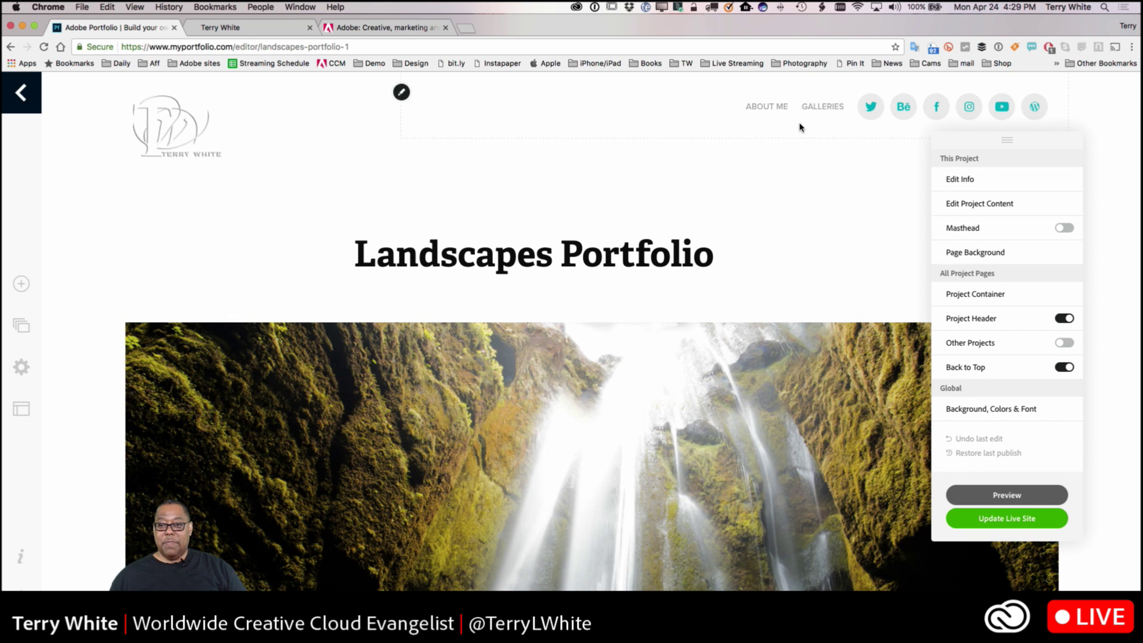
click(823, 108)
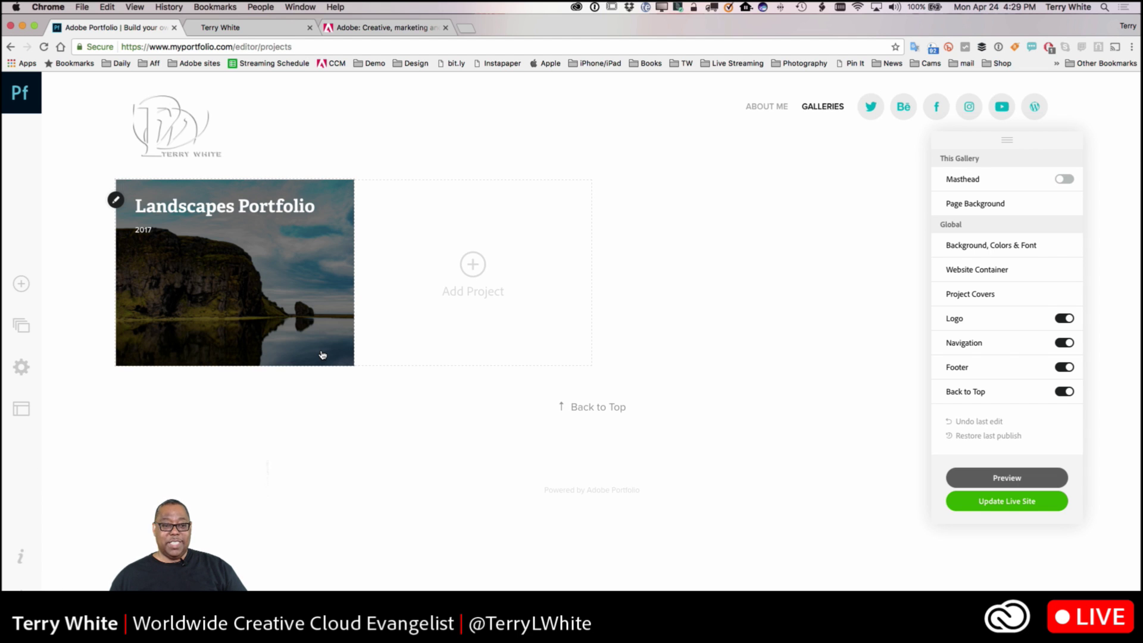
Step: Add a new project named "Fashion Portfolio" to the Galleries page
click(472, 274)
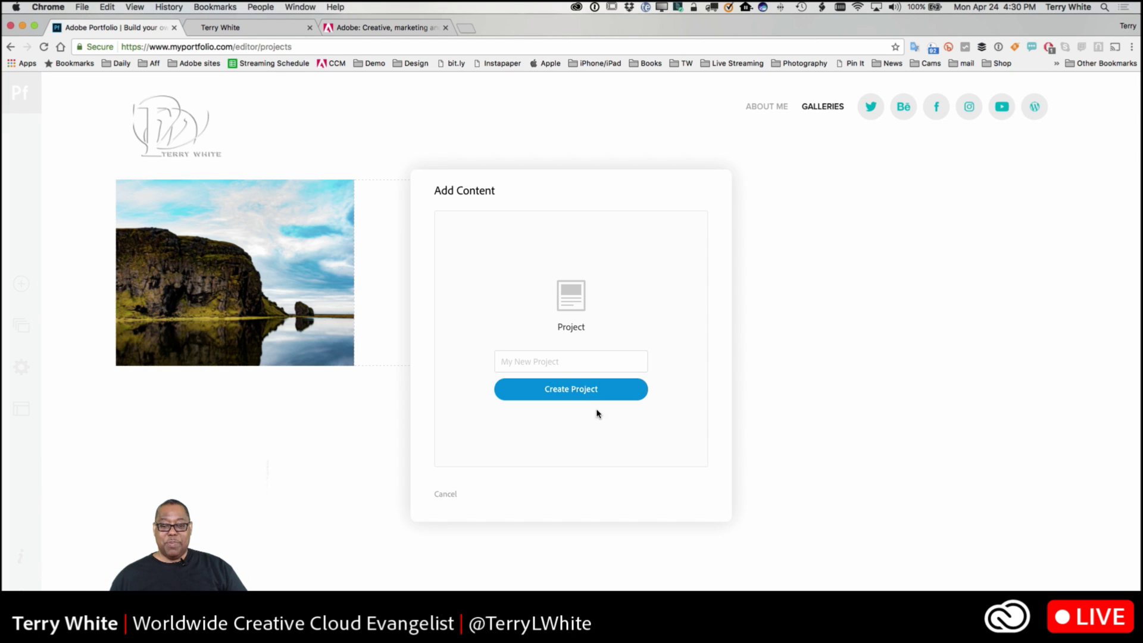
click(523, 362)
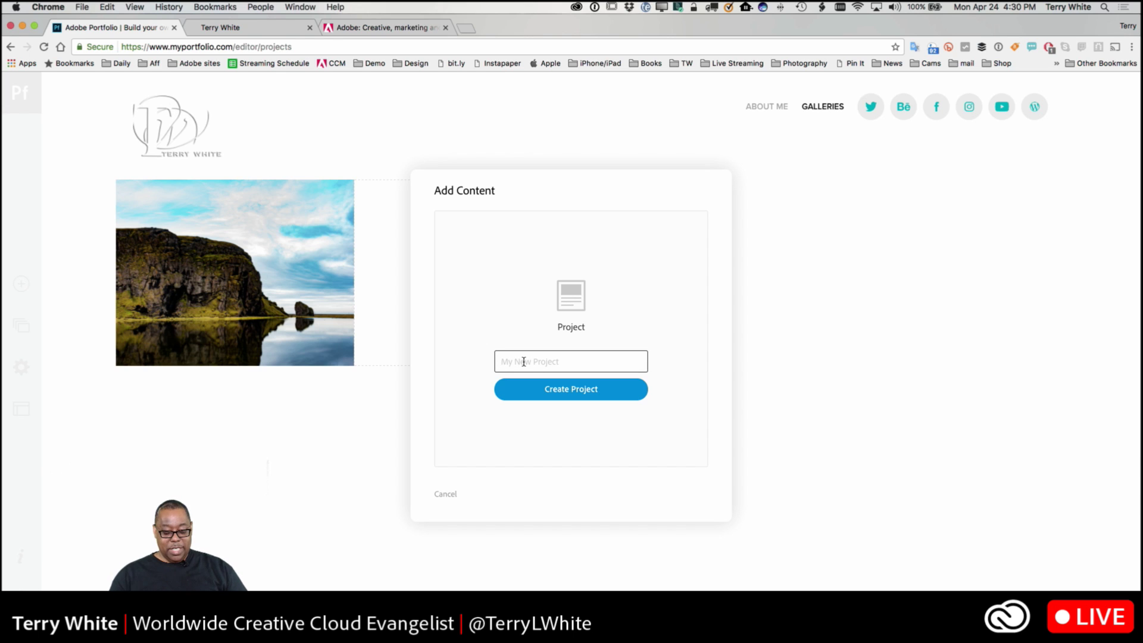
text(Fas)
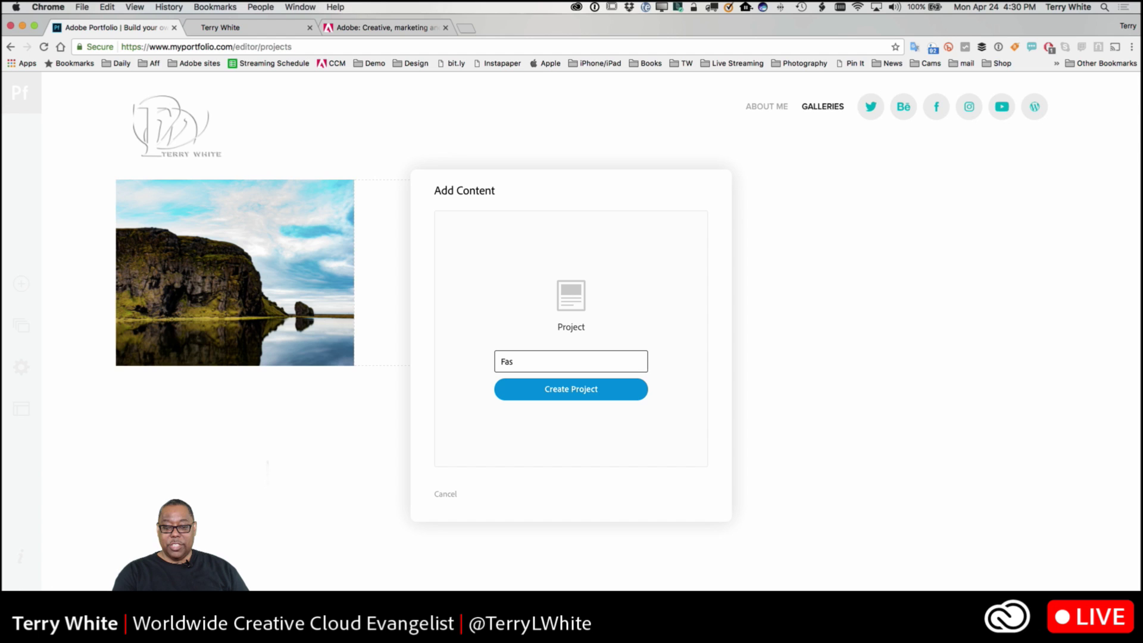
text(hion Portfolio)
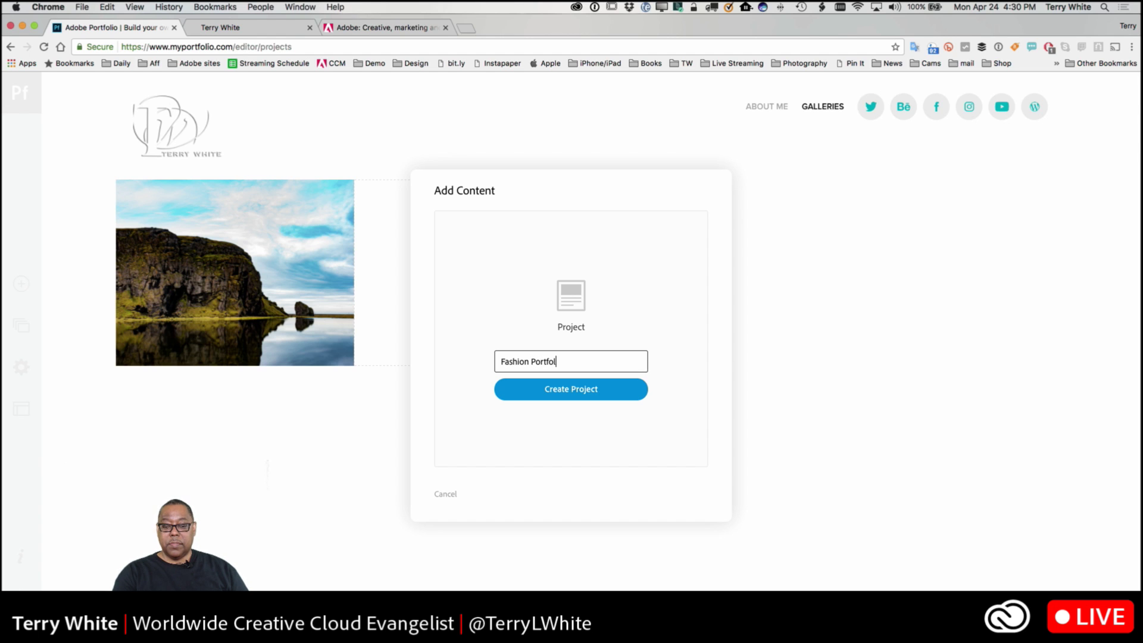
click(571, 393)
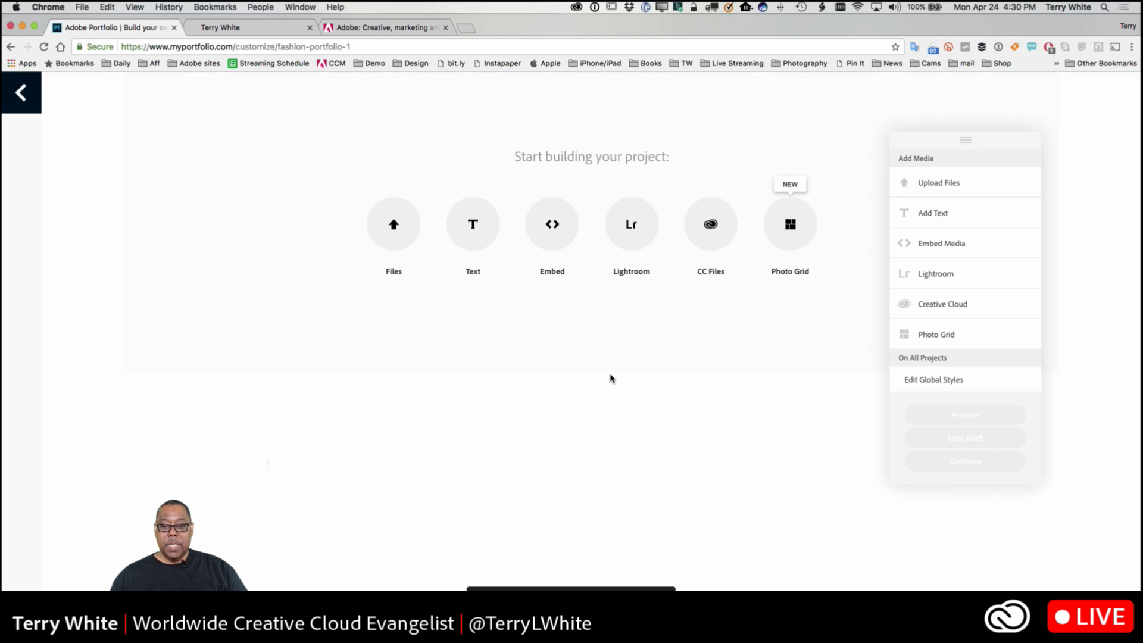
Step: Start a Lightroom import for the project and show the Portfolio-Fashion collection sorted by Custom Order
click(637, 233)
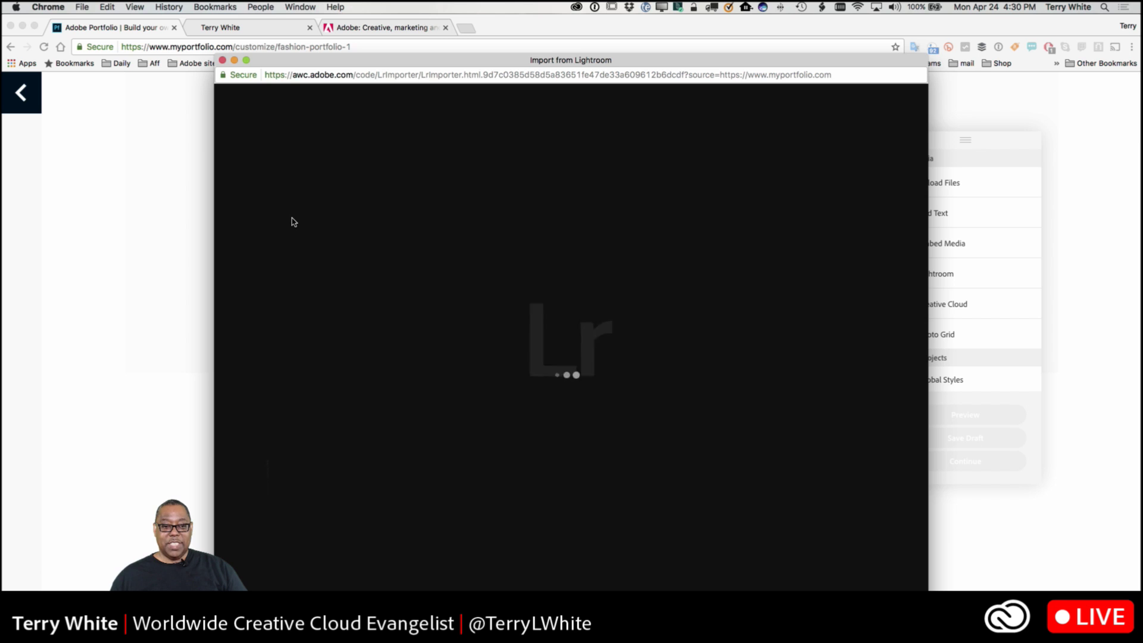
drag(375, 167, 377, 455)
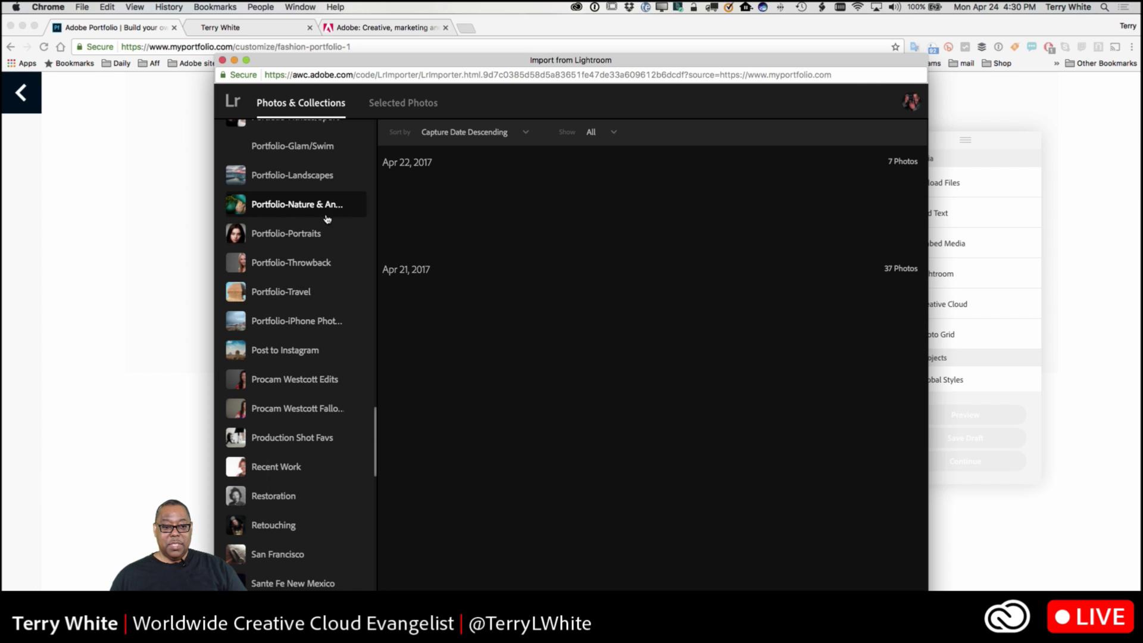
scroll(325, 224, up, 2)
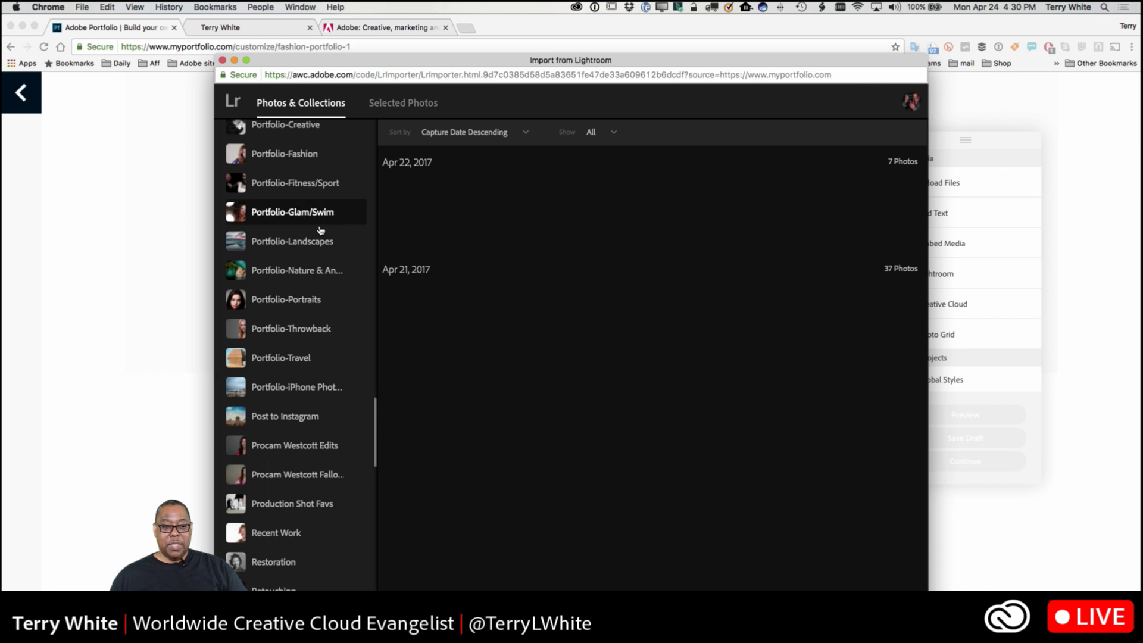
click(295, 158)
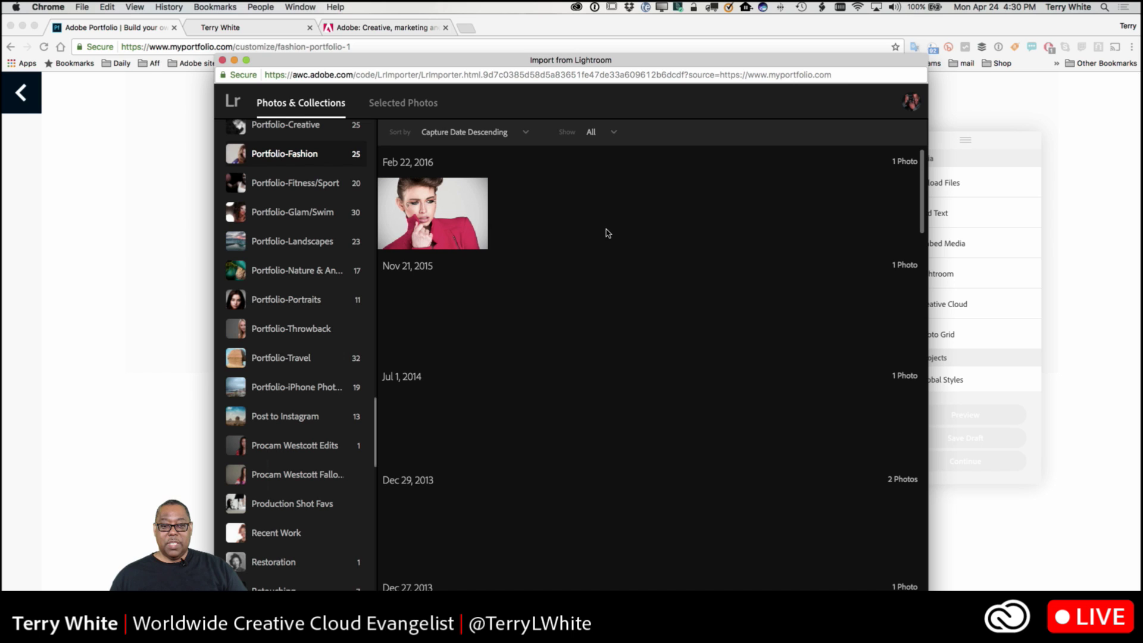
click(451, 133)
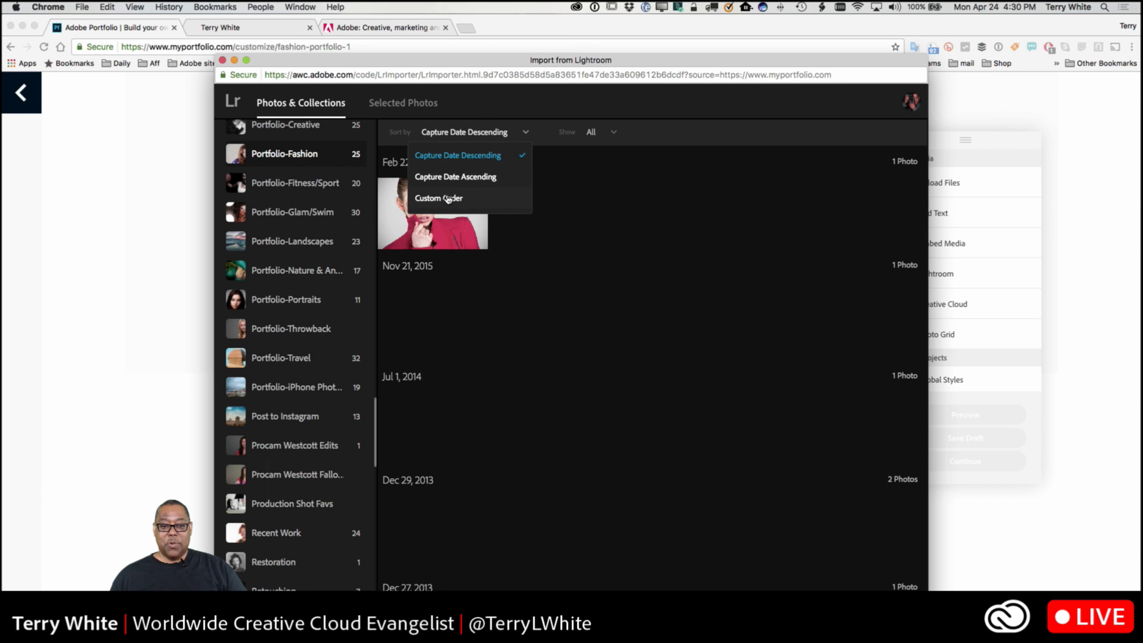
click(447, 198)
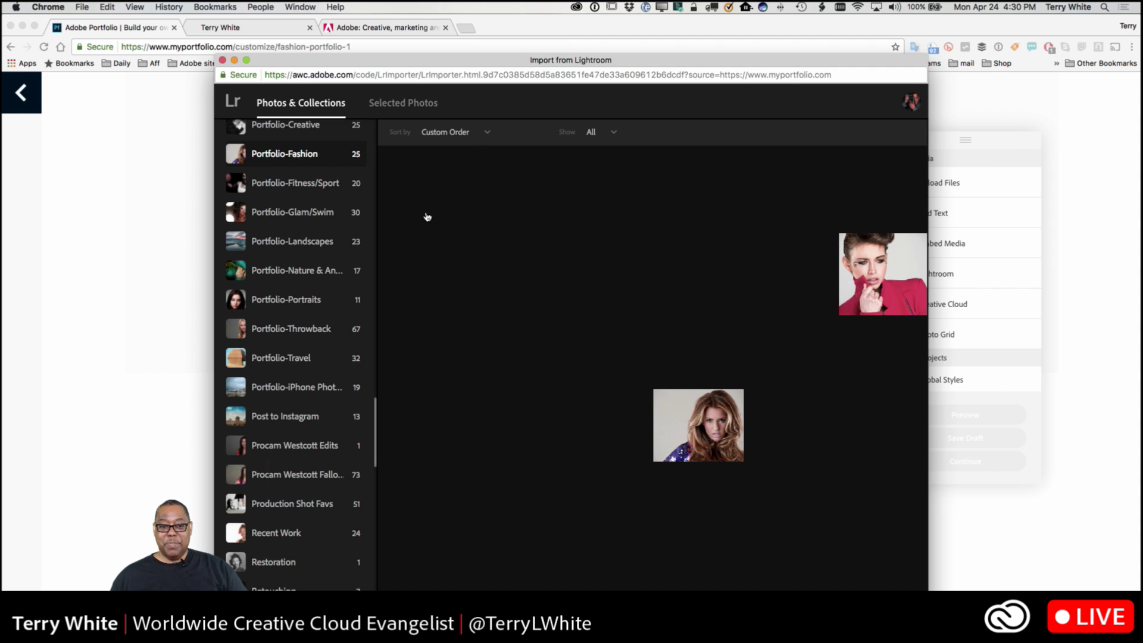
Step: Select the first ten photos of the Portfolio-Fashion collection and import them into the project
click(513, 199)
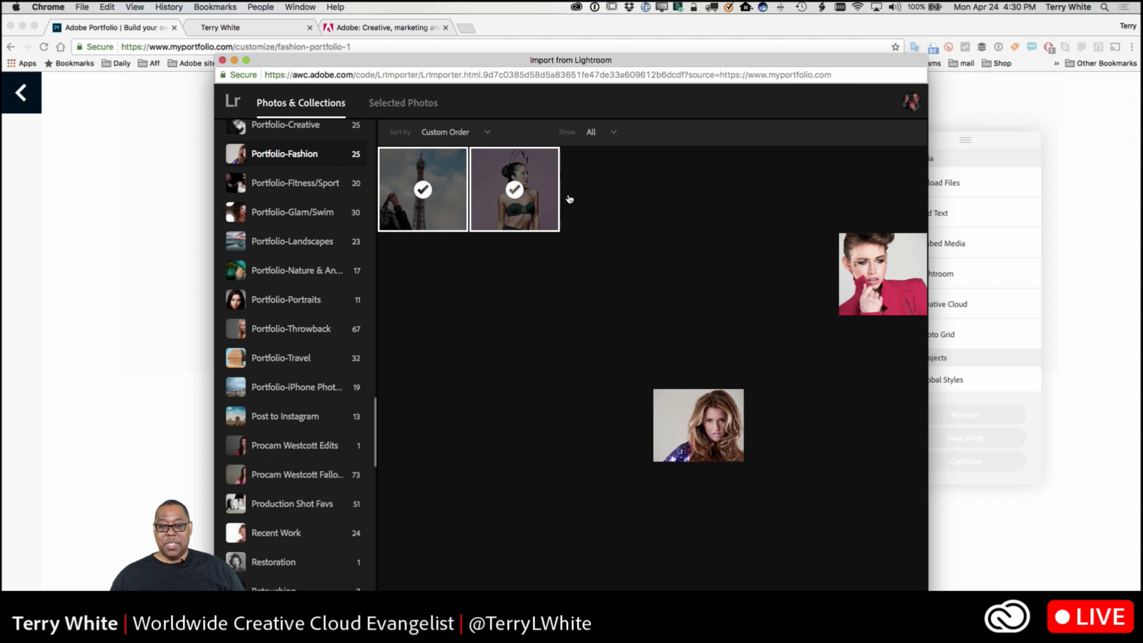
click(597, 201)
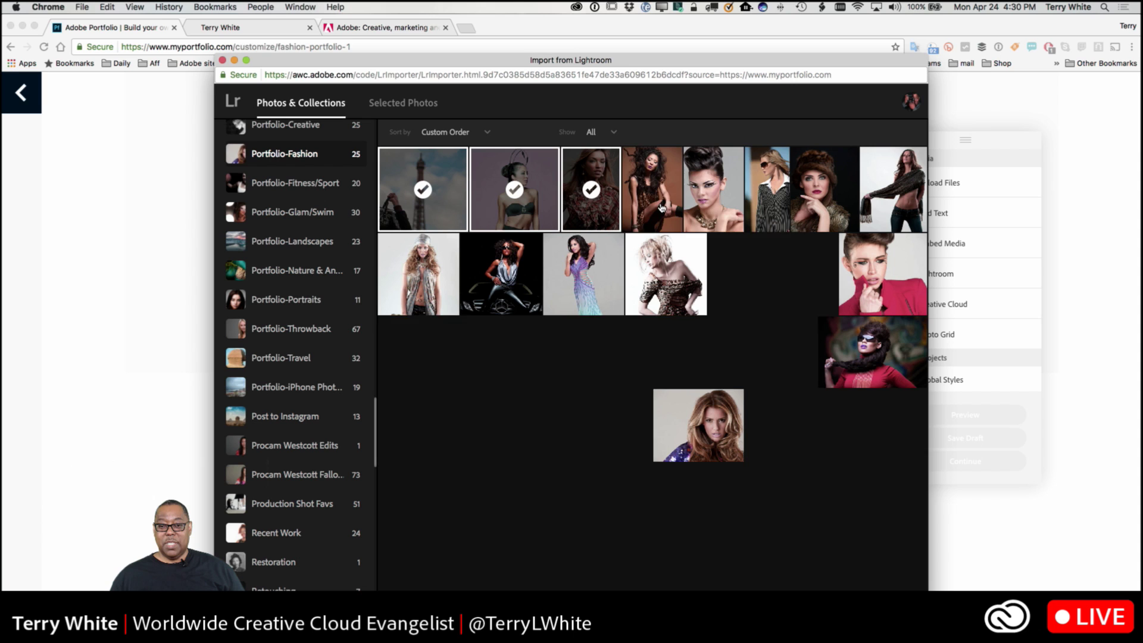
click(662, 206)
click(719, 204)
click(777, 203)
click(822, 205)
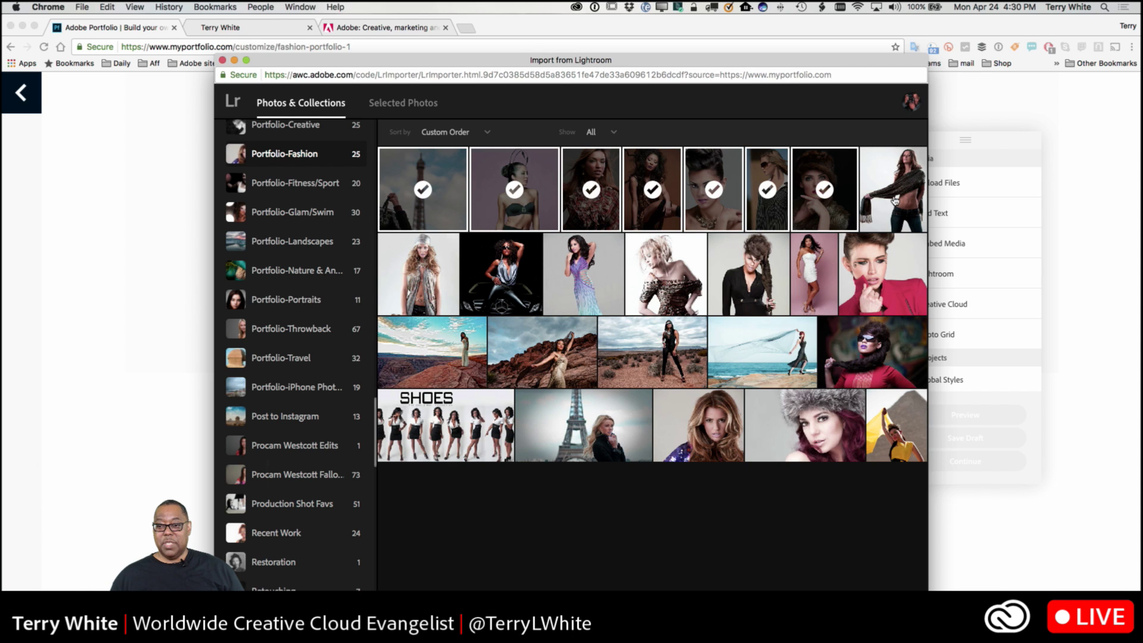
click(894, 201)
click(449, 289)
click(479, 289)
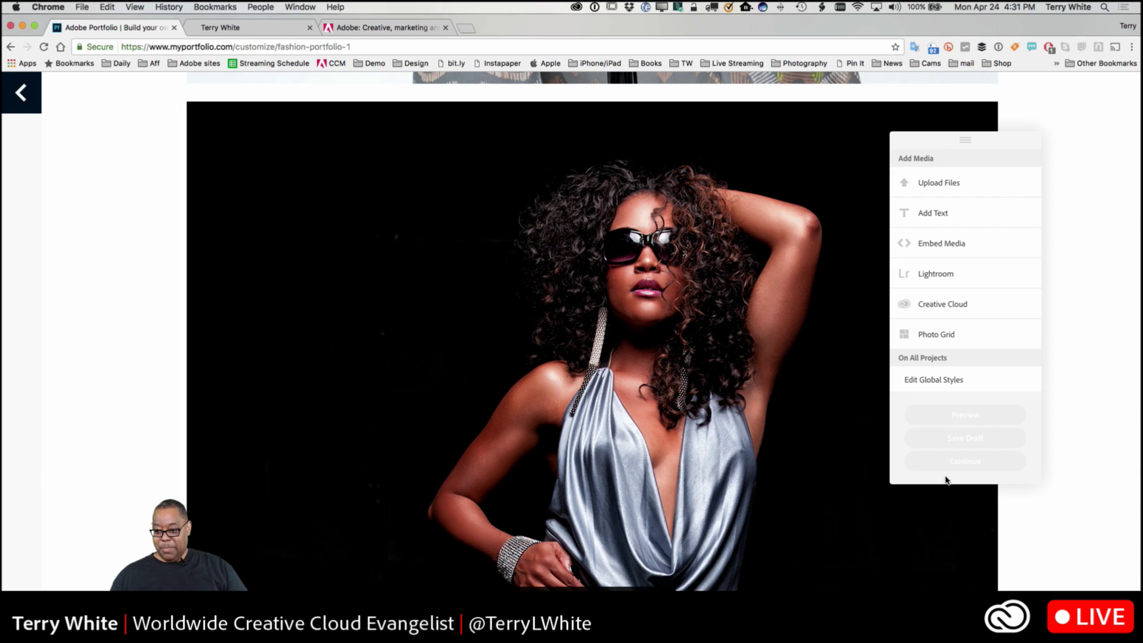
Step: Continue to the project cover and crop the Eiffel Tower photo so the woman's face and raised handbag are in frame
click(957, 465)
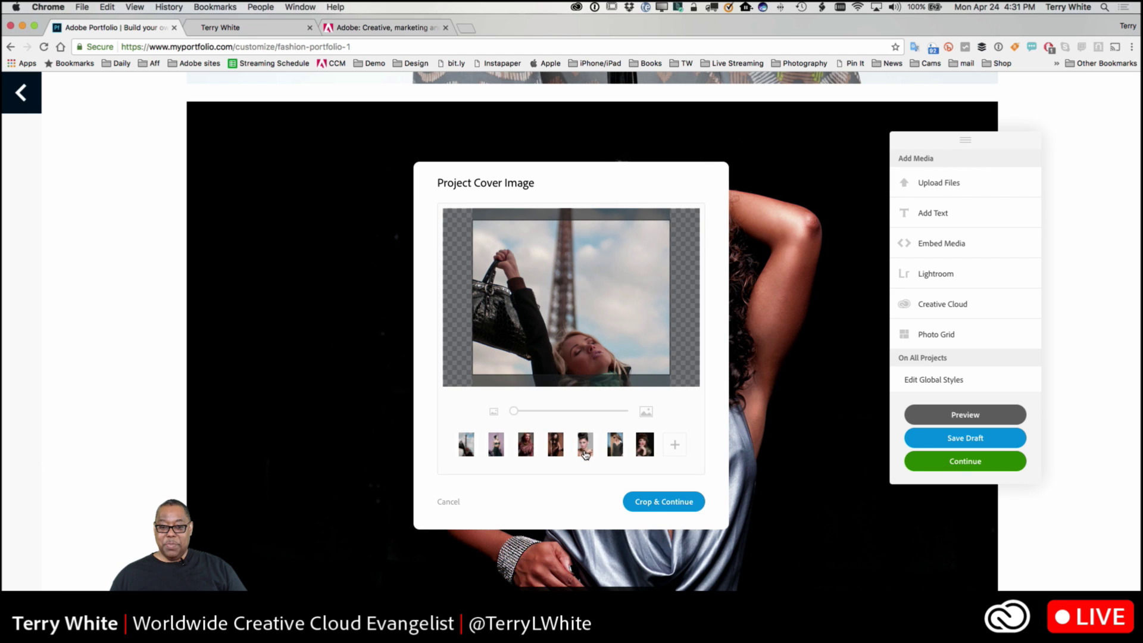
drag(569, 355, 570, 329)
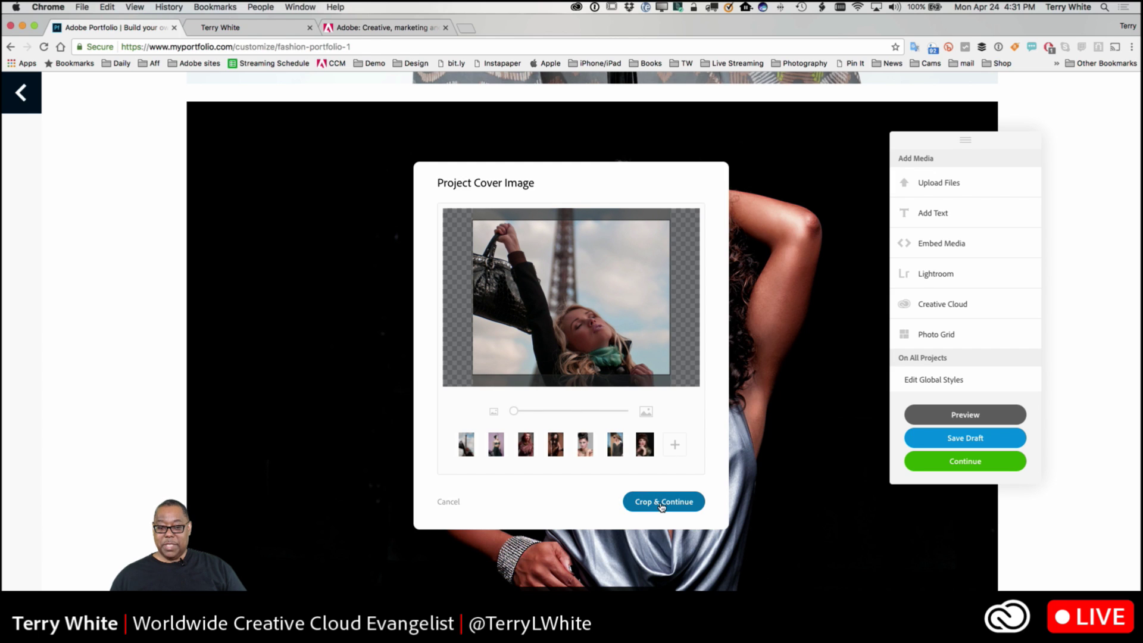
mouse_move(517, 415)
mouse_down()
mouse_move(539, 412)
mouse_move(513, 411)
mouse_up()
drag(557, 347, 579, 337)
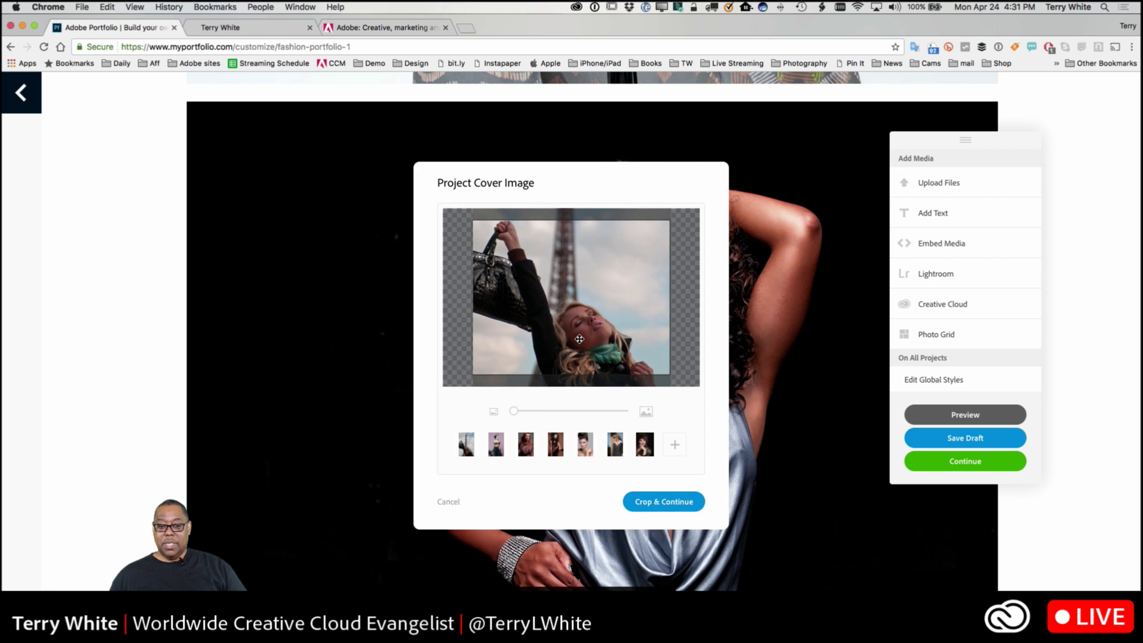
click(658, 502)
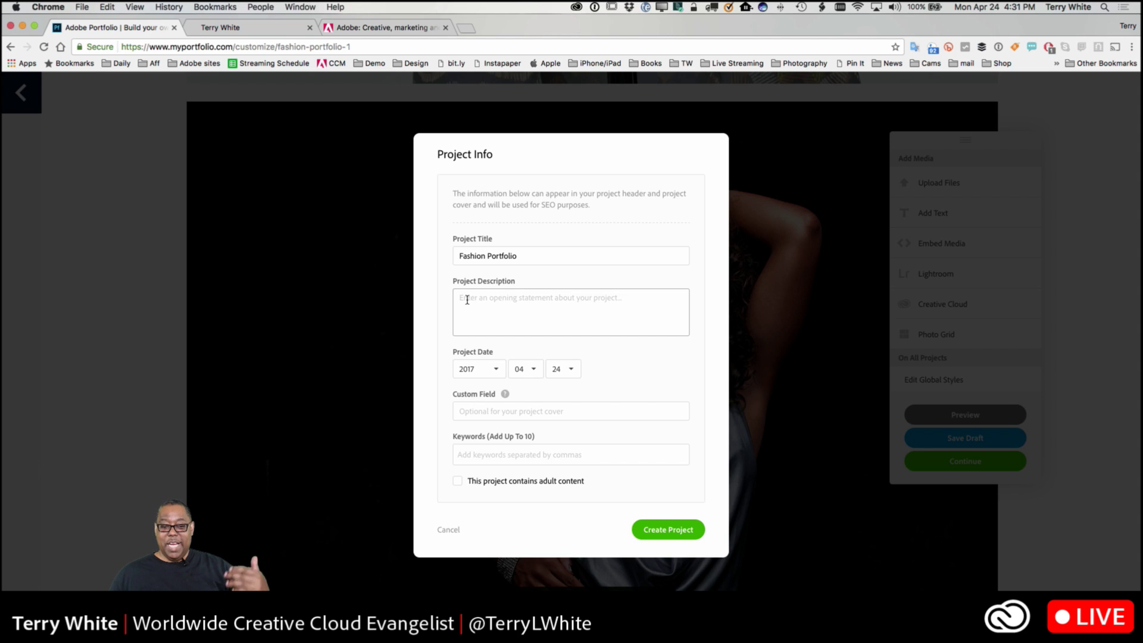
Step: Enter "My work in photographing fashion" as the project's custom field, create the project and leave the project editor
mouse_move(503, 395)
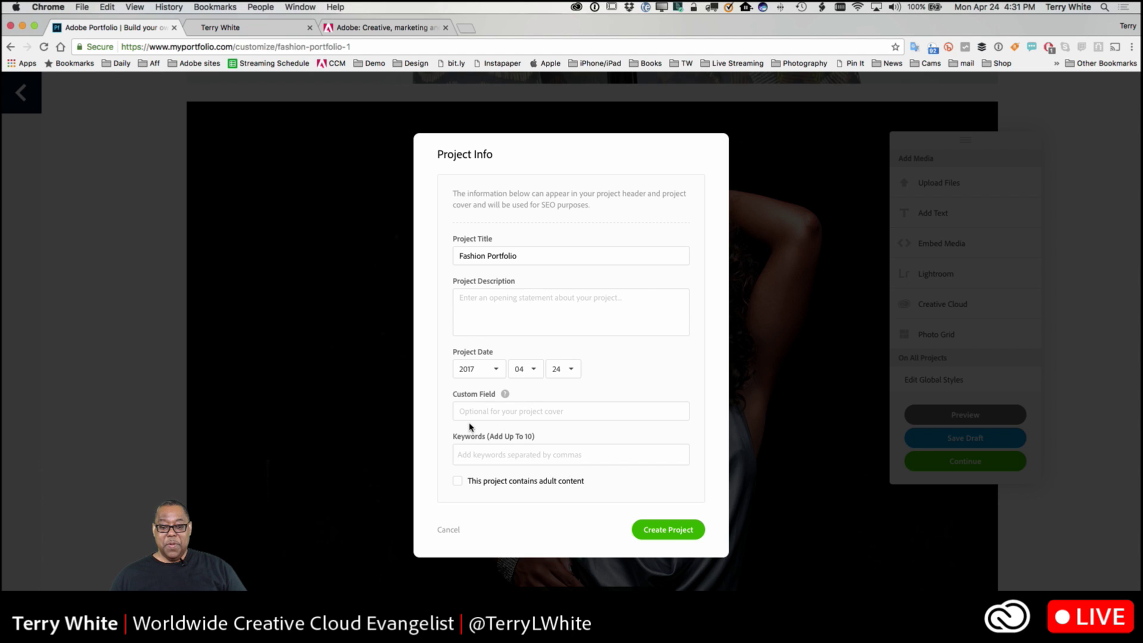
click(487, 412)
text(My work in photographing fas)
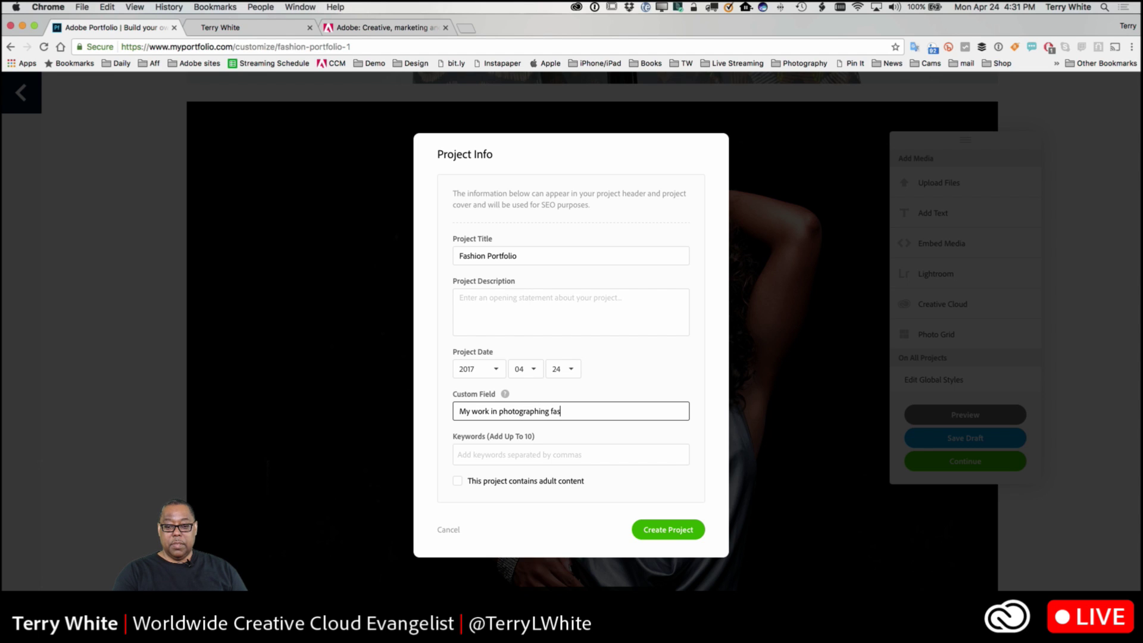
text(n)
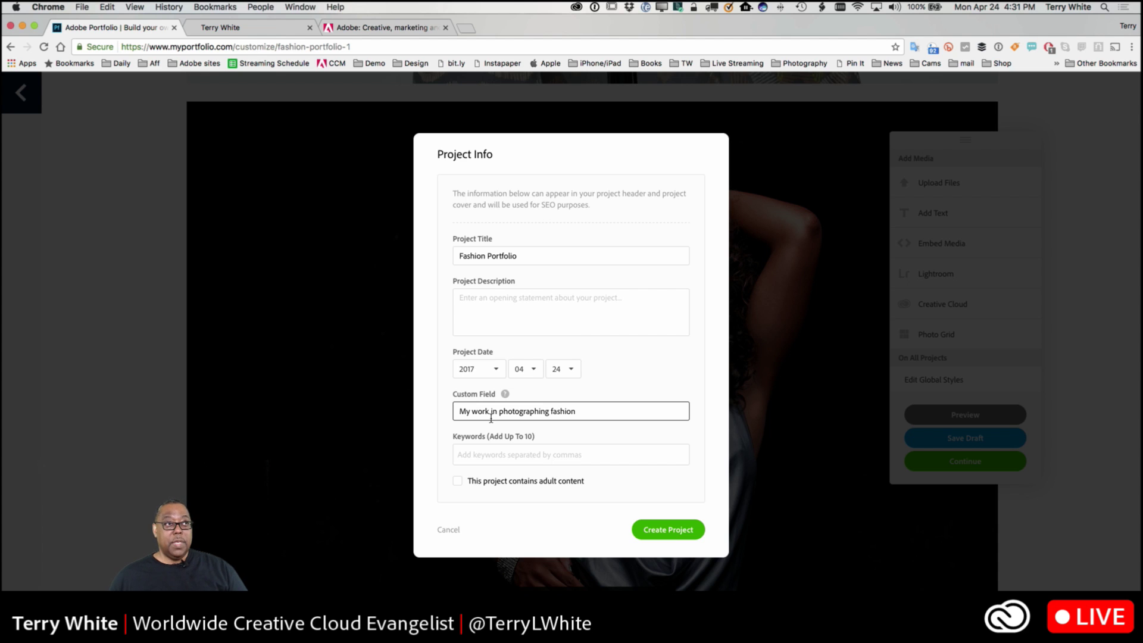
click(651, 535)
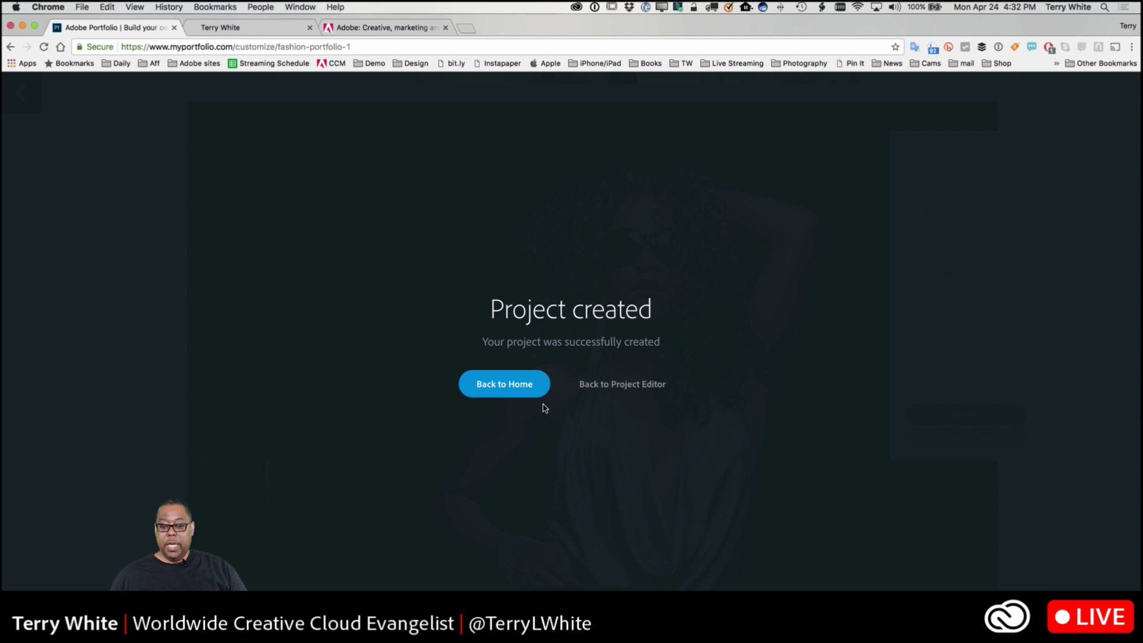
click(503, 387)
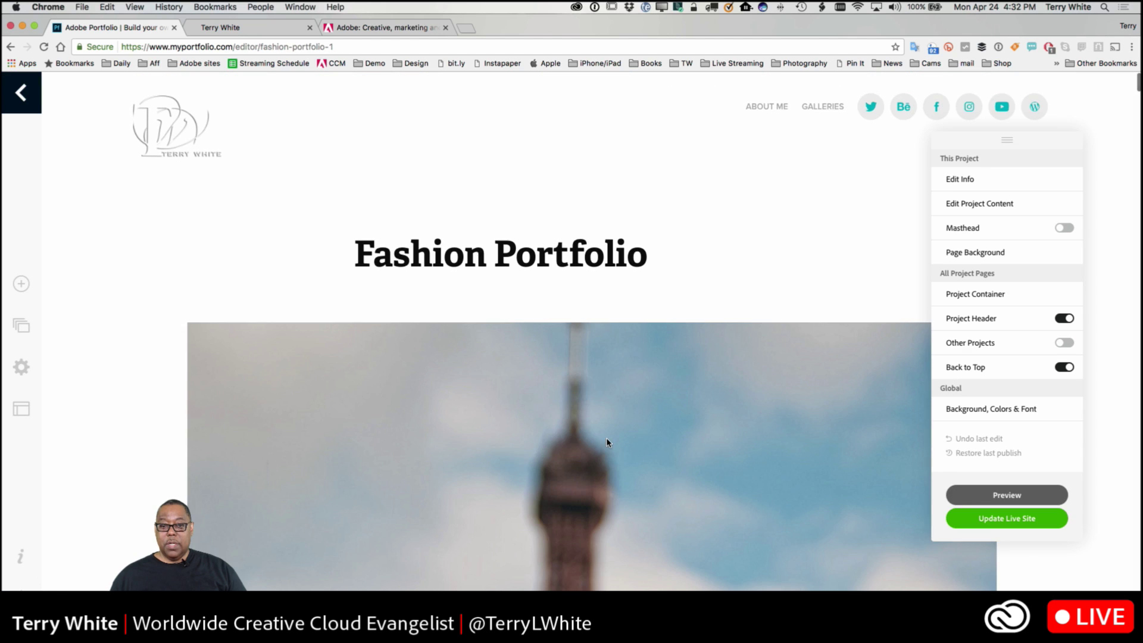
Step: Narrow the project container to 44% with a 29% left margin and a 27% right margin
scroll(536, 330, down, 10)
scroll(537, 330, down, 15)
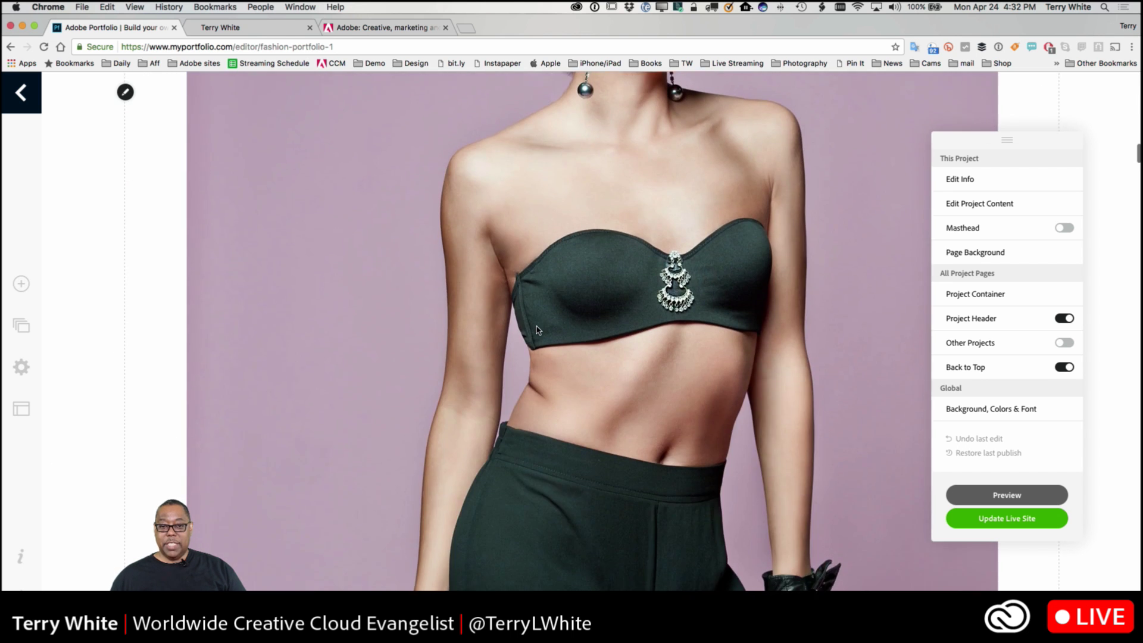
scroll(536, 330, up, 20)
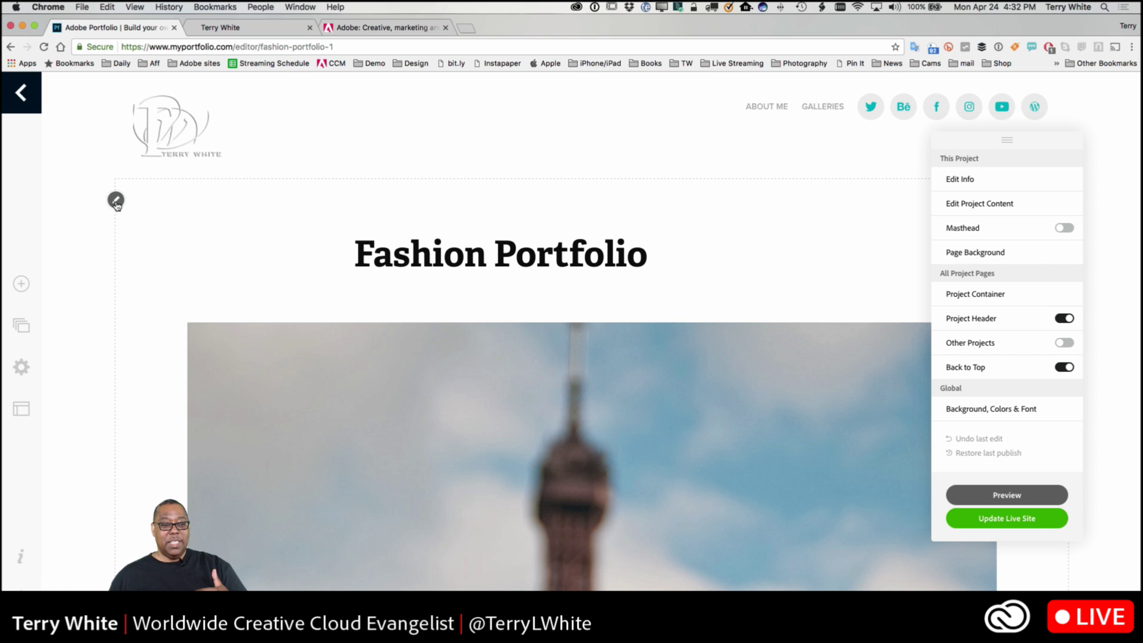
click(116, 201)
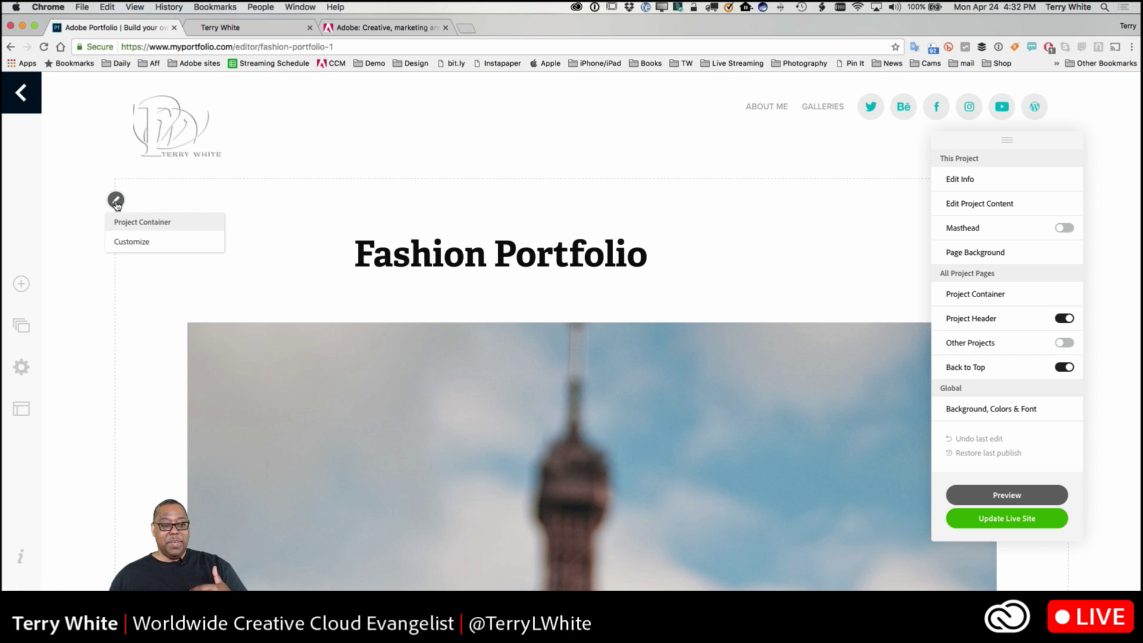
click(123, 242)
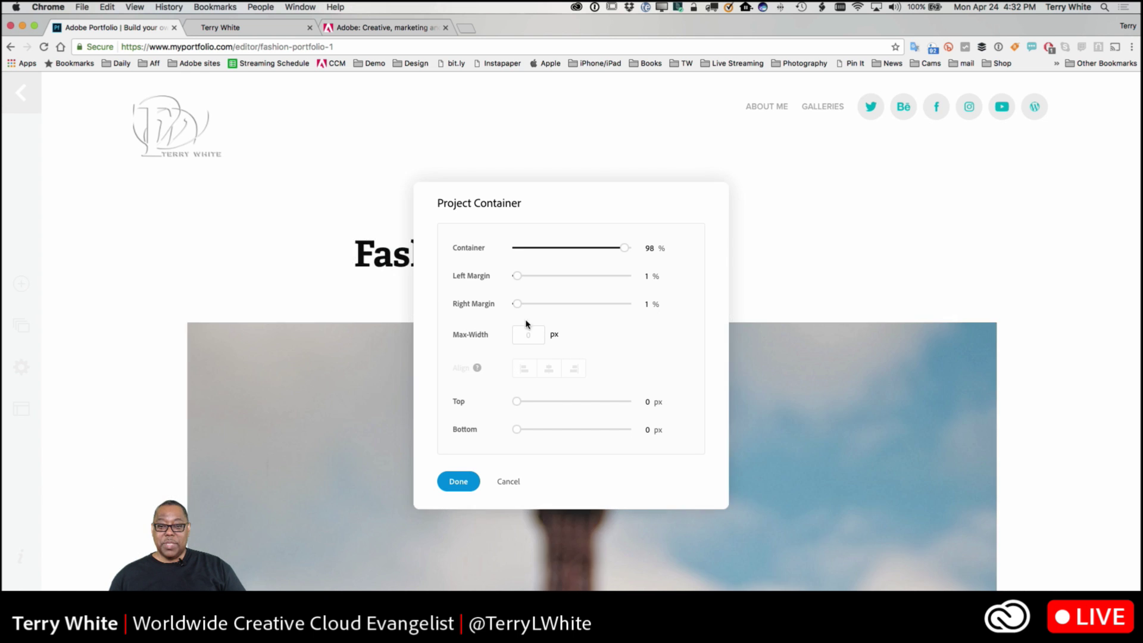
drag(624, 248, 553, 304)
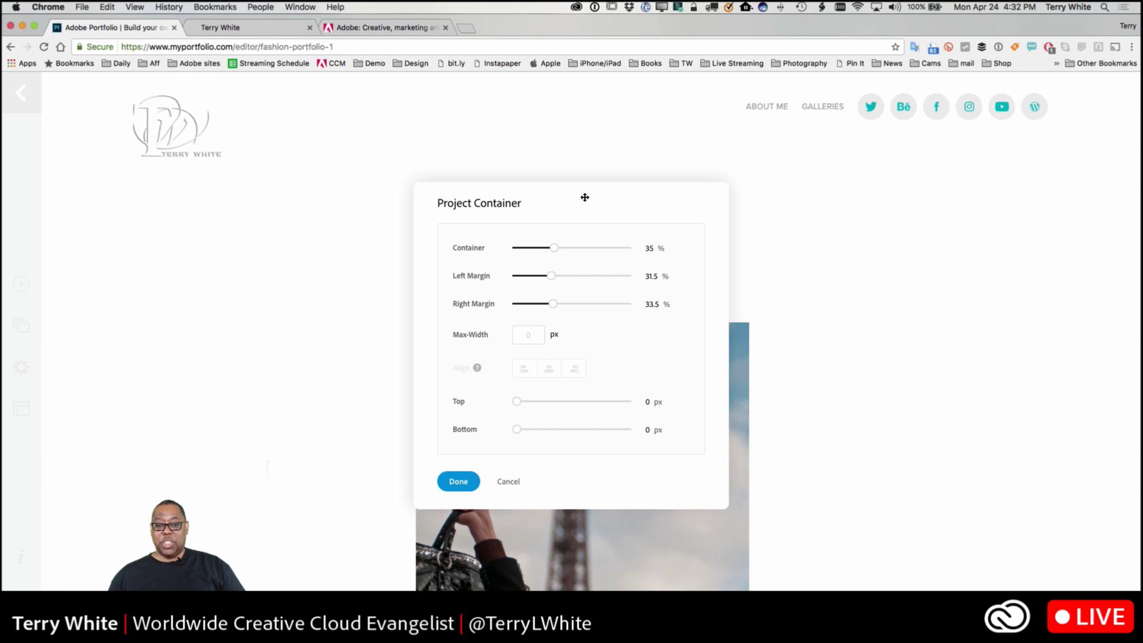
drag(583, 199, 940, 184)
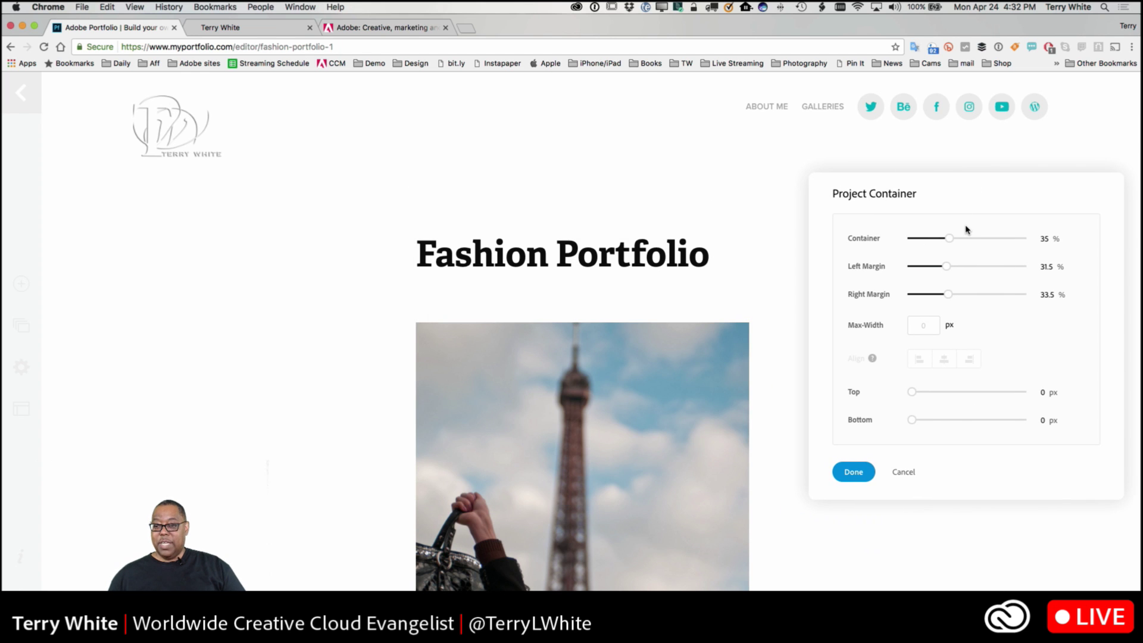
drag(950, 243, 945, 269)
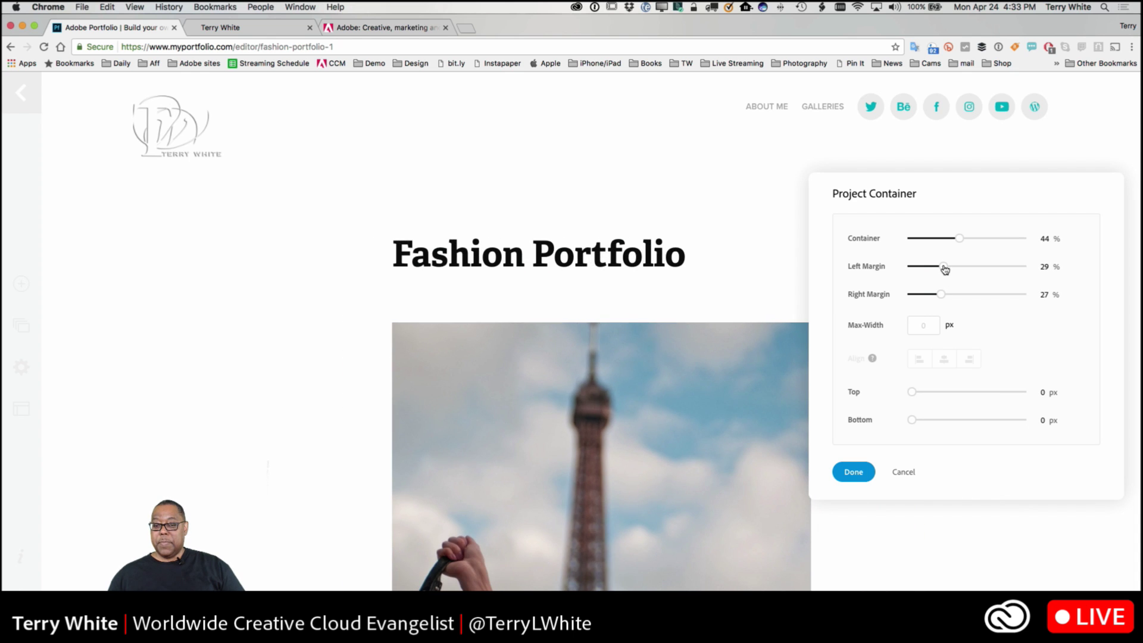
click(859, 474)
Step: Publish the changes to the live site and decline sharing the new projects to Behance
click(961, 522)
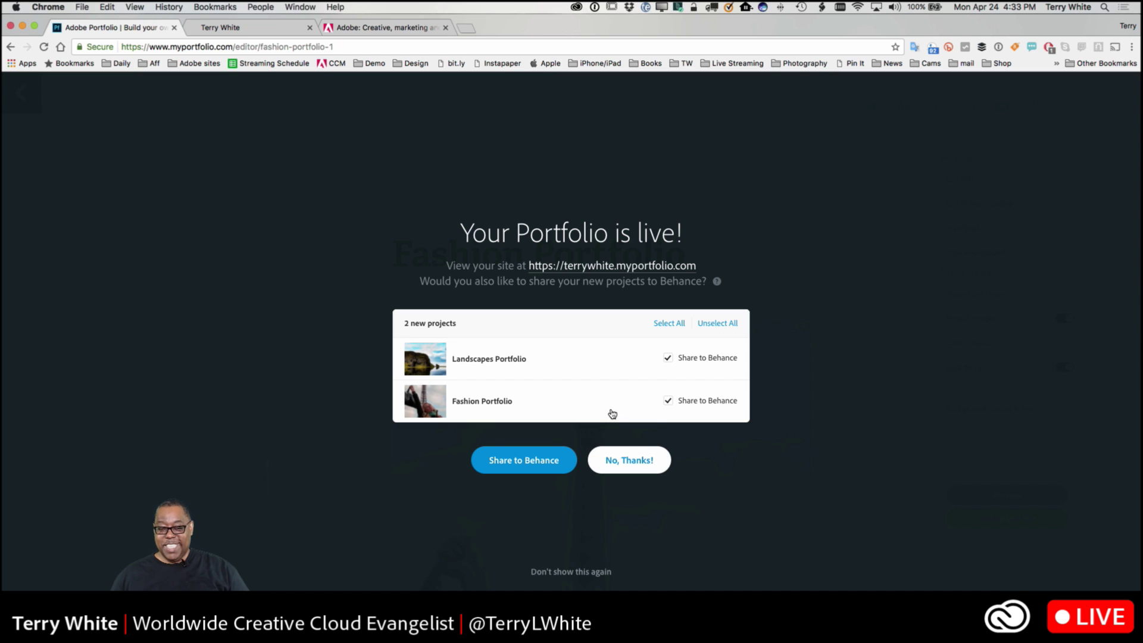
click(635, 468)
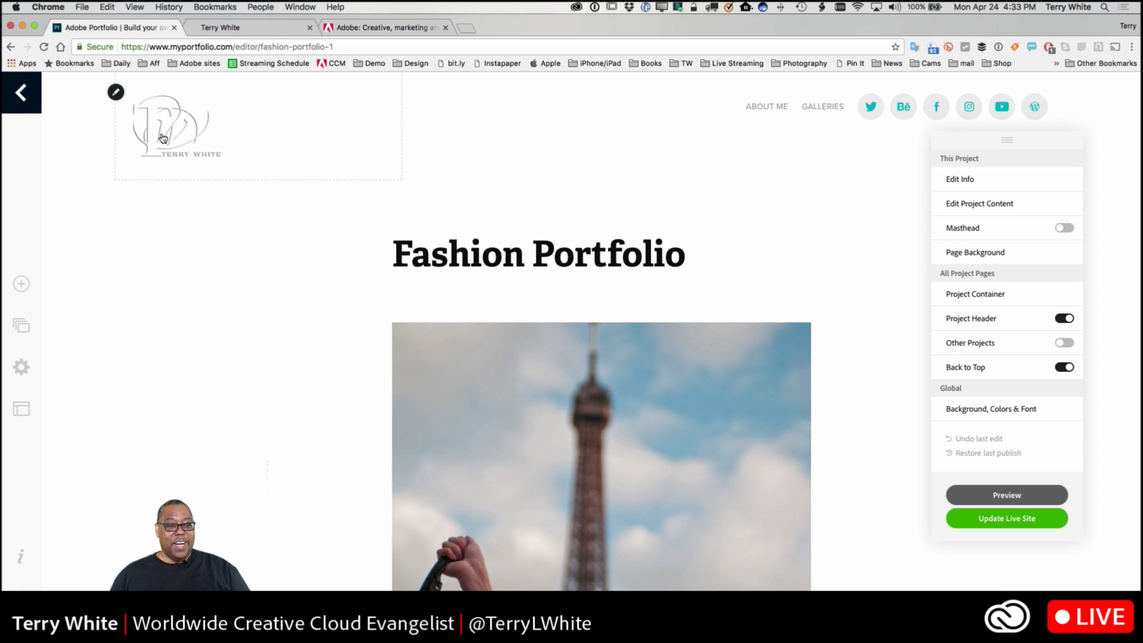
Step: Return to the Galleries page and enable the existing Bridezilla project in the site's content list
click(19, 105)
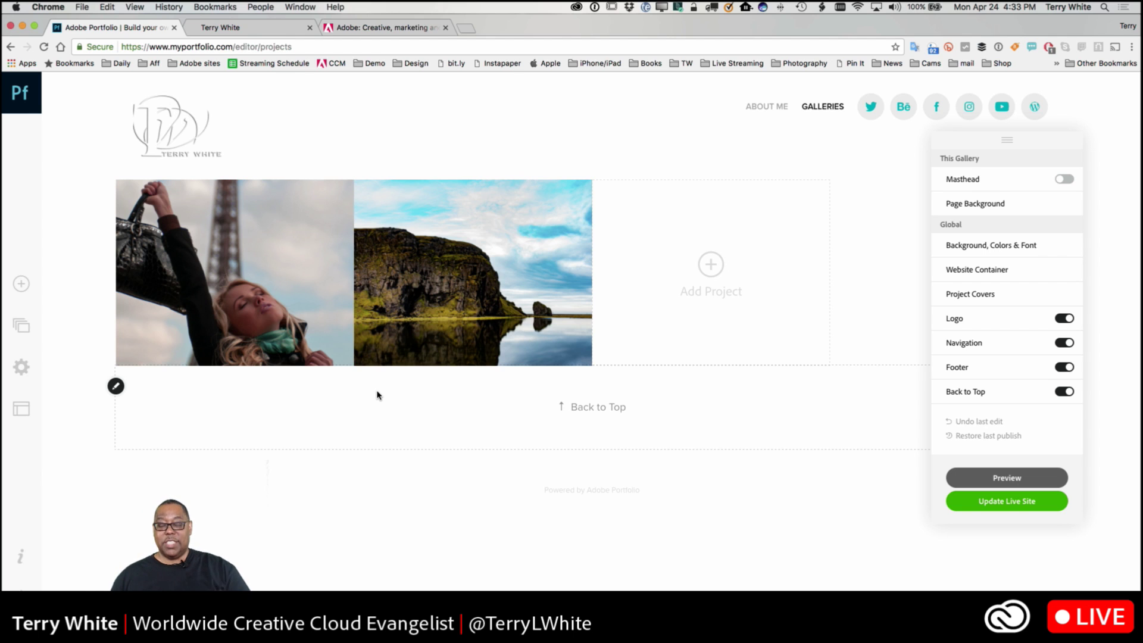
click(26, 331)
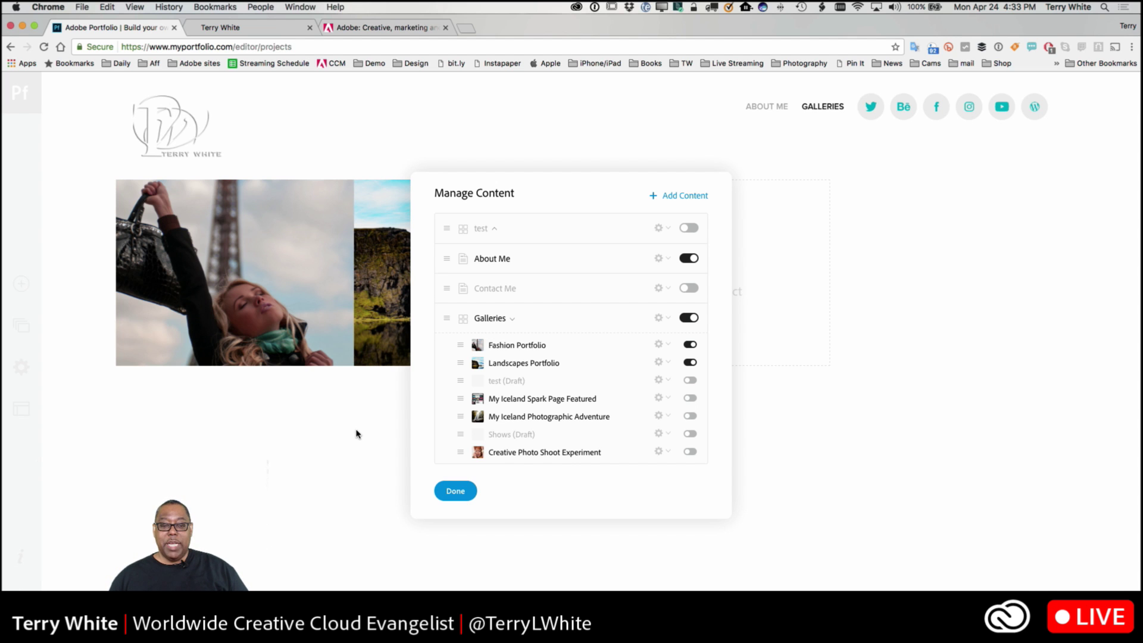
scroll(524, 350, down, 10)
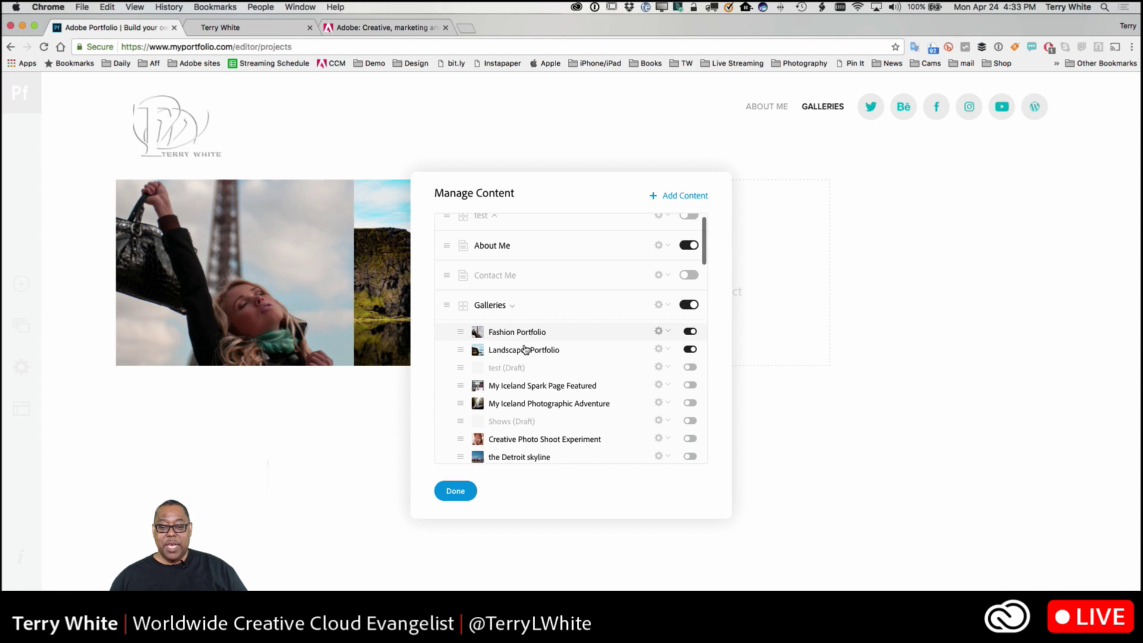
scroll(526, 350, down, 15)
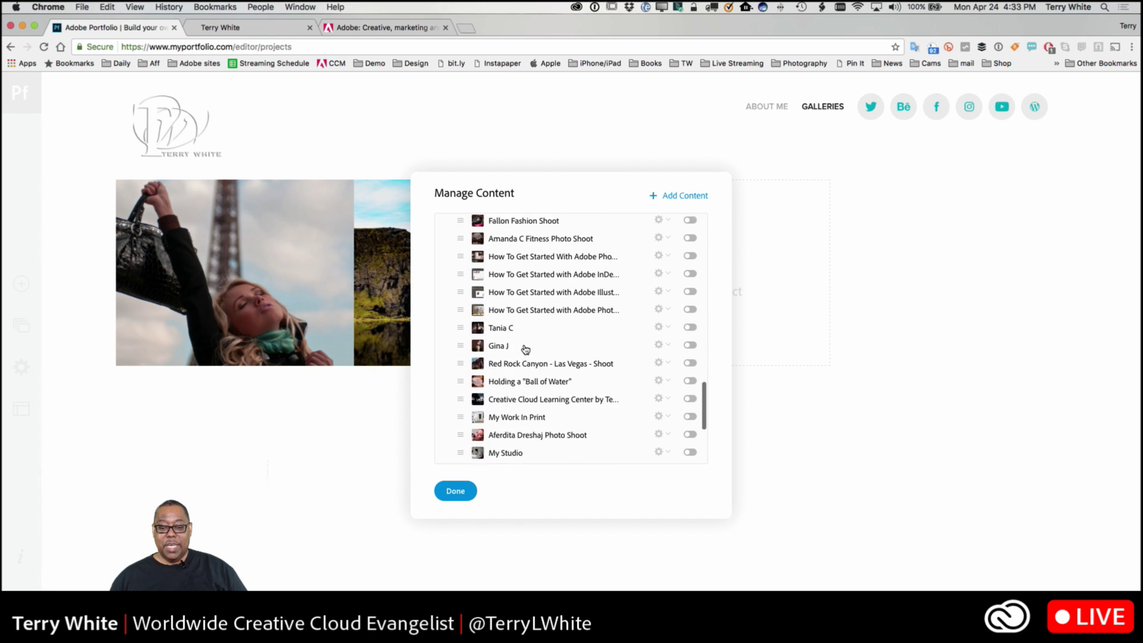
scroll(525, 349, up, 20)
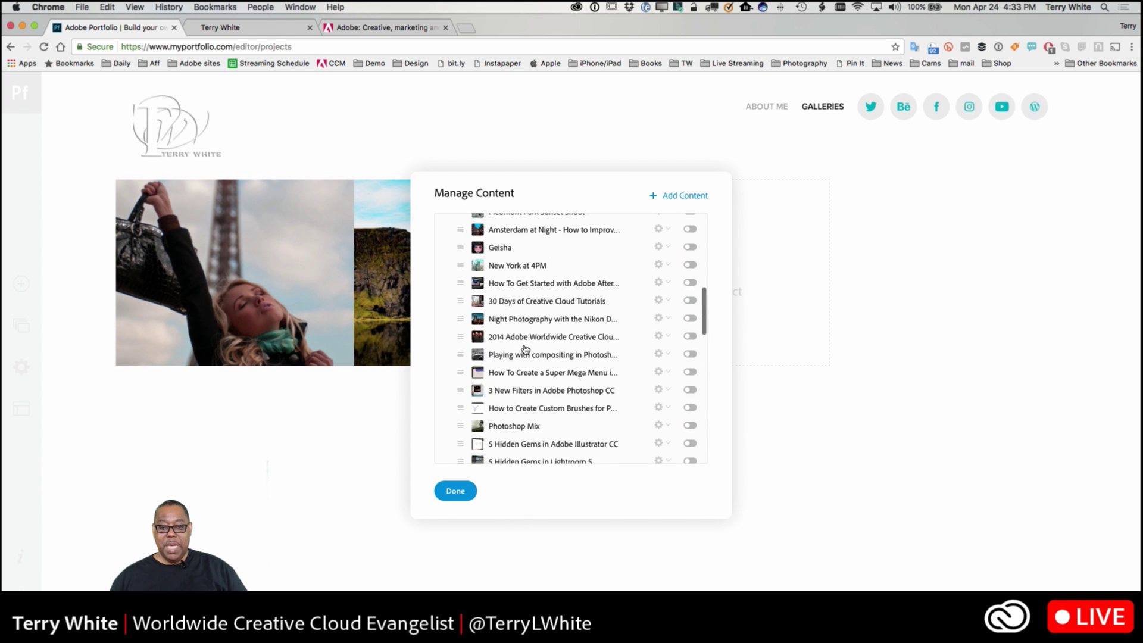
scroll(524, 350, down, 1)
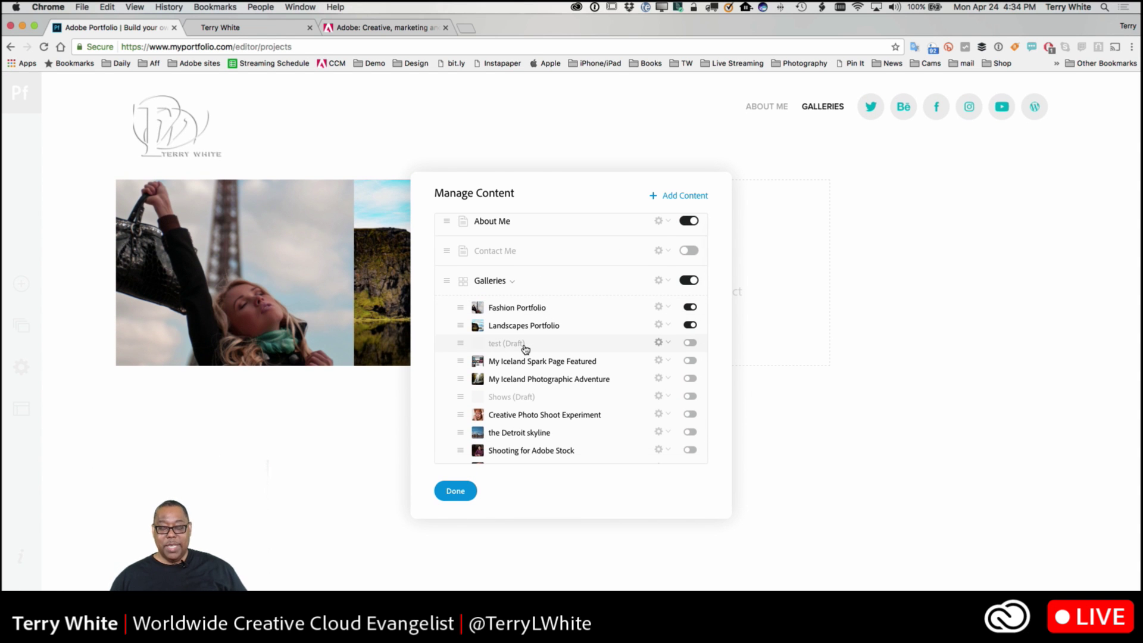
scroll(524, 357, down, 7)
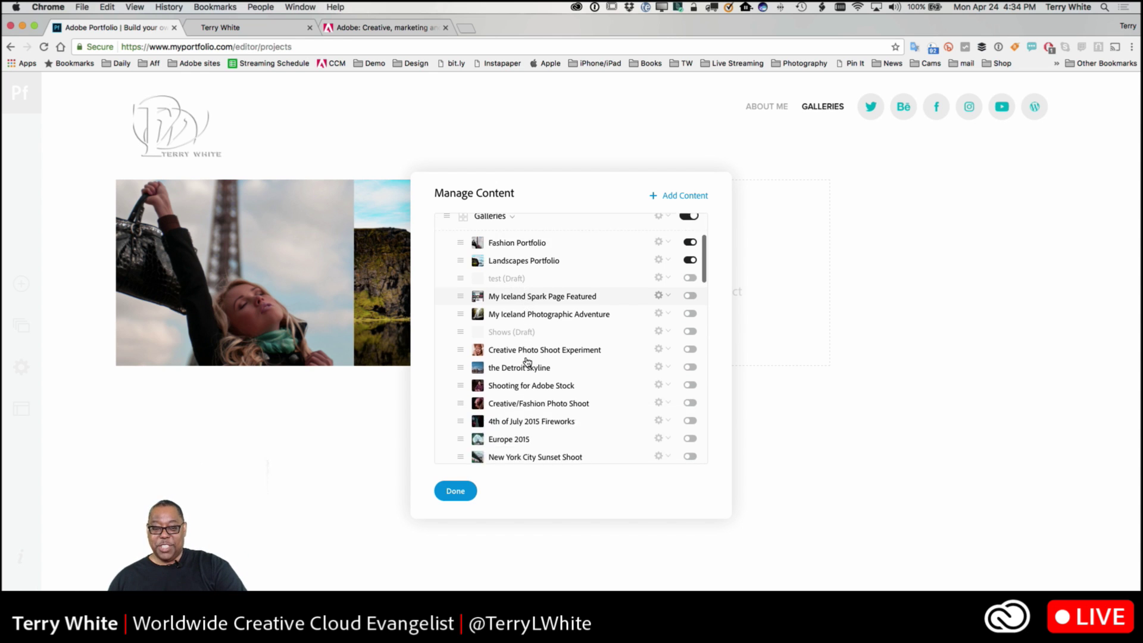
scroll(527, 361, down, 1)
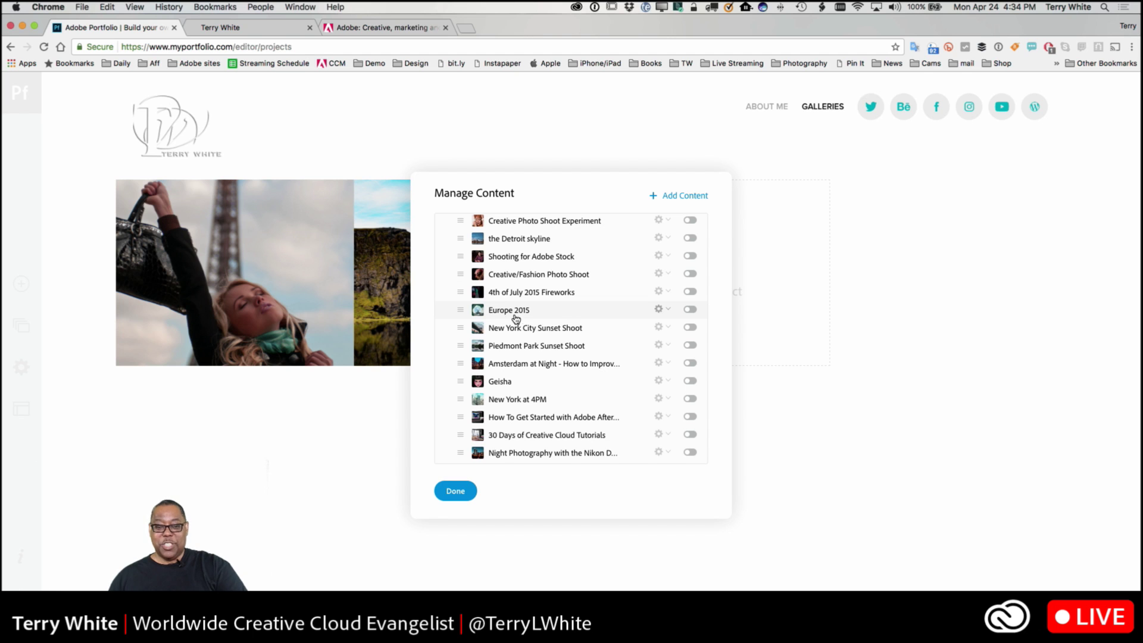
scroll(518, 354, down, 3)
scroll(519, 355, down, 2)
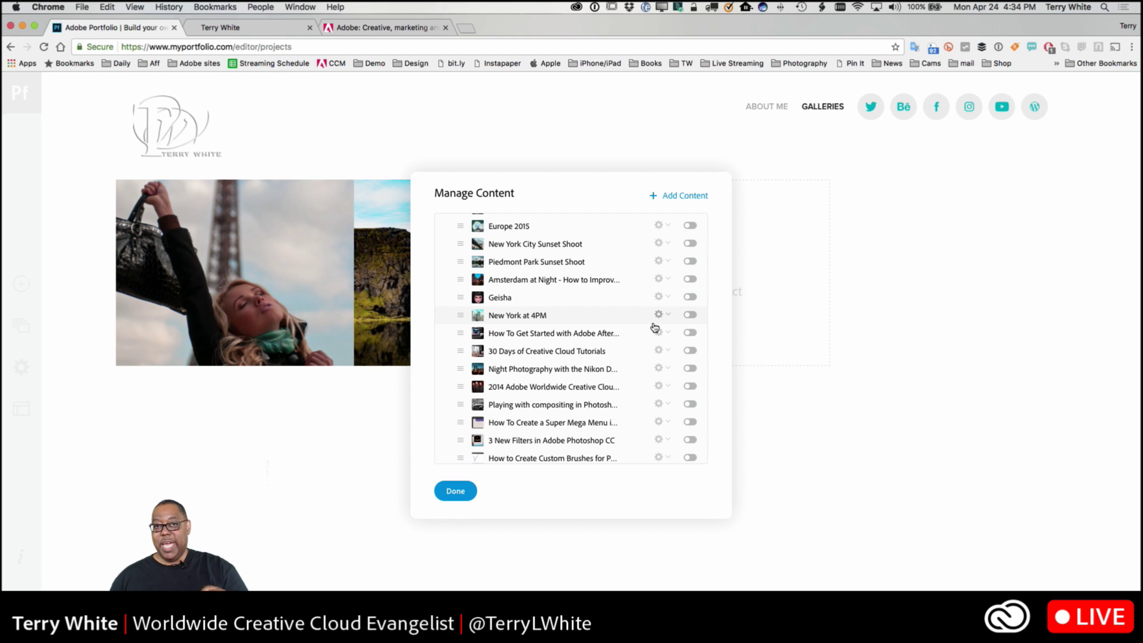
scroll(598, 329, down, 5)
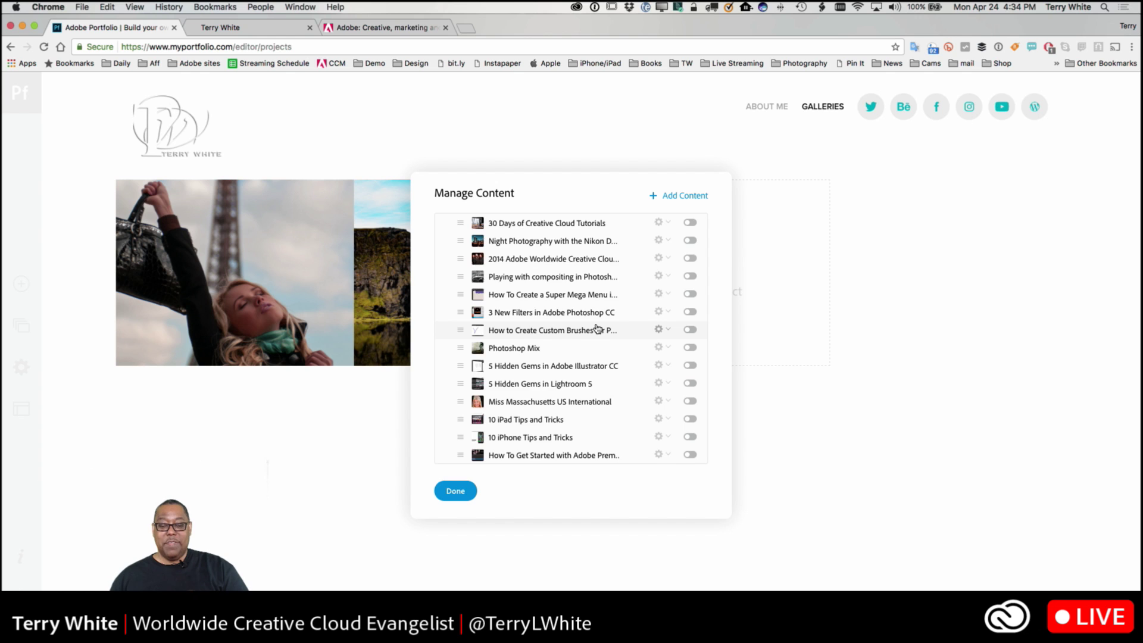
scroll(598, 329, down, 4)
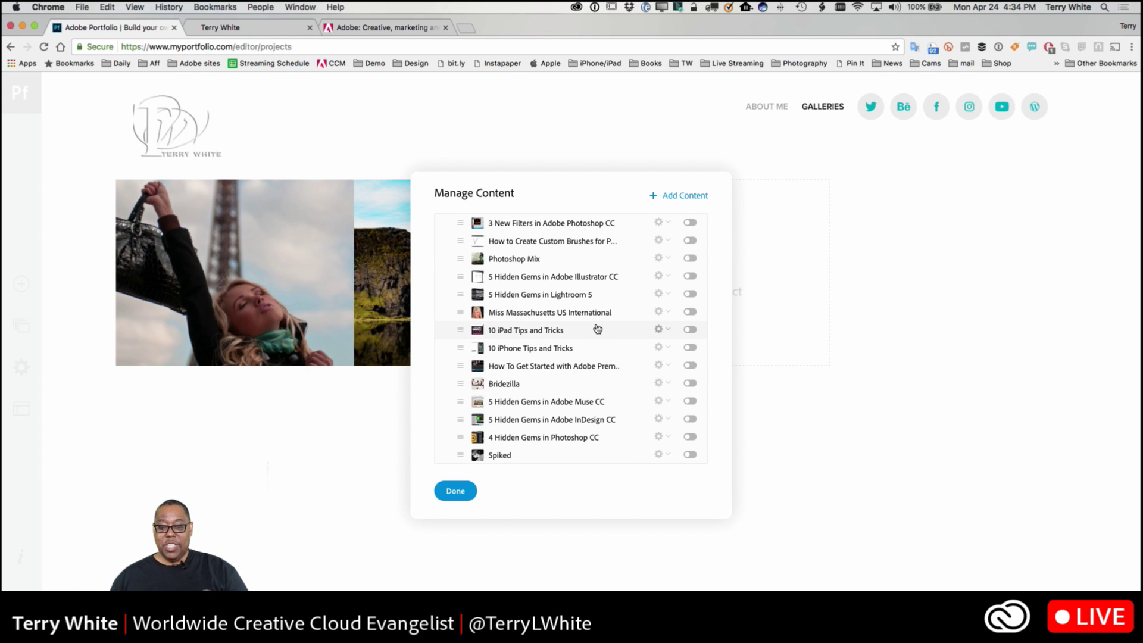
click(690, 383)
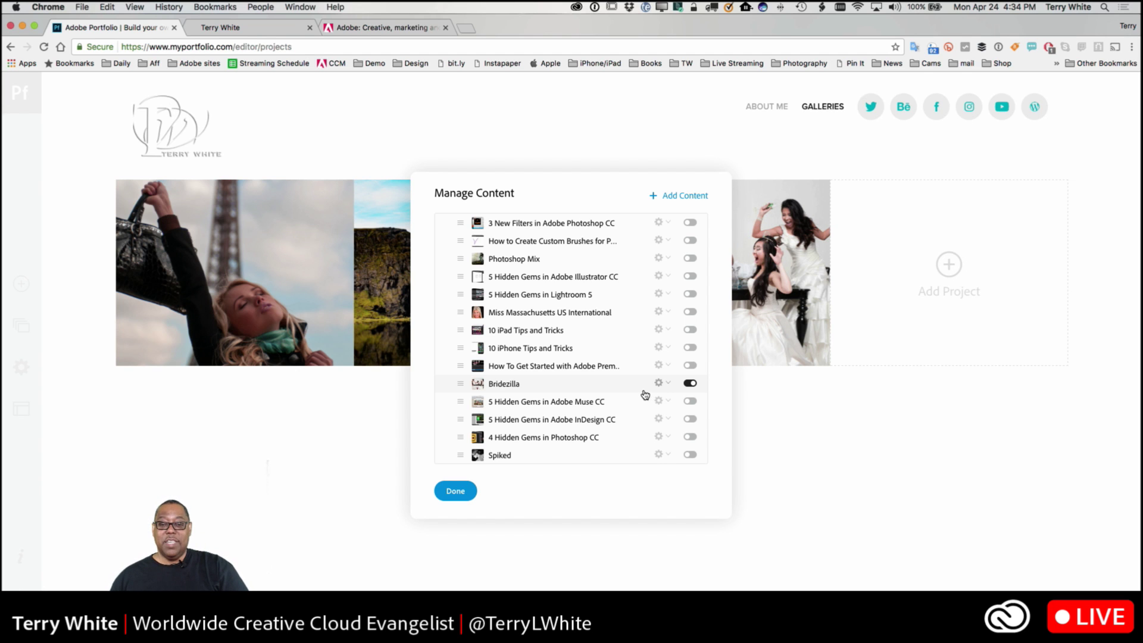
Step: Enable the Contact Me page in the site's content list
scroll(586, 381, down, 5)
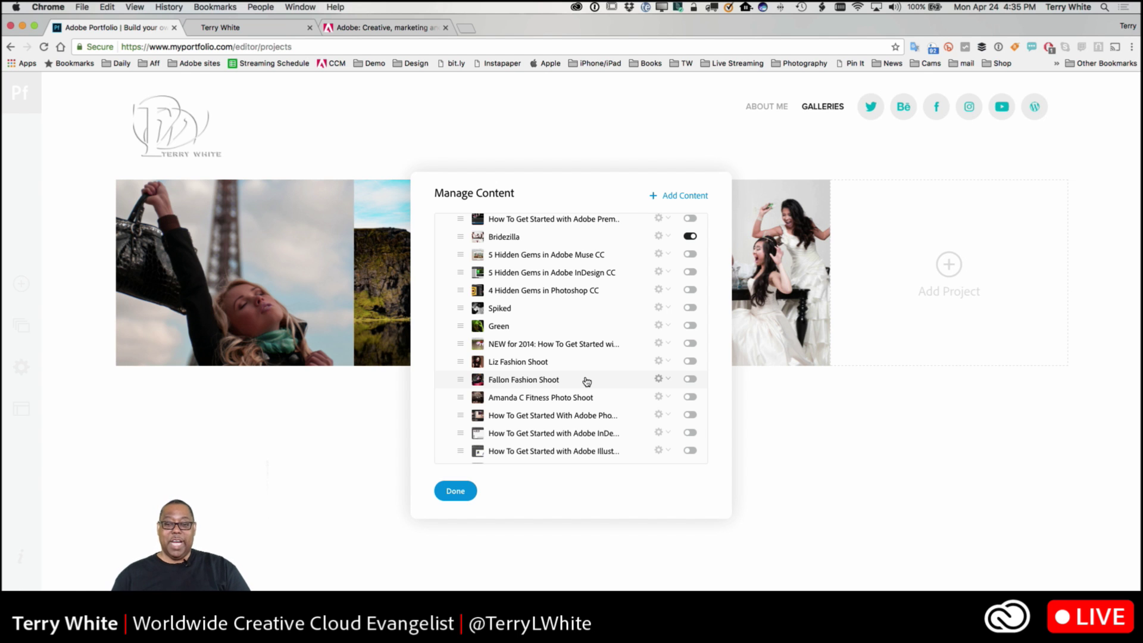
scroll(595, 292, up, 10)
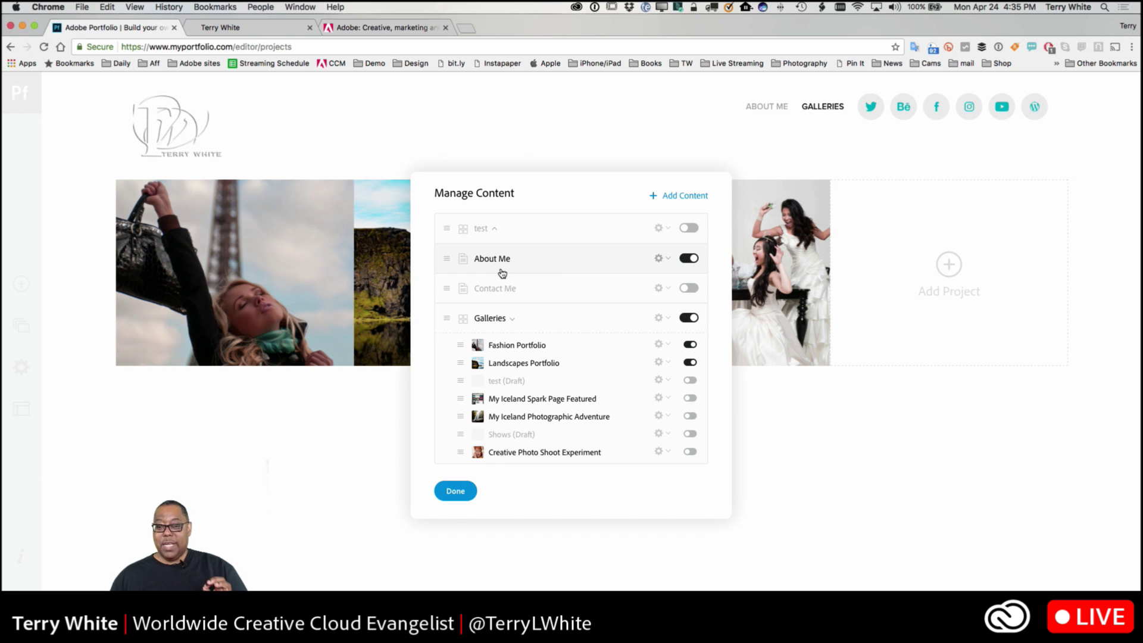
click(688, 288)
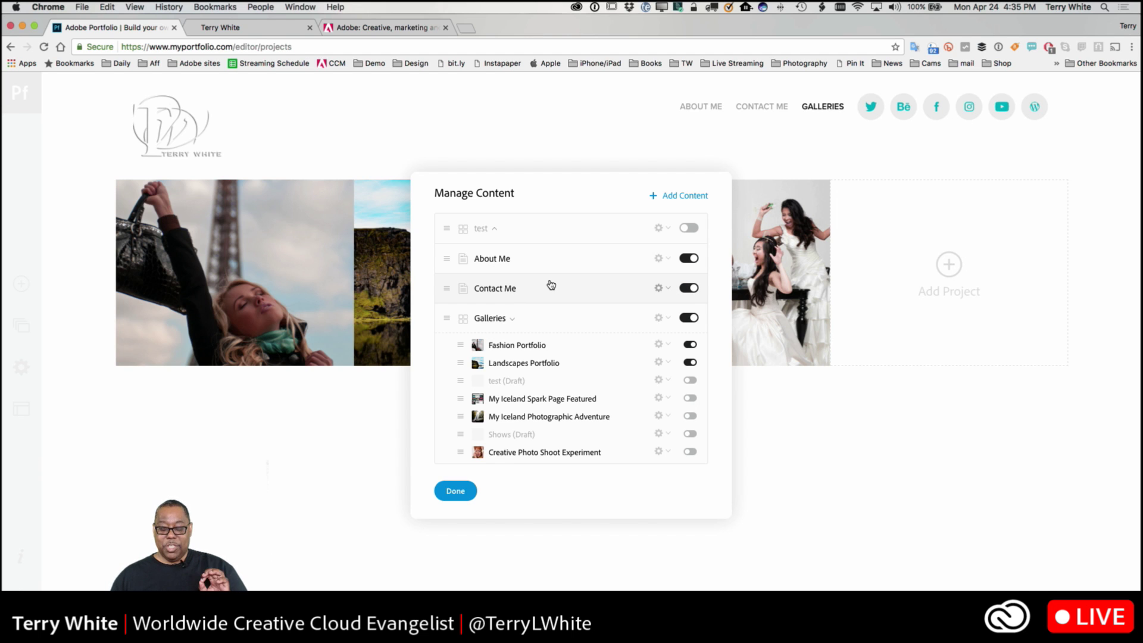
Step: Add an external link titled "My Blog" with the blog's web address and check its place in the content list
click(685, 196)
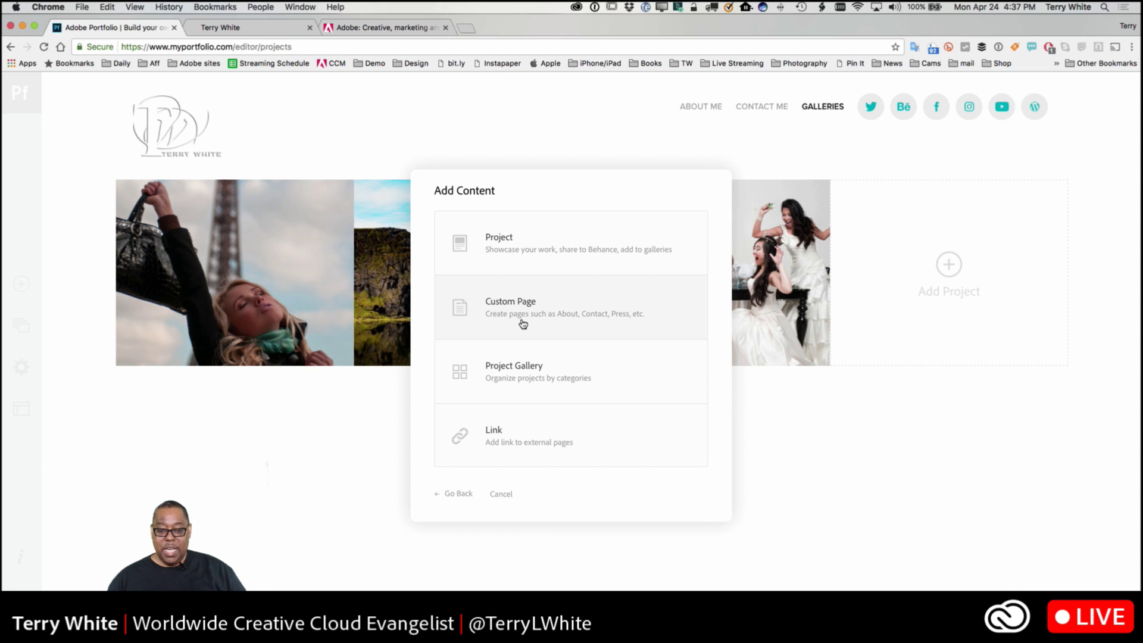
click(515, 439)
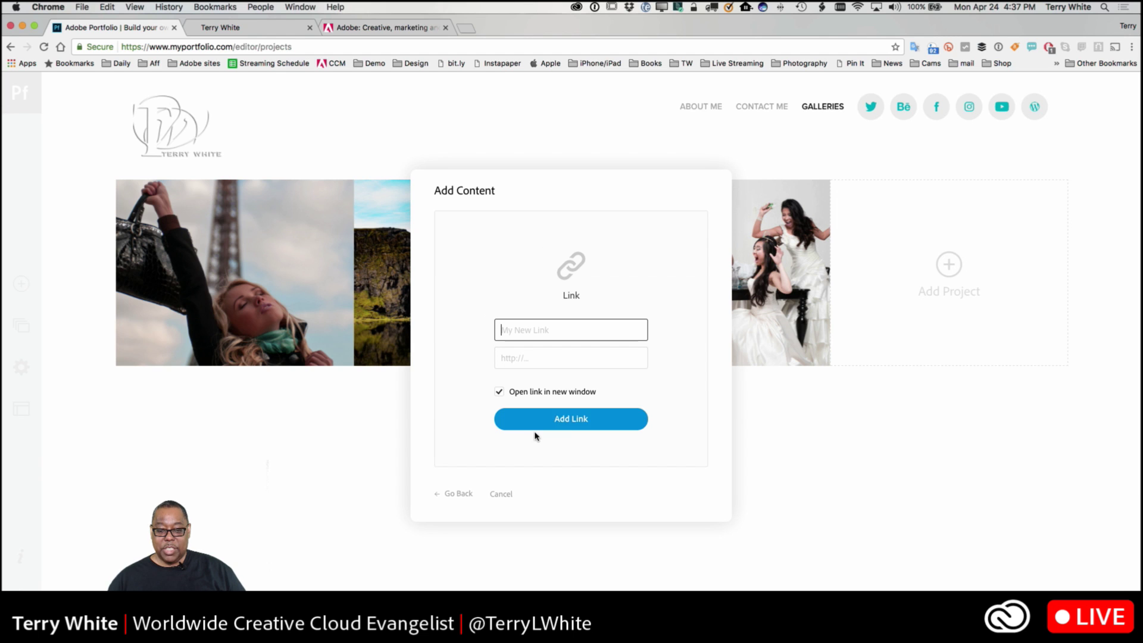
text(My Blog)
key(Tab)
text(http://terrywhite.com)
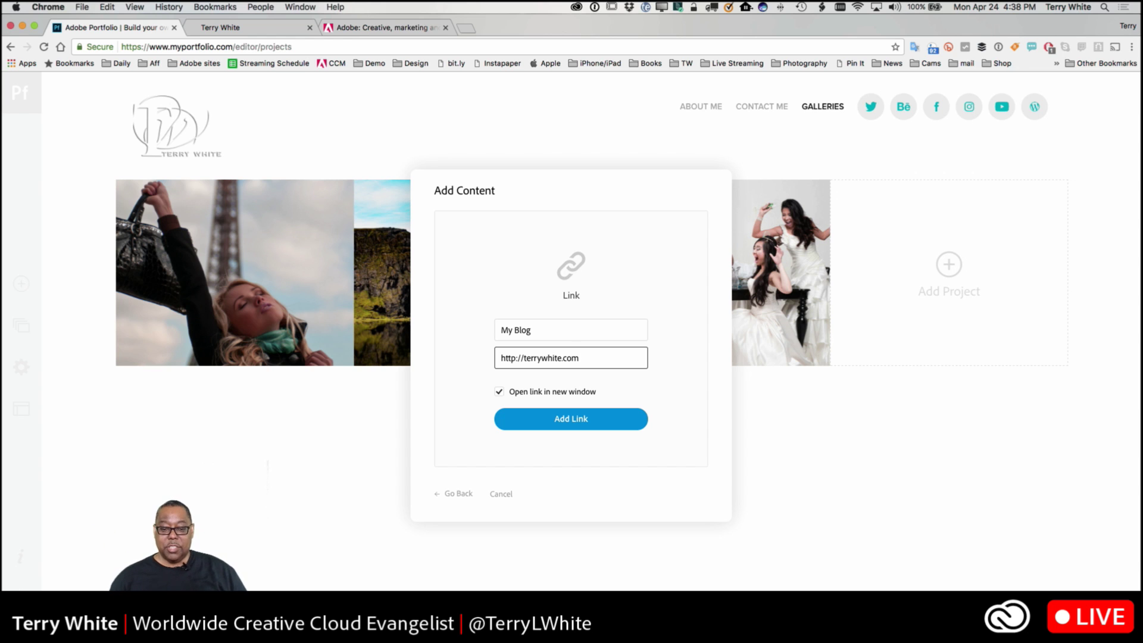
click(572, 423)
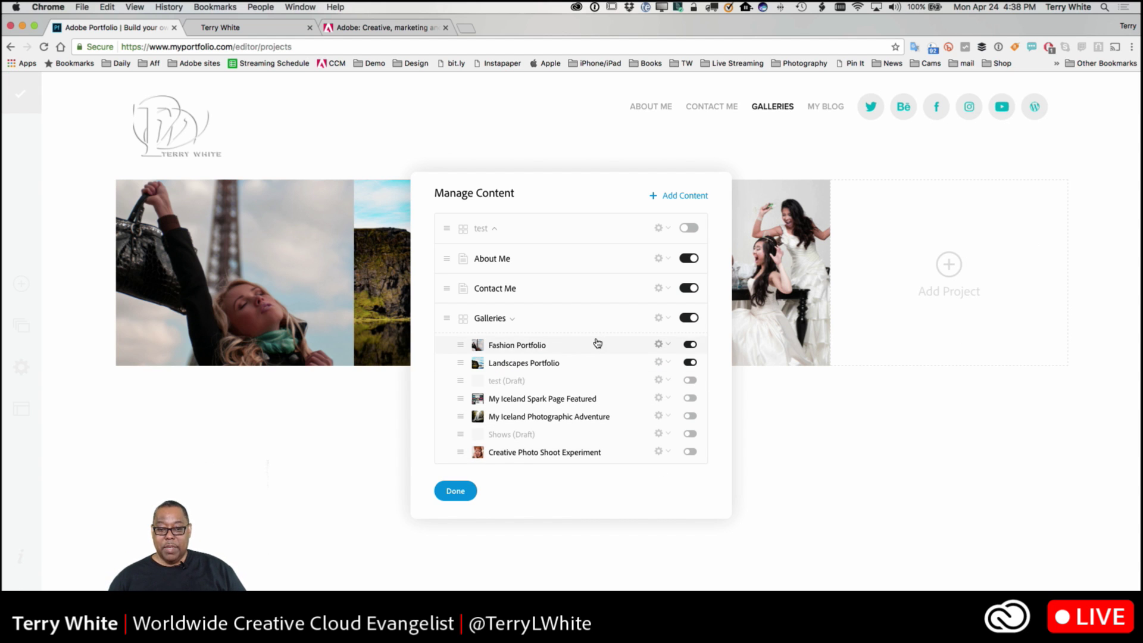
scroll(466, 331, down, 3)
scroll(465, 332, down, 15)
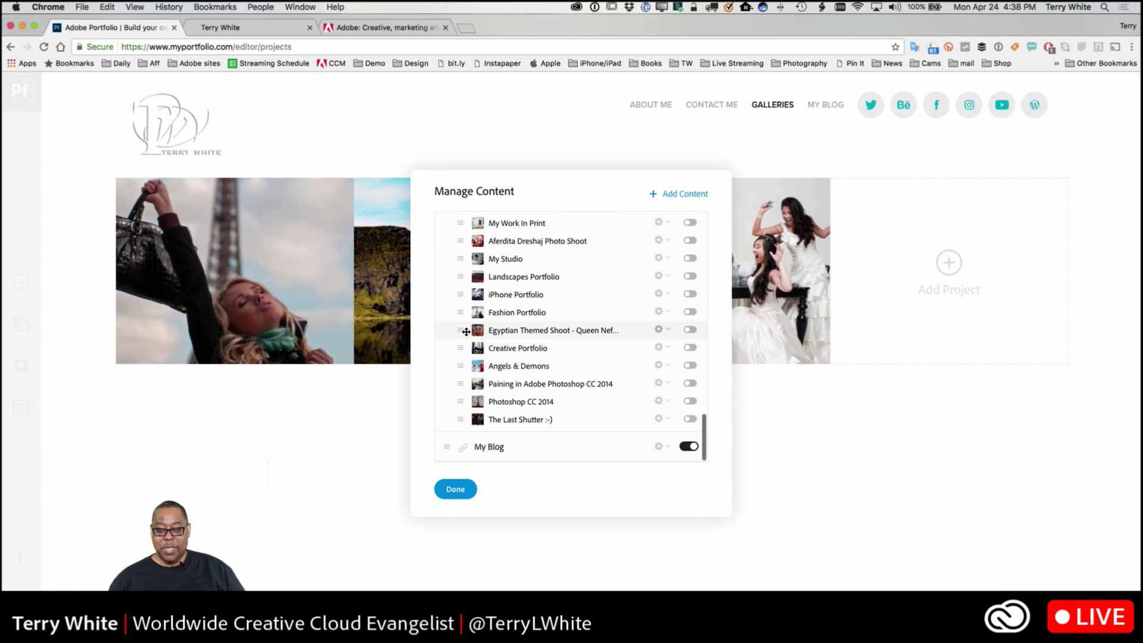
scroll(526, 422, up, 5)
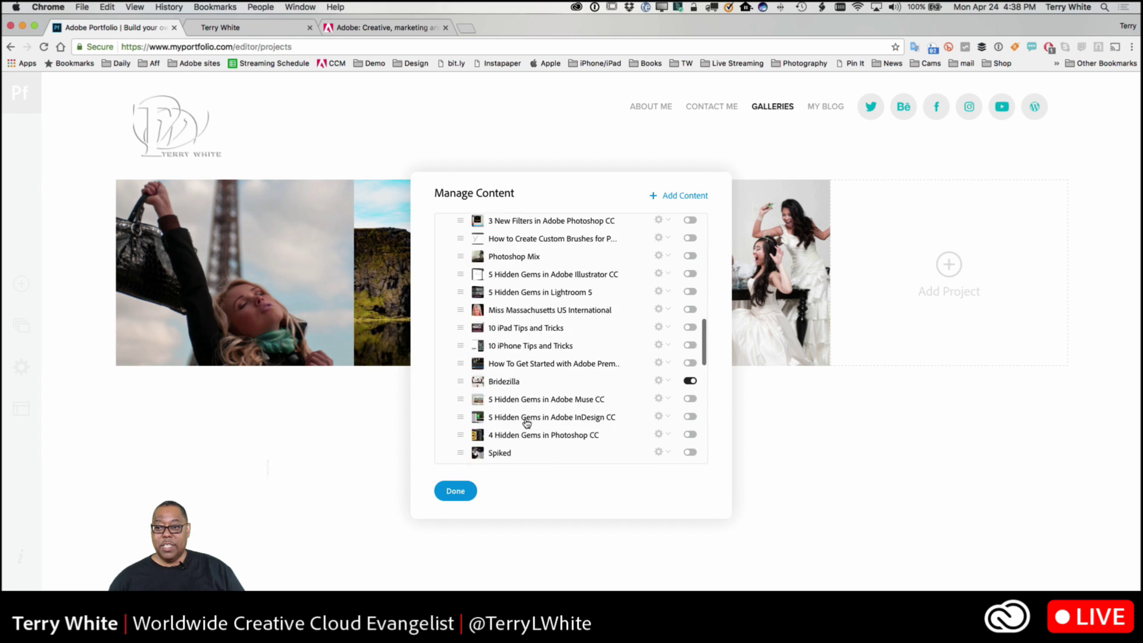
scroll(526, 423, up, 10)
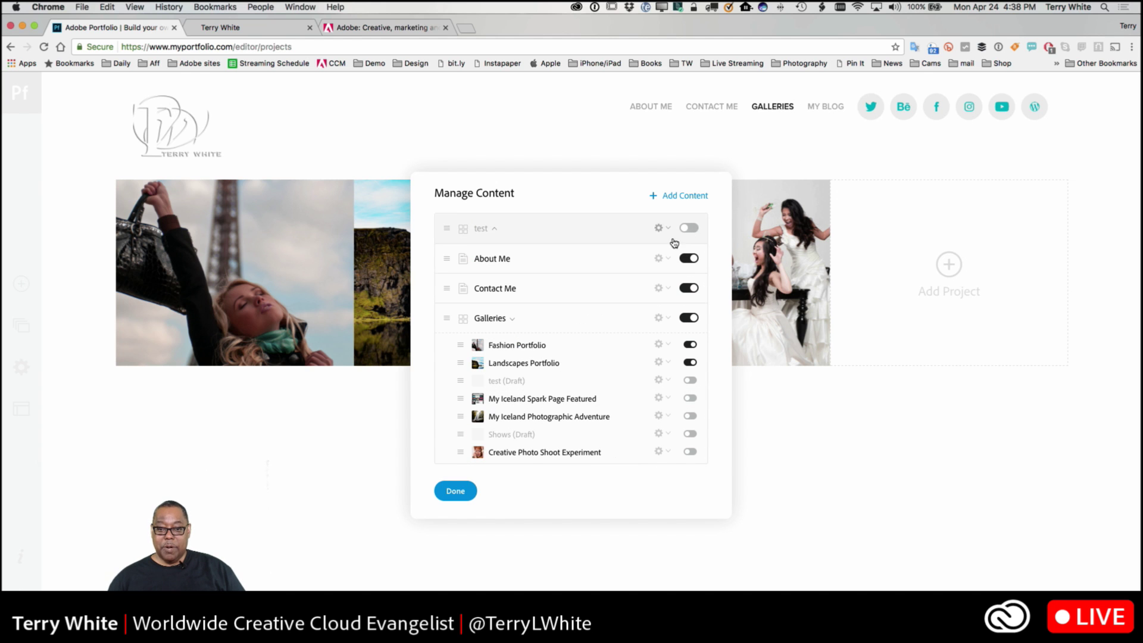
Step: Add an external link titled "My other photography" with the photography site's web address and finish managing content
click(682, 201)
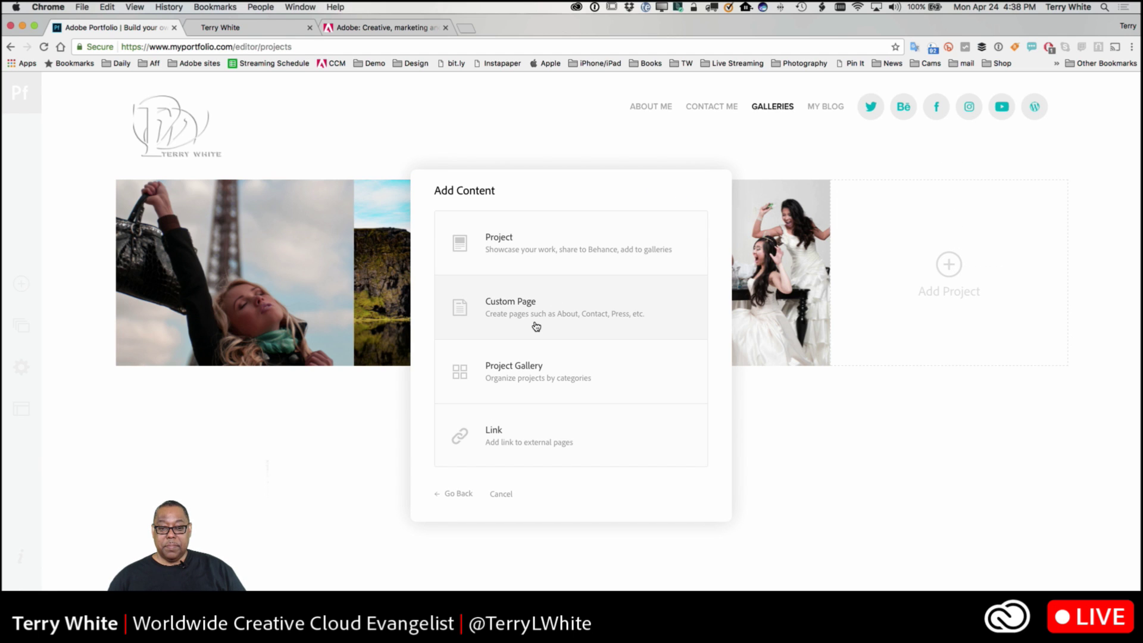
click(519, 439)
text(My other photography)
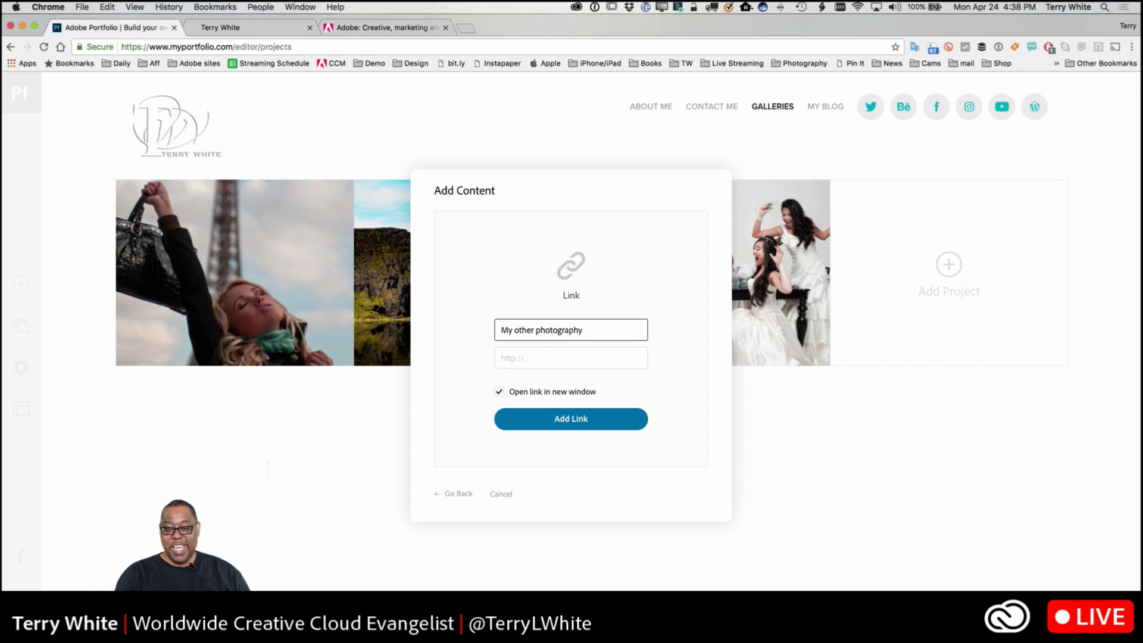
key(Tab)
text(http:)
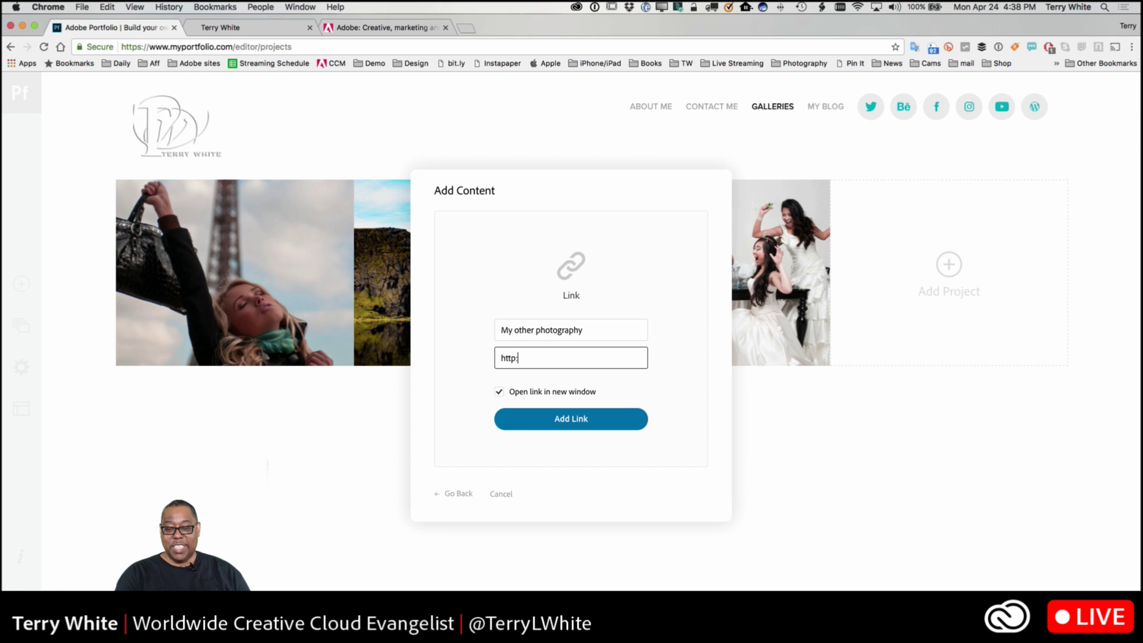
text(//terrywhitephotography.com)
click(587, 420)
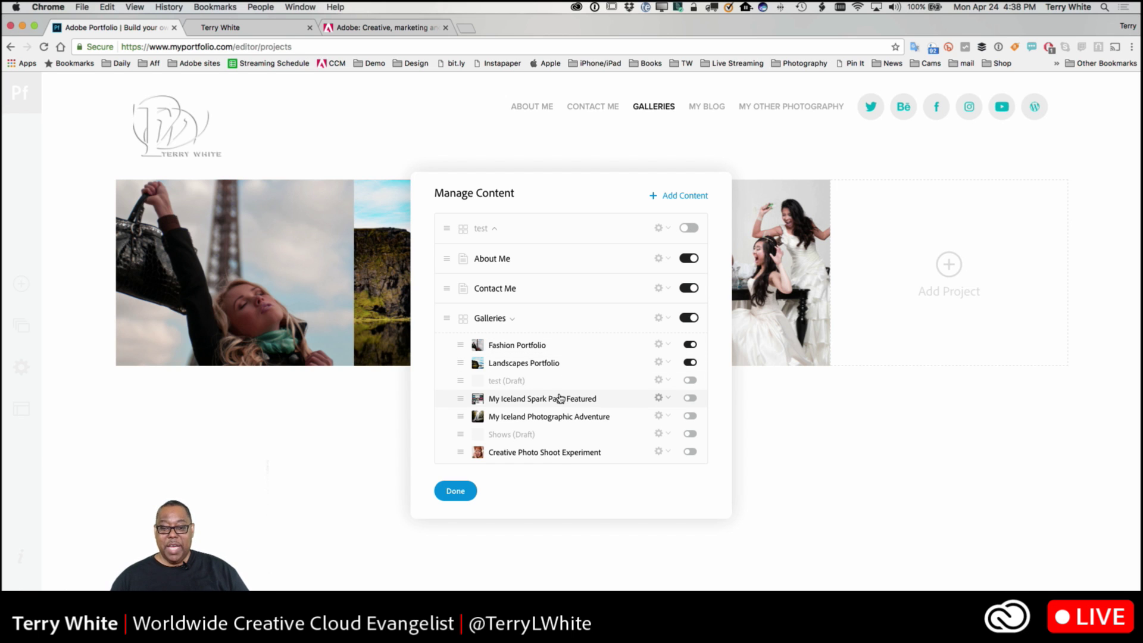
click(454, 490)
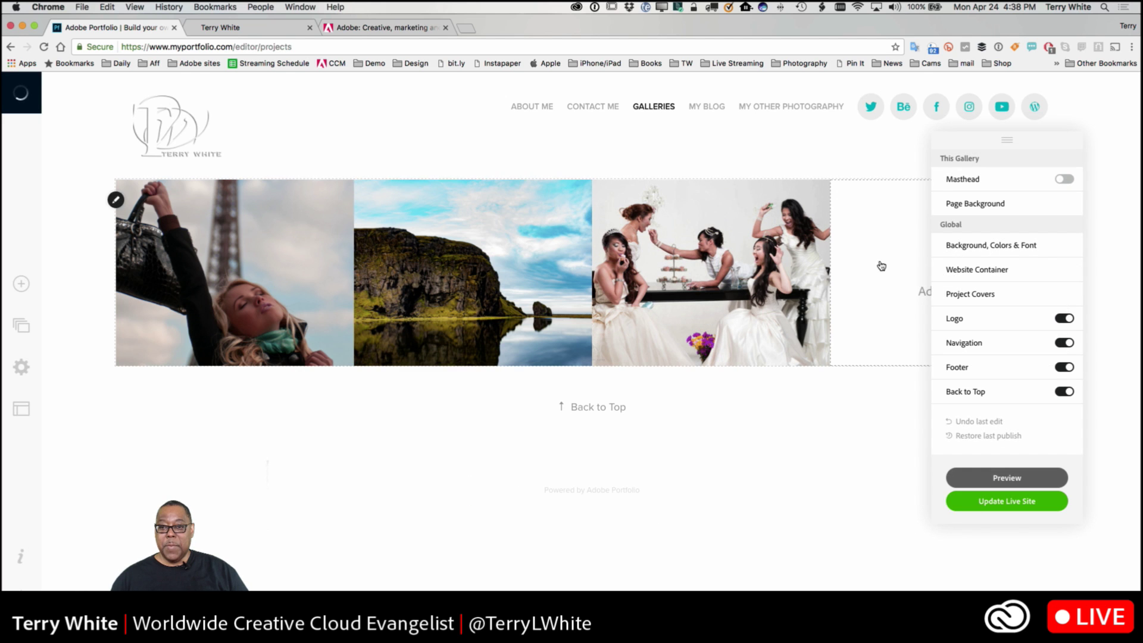
Step: Open the Contact Me page, examine its contact form, and view the available types of new content
click(592, 109)
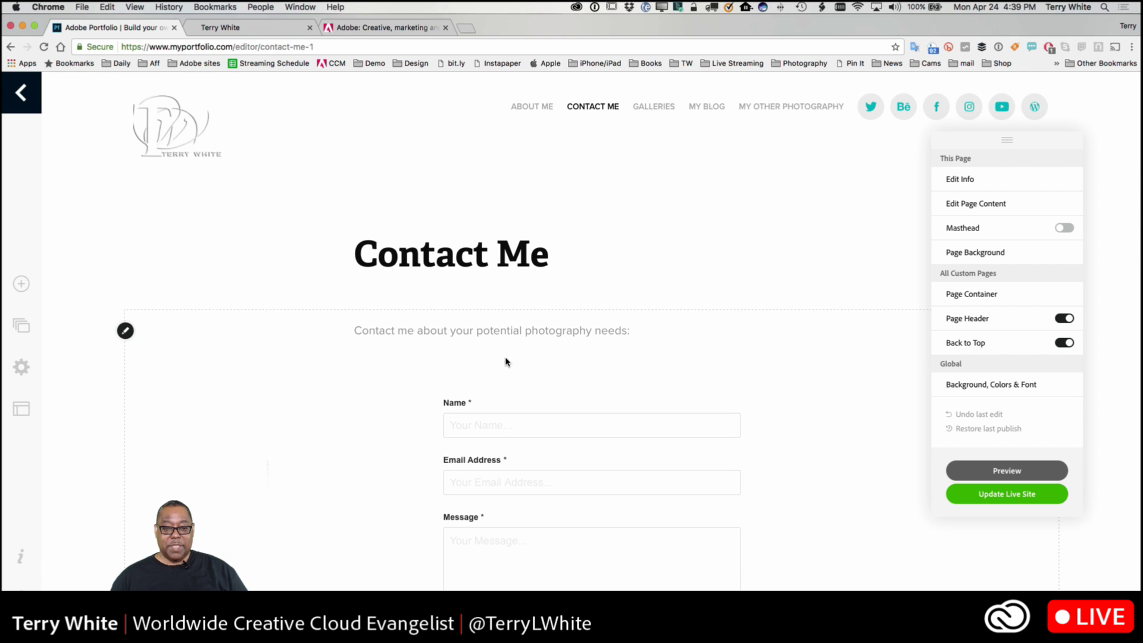
scroll(359, 365, down, 5)
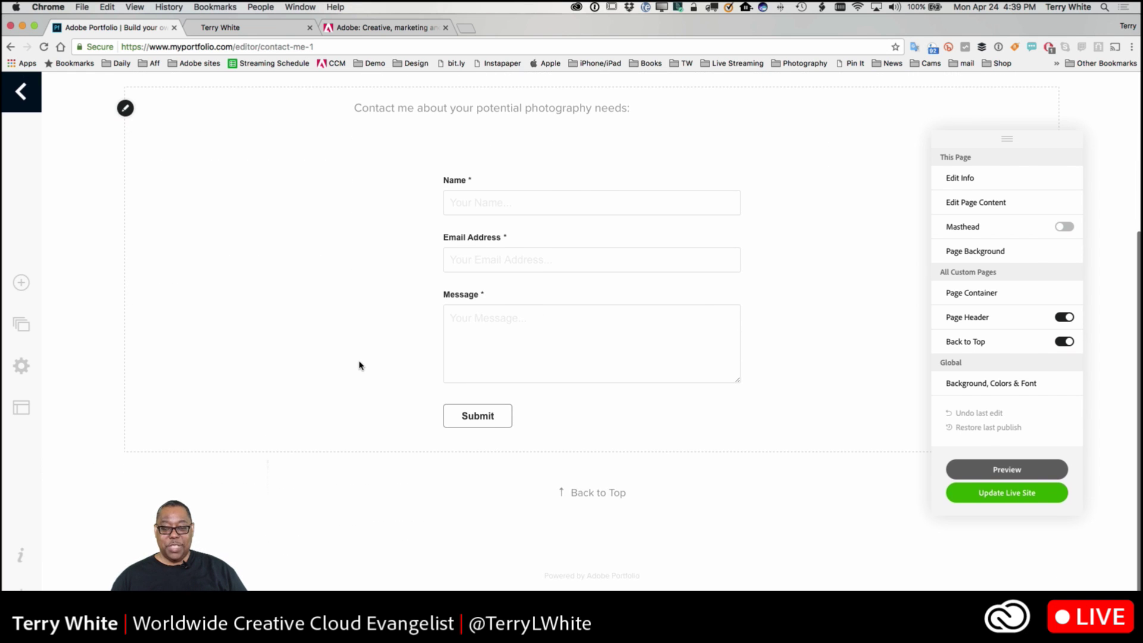
scroll(494, 368, up, 5)
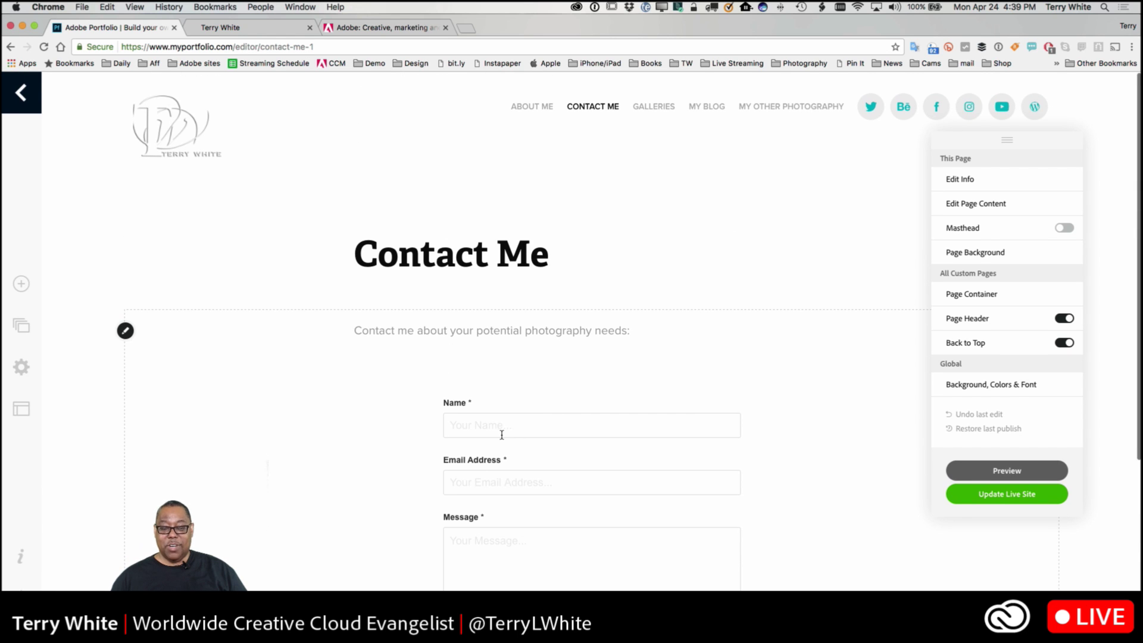
scroll(519, 441, down, 5)
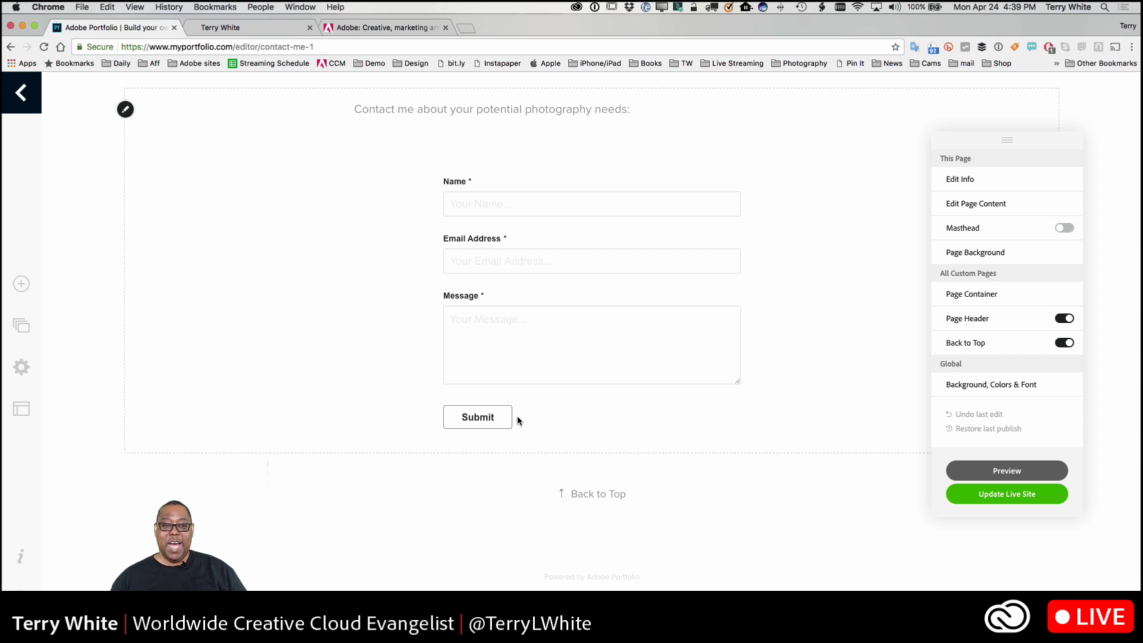
click(21, 285)
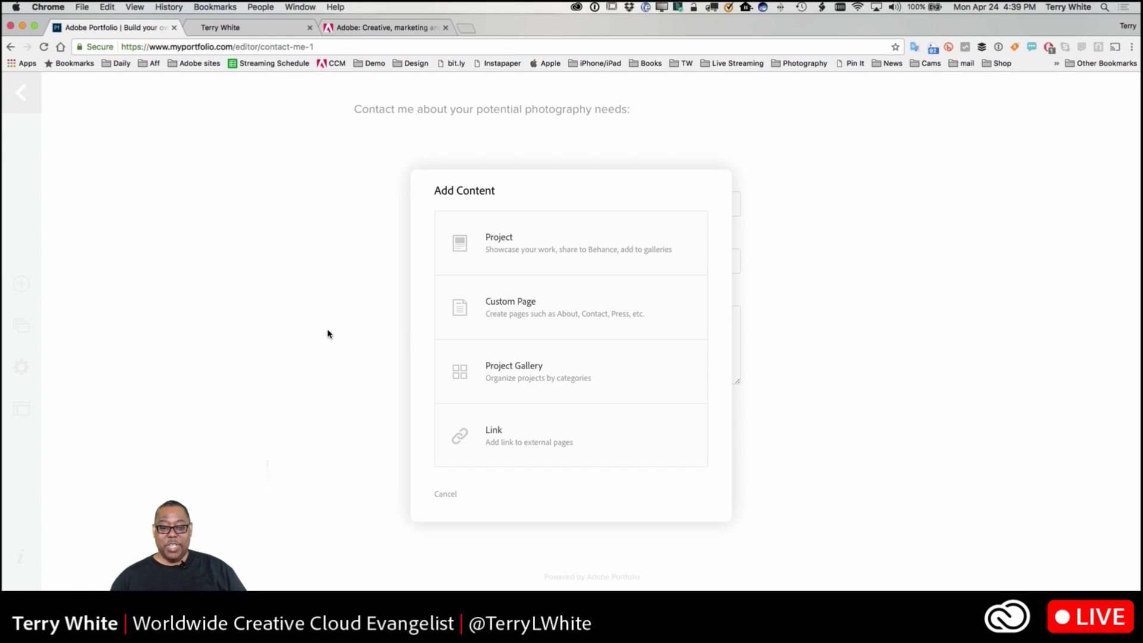
click(446, 494)
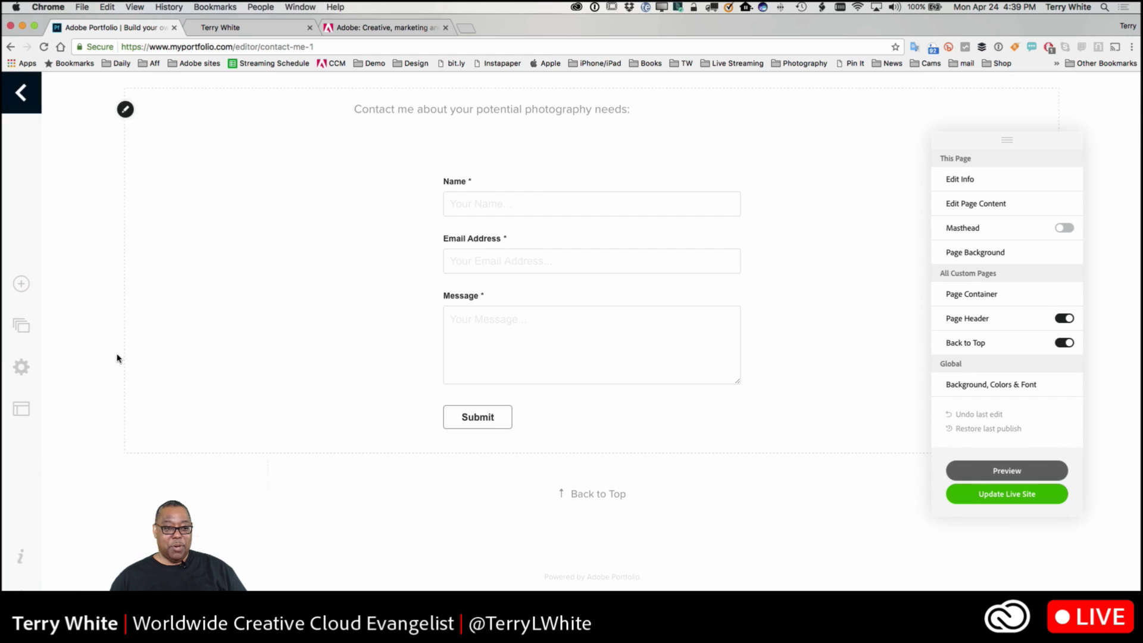
Step: Open the Contact Me page's content for editing and bring up the contact form's customization settings
click(117, 94)
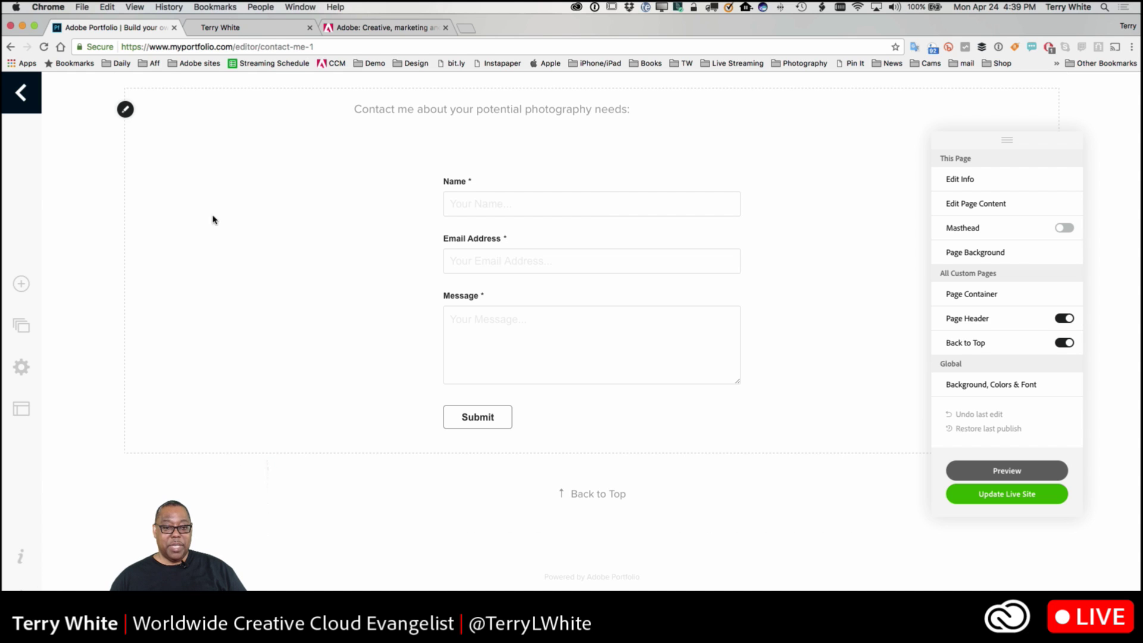
scroll(173, 191, up, 3)
scroll(186, 216, up, 2)
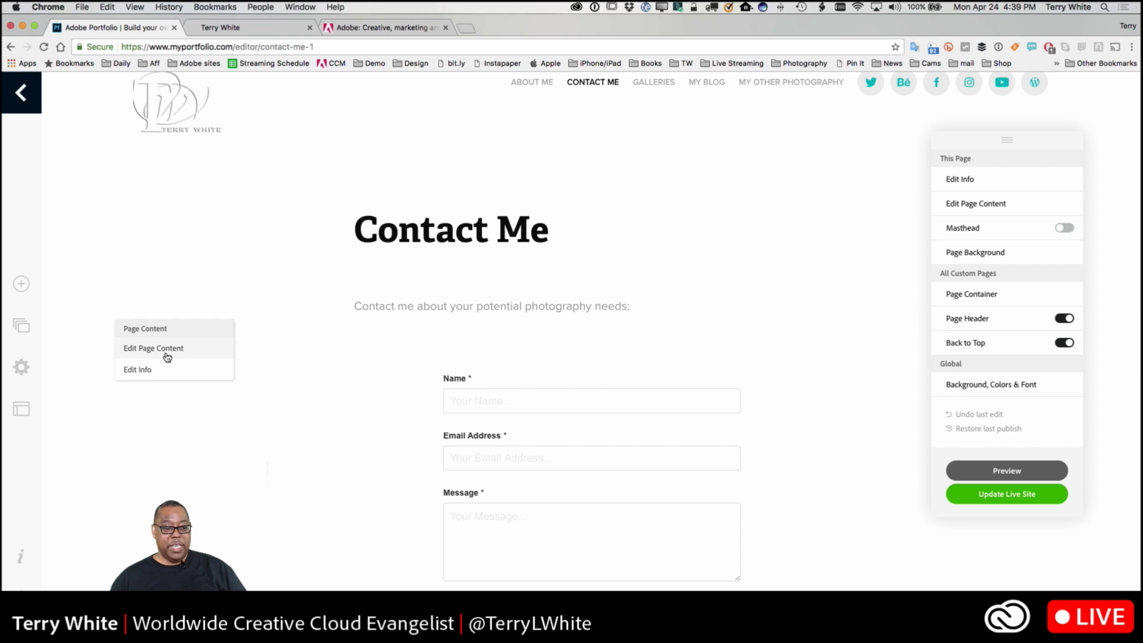
click(165, 356)
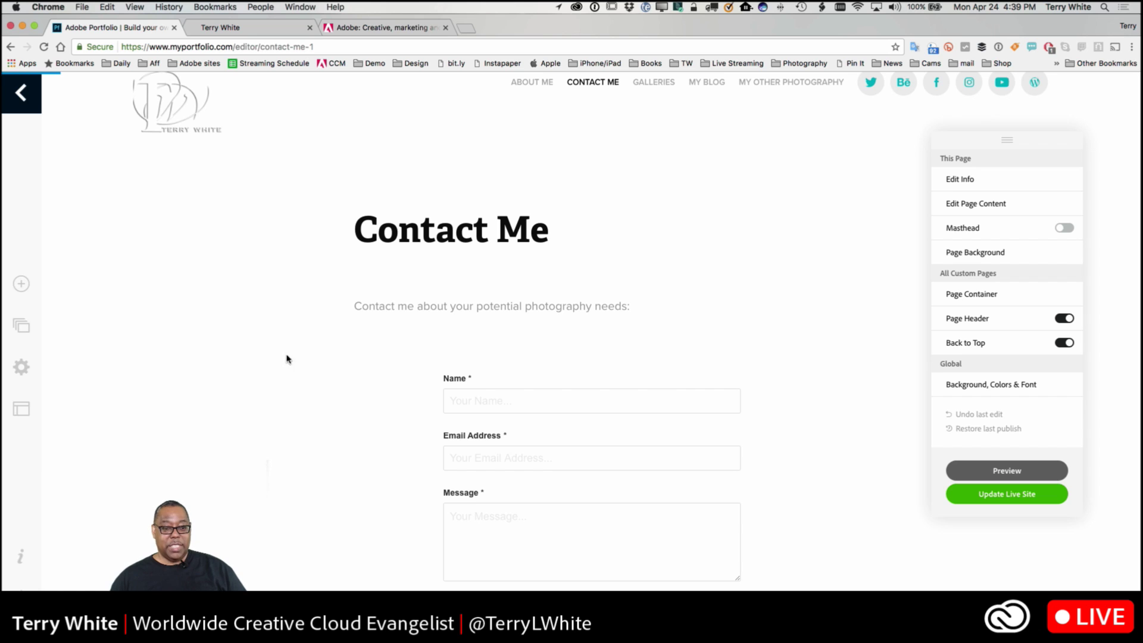
mouse_move(544, 374)
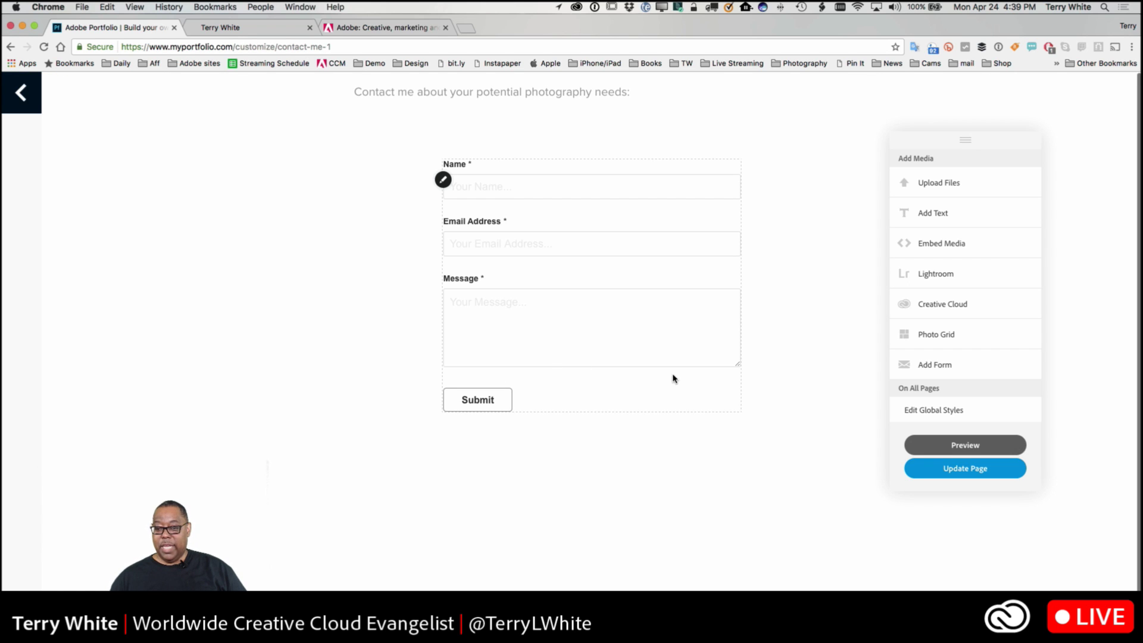
click(443, 179)
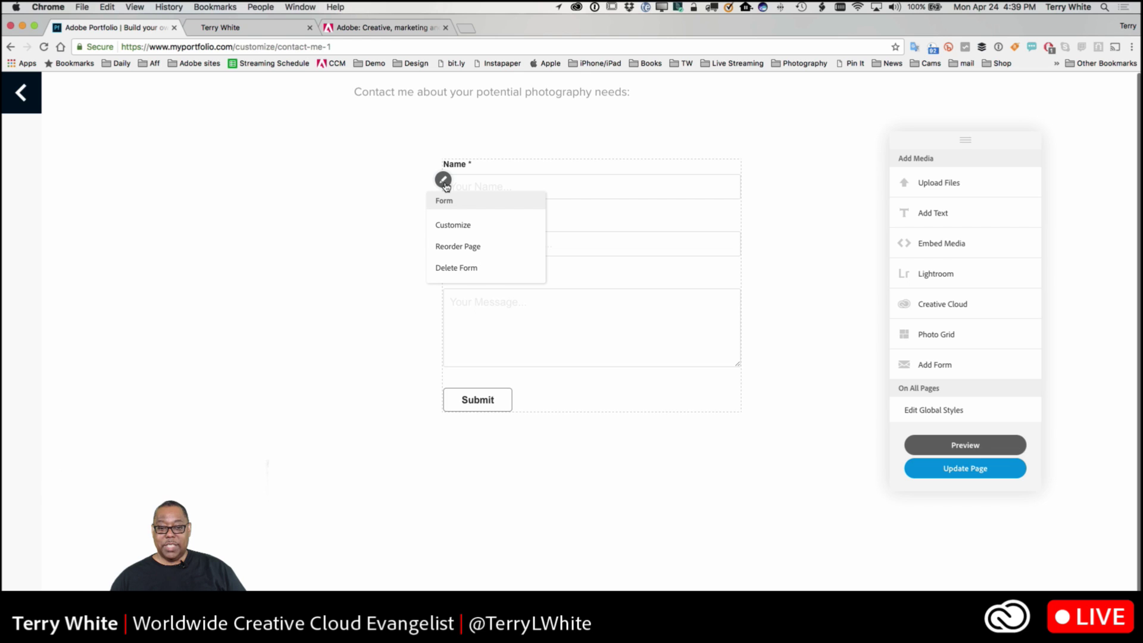
click(474, 224)
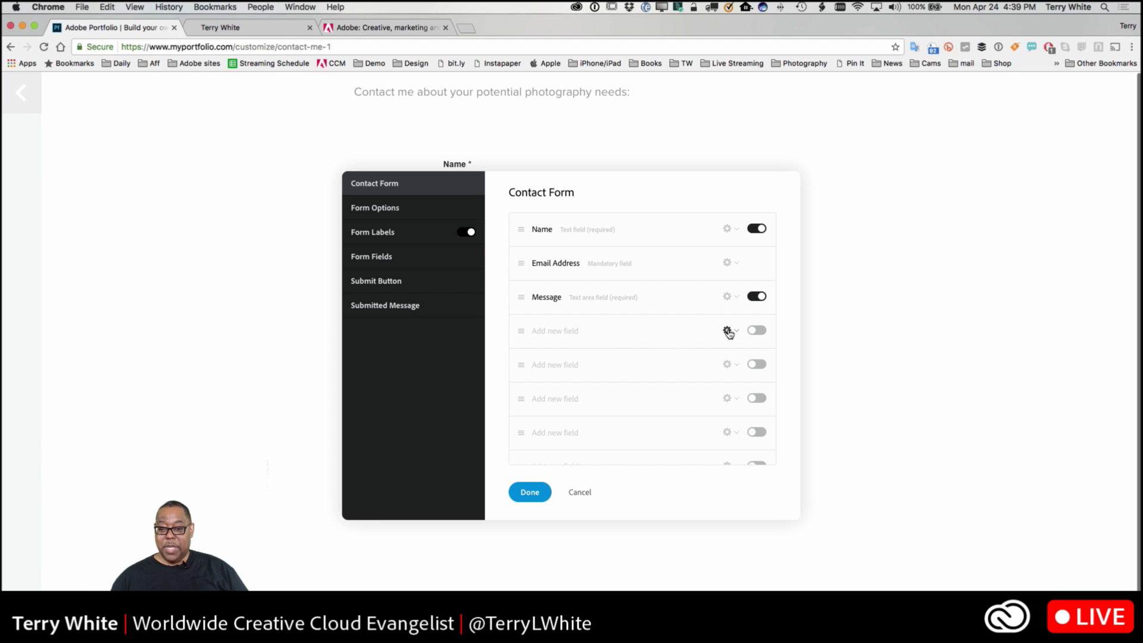
Step: Enable a new text field in the contact form and label it "Phone"
click(756, 330)
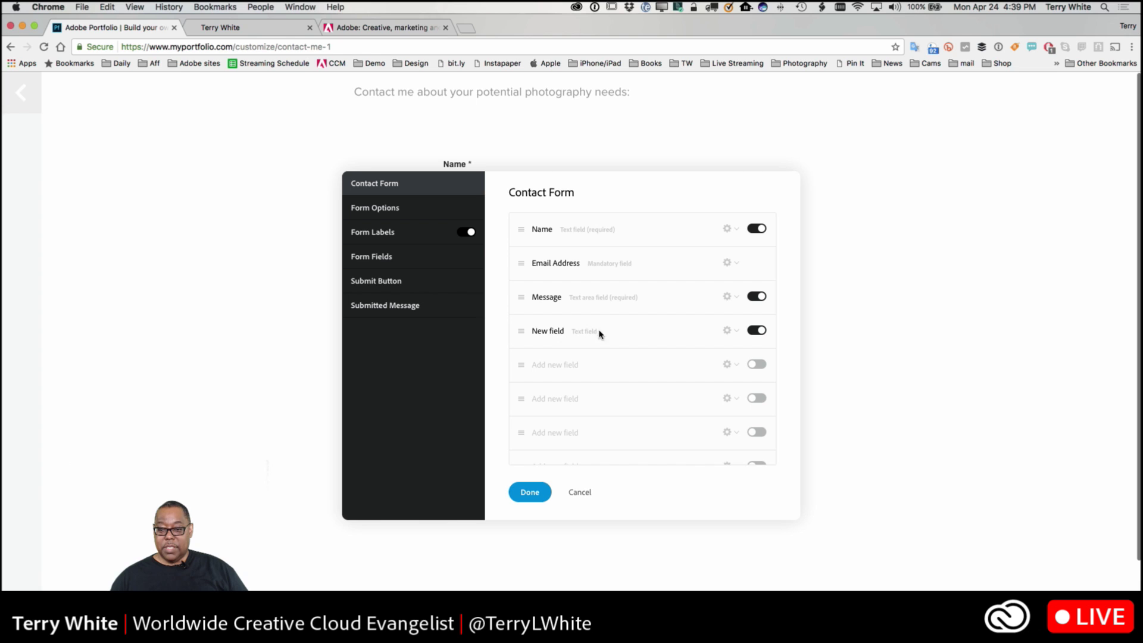
click(727, 331)
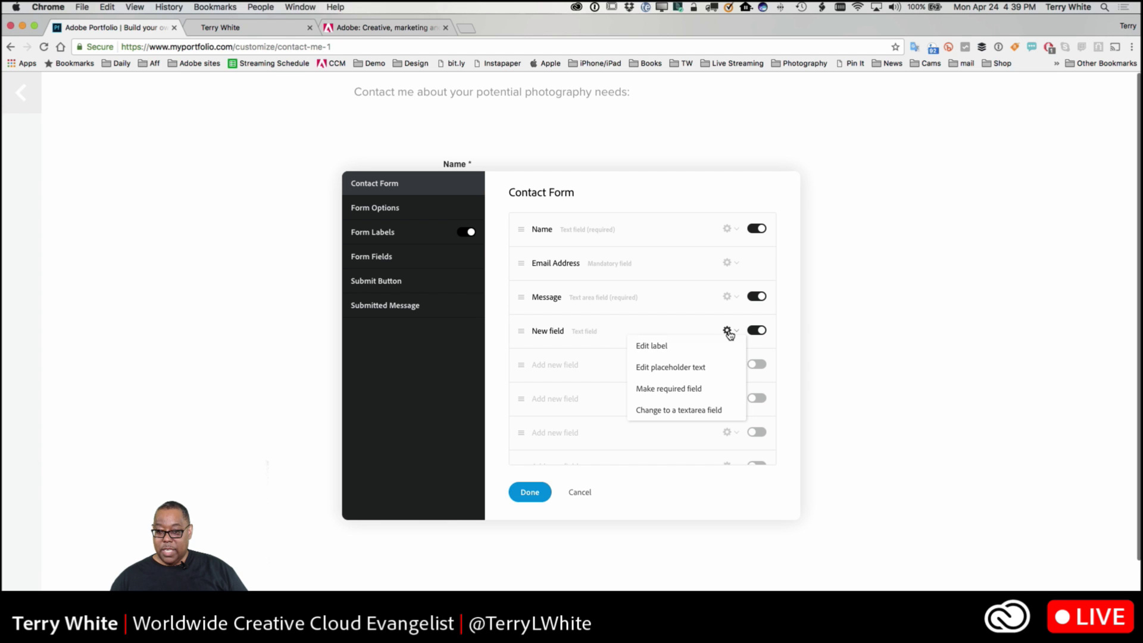
click(692, 347)
text(Phone)
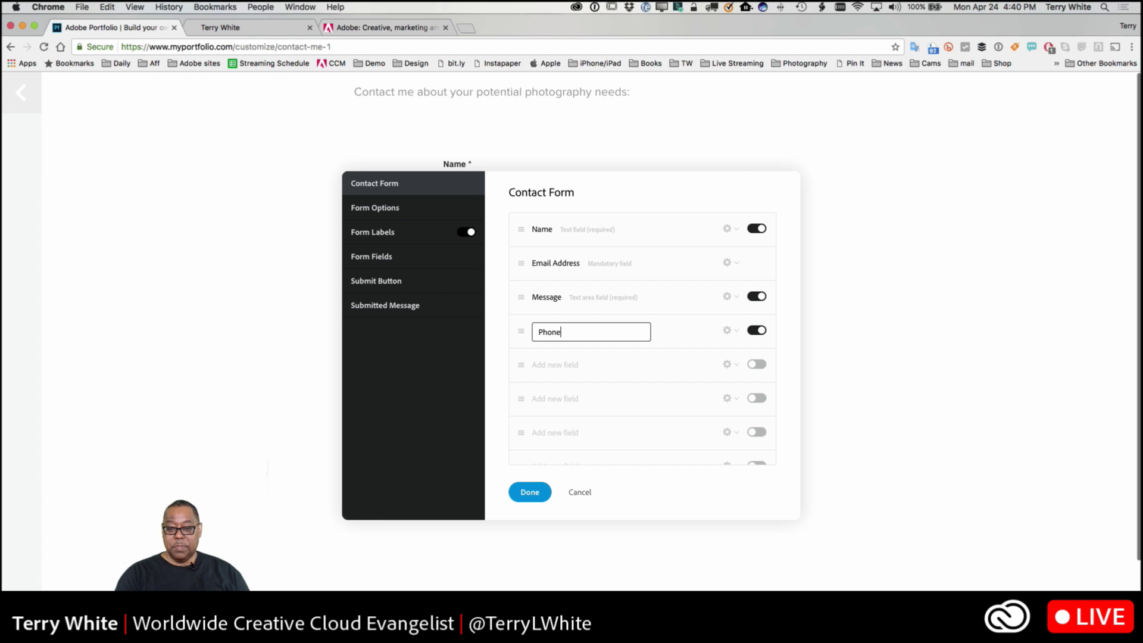
key(Return)
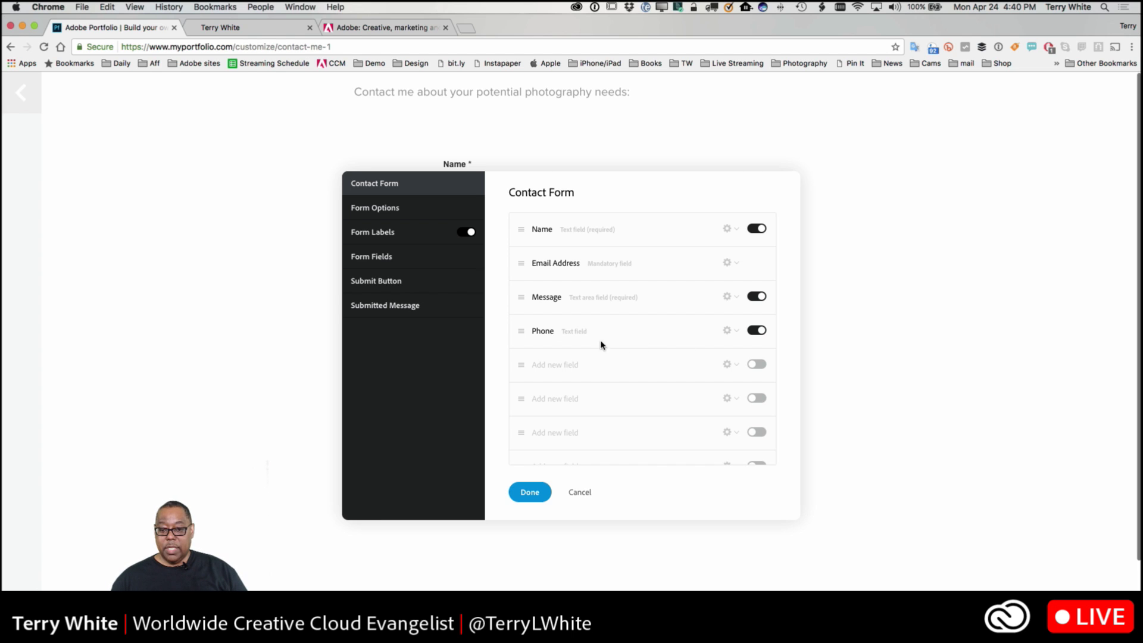
Step: Check the available options of the Phone and Email Address fields and save the contact form
click(727, 331)
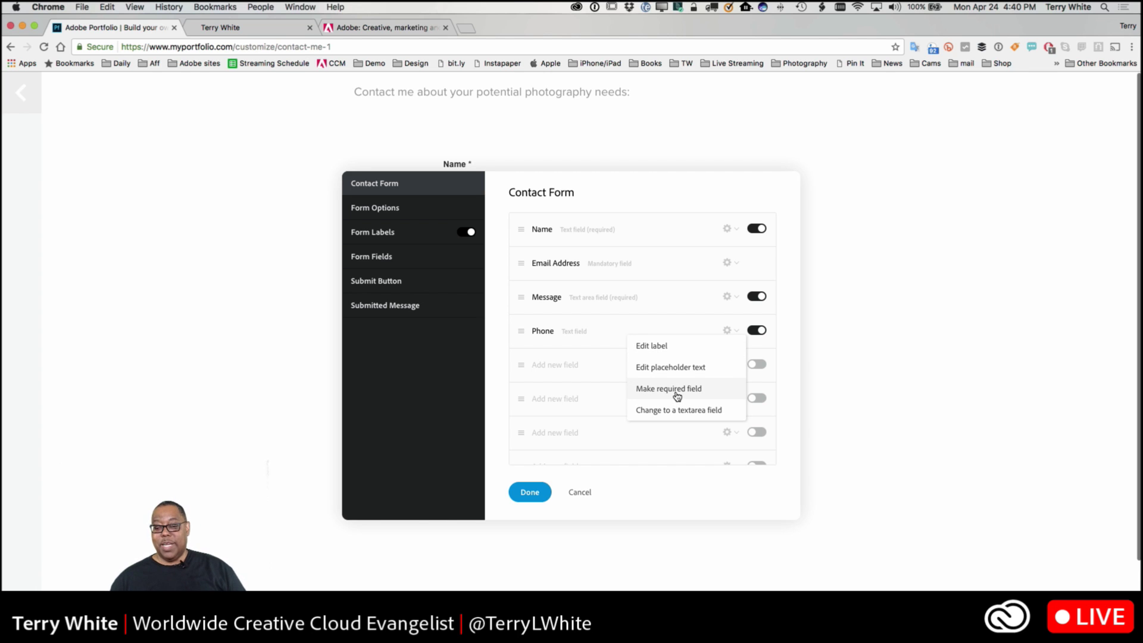
click(587, 362)
click(729, 264)
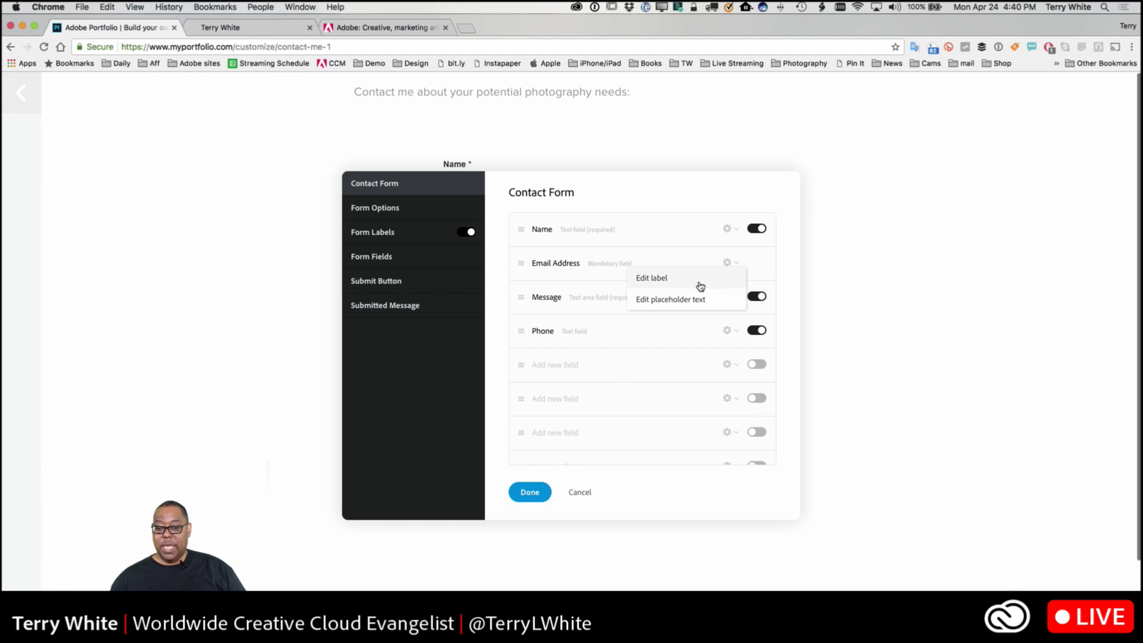
click(575, 285)
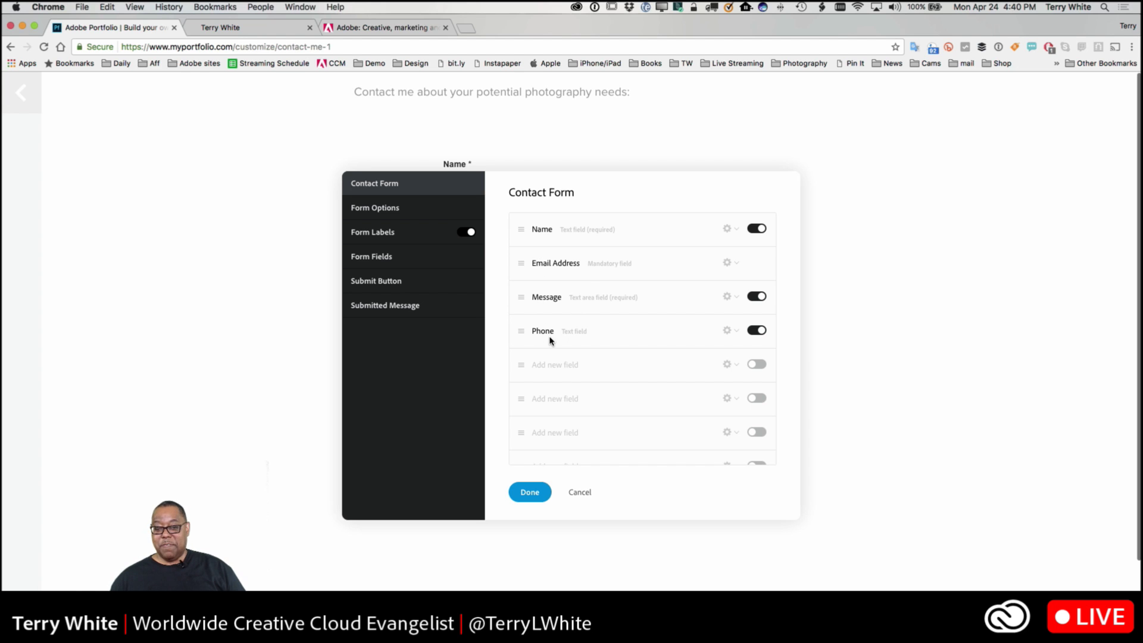
click(530, 493)
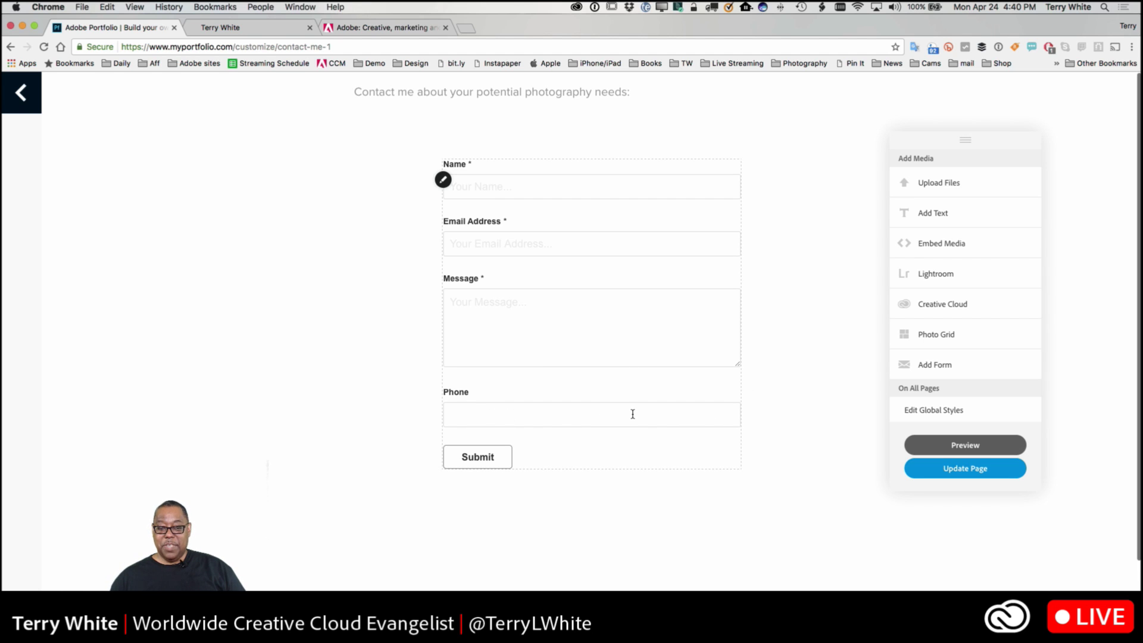
click(446, 182)
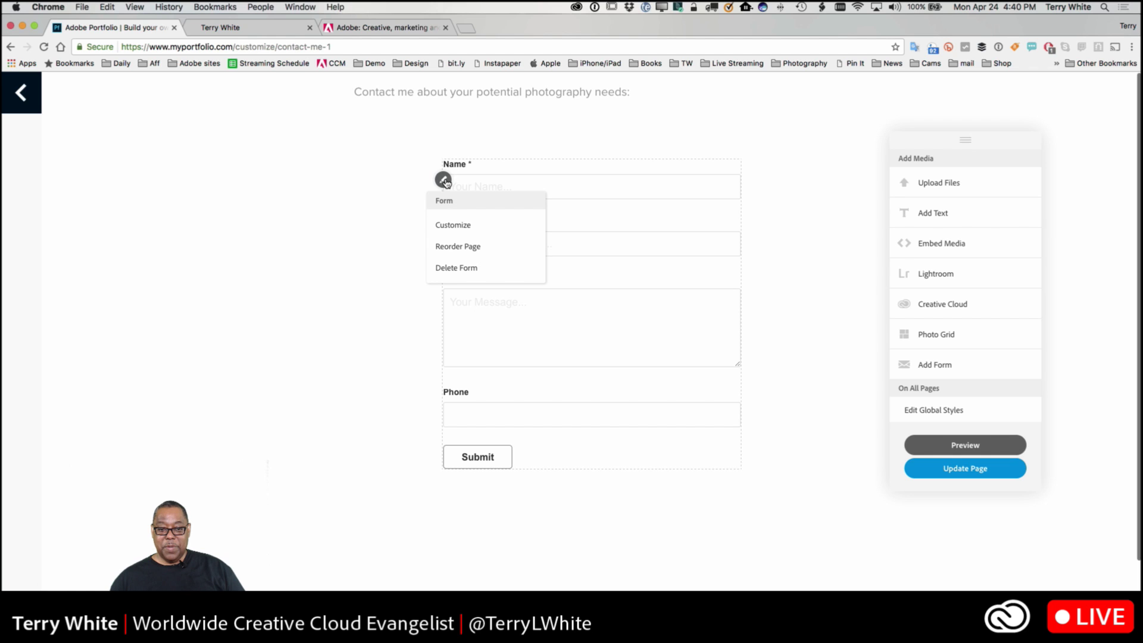
click(450, 253)
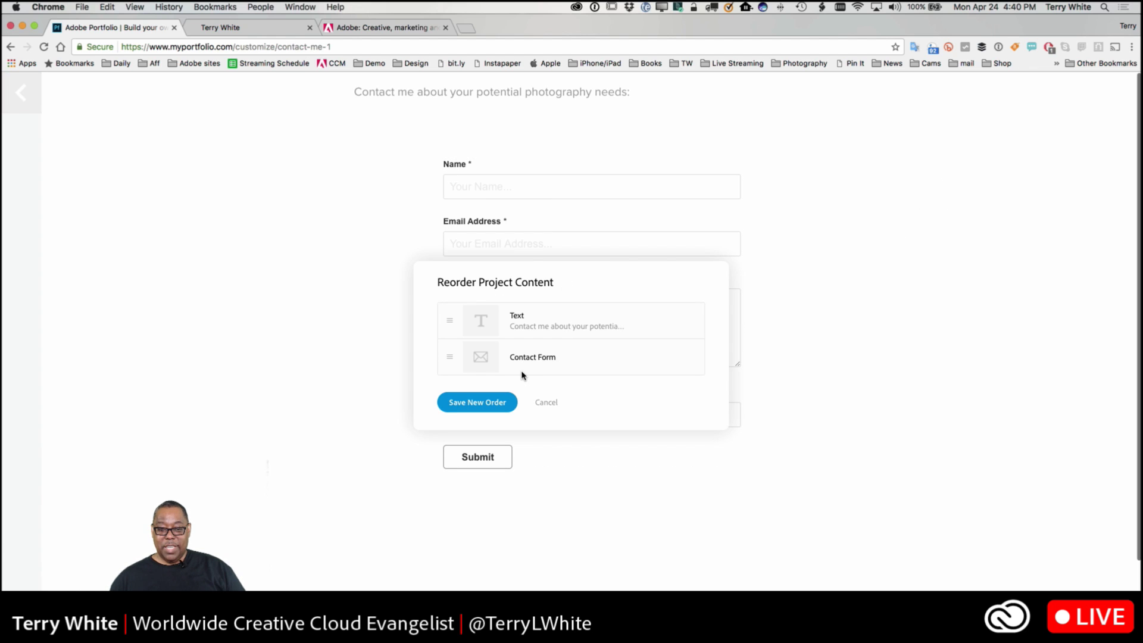
click(543, 403)
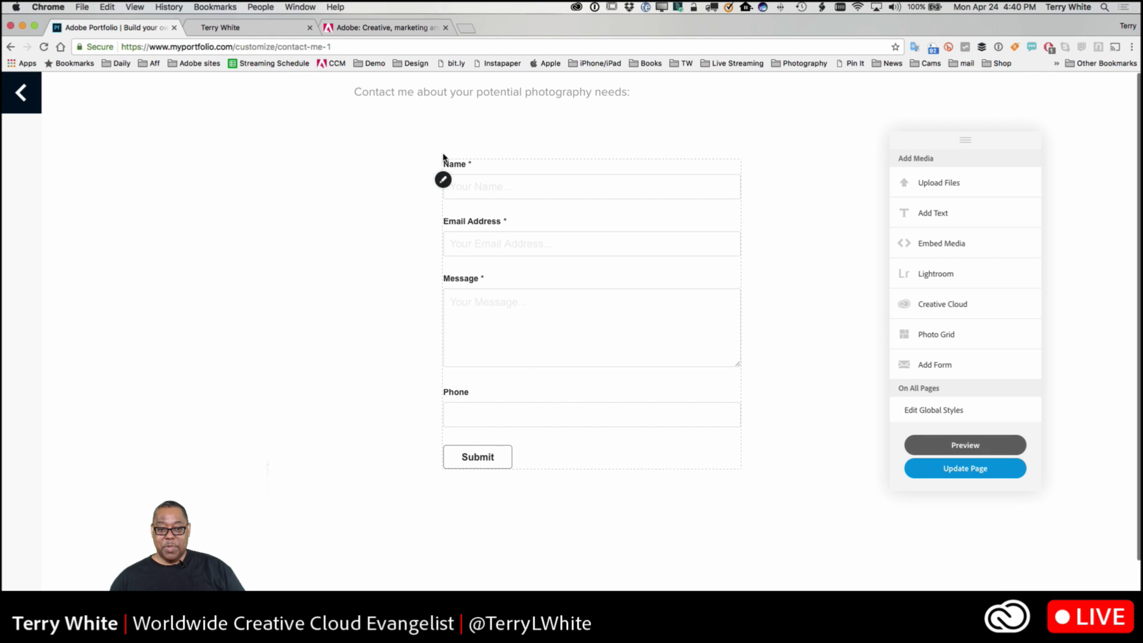
Step: Move the Phone field above the Message field in the contact form and save the form
click(443, 180)
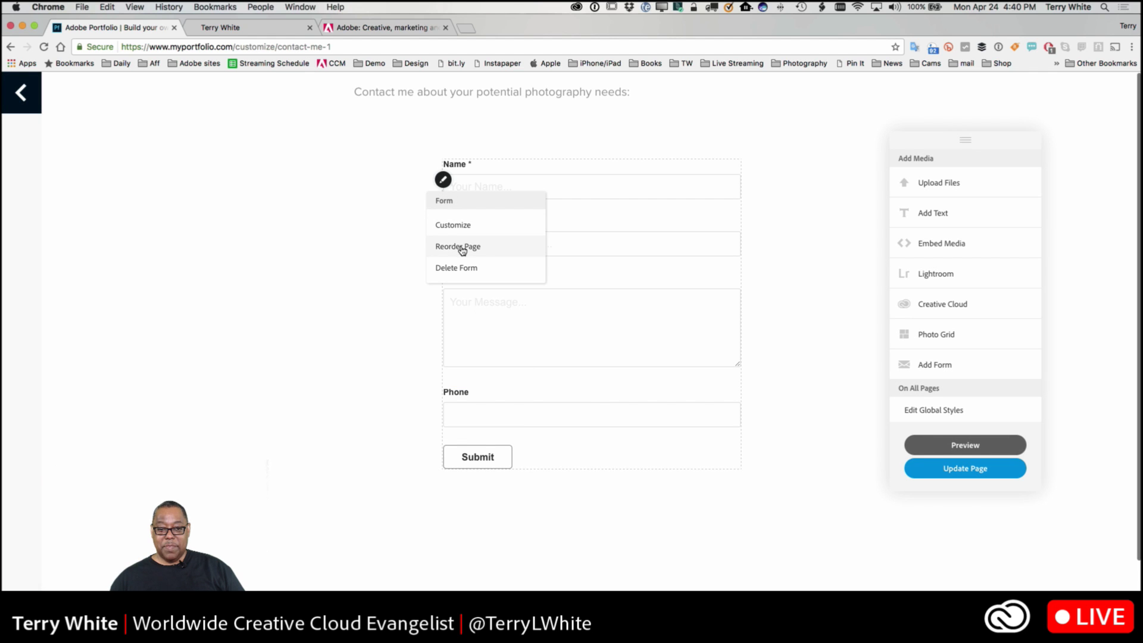
click(459, 225)
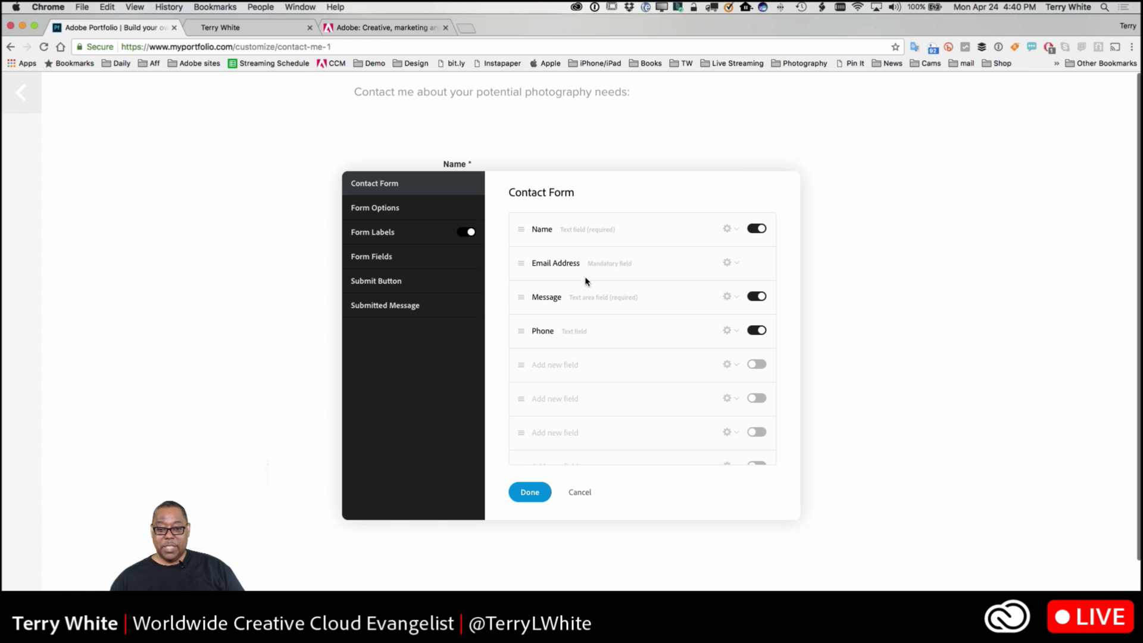
drag(522, 332, 522, 296)
click(529, 493)
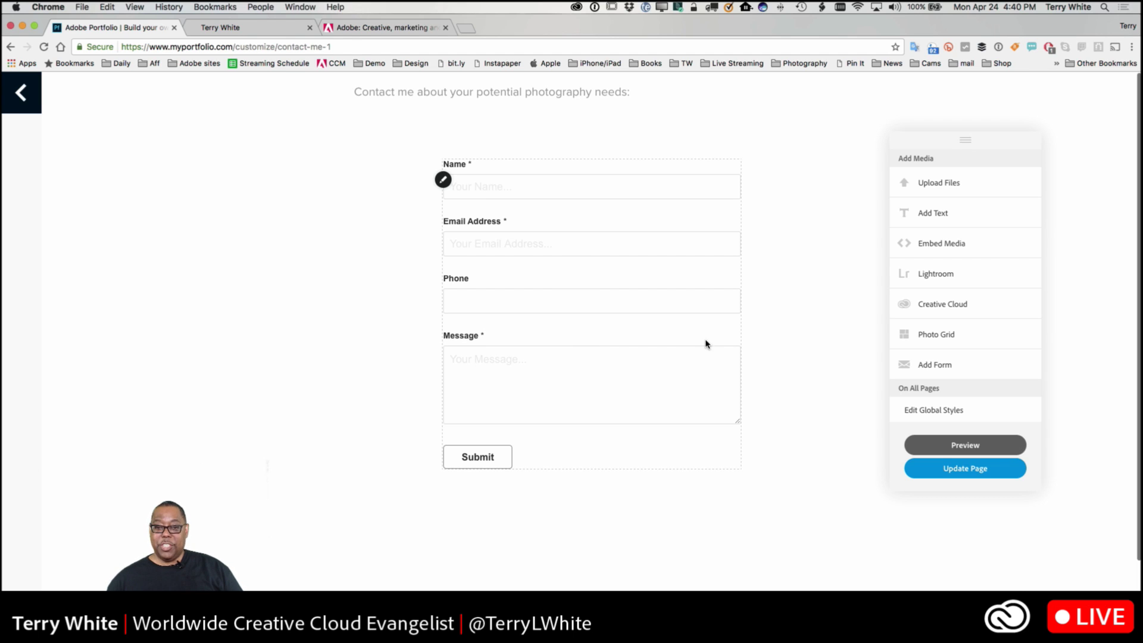
Step: Update the Contact Me page with the edited form and return to the site's home view
scroll(768, 331, up, 1)
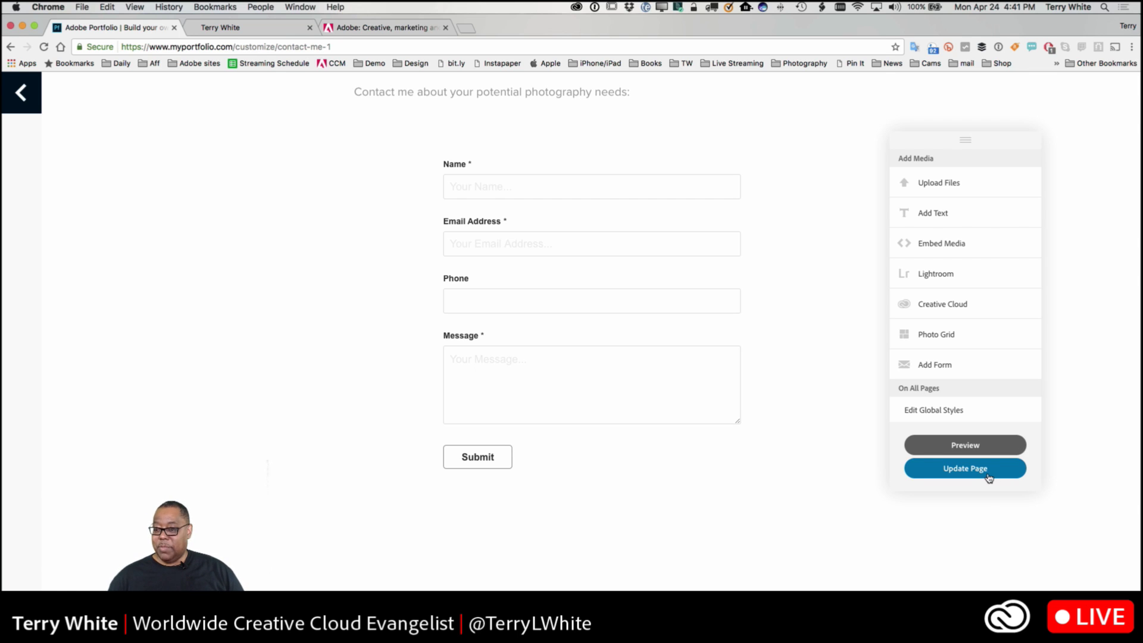
click(951, 471)
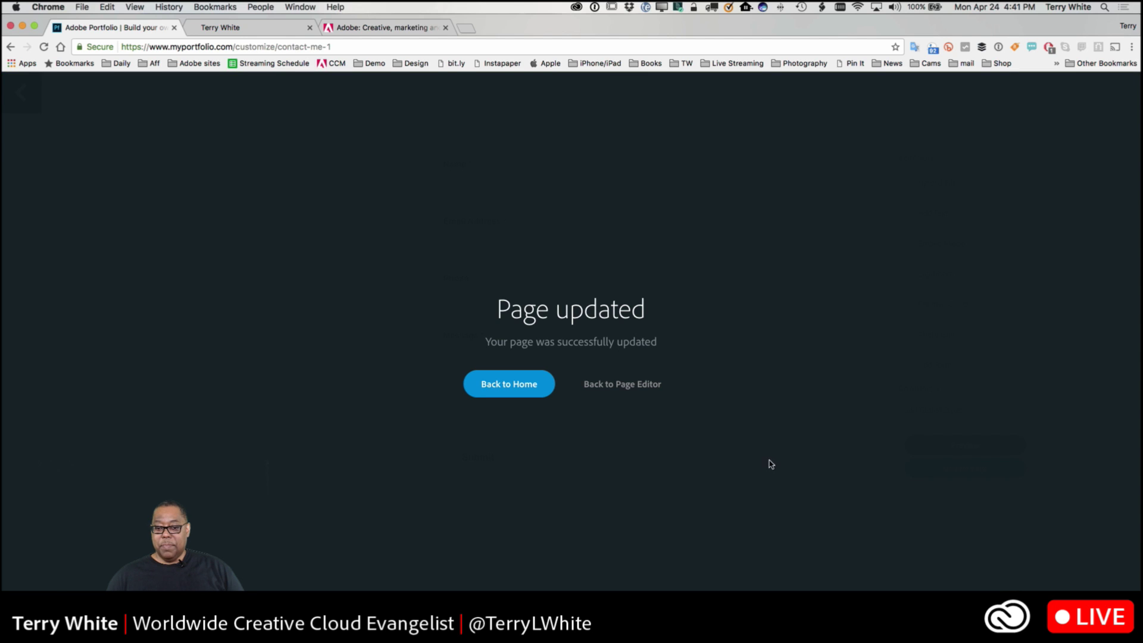
click(503, 388)
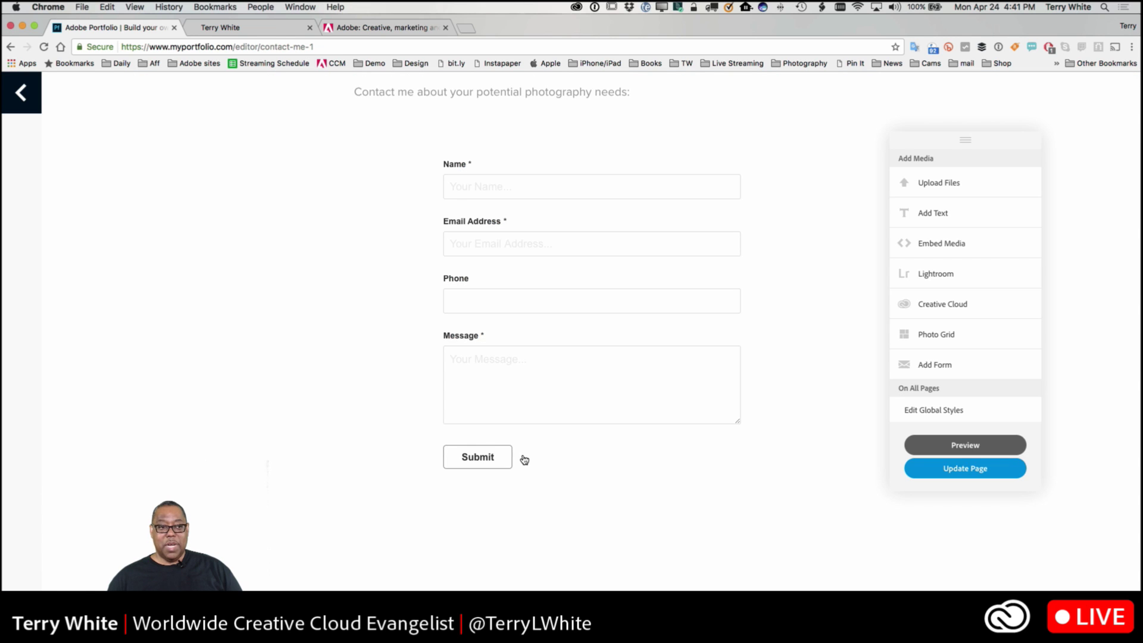
click(159, 140)
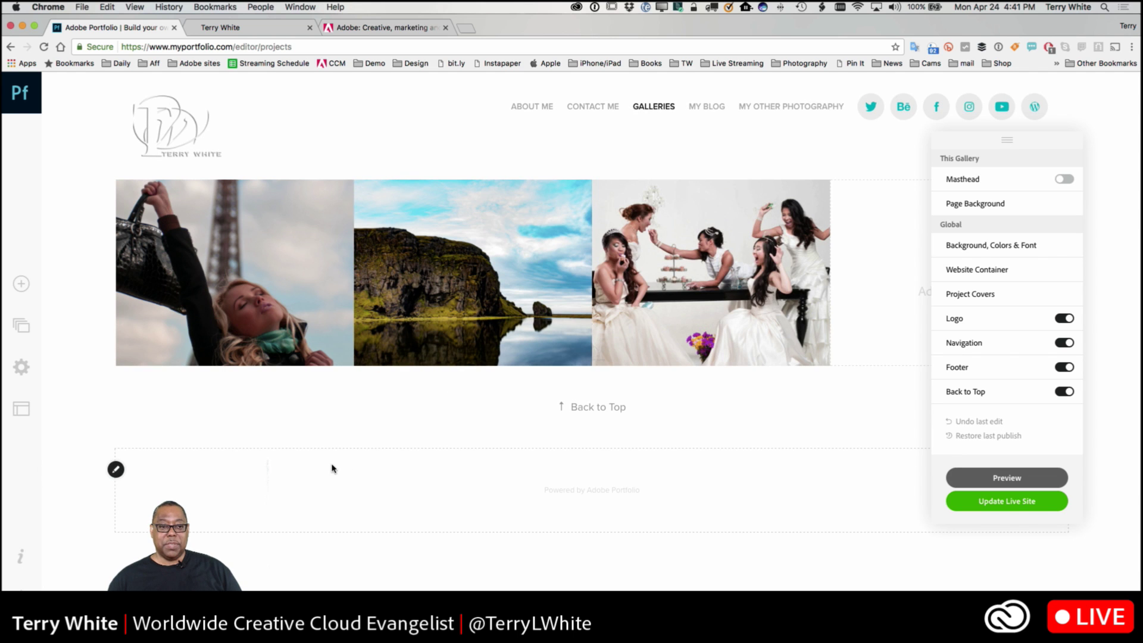
Step: Open the About Me page and review its header, text and studio photo
click(533, 108)
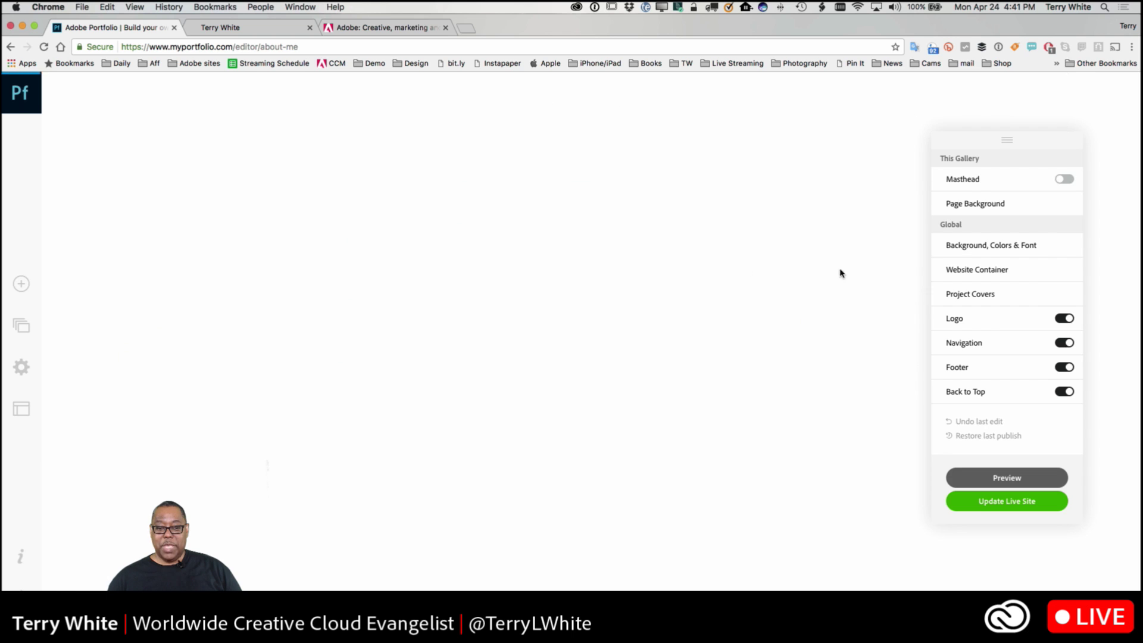
scroll(857, 330, down, 5)
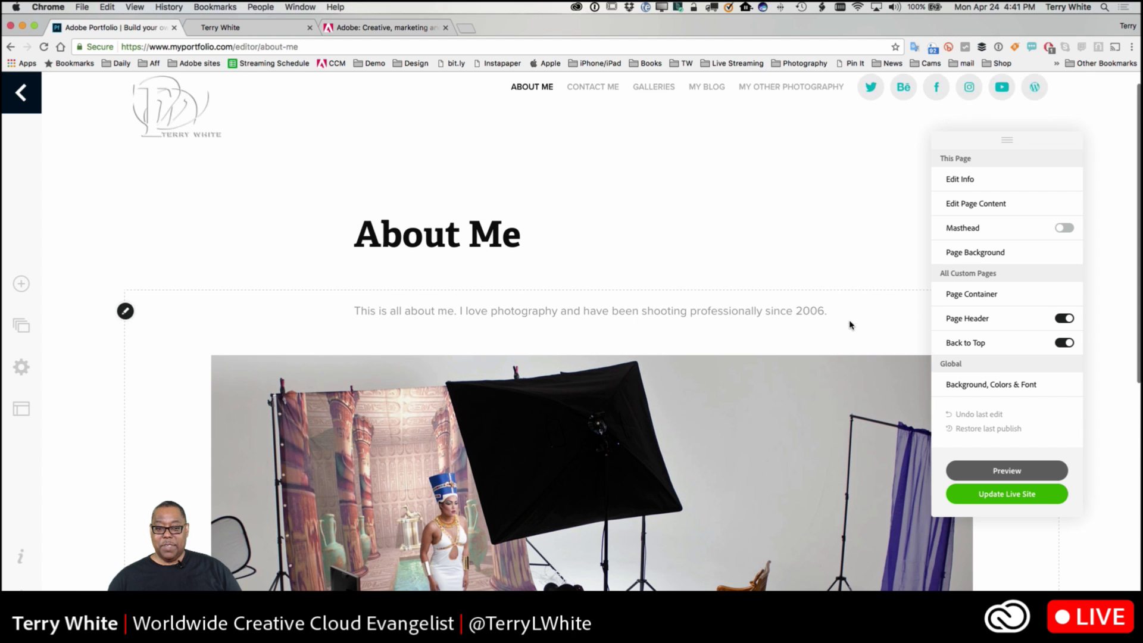
scroll(833, 334, up, 6)
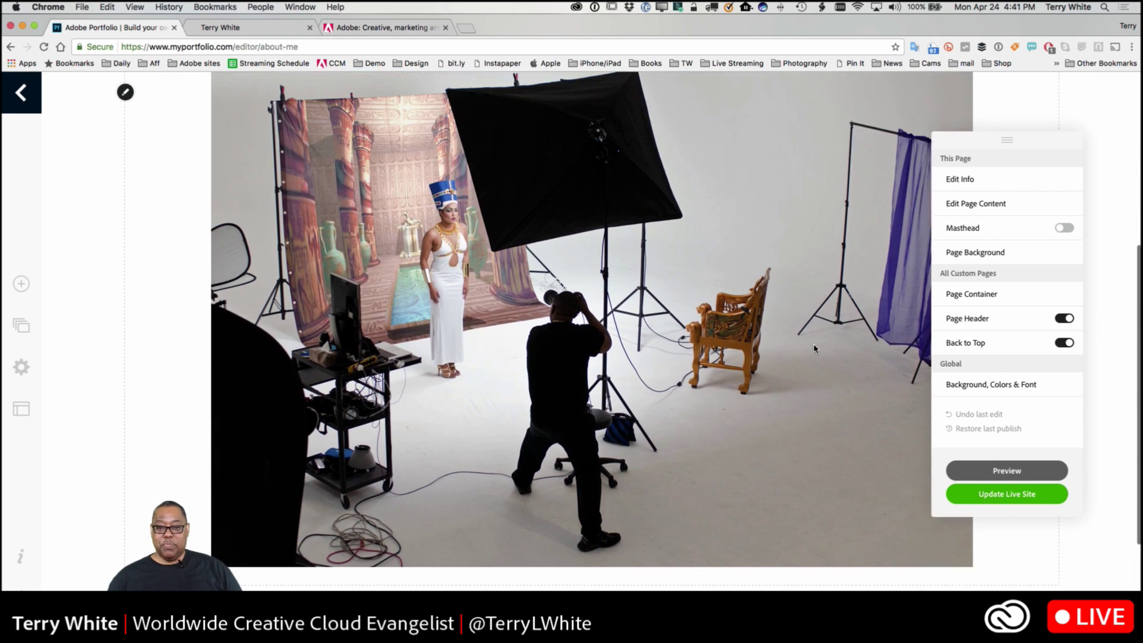
scroll(557, 460, down, 6)
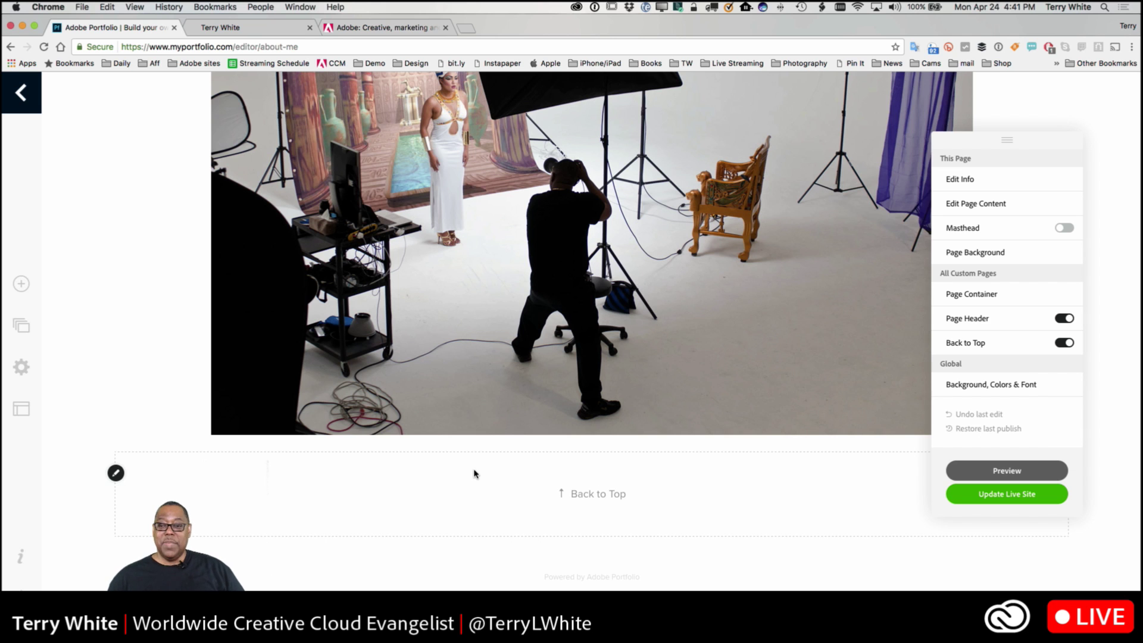
scroll(474, 474, up, 10)
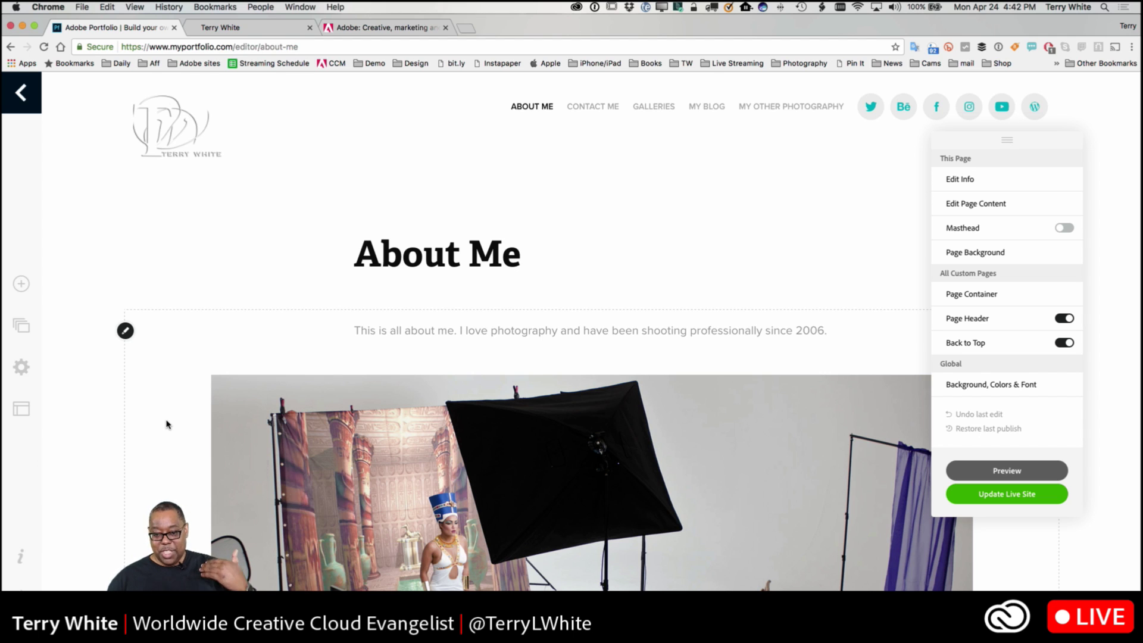
Step: Open the site settings and examine the Portfolio URL and Custom Domain Name options
click(21, 375)
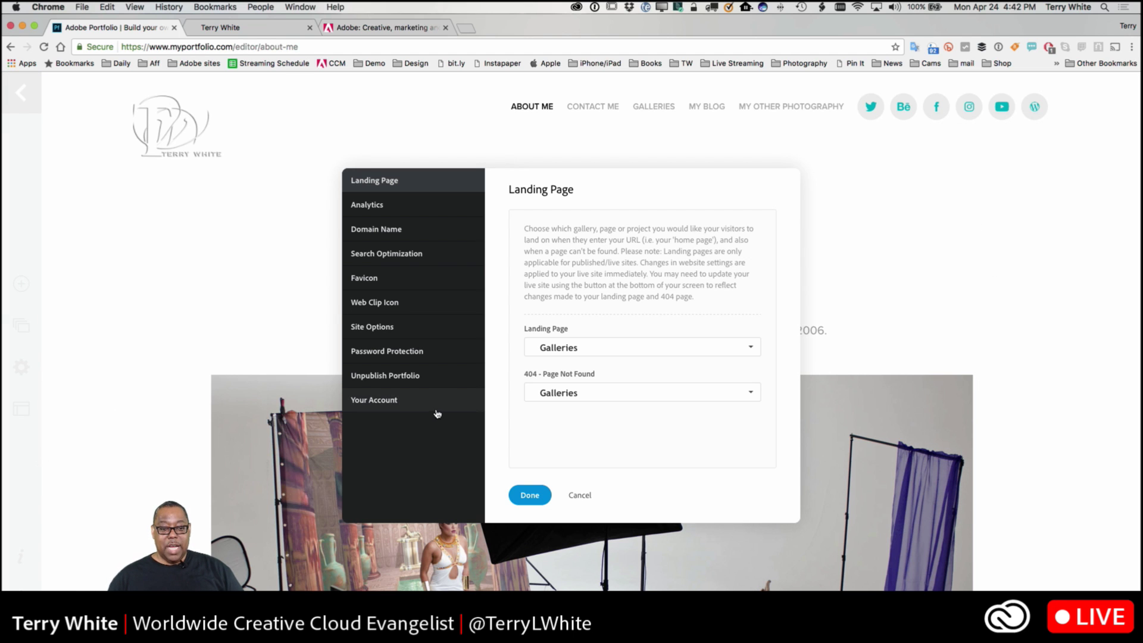
click(378, 234)
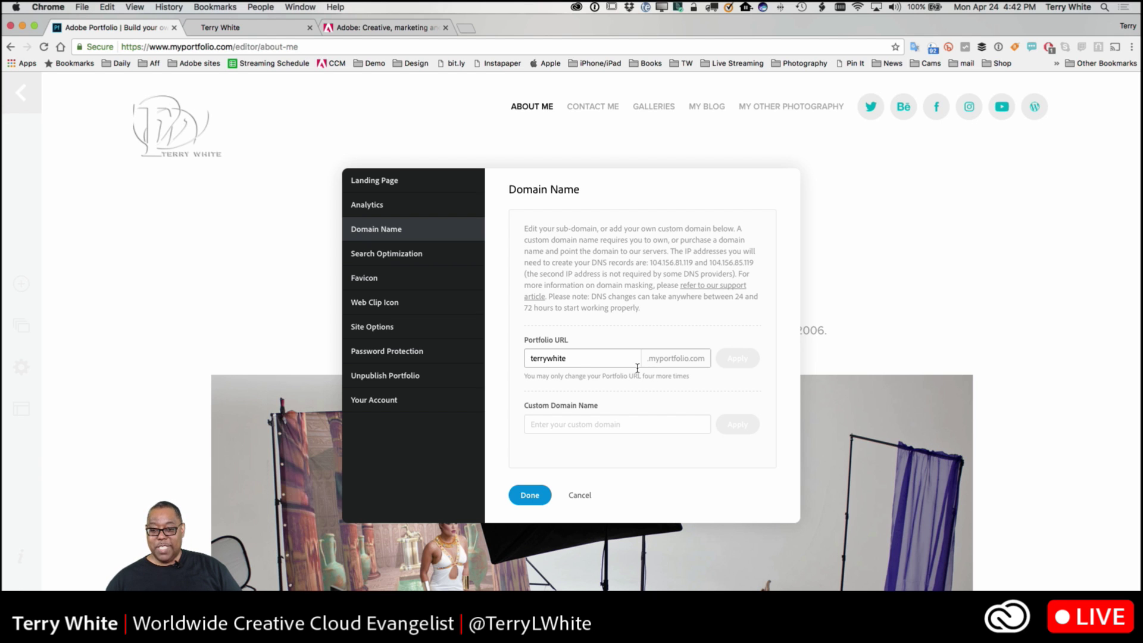
click(604, 427)
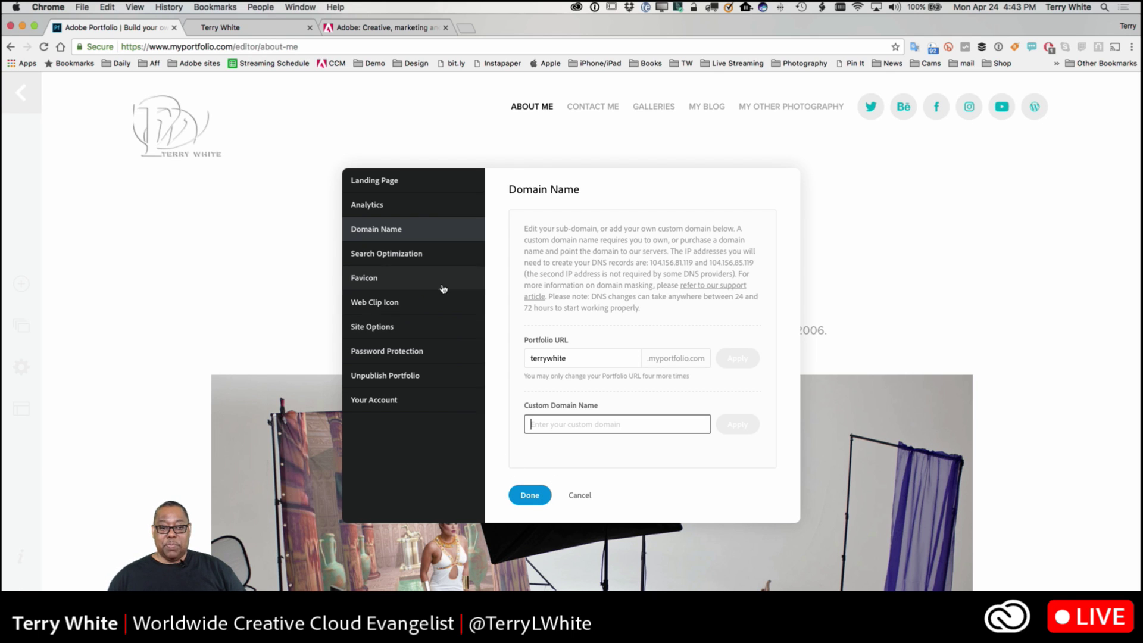
Step: Examine the Landing Page setting and the pages, galleries and projects offered as the site's landing page
click(406, 187)
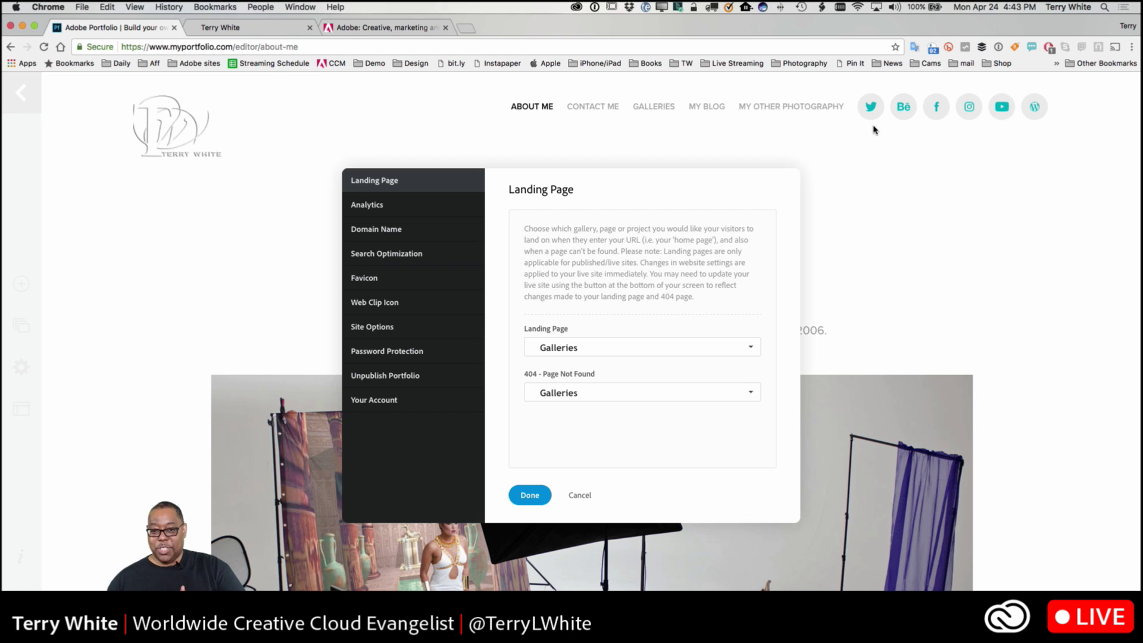
click(581, 349)
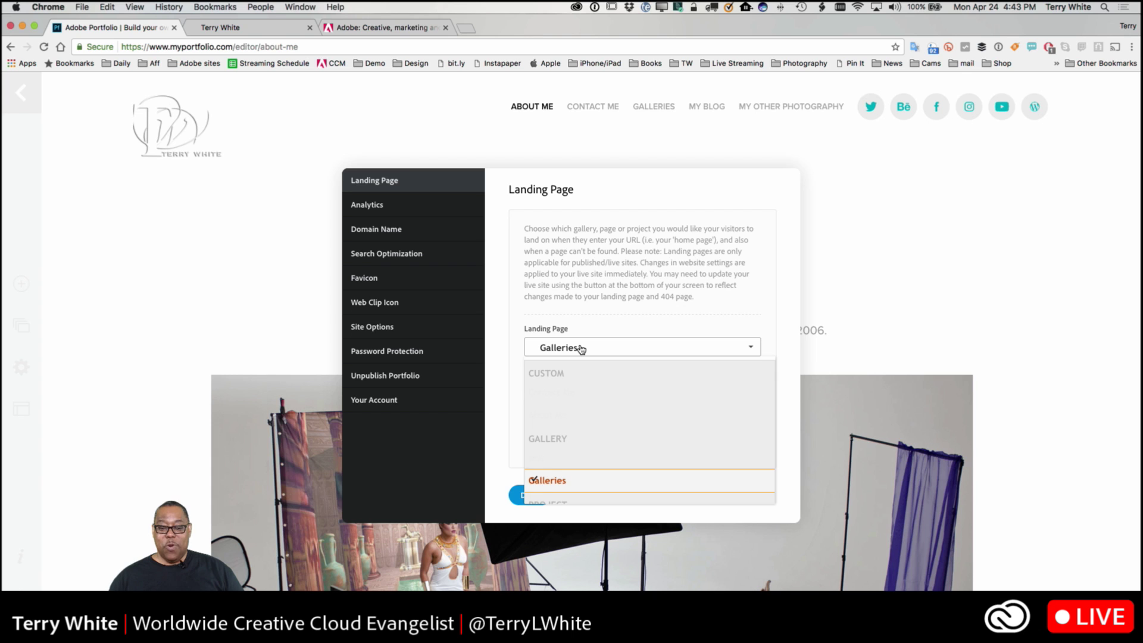
scroll(590, 442, down, 4)
scroll(598, 431, up, 1)
scroll(597, 429, up, 5)
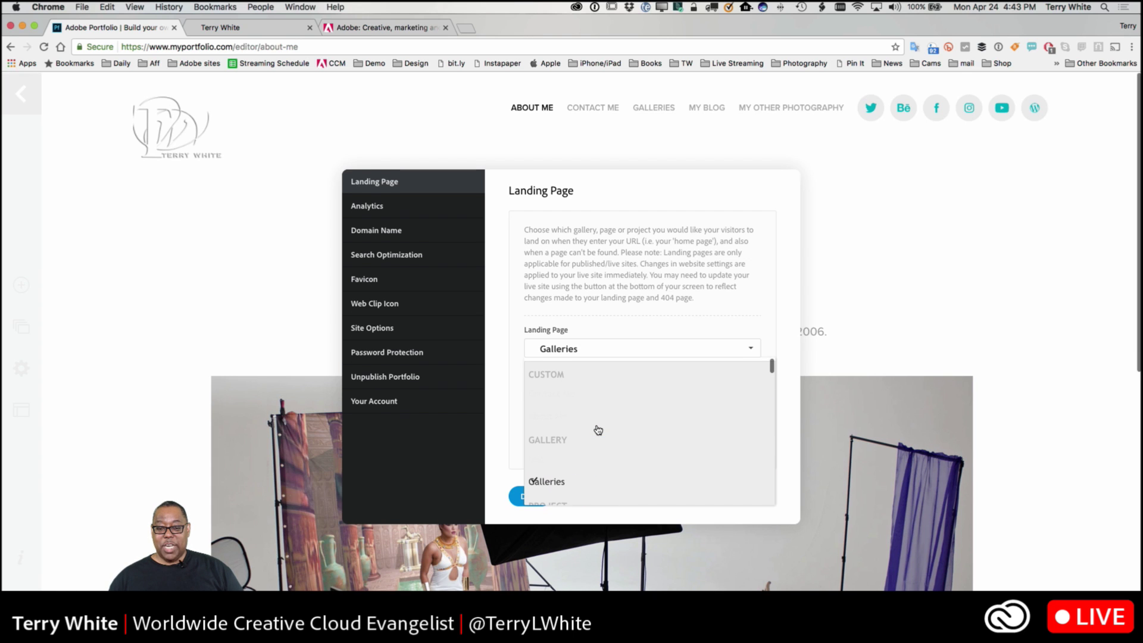
click(617, 322)
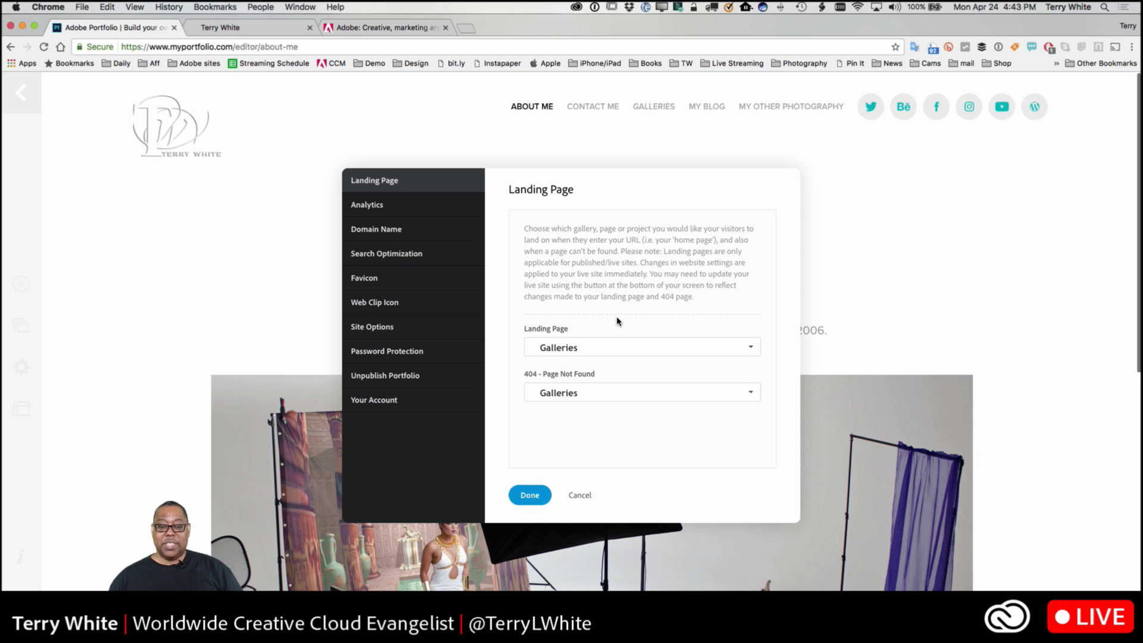
Step: Review the Analytics, Domain Name, Search Optimization and Favicon sections of the site settings
click(382, 209)
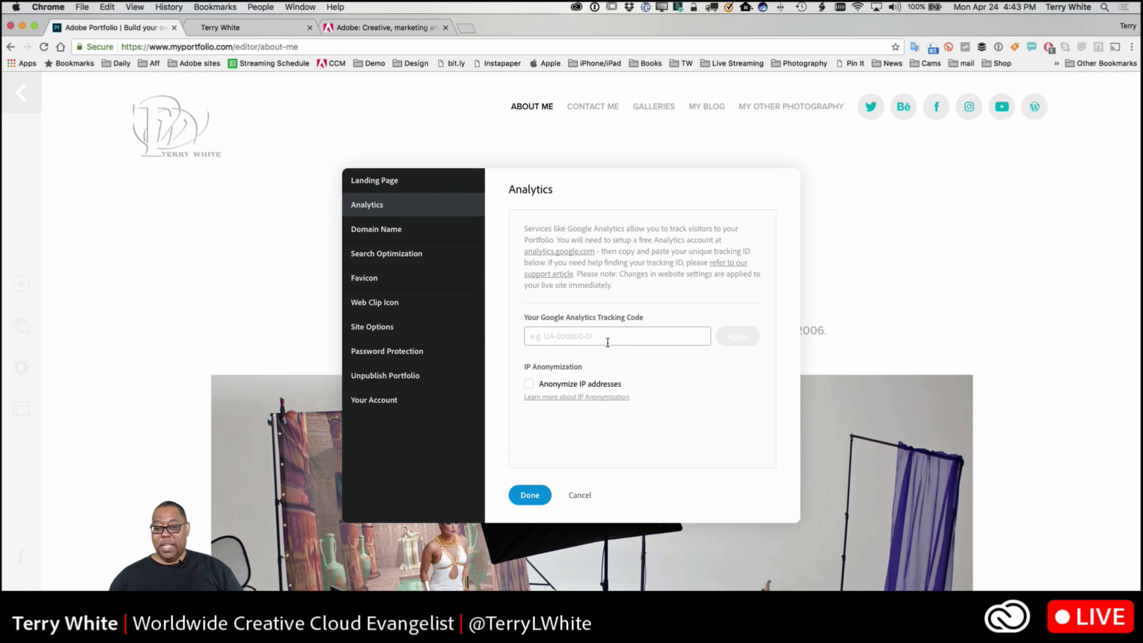
click(402, 231)
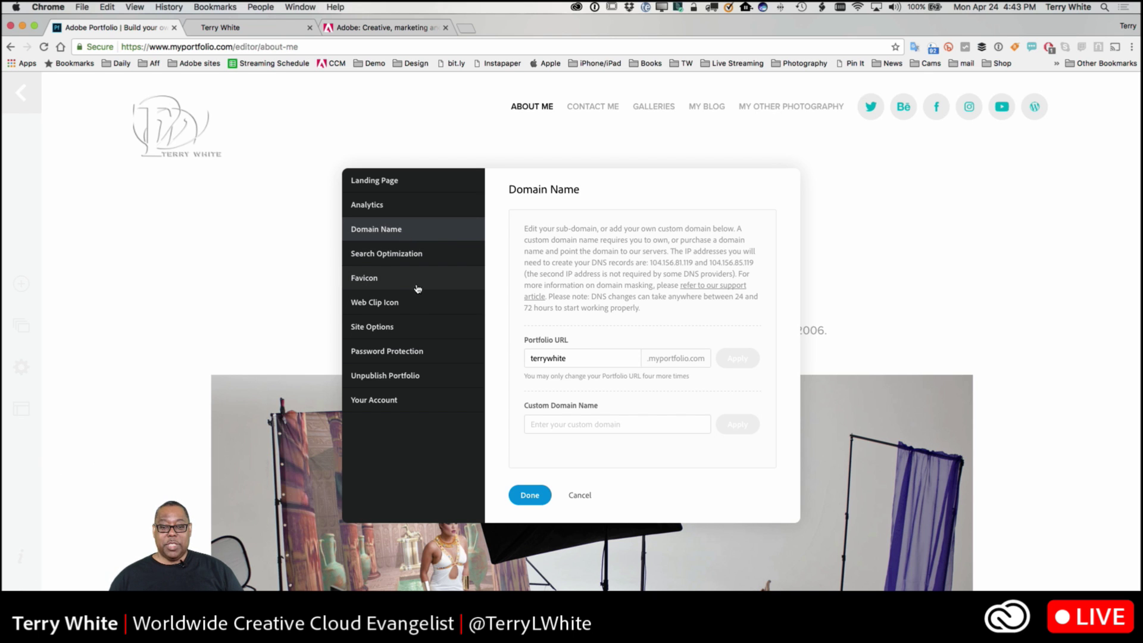
click(408, 255)
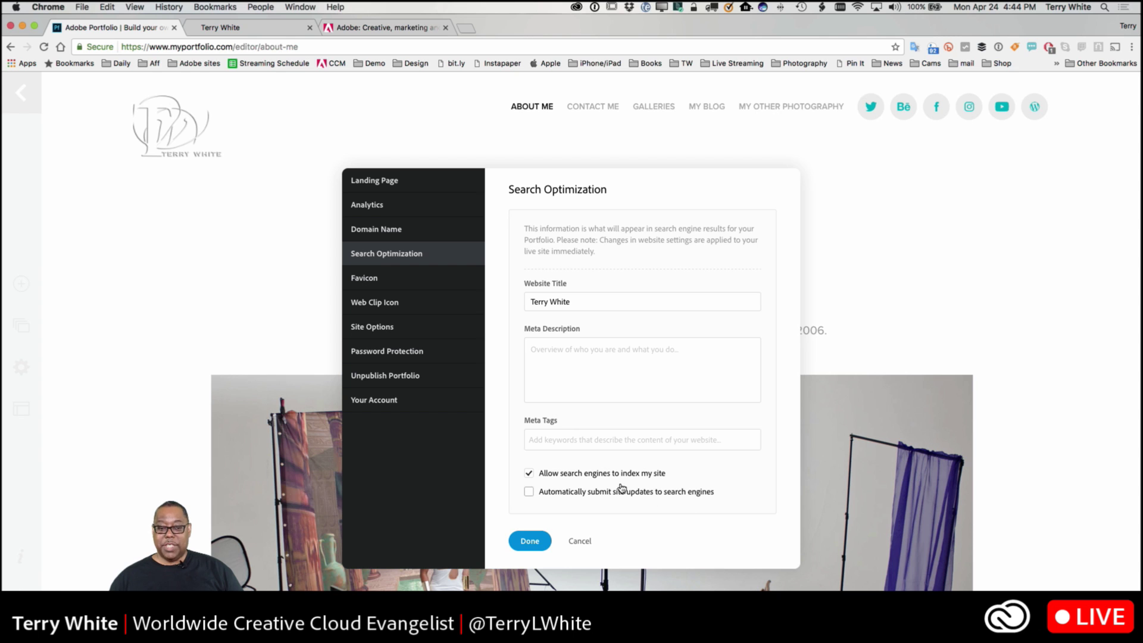
click(380, 279)
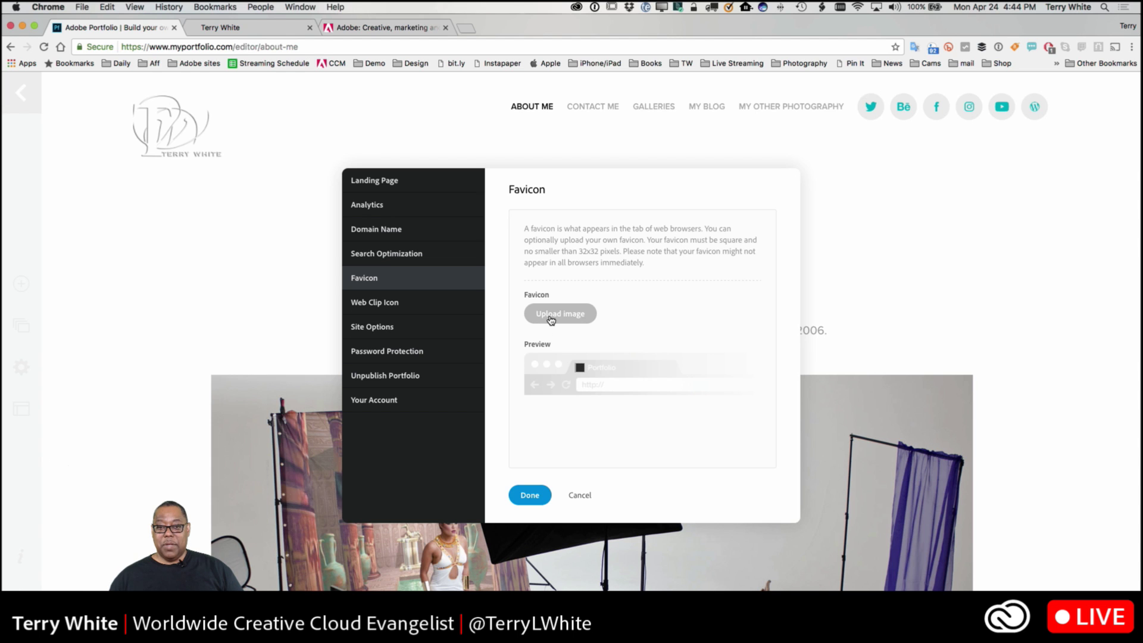
Step: Open terrywhitephotography.com in a new browser tab, view its home page and return to the portfolio editor
click(466, 28)
text(terrywhitephotography.com)
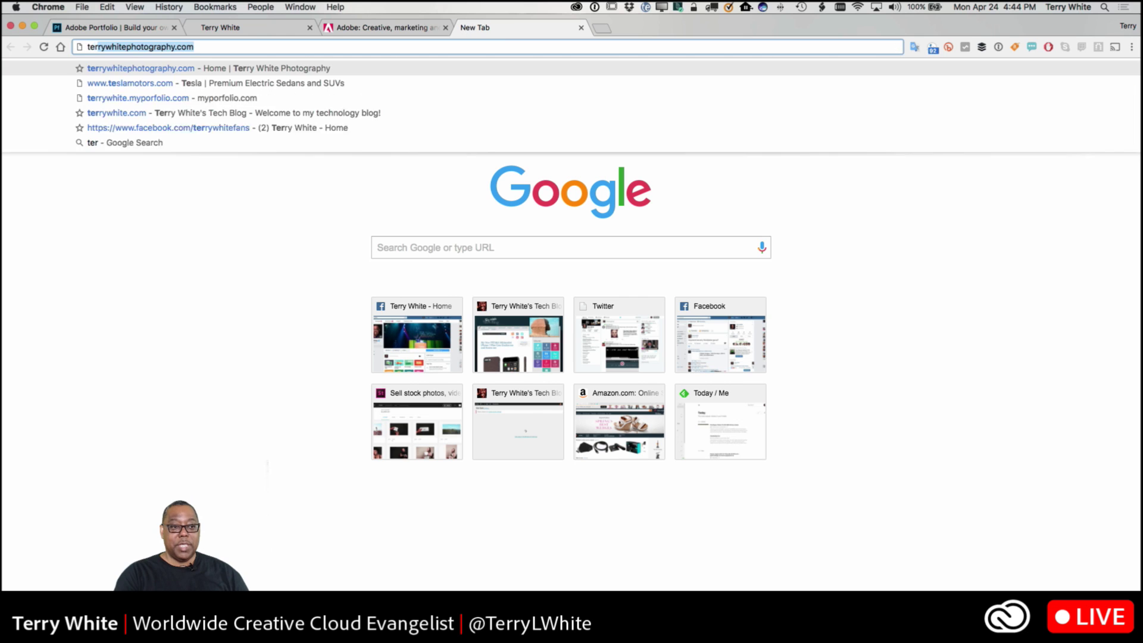
key(Return)
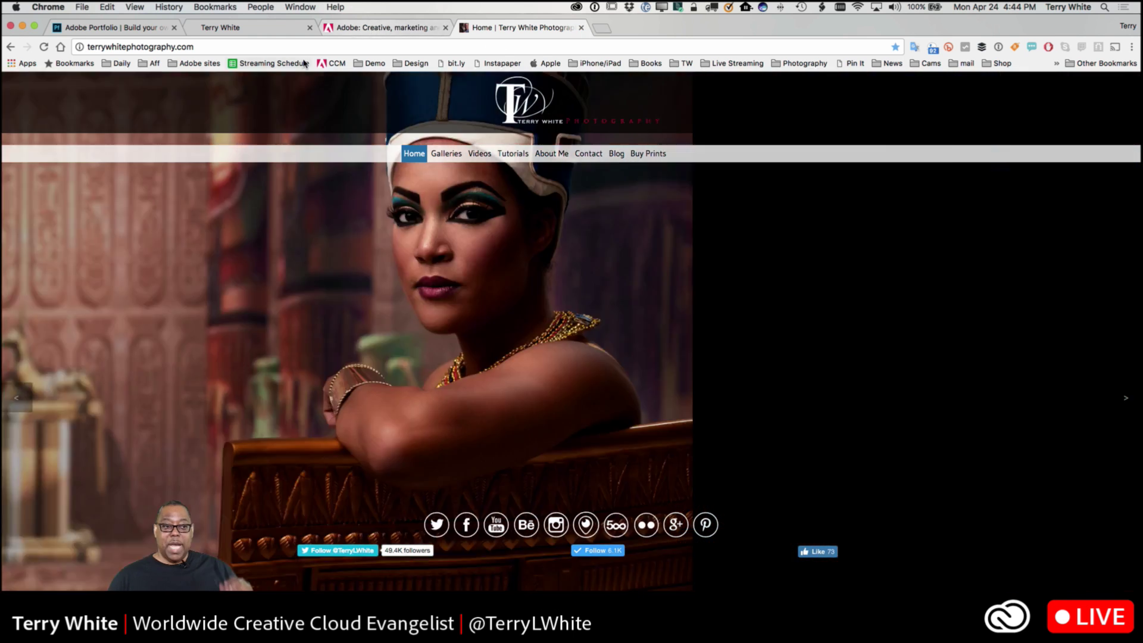
key(super+1)
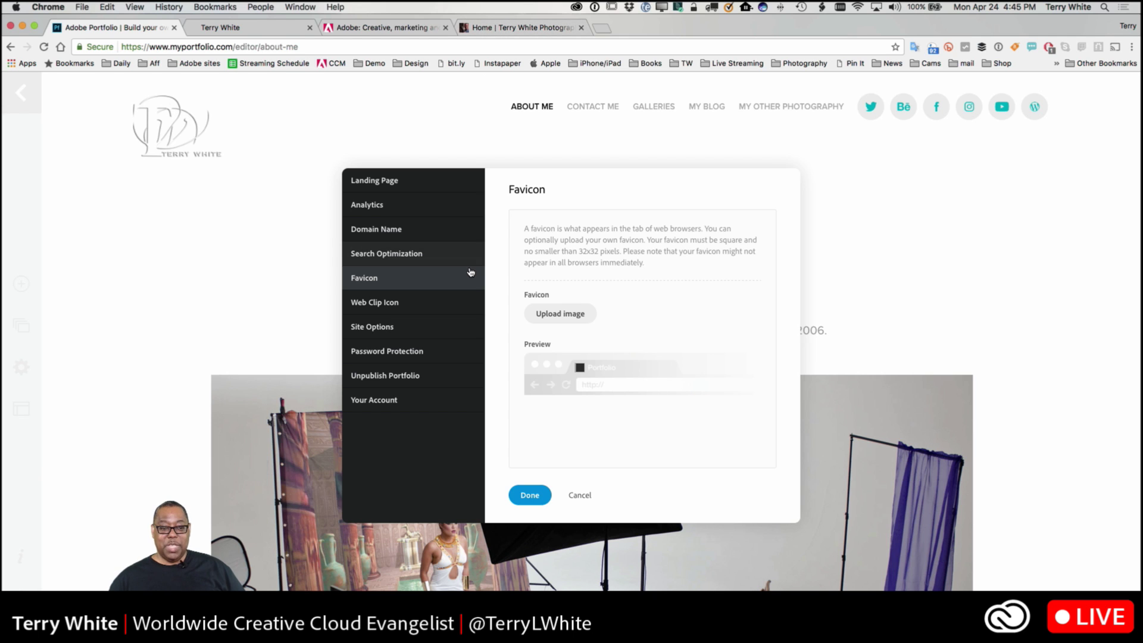
Step: Review the Web Clip Icon, Site Options, Password Protection and Unpublish Portfolio settings and close the site settings
click(405, 311)
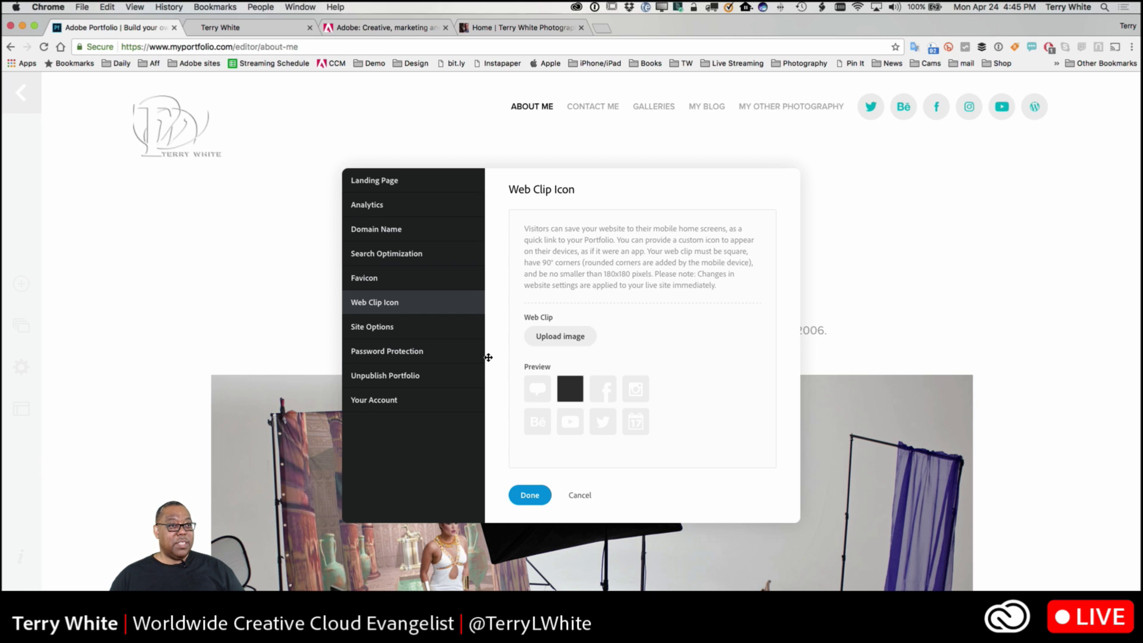
click(378, 328)
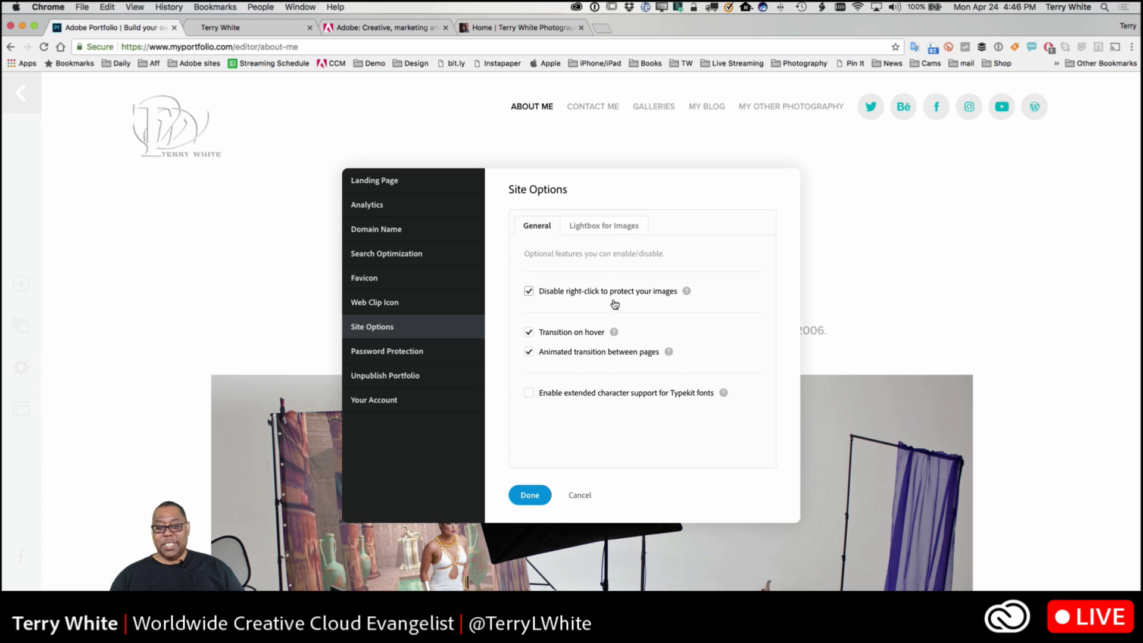
click(393, 353)
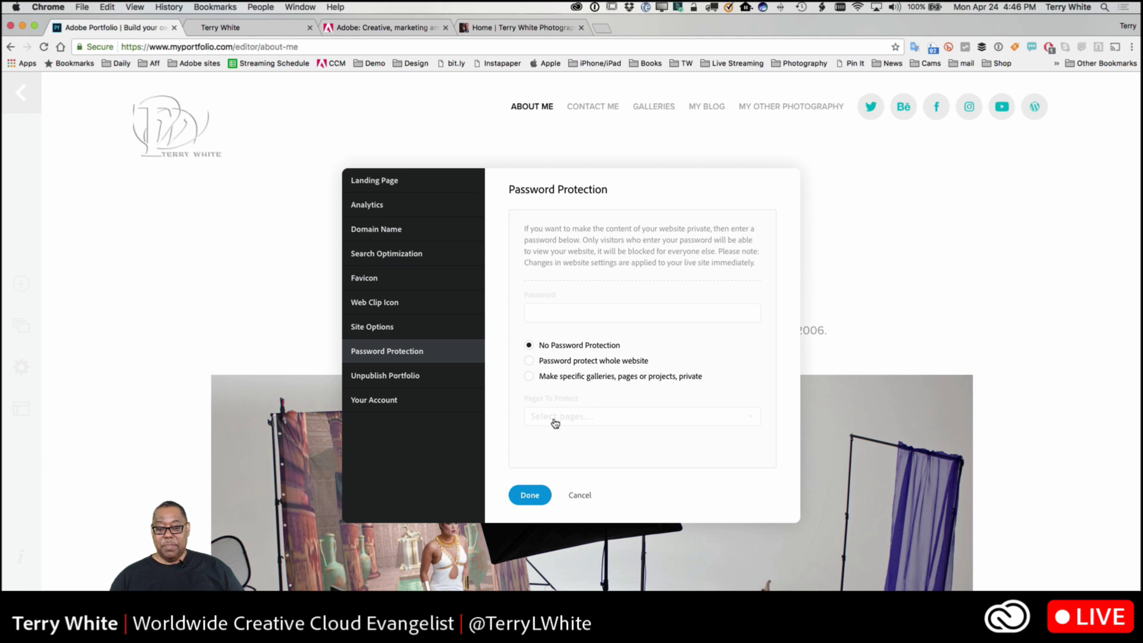
click(395, 380)
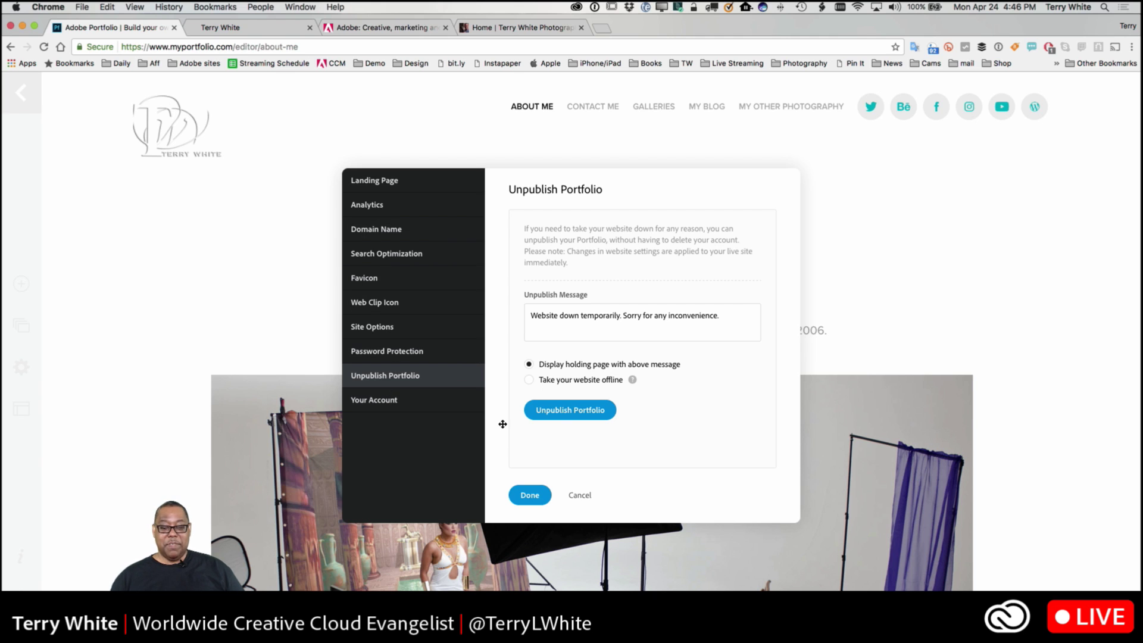
click(530, 495)
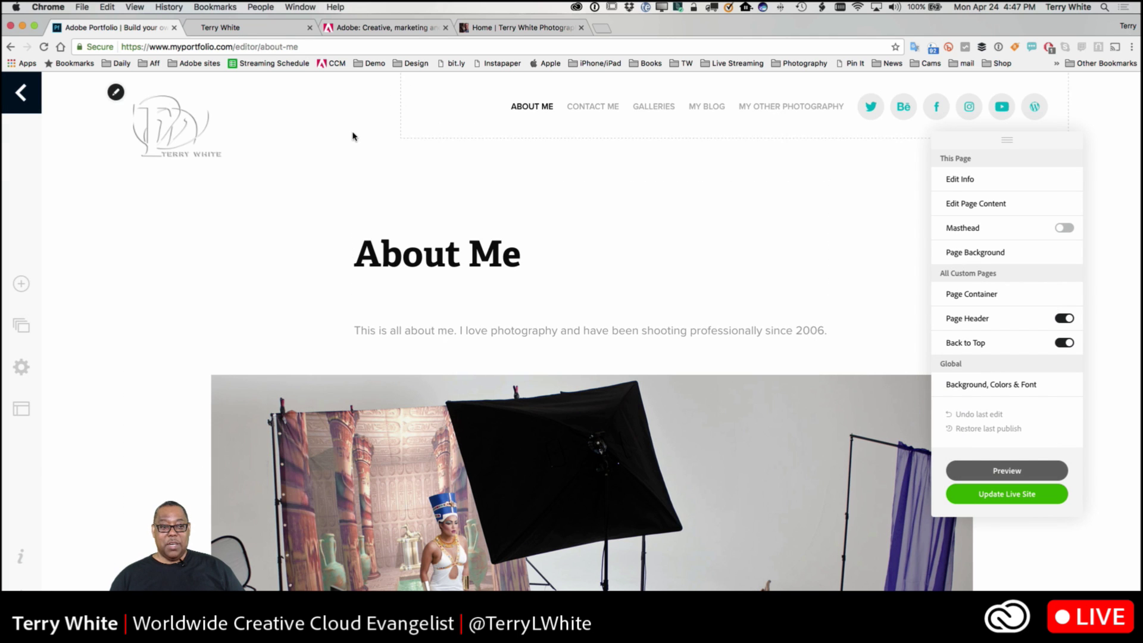
Step: Publish the current edits to the live site and view the published portfolio
click(995, 494)
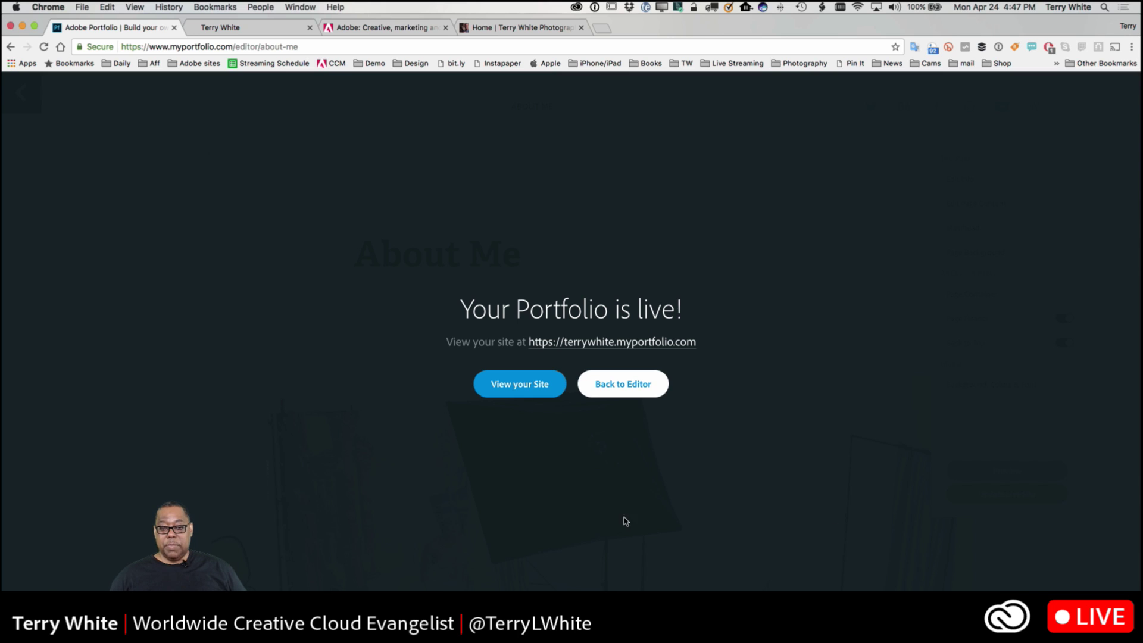
right_click(503, 386)
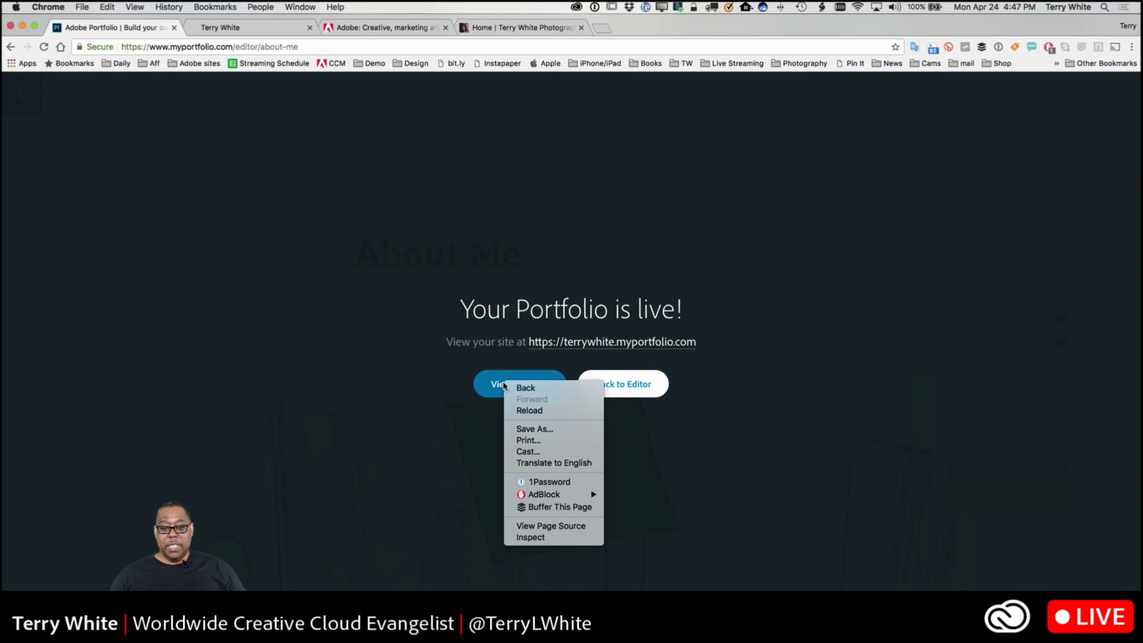
click(481, 387)
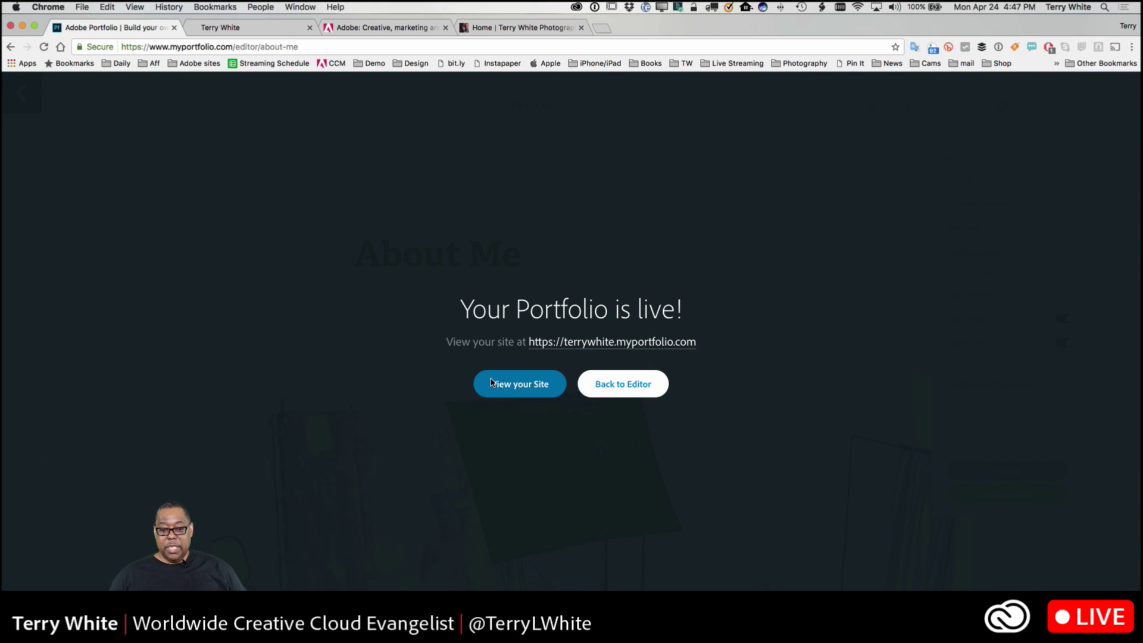
click(481, 387)
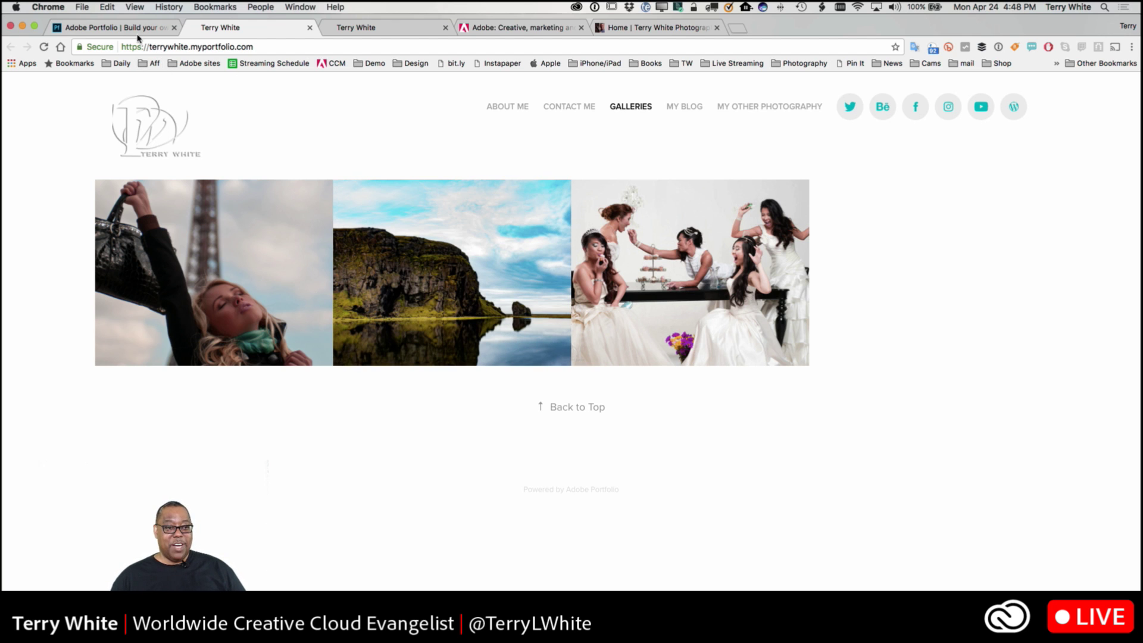
Step: Return to the portfolio editor and switch the site to the Lukas layout, continuing from its saved version
click(114, 26)
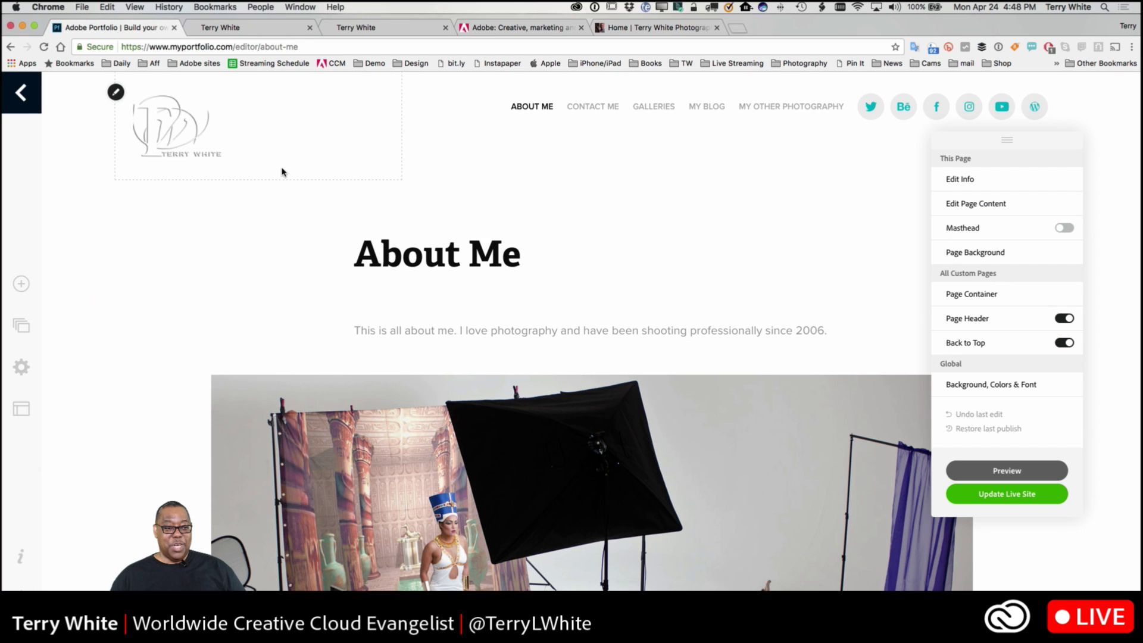
click(24, 408)
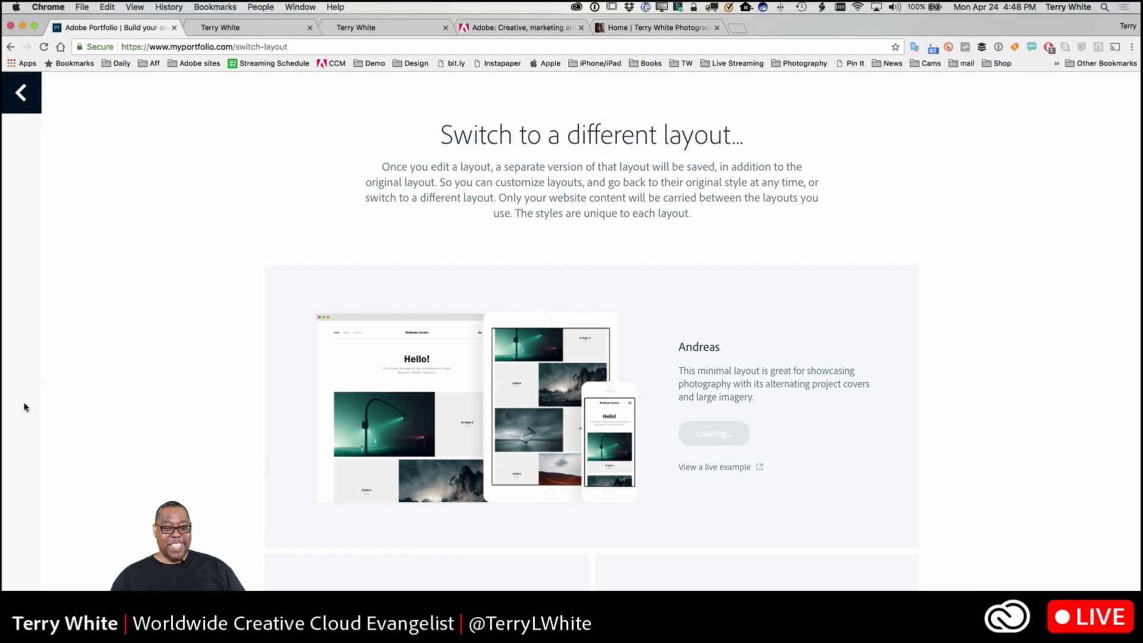
scroll(975, 393, down, 5)
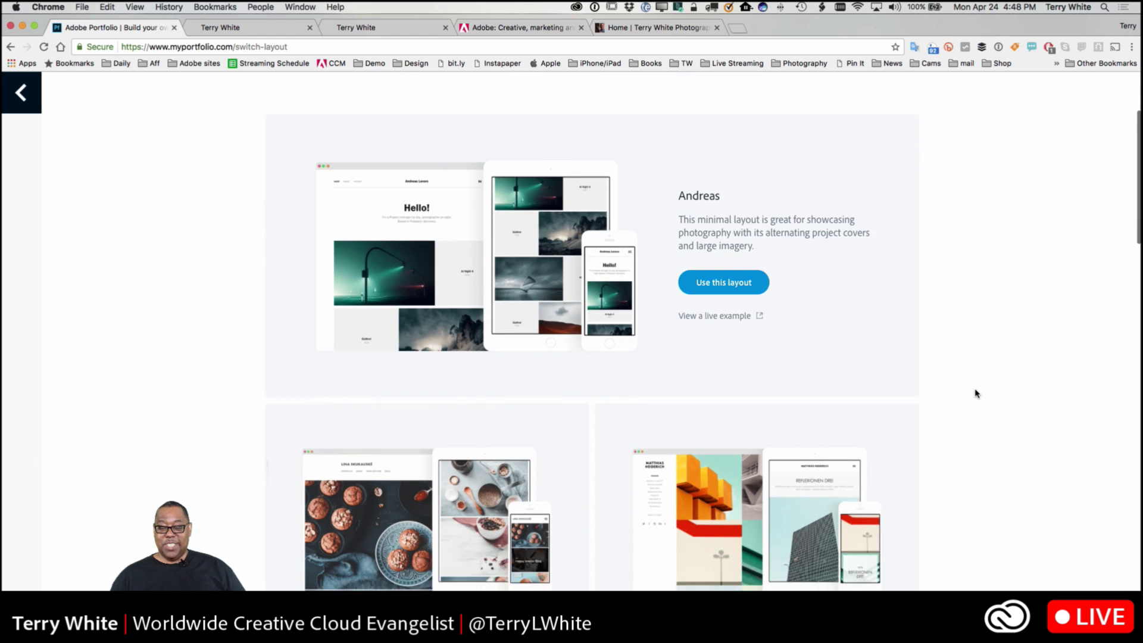
scroll(975, 393, down, 10)
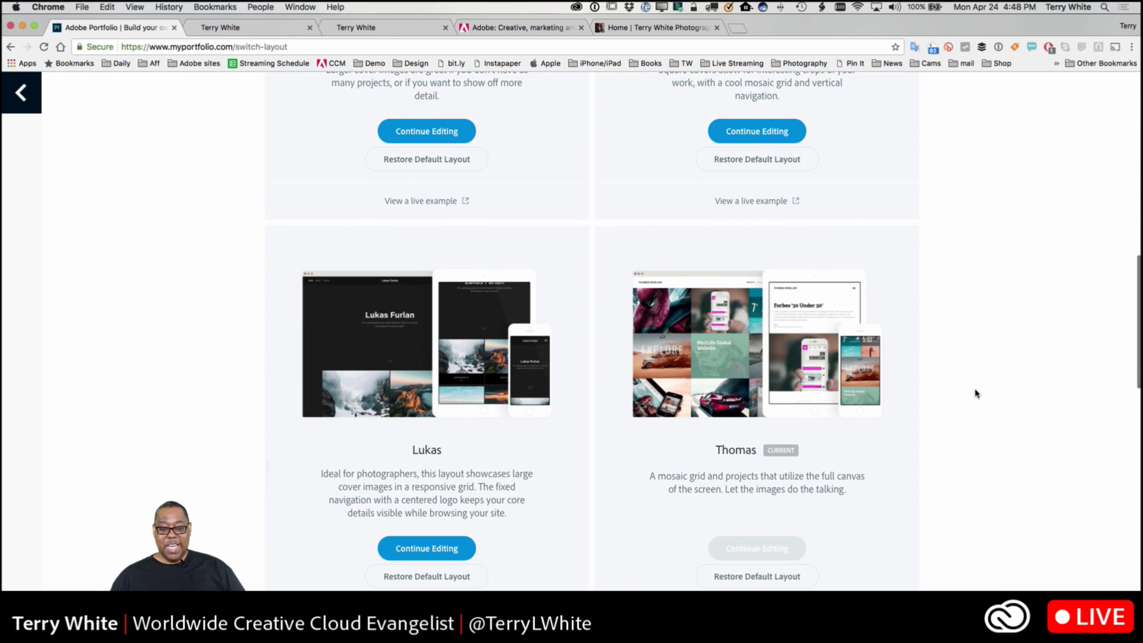
scroll(975, 393, down, 2)
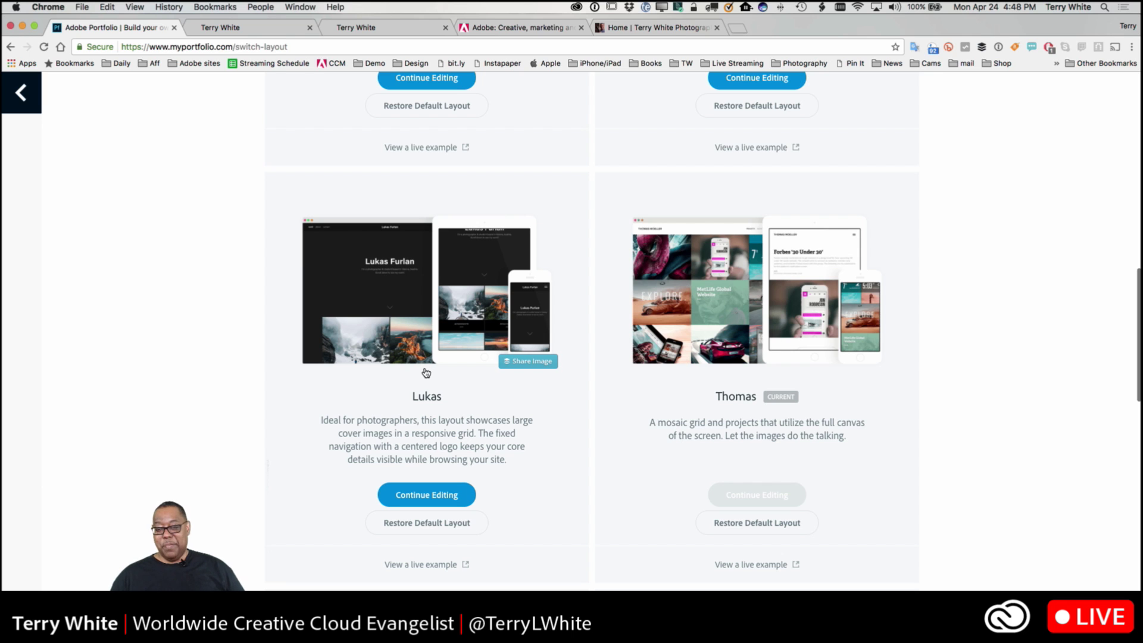
click(441, 494)
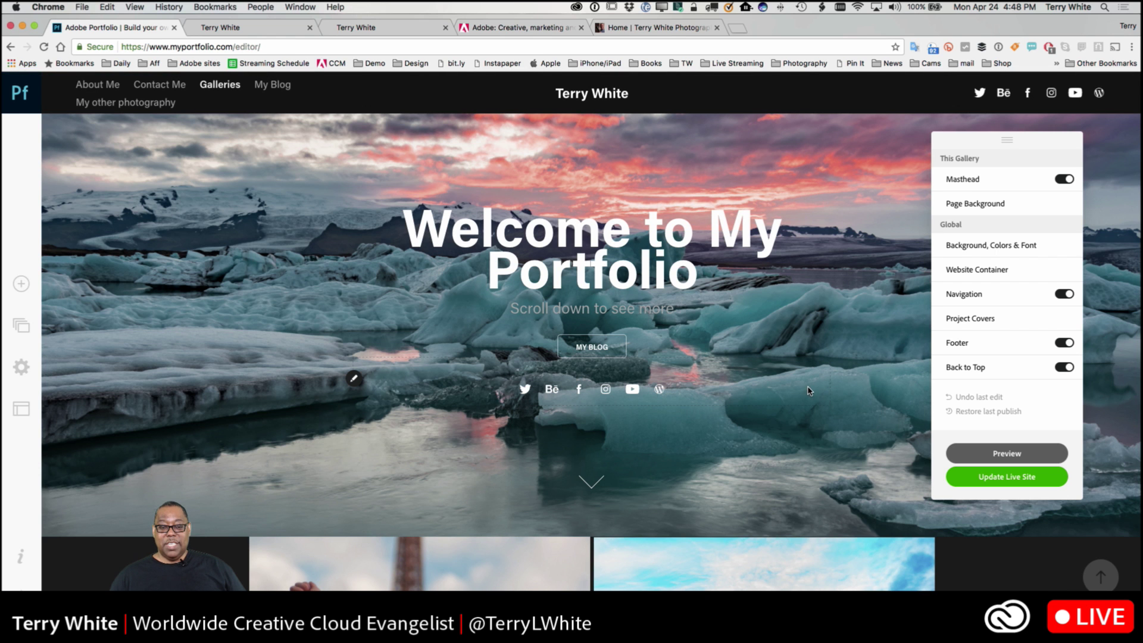
Step: Examine the Galleries page in the Lukas layout, including its masthead, navigation and project covers
scroll(807, 401, down, 5)
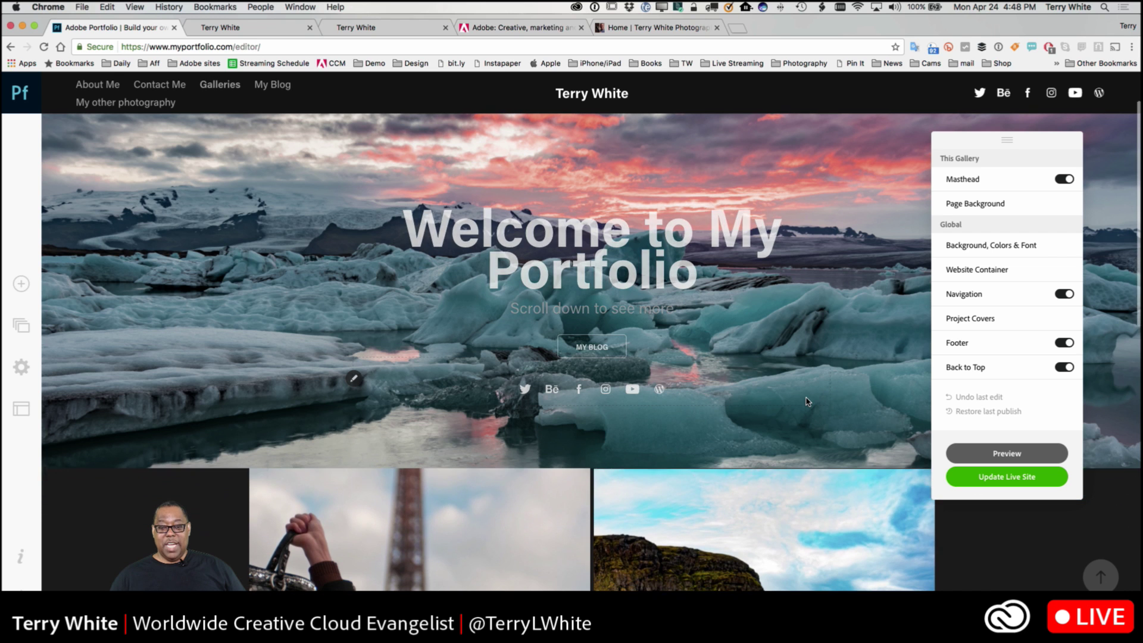
scroll(807, 402, down, 5)
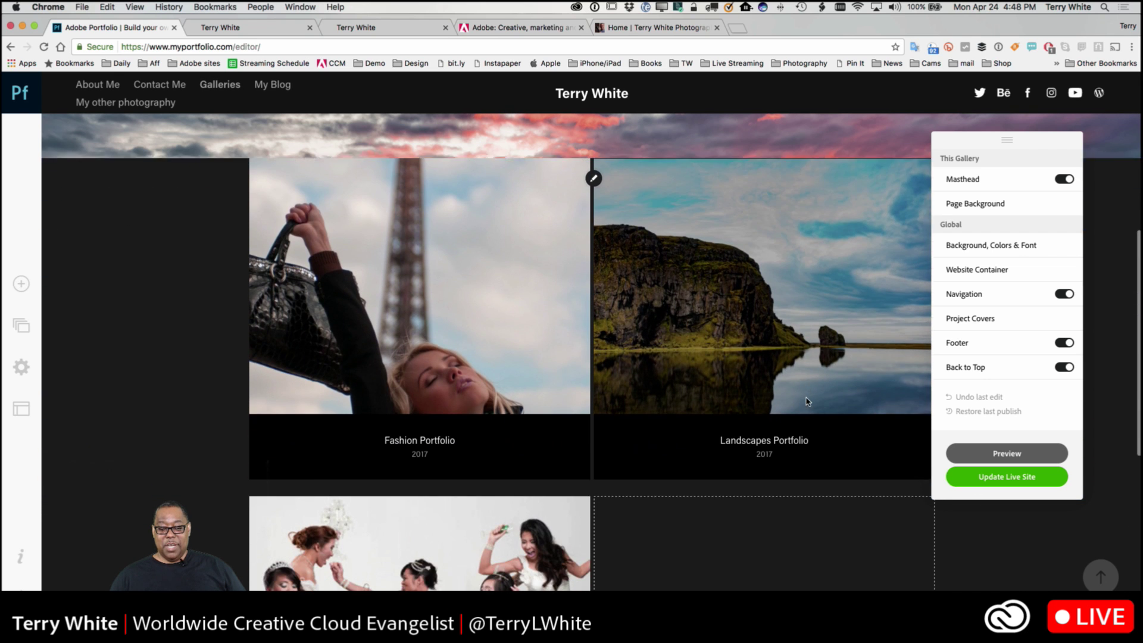
scroll(807, 402, up, 3)
scroll(807, 402, up, 6)
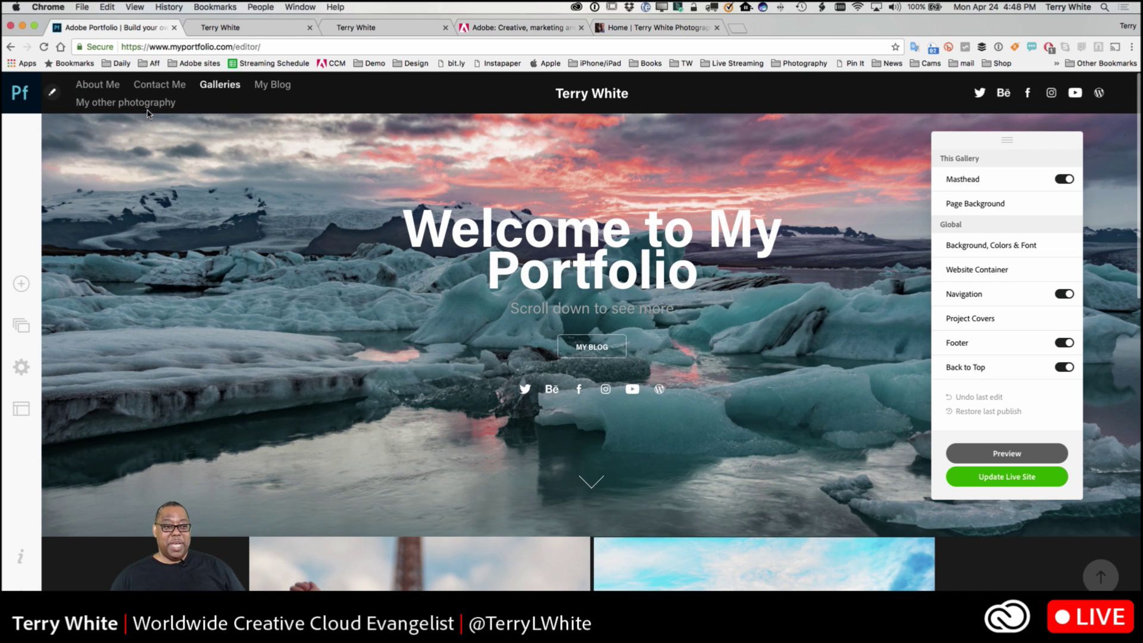
scroll(703, 313, down, 3)
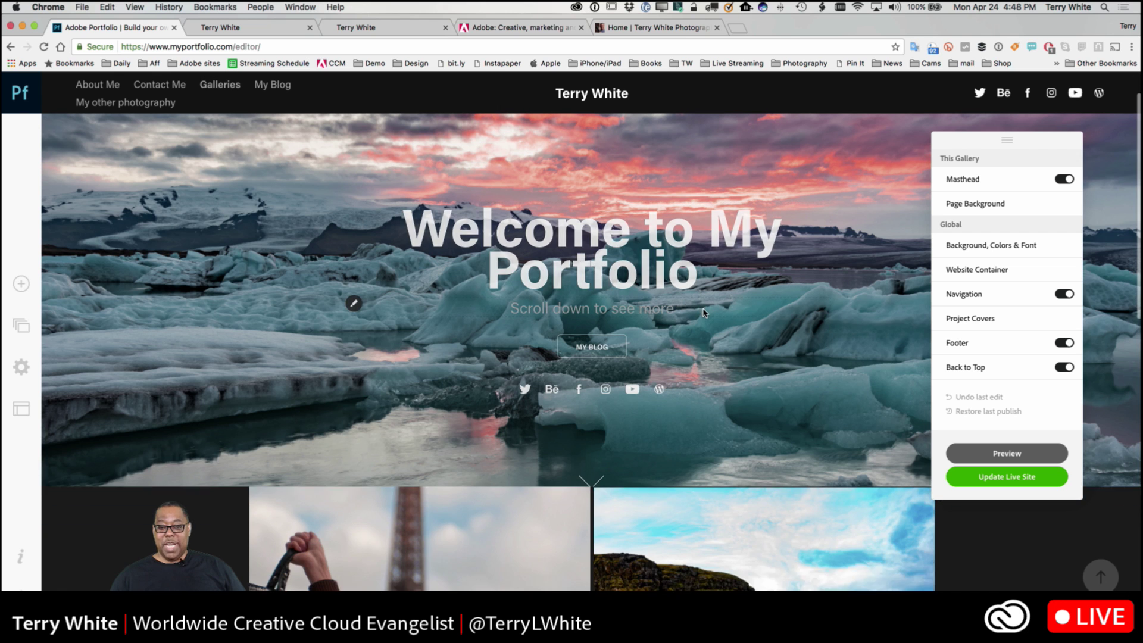
scroll(703, 312, down, 5)
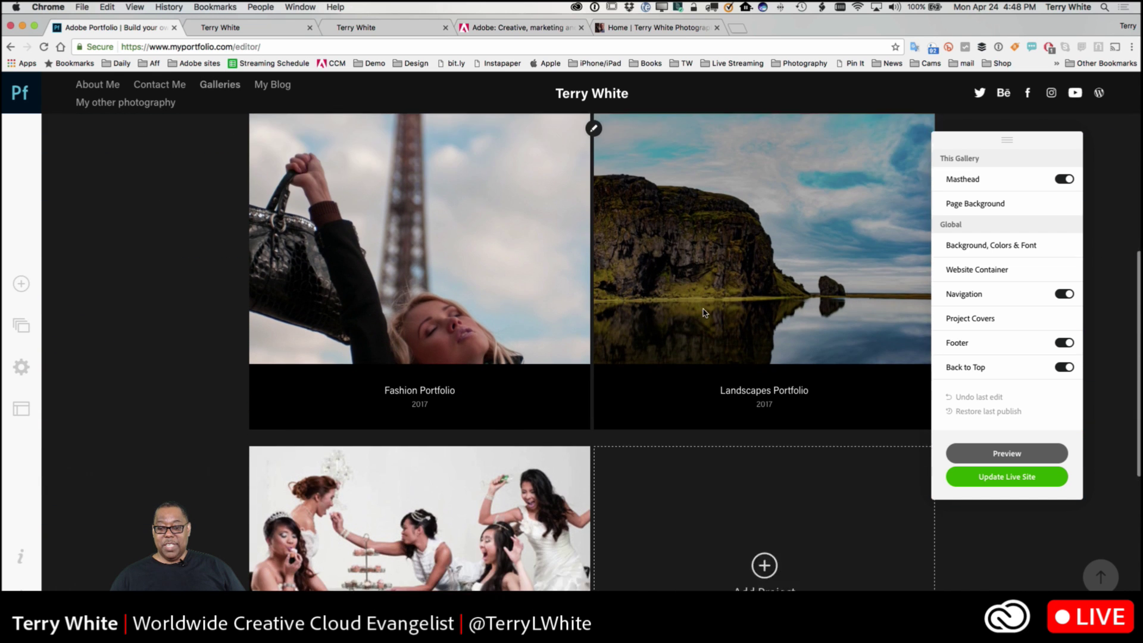
scroll(704, 312, up, 3)
scroll(703, 313, up, 5)
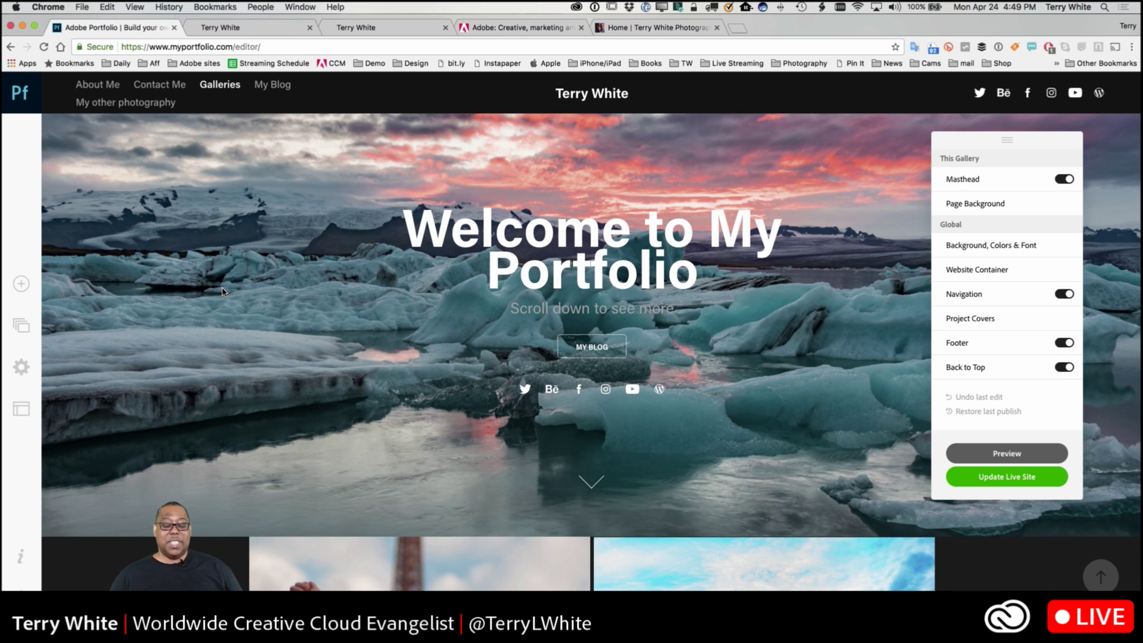
Step: Open the navigation customization and review the container's style, width and margin settings
click(53, 92)
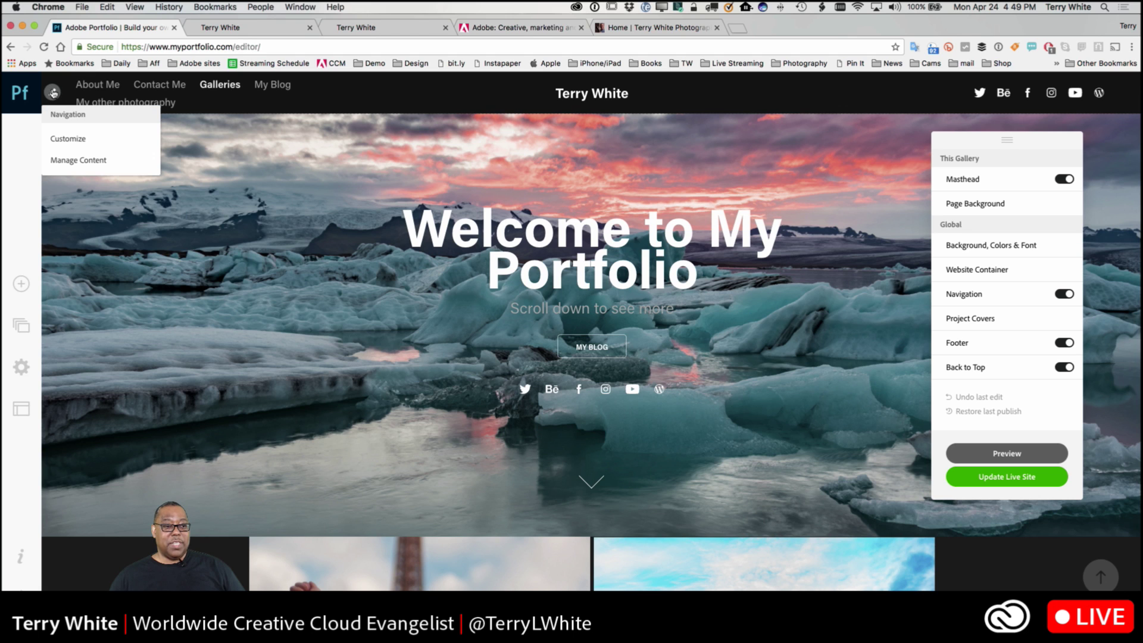
click(62, 142)
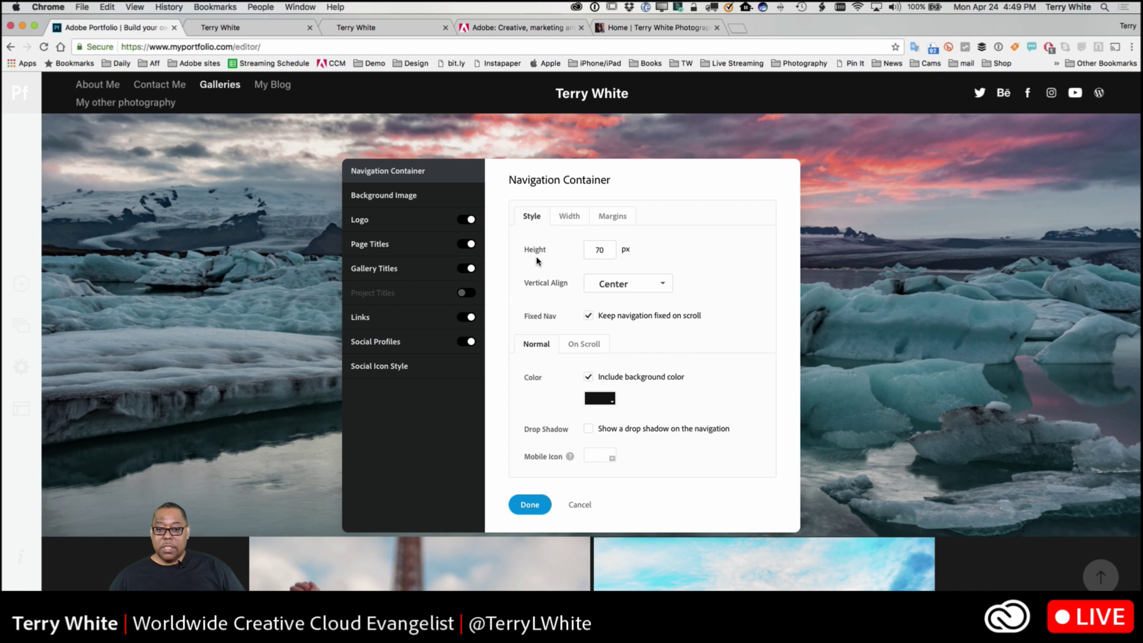
click(571, 221)
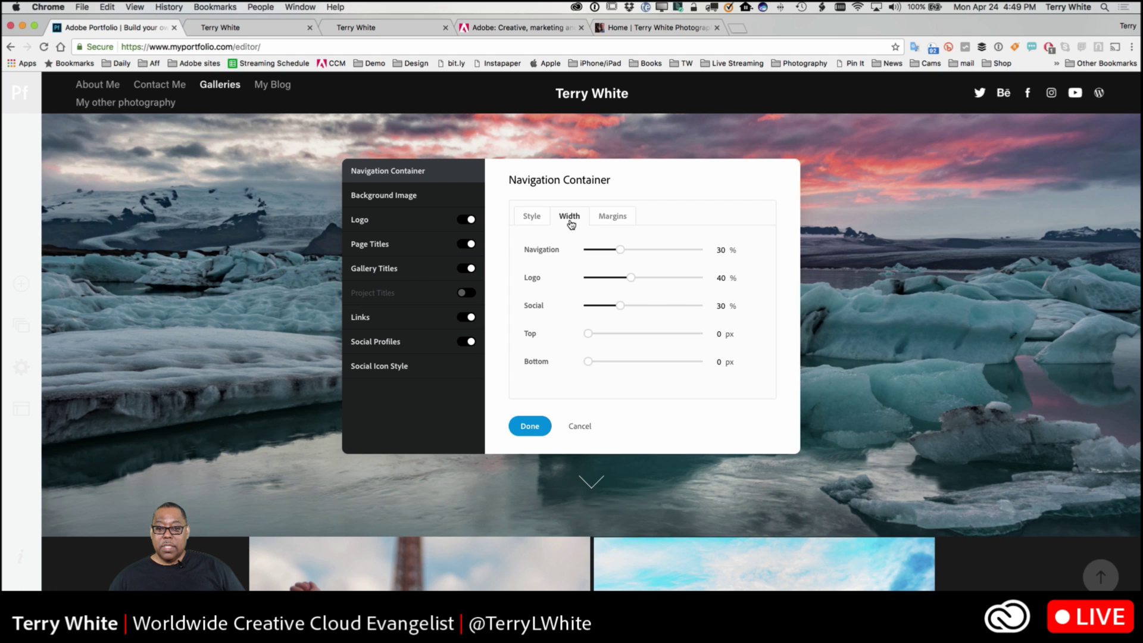
click(612, 218)
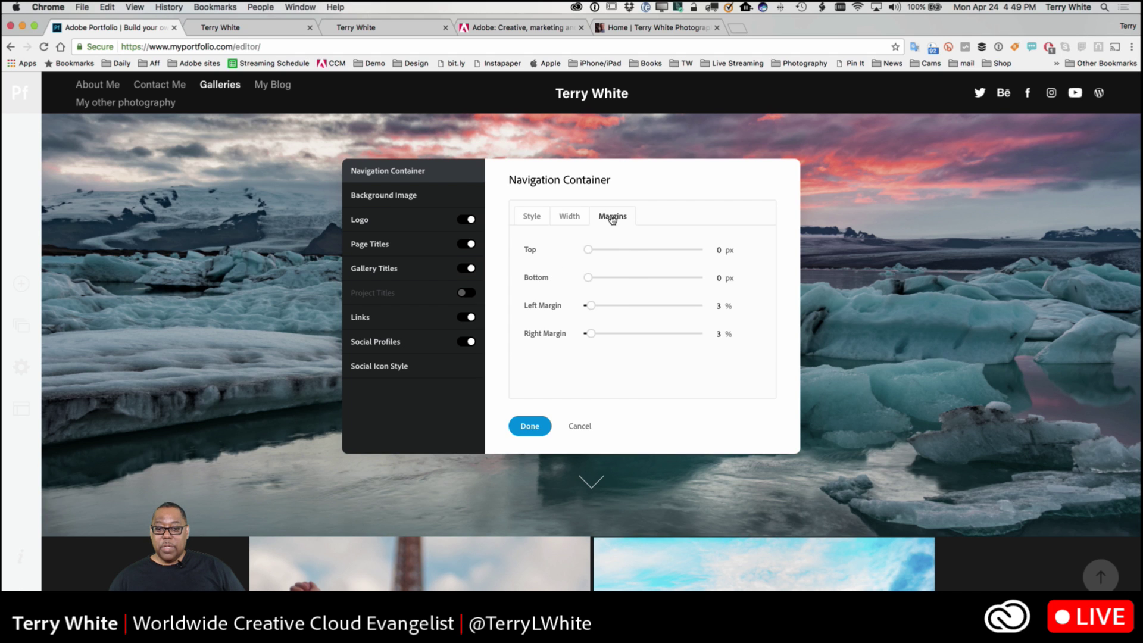
click(540, 220)
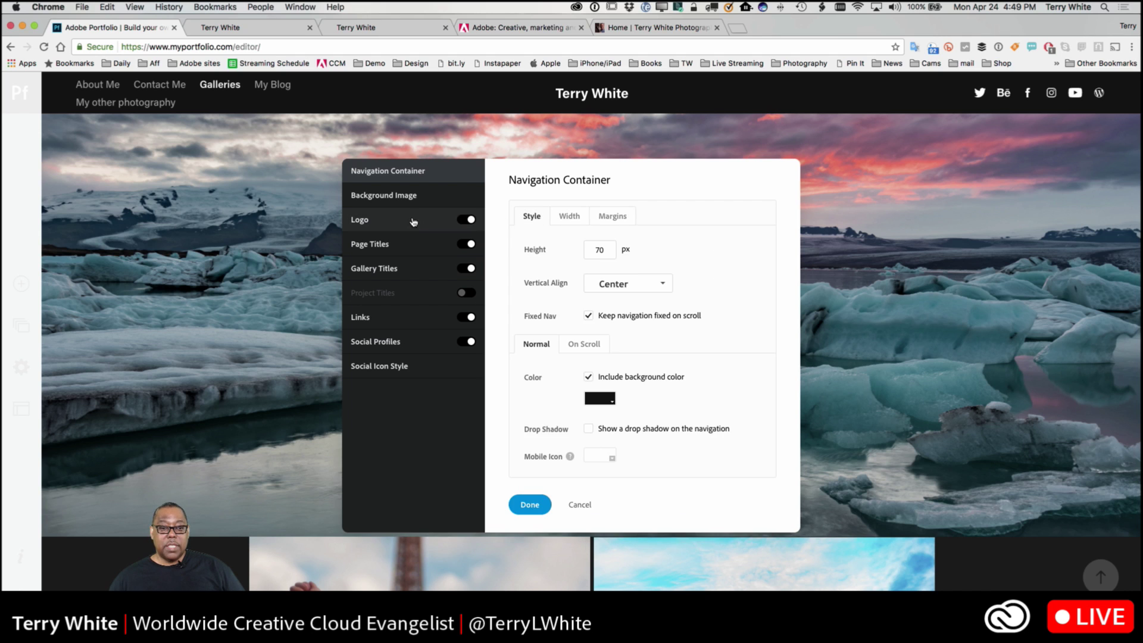
Step: Set the font size of the navigation's page titles to 12
click(396, 246)
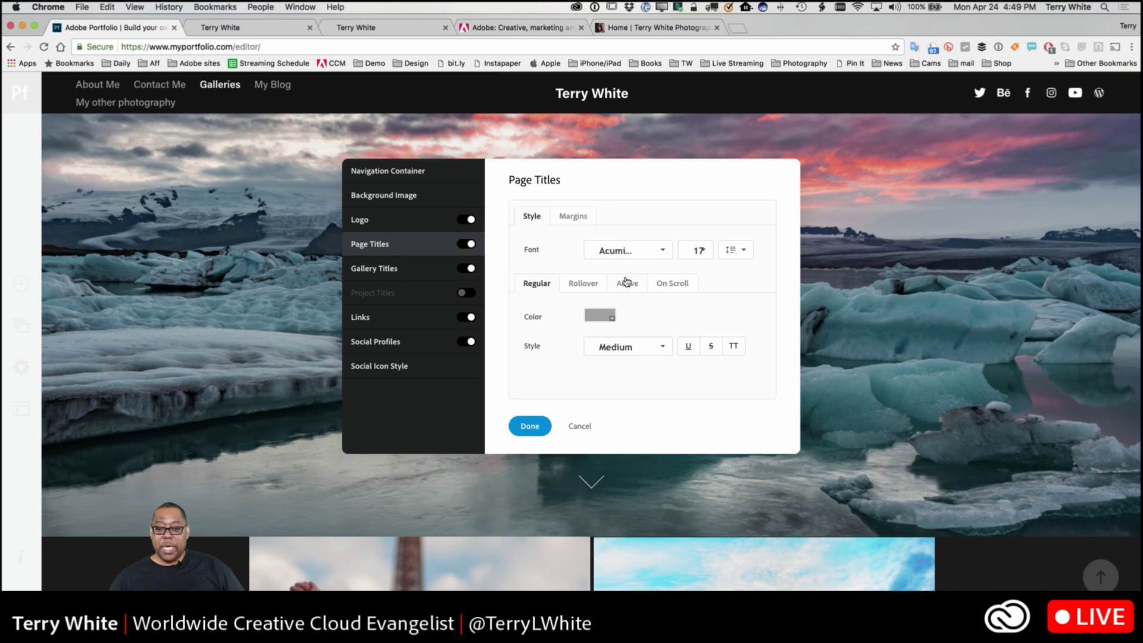
click(701, 253)
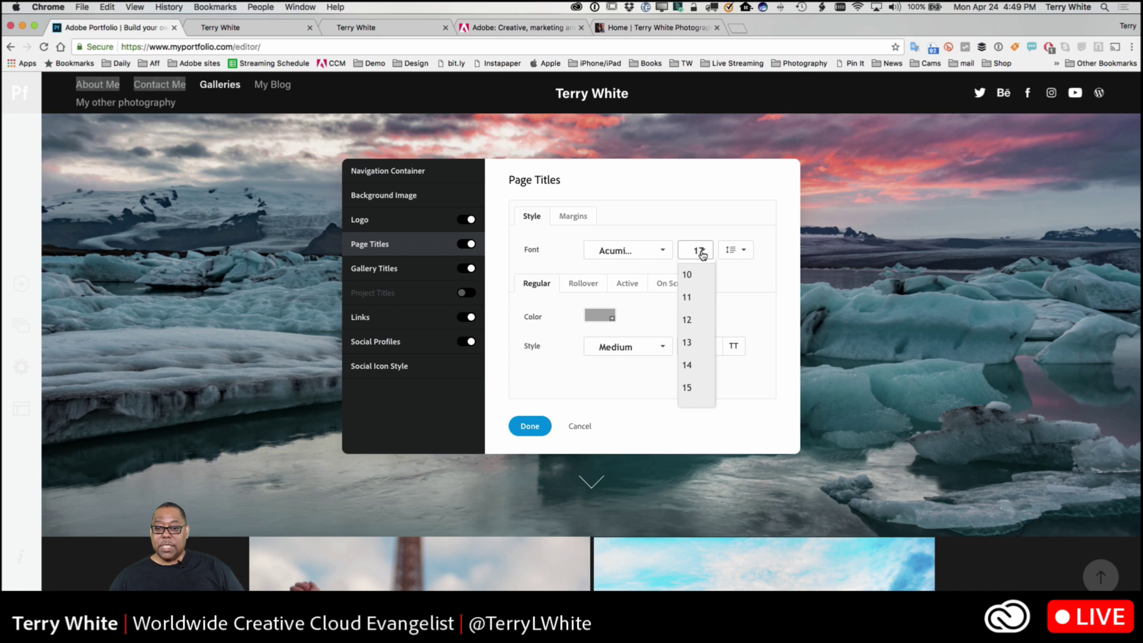
click(691, 363)
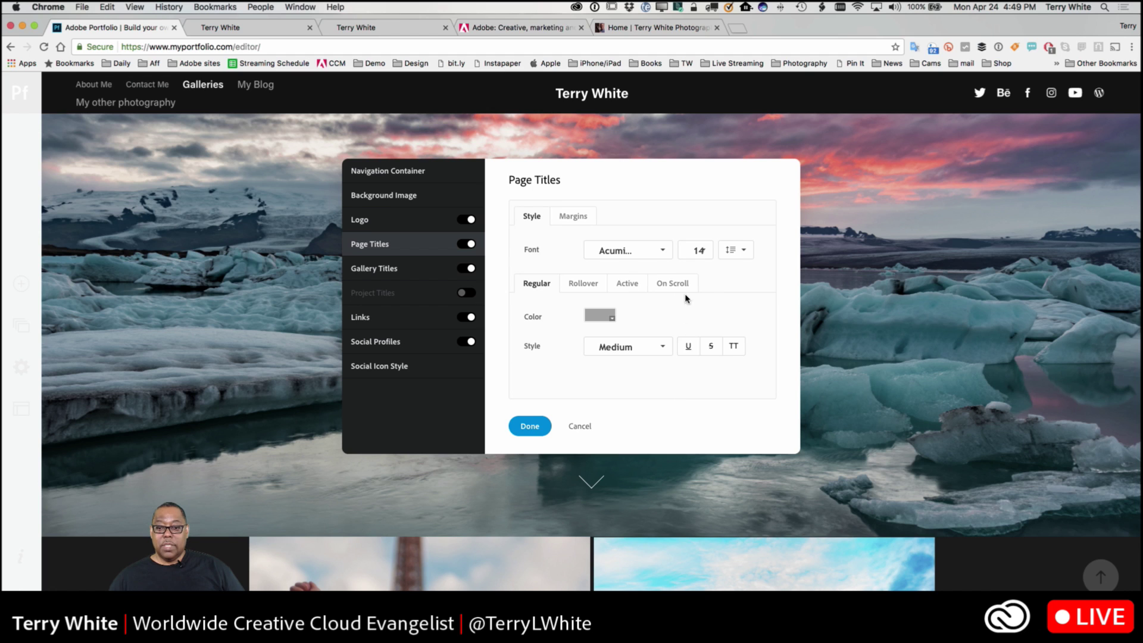
click(701, 253)
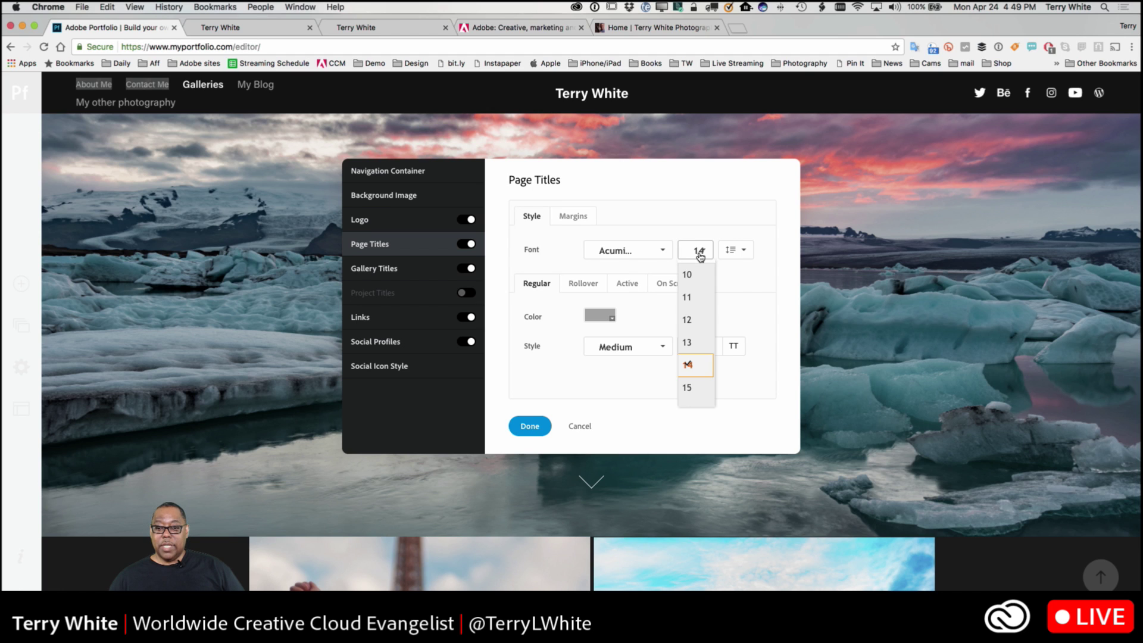
click(691, 320)
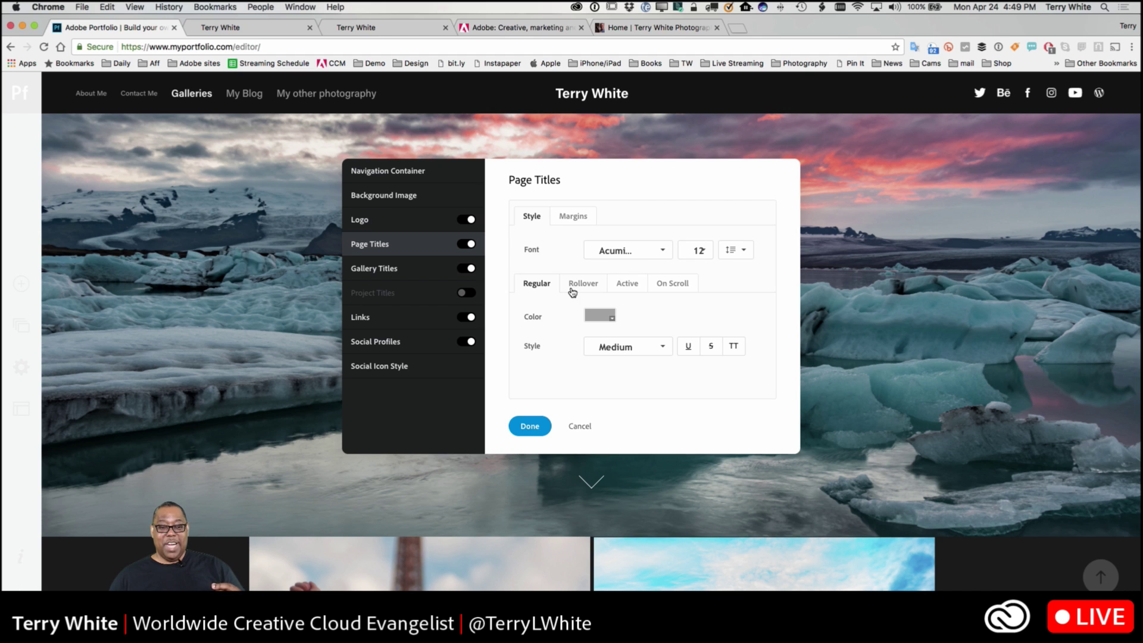
Step: Set the font size of the navigation's gallery titles to 12
click(379, 271)
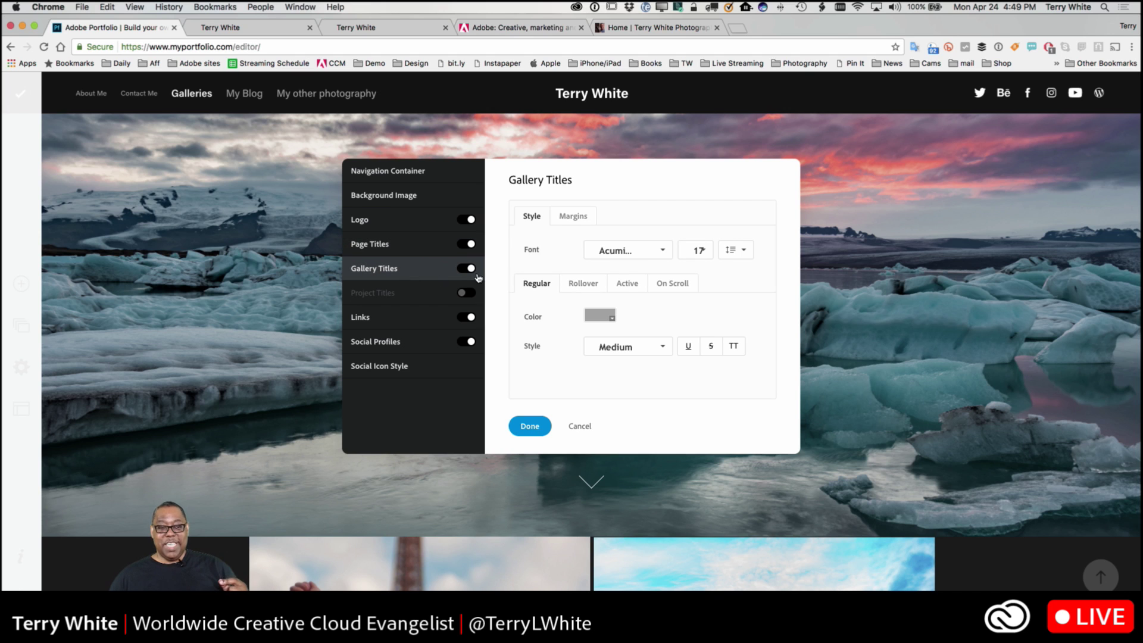
click(695, 250)
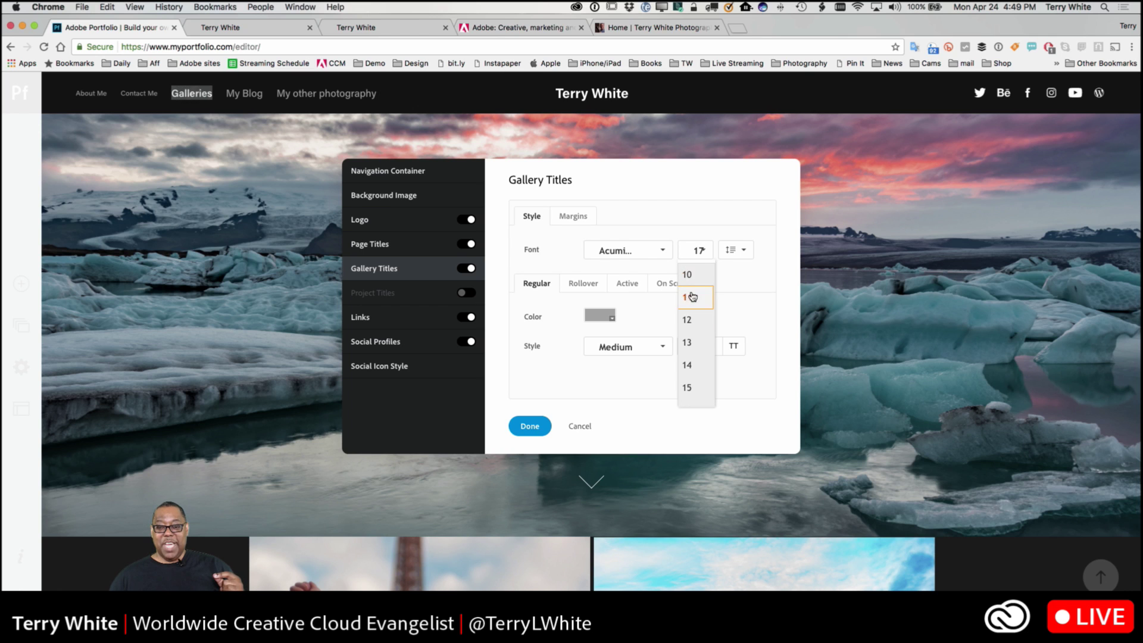
click(692, 323)
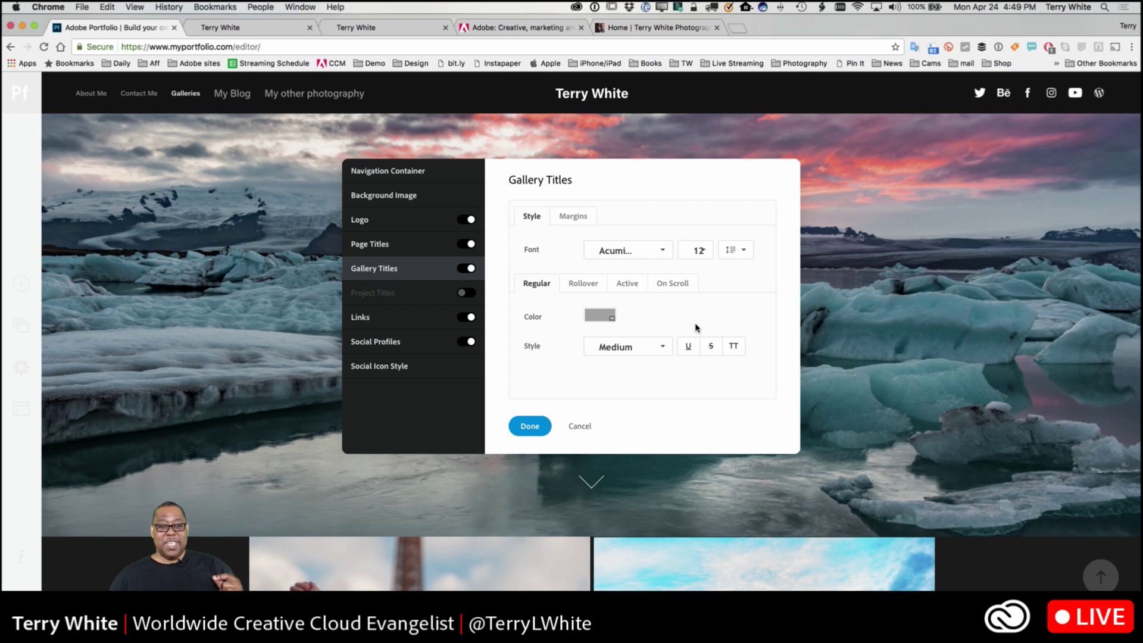
Step: Set the font size of the navigation's links to 12 and apply the navigation customization
click(410, 327)
click(698, 250)
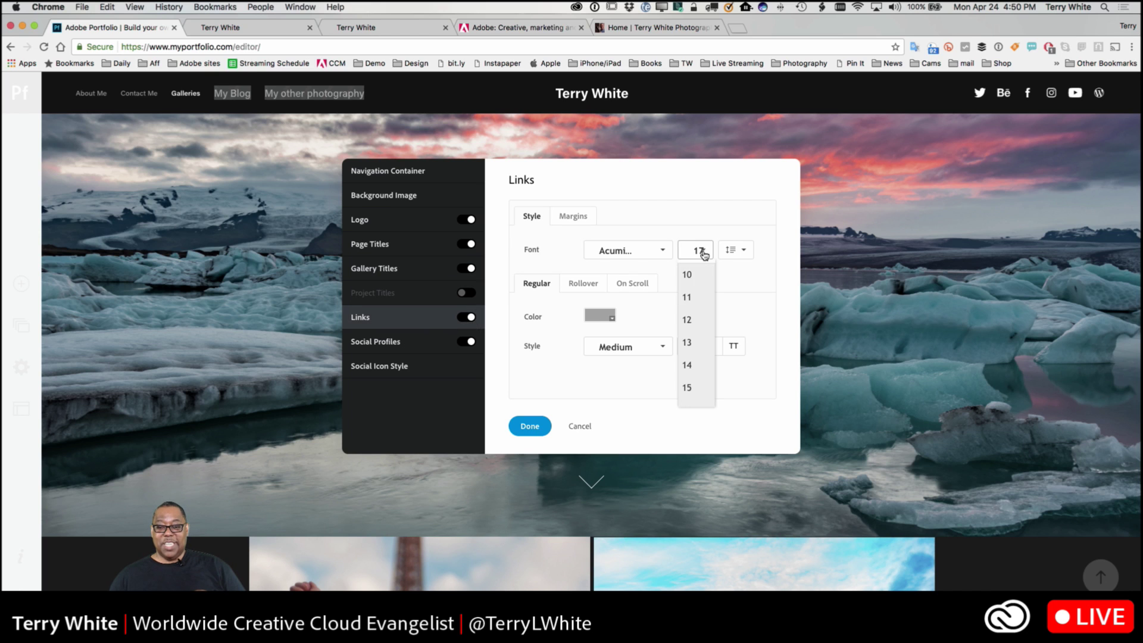
click(692, 323)
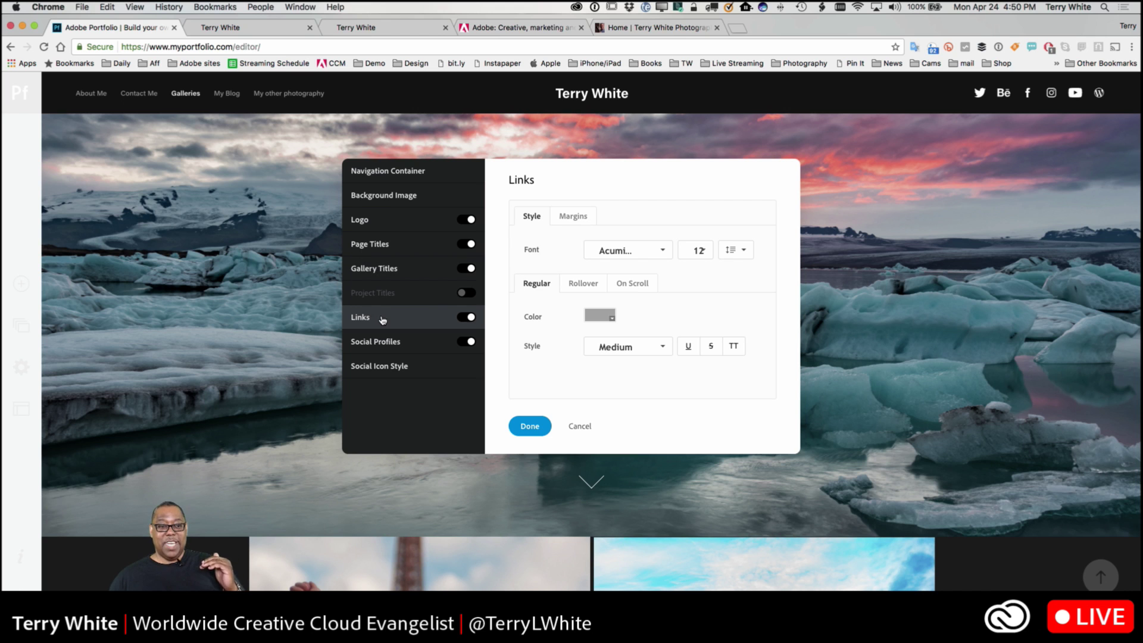
click(528, 426)
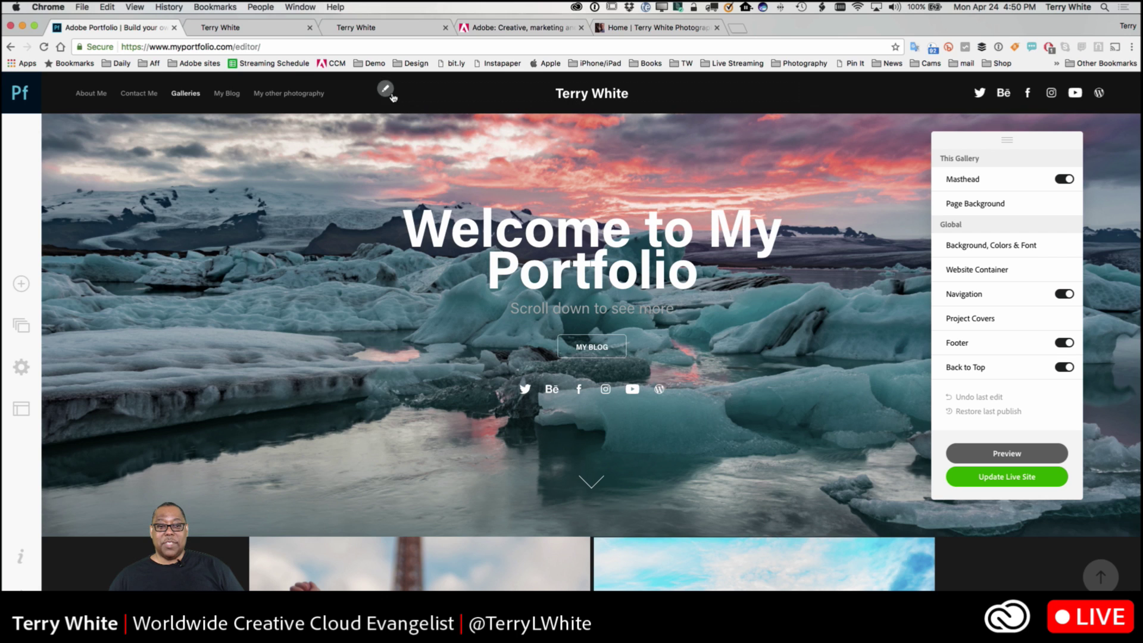
Step: Review the navigation's content list at the browser's actual size, including the pages and projects under Galleries, and close it
click(387, 90)
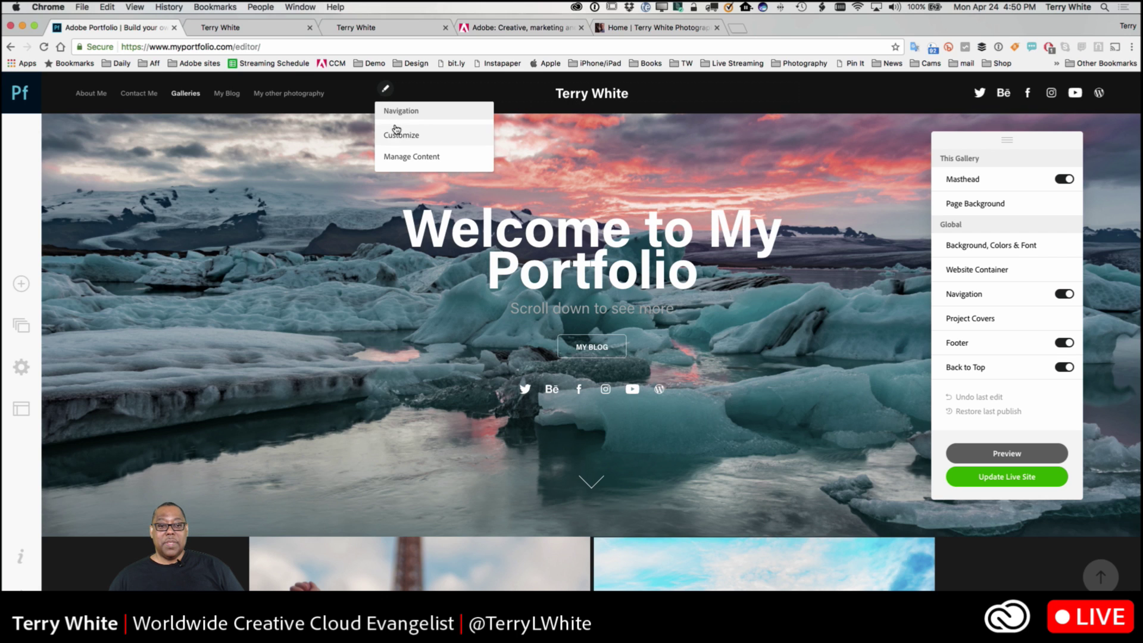
click(404, 160)
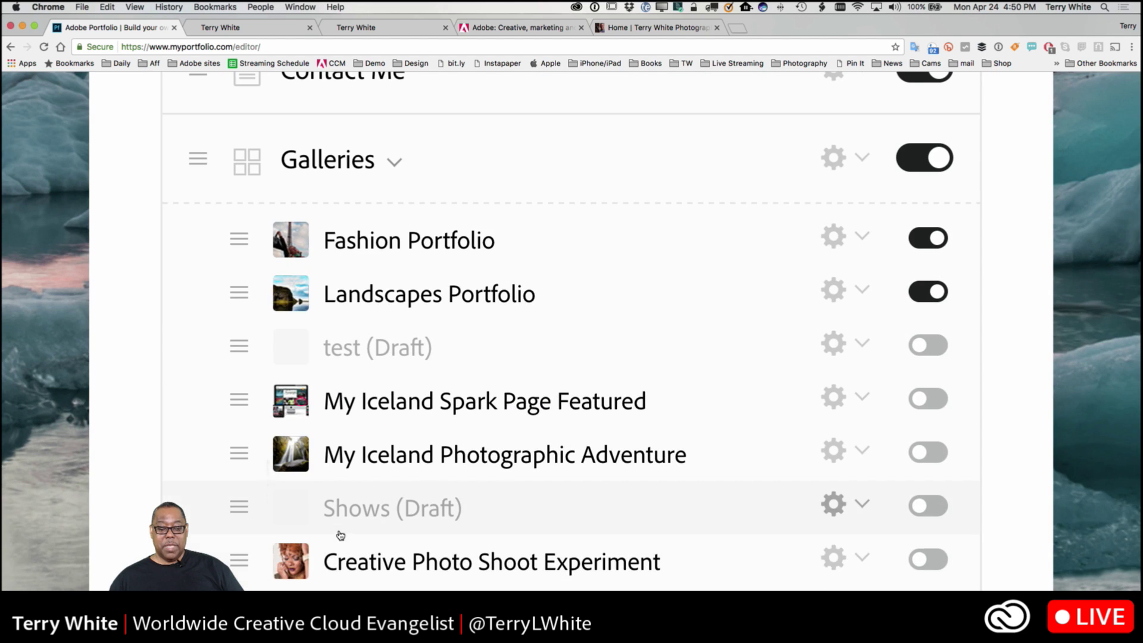
scroll(340, 535, down, 2)
scroll(342, 534, up, 1)
key(super+minus)
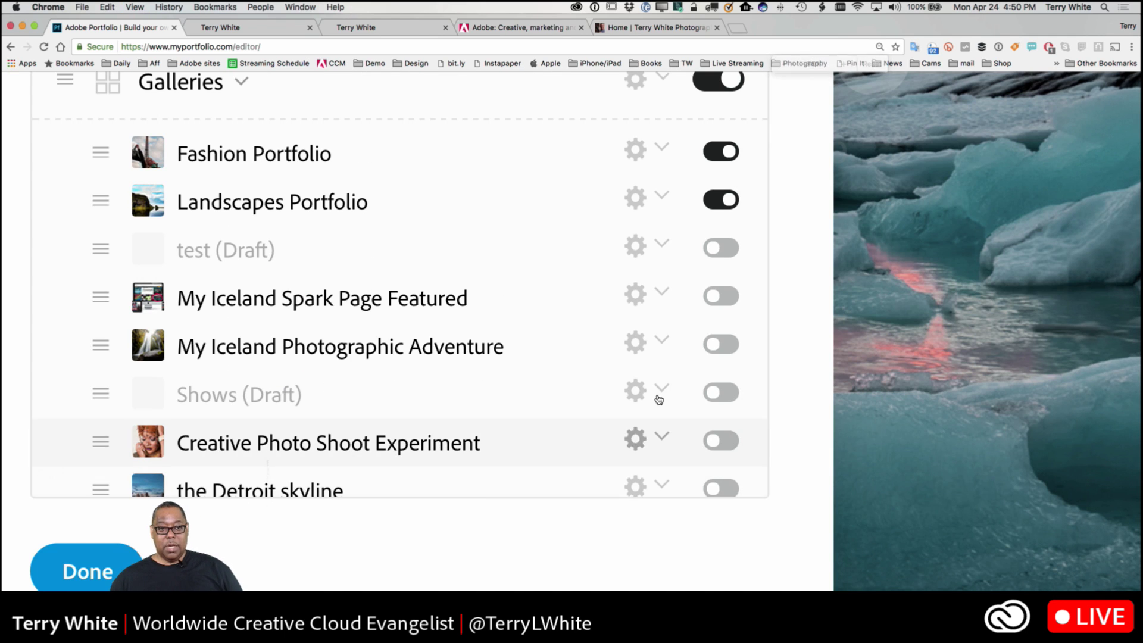
click(134, 7)
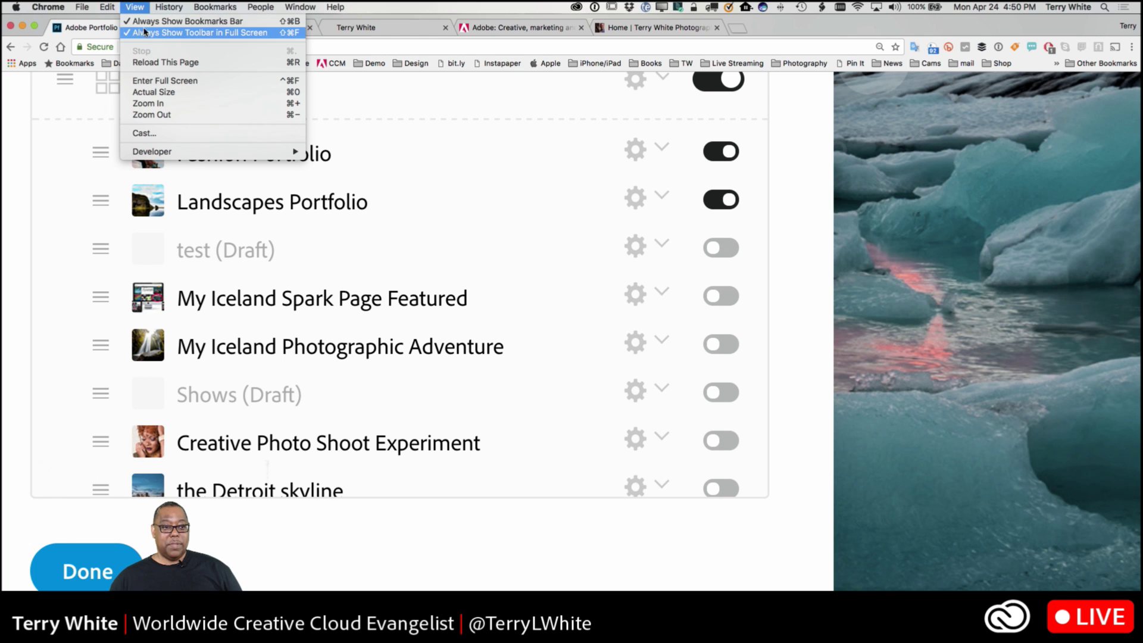
click(157, 92)
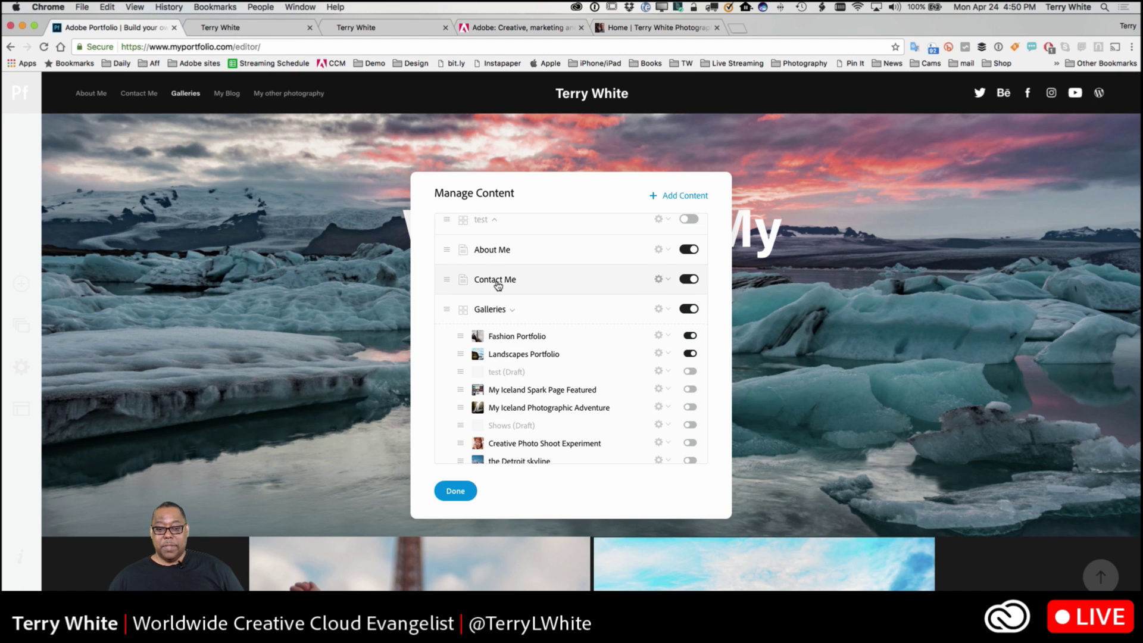
click(456, 495)
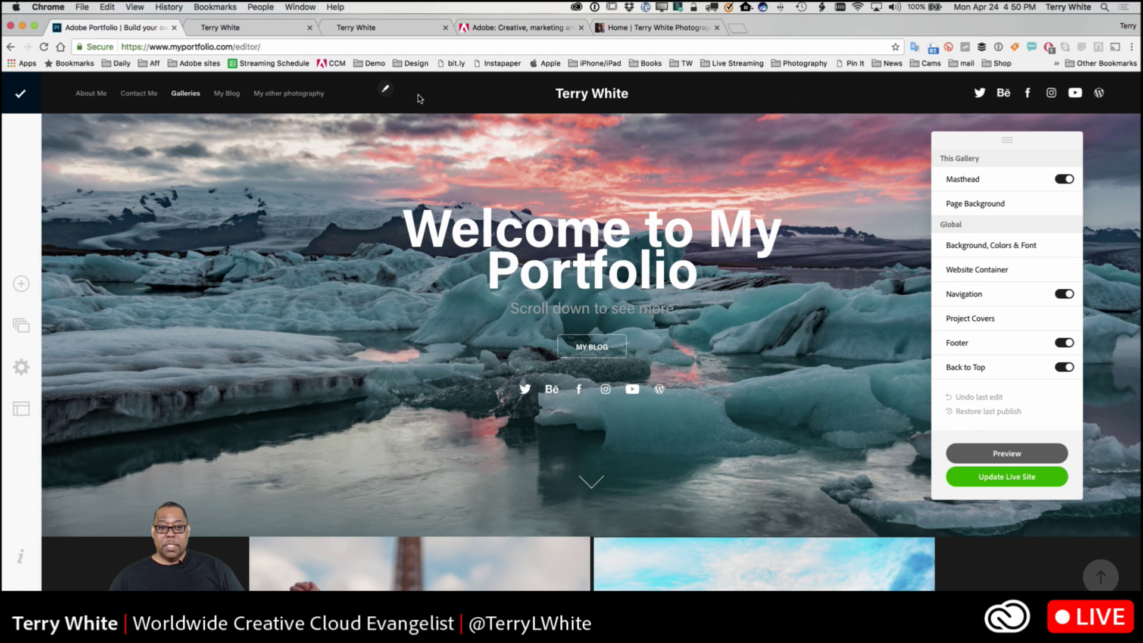
Step: Look over the Galleries page with its restyled navigation, down through the project covers and back to the masthead
click(384, 90)
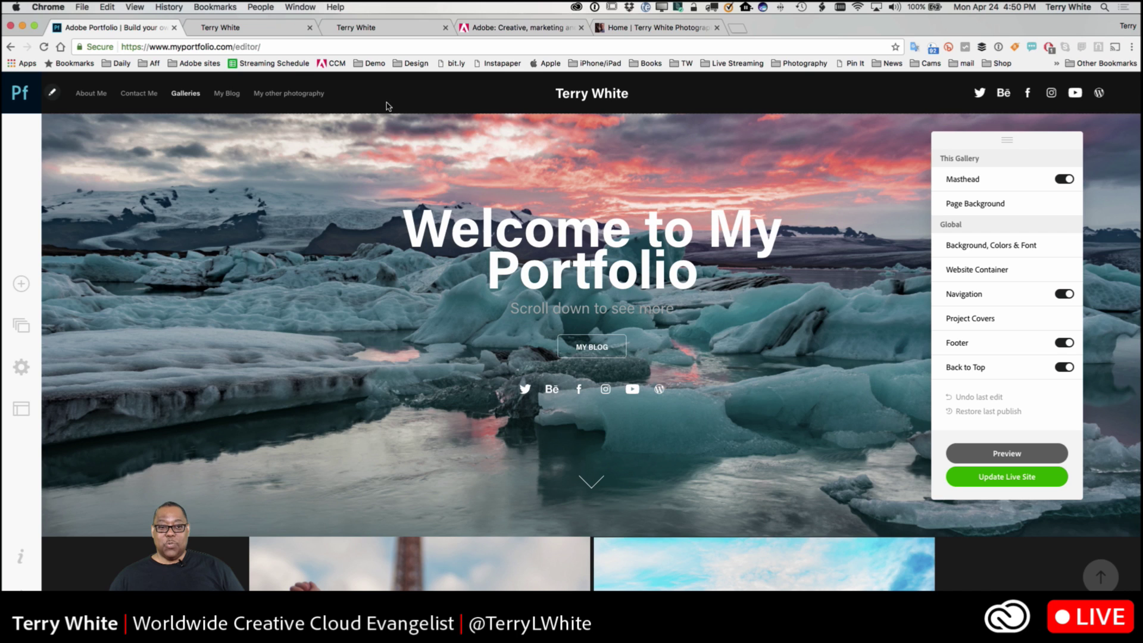
mouse_move(386, 94)
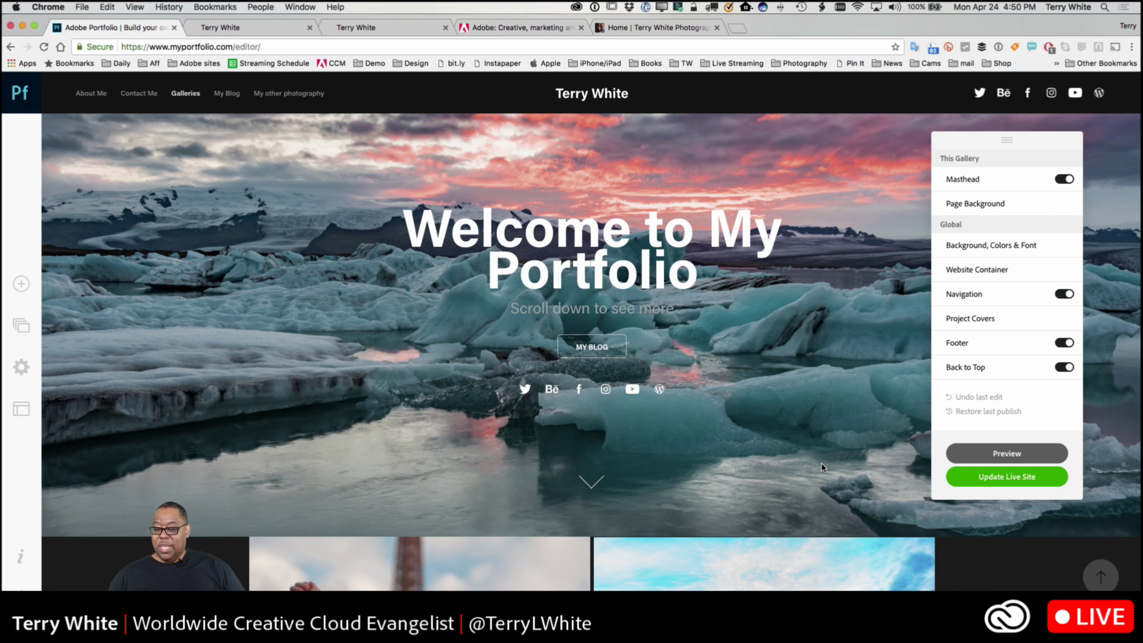
scroll(818, 470, down, 2)
scroll(818, 470, down, 5)
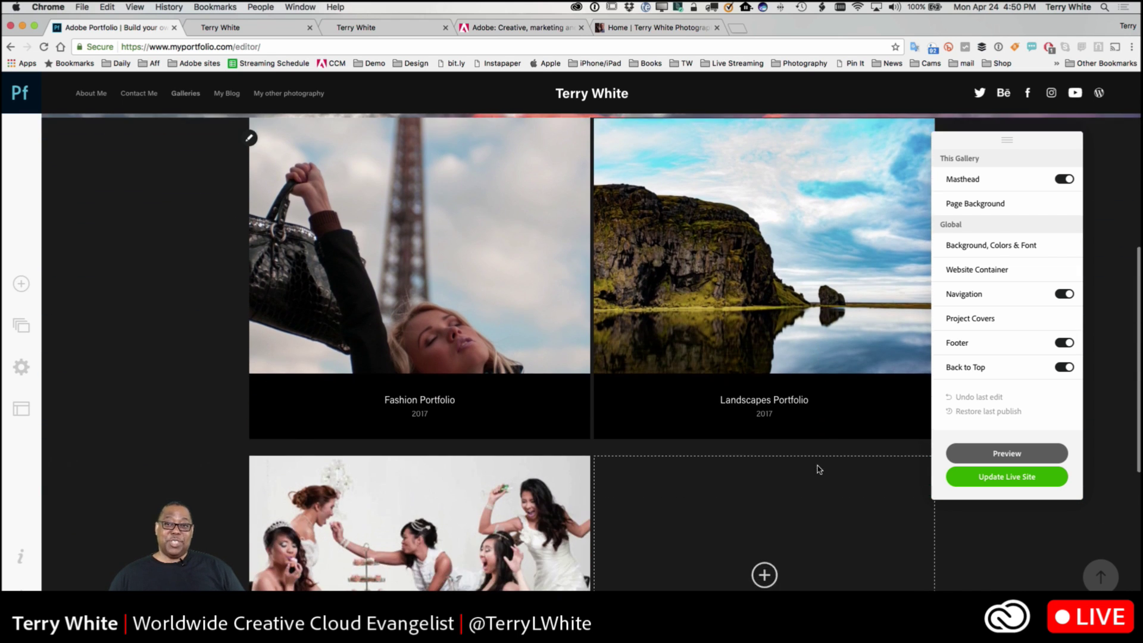
scroll(819, 470, down, 3)
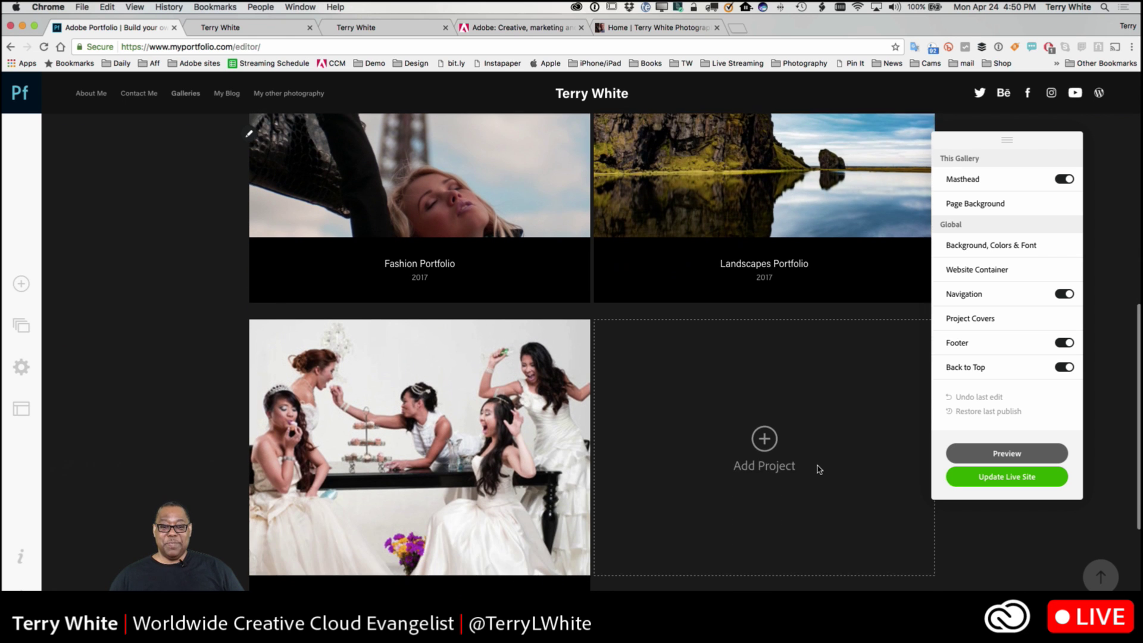
scroll(818, 470, up, 10)
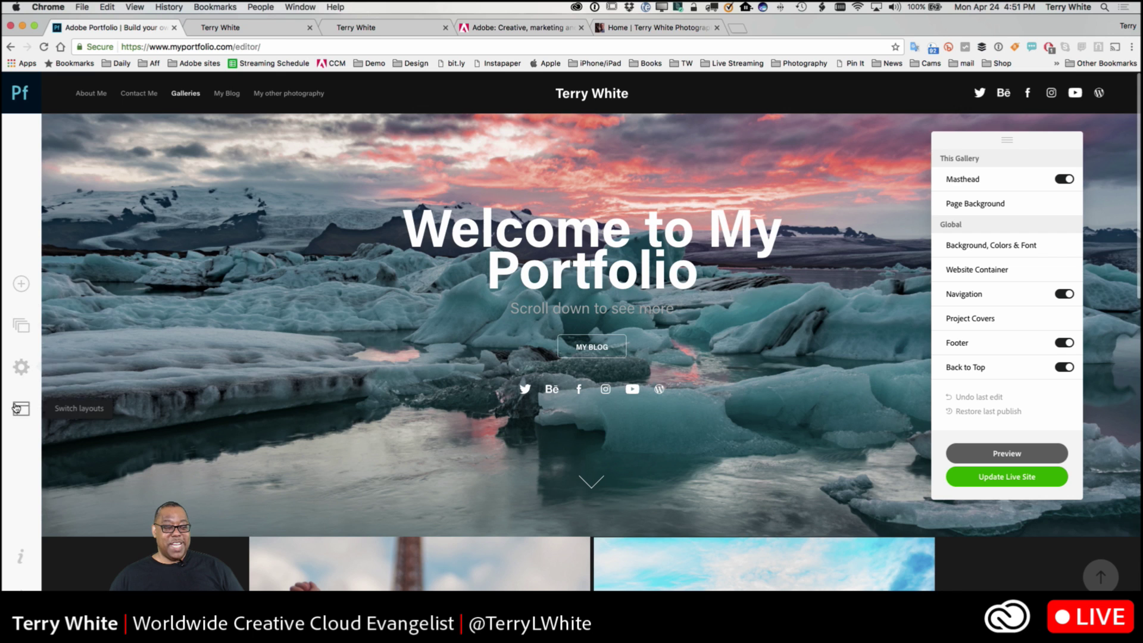
Step: Browse the available layouts and switch the site to Thomas, continuing from its saved version
click(99, 395)
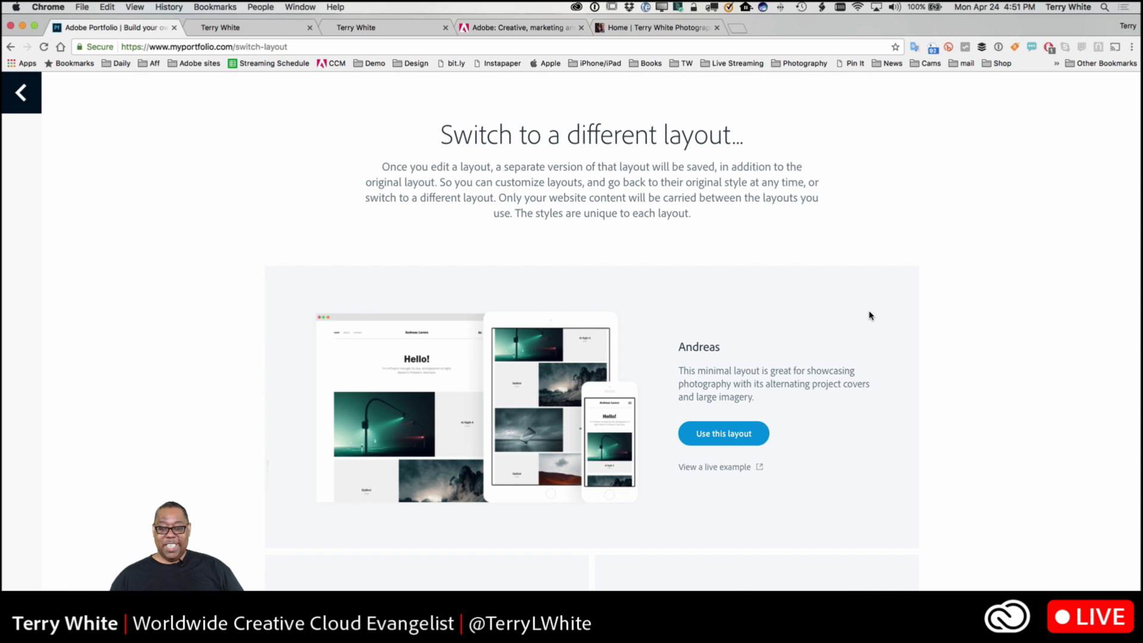
scroll(870, 316, down, 10)
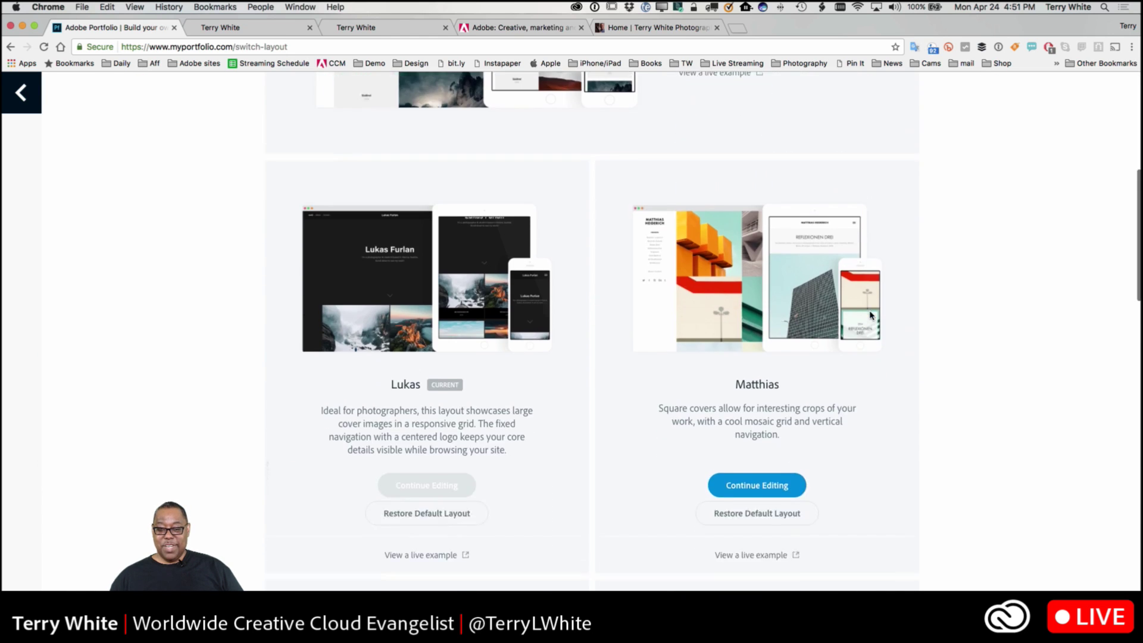
scroll(870, 316, down, 7)
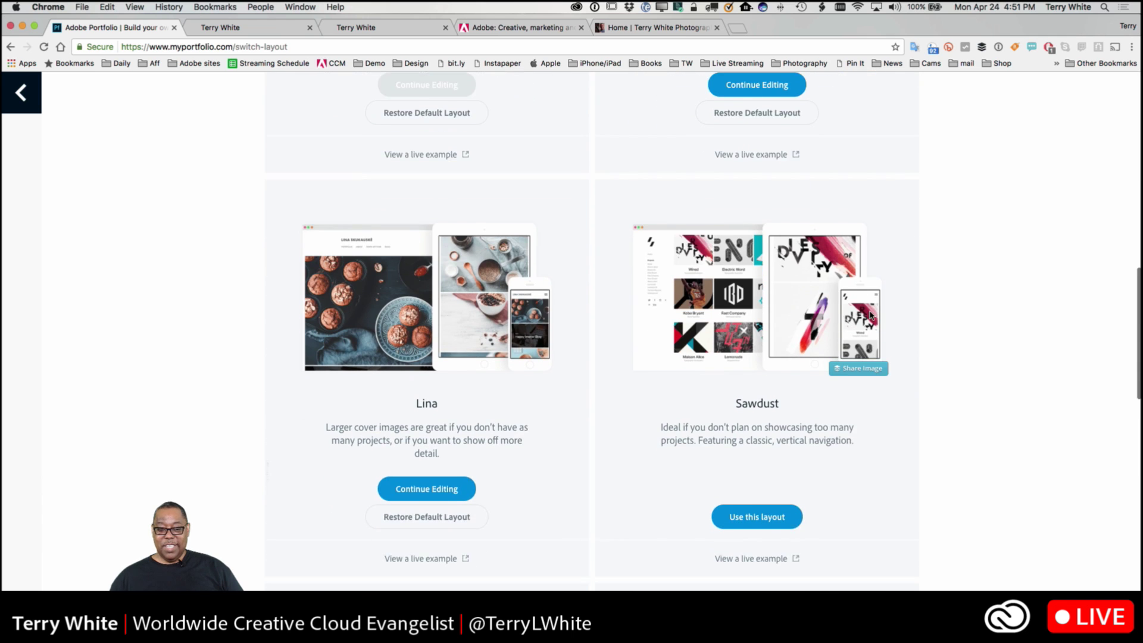
scroll(870, 316, down, 6)
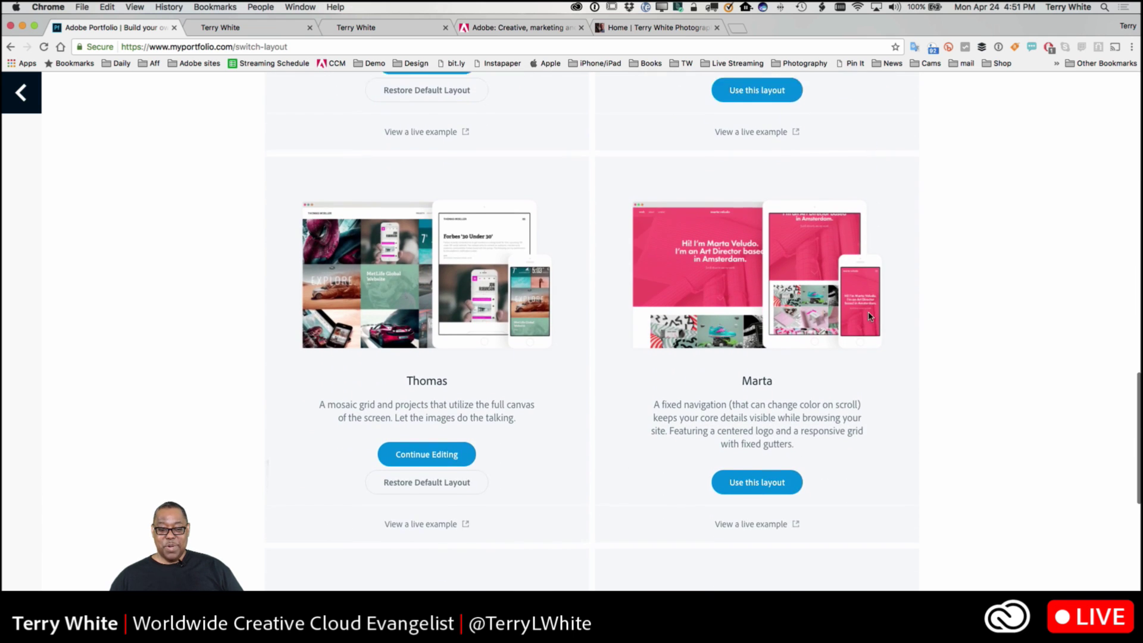
click(426, 427)
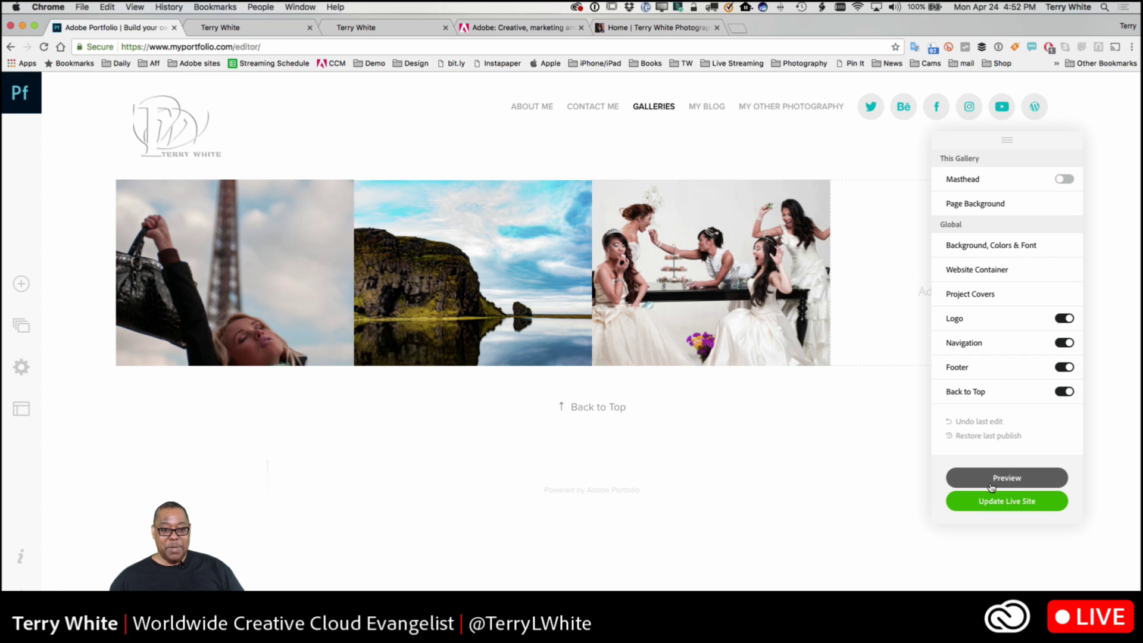
Step: Open the Fashion Portfolio project from the Galleries page and look through its photos
mouse_move(510, 344)
mouse_move(269, 364)
click(234, 307)
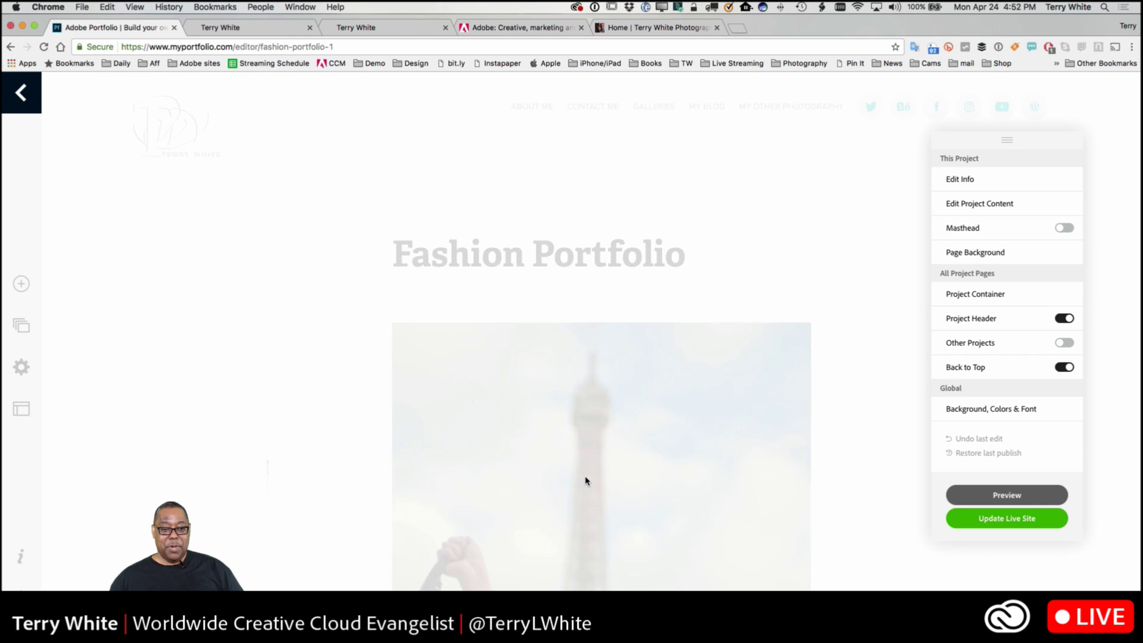
scroll(406, 400, down, 15)
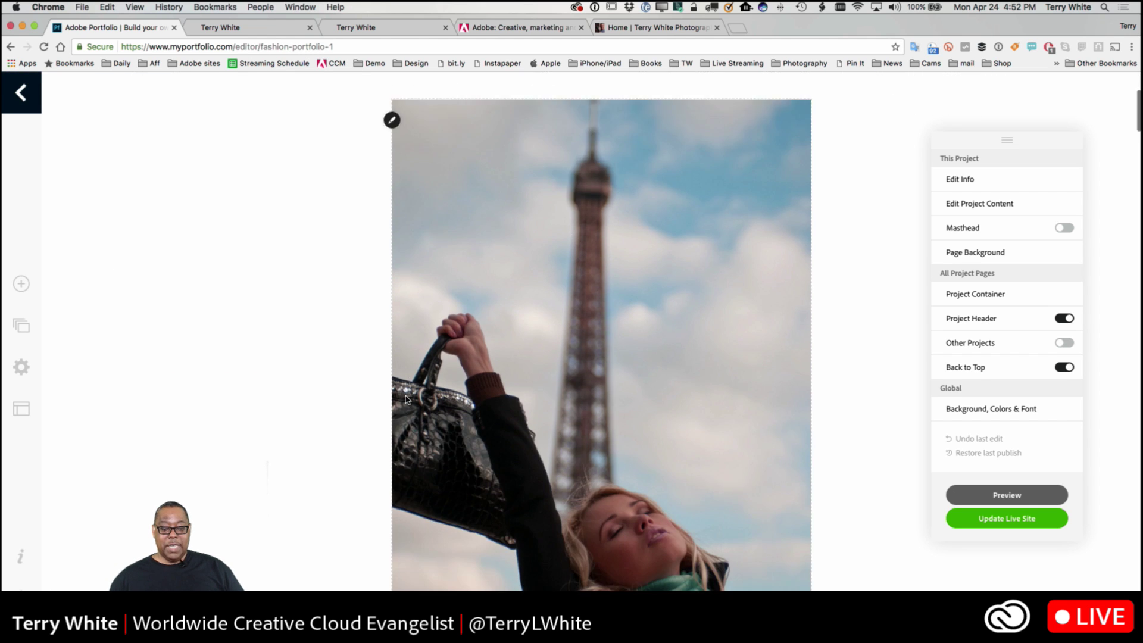
scroll(406, 399, down, 10)
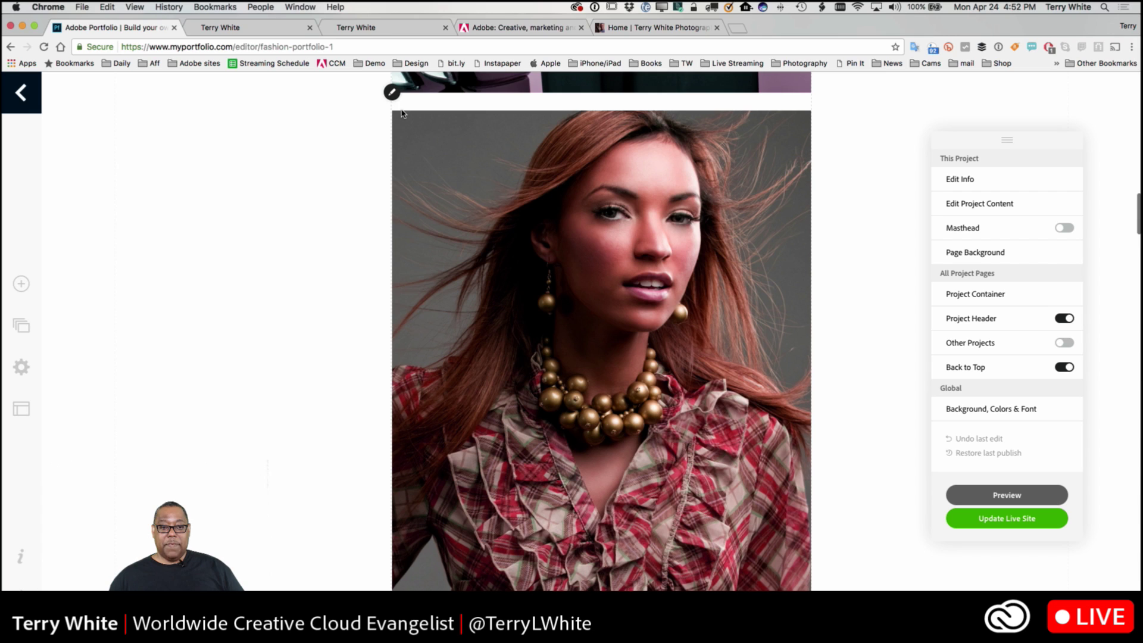
Step: Open the Fashion Portfolio project's content for editing at the portrait in the red plaid blouse
click(393, 93)
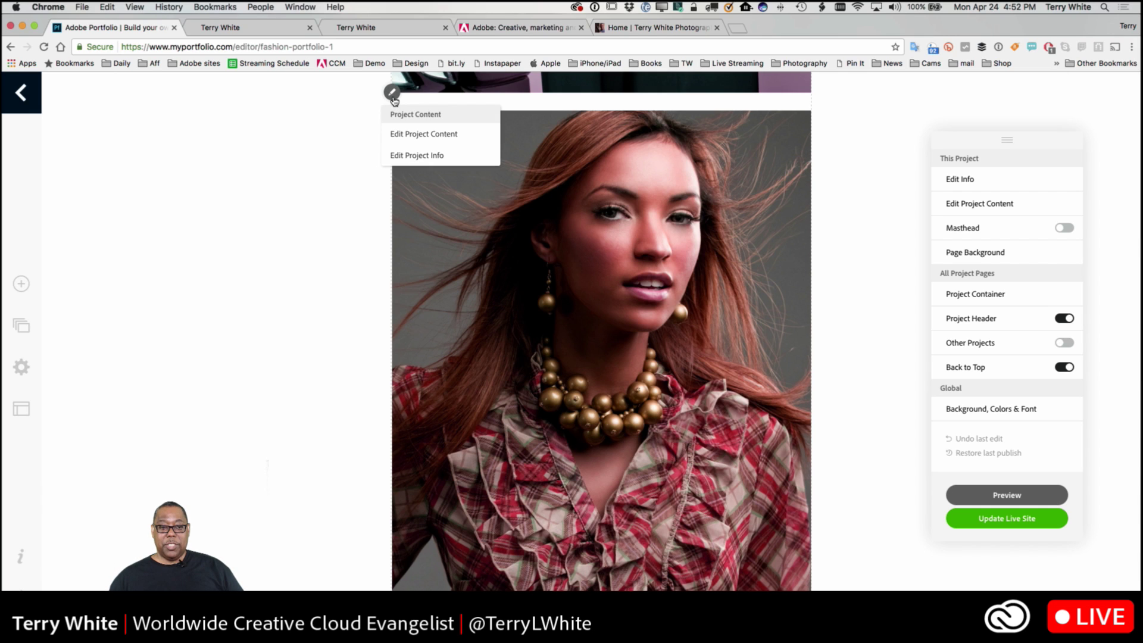
click(424, 141)
scroll(470, 250, down, 20)
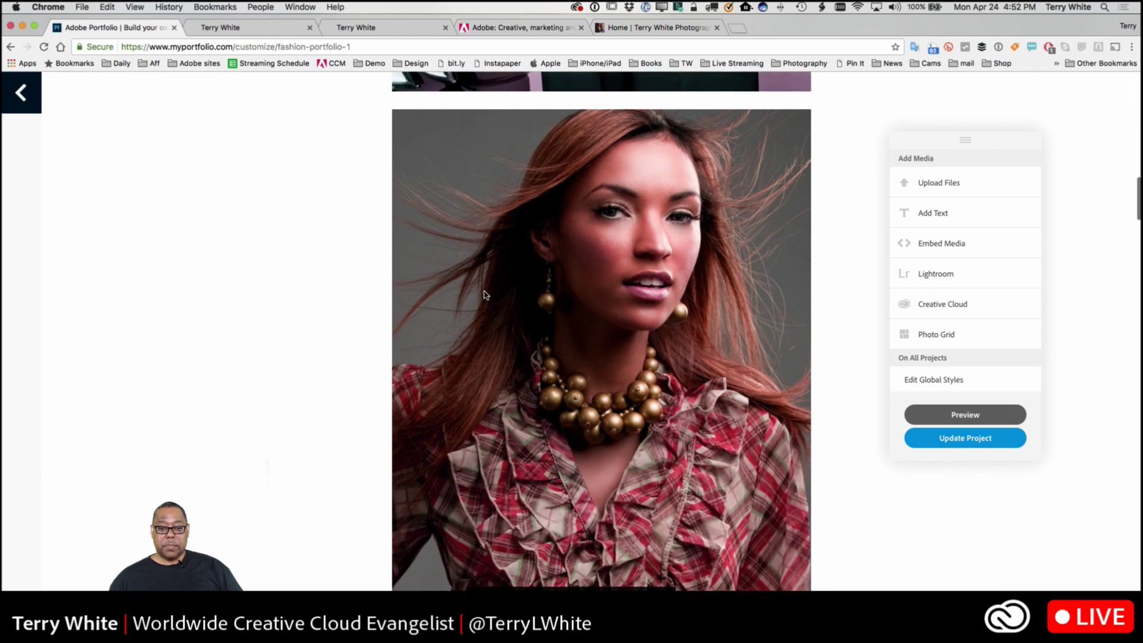
scroll(485, 294, down, 1)
mouse_move(377, 115)
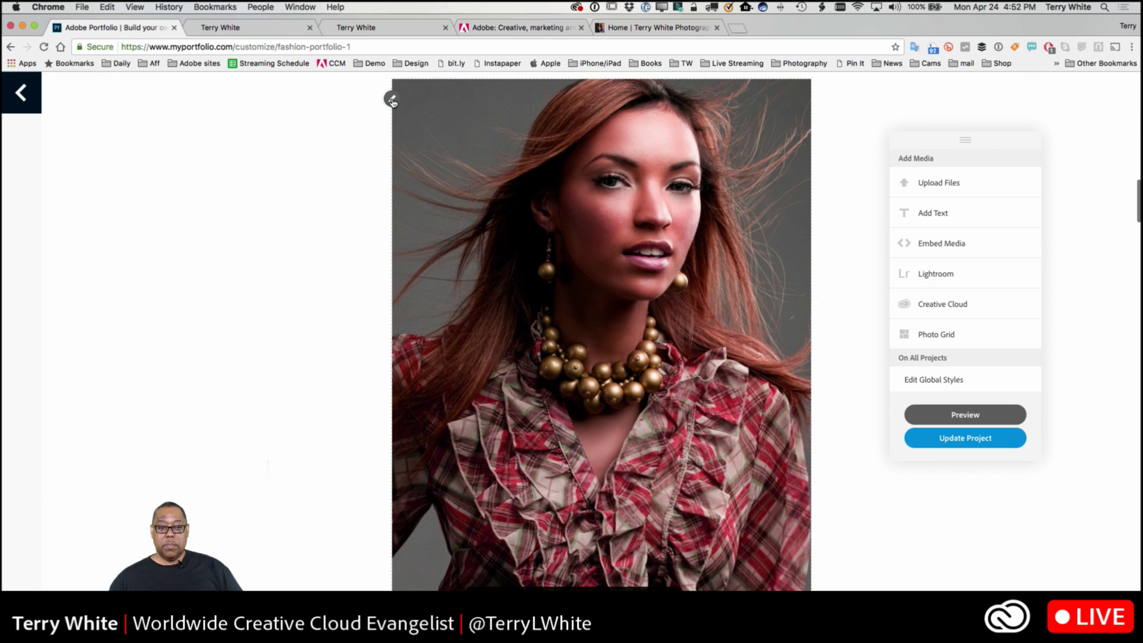
click(392, 101)
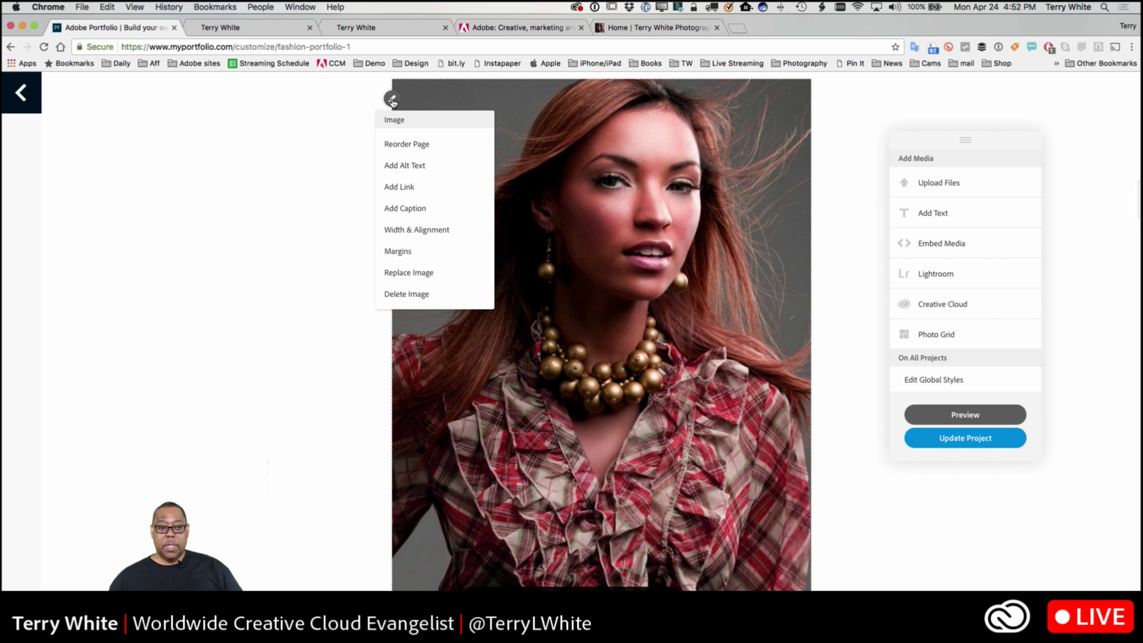
click(415, 274)
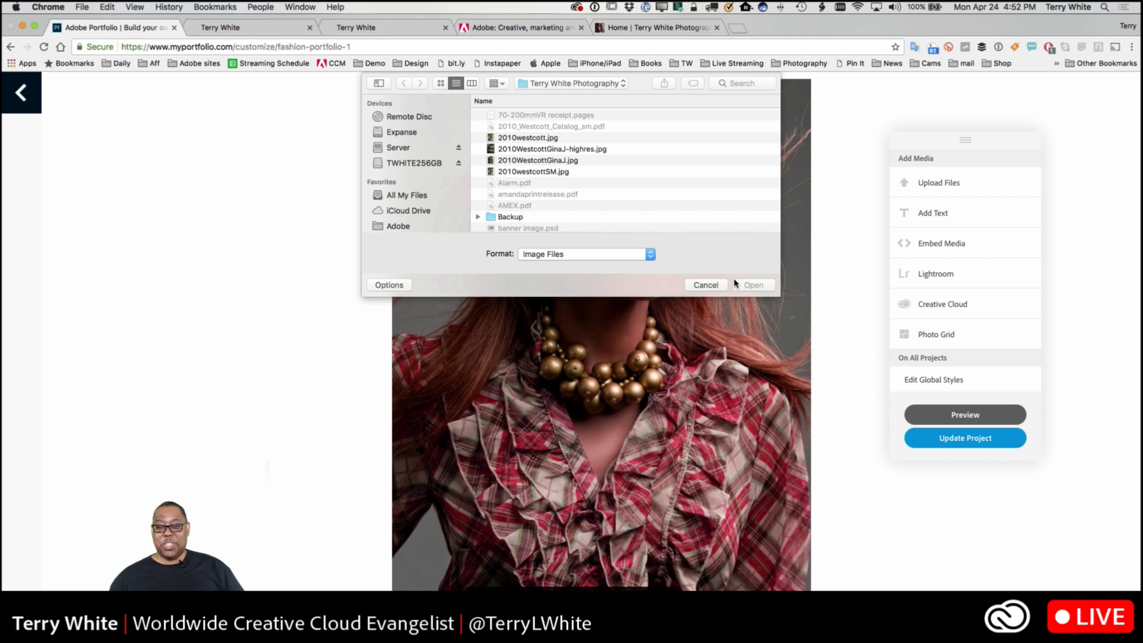
click(706, 285)
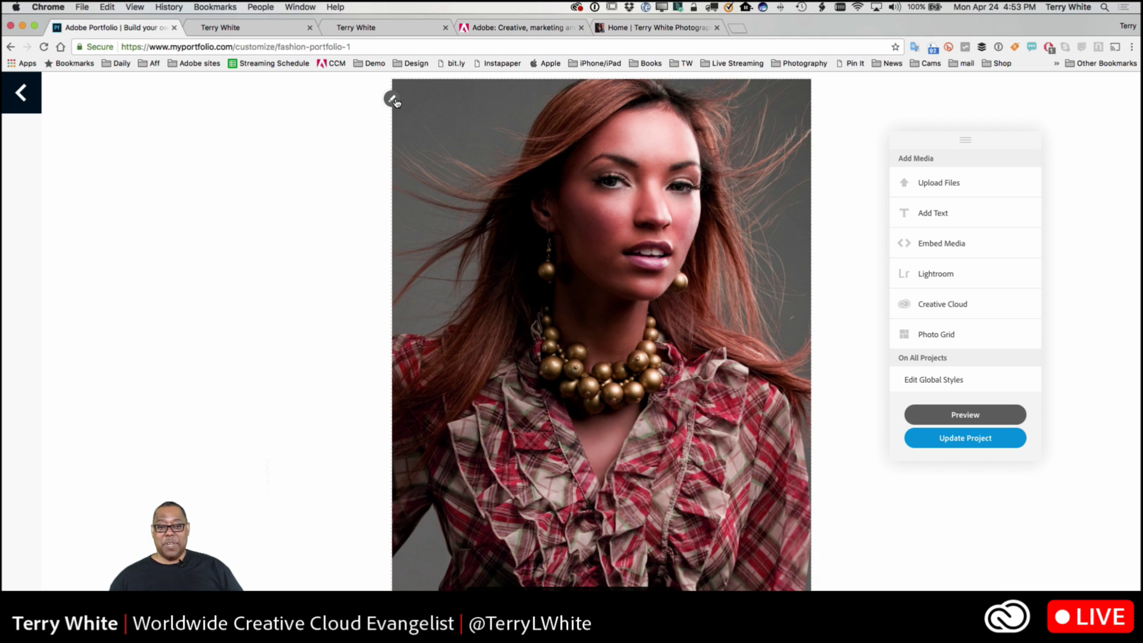
Step: Delete the portrait of the woman in the red plaid blouse from the project
click(395, 100)
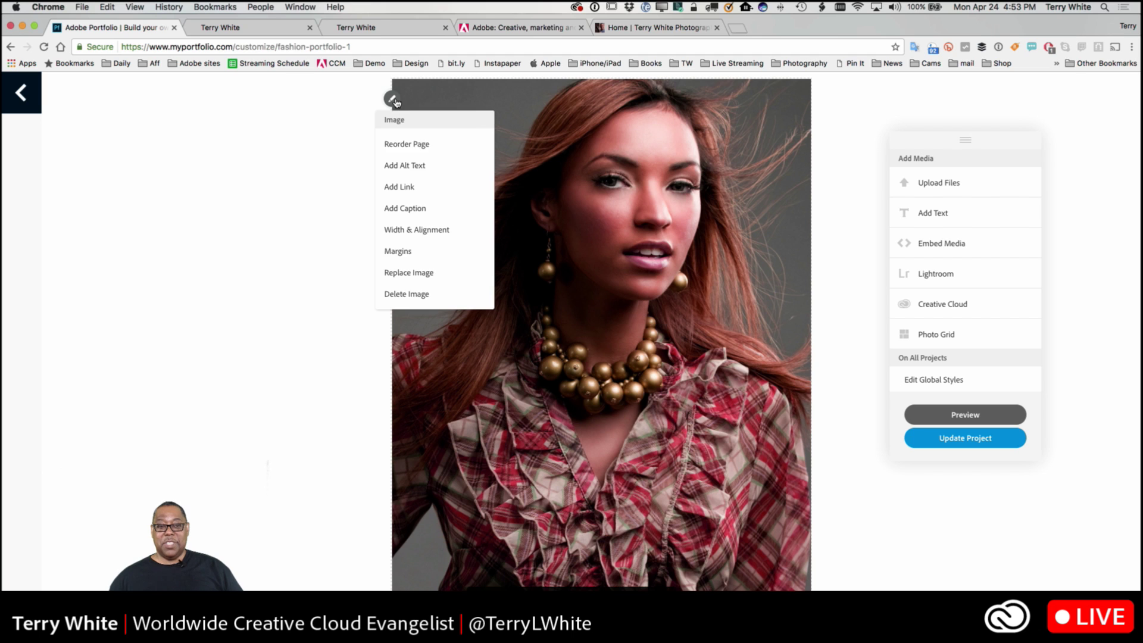
click(415, 293)
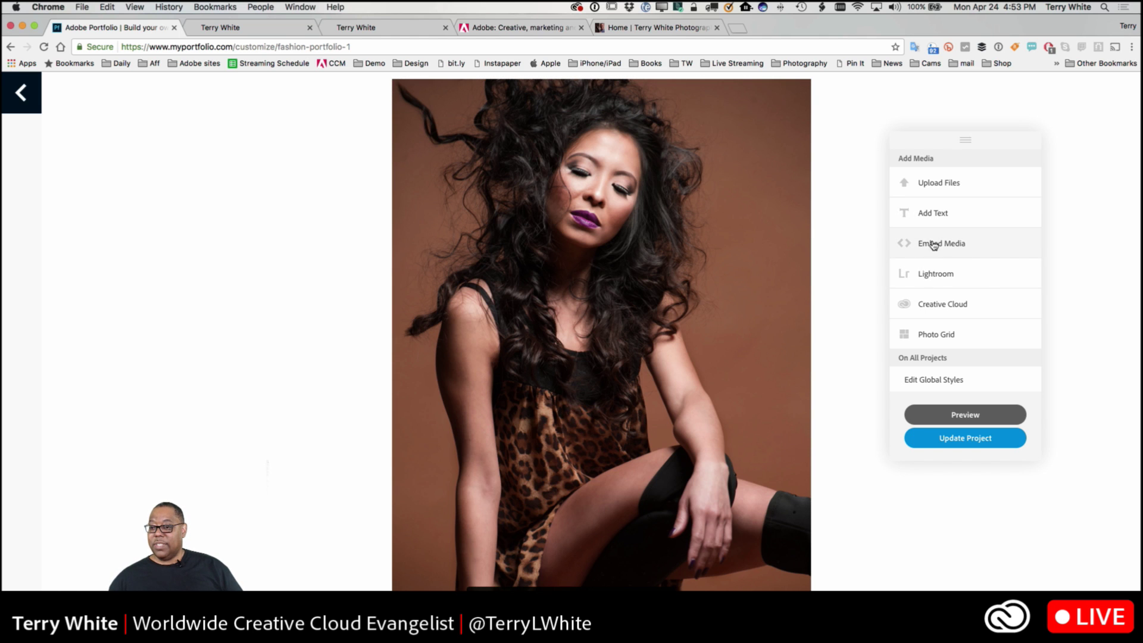
Step: Import the Feb 22, 2016 photo of the woman in the red jacket from Lightroom's Portfolio-Fashion collection
click(938, 278)
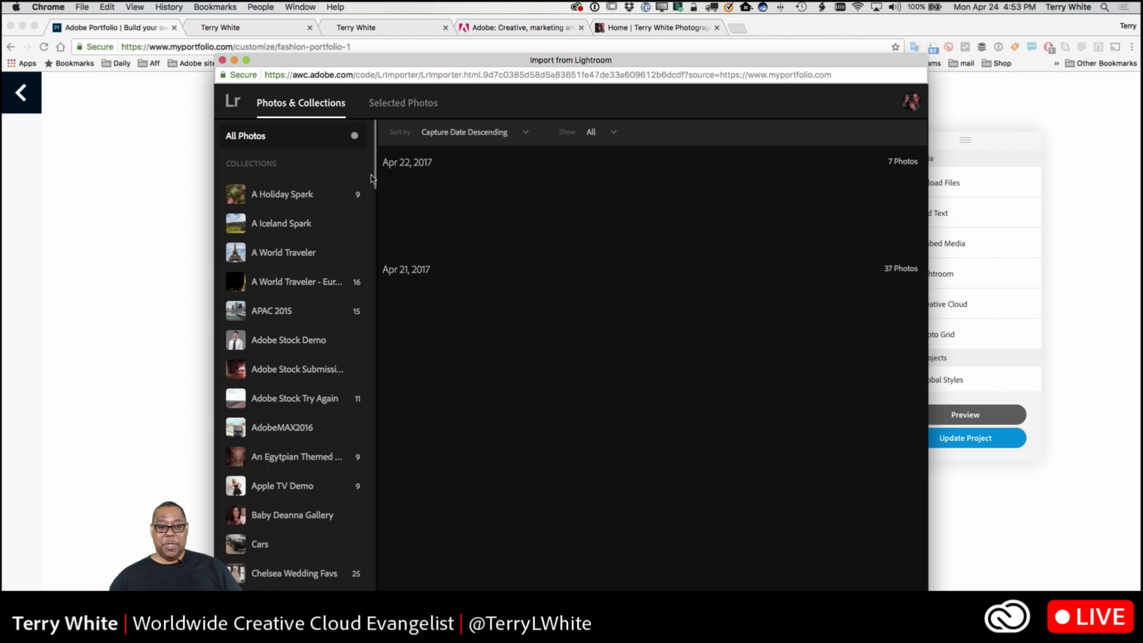
drag(375, 181, 375, 431)
click(298, 267)
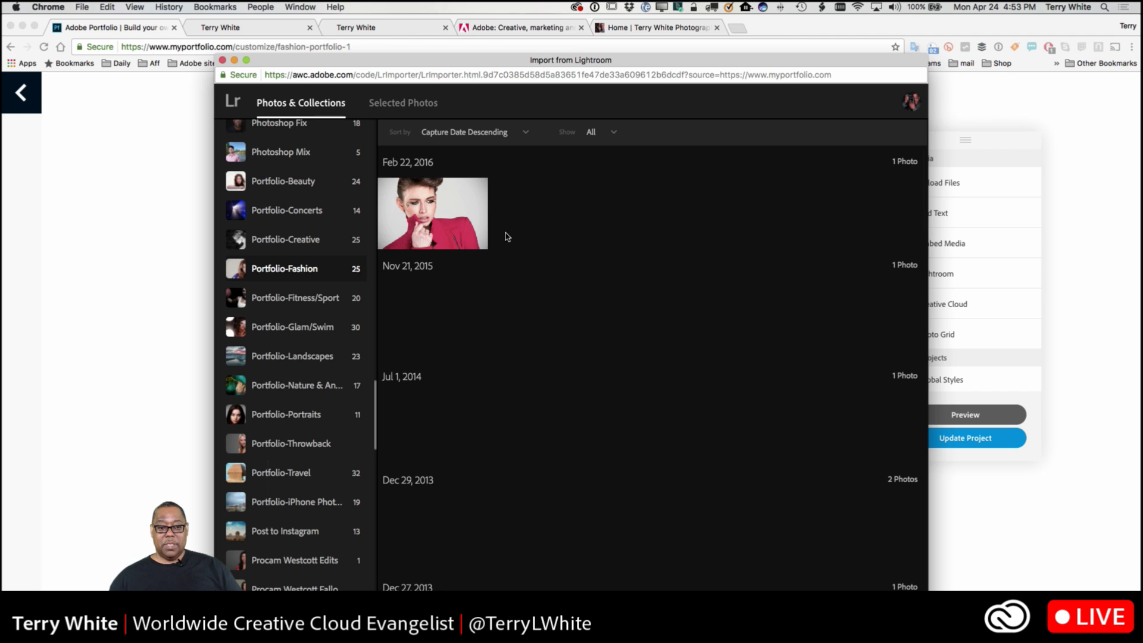
click(461, 234)
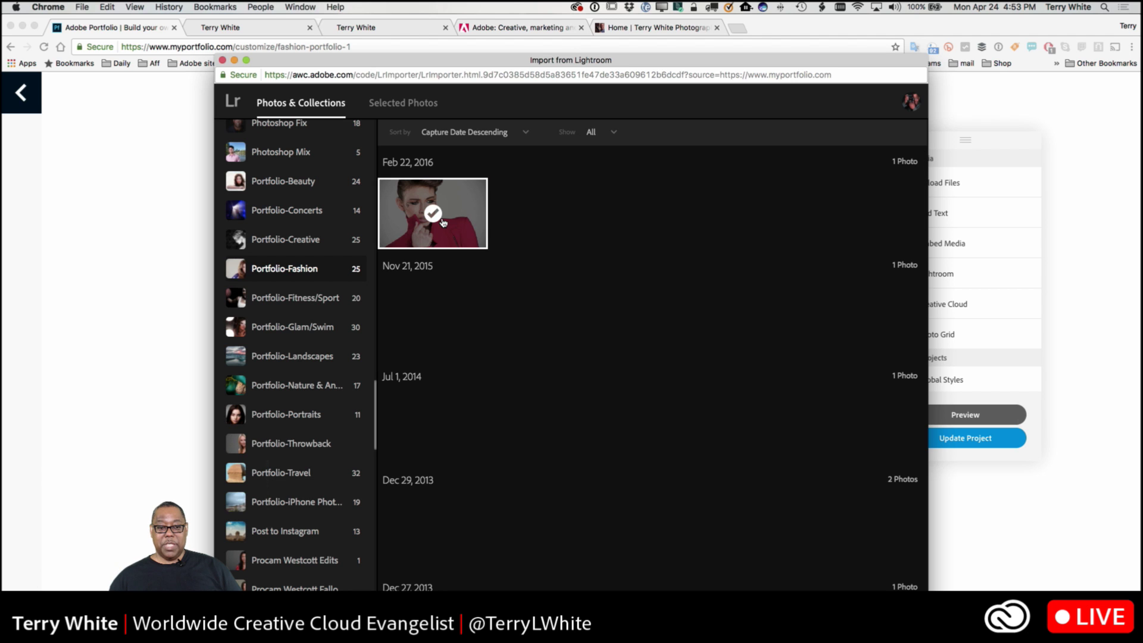
click(877, 609)
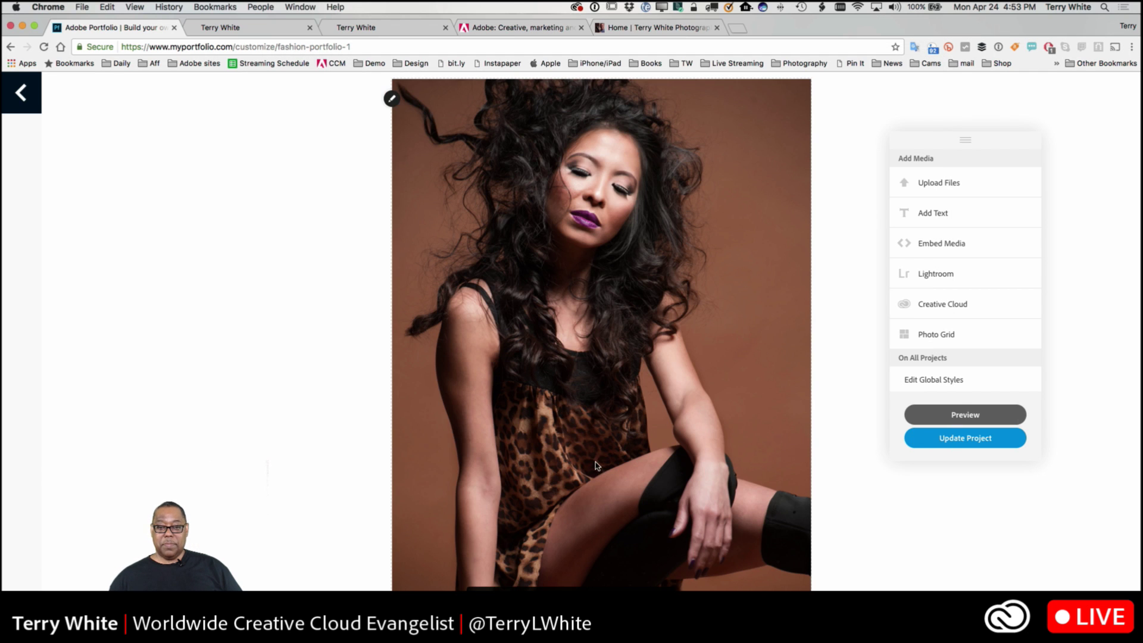
Step: Reorder the project content so the red-jacket photo sits directly above the leopard-print dress photo, and save the new order
scroll(603, 466, down, 2)
scroll(603, 465, down, 15)
mouse_move(408, 268)
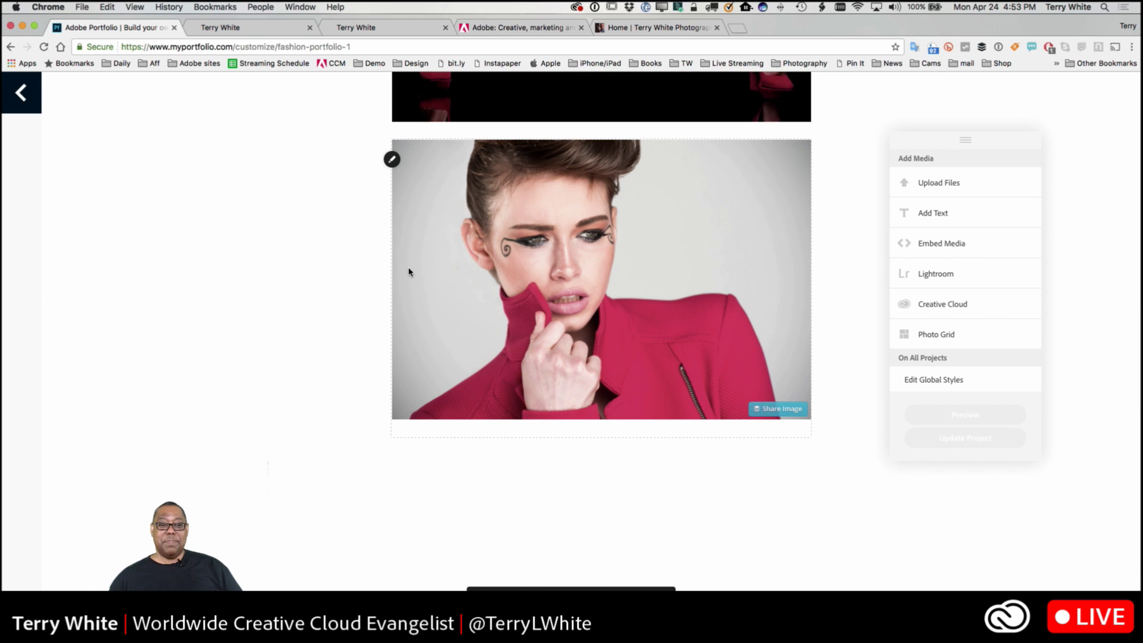
click(394, 161)
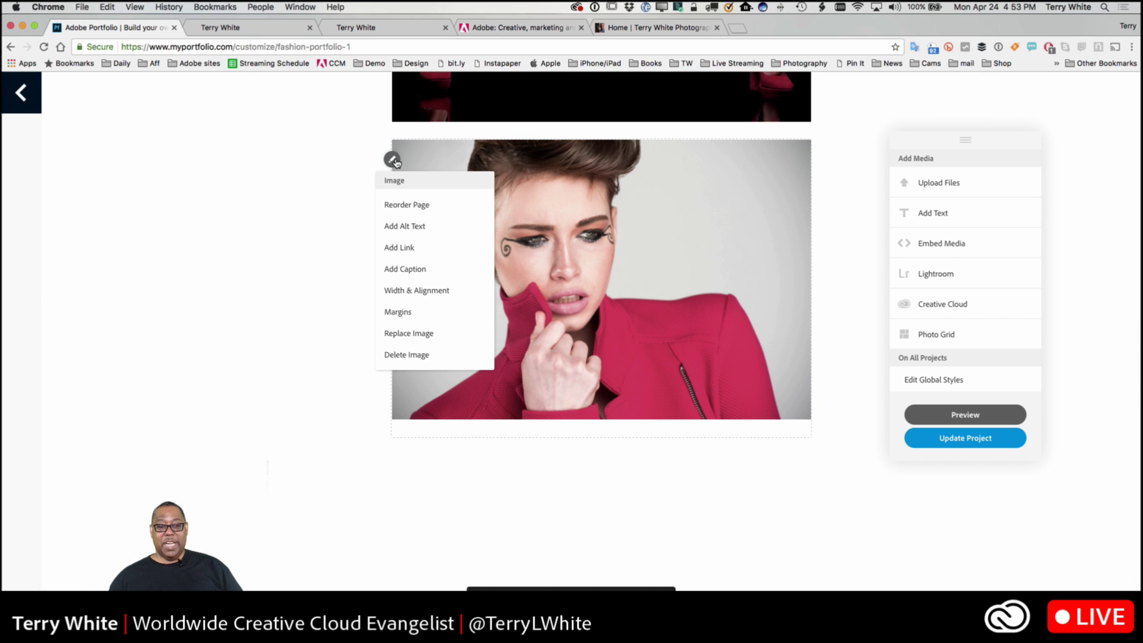
click(403, 205)
scroll(513, 416, down, 3)
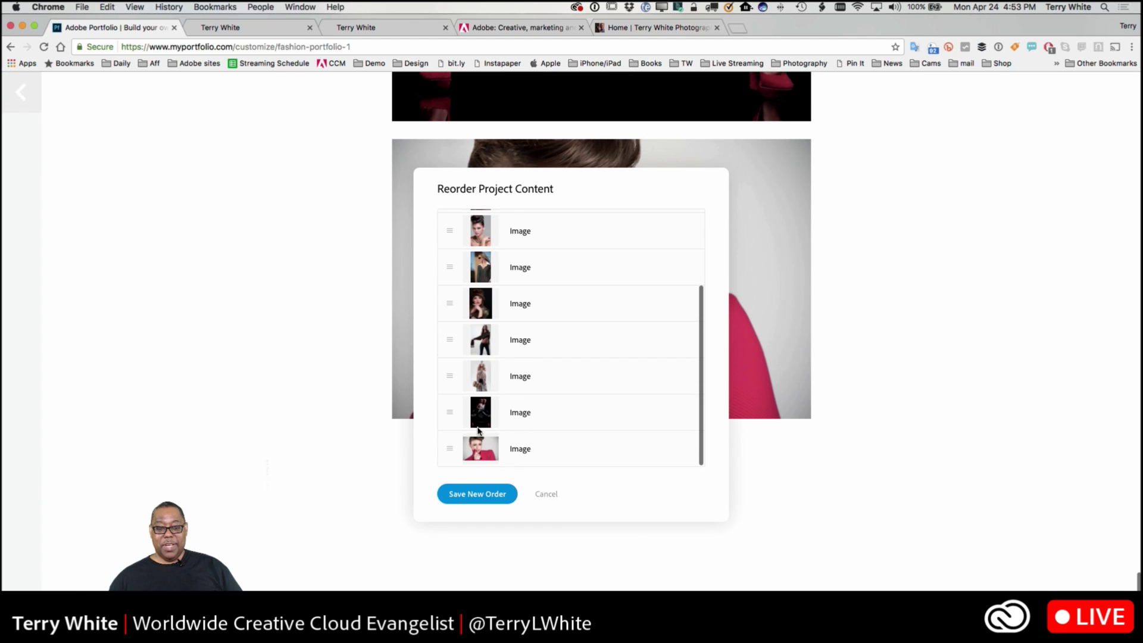
drag(449, 448, 450, 231)
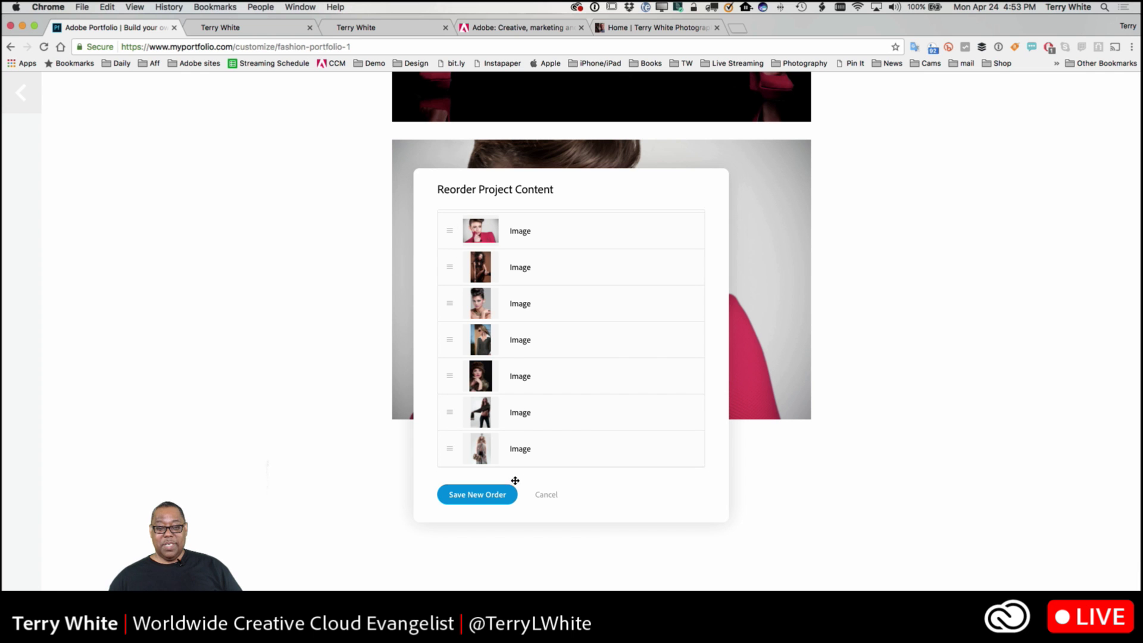
click(478, 500)
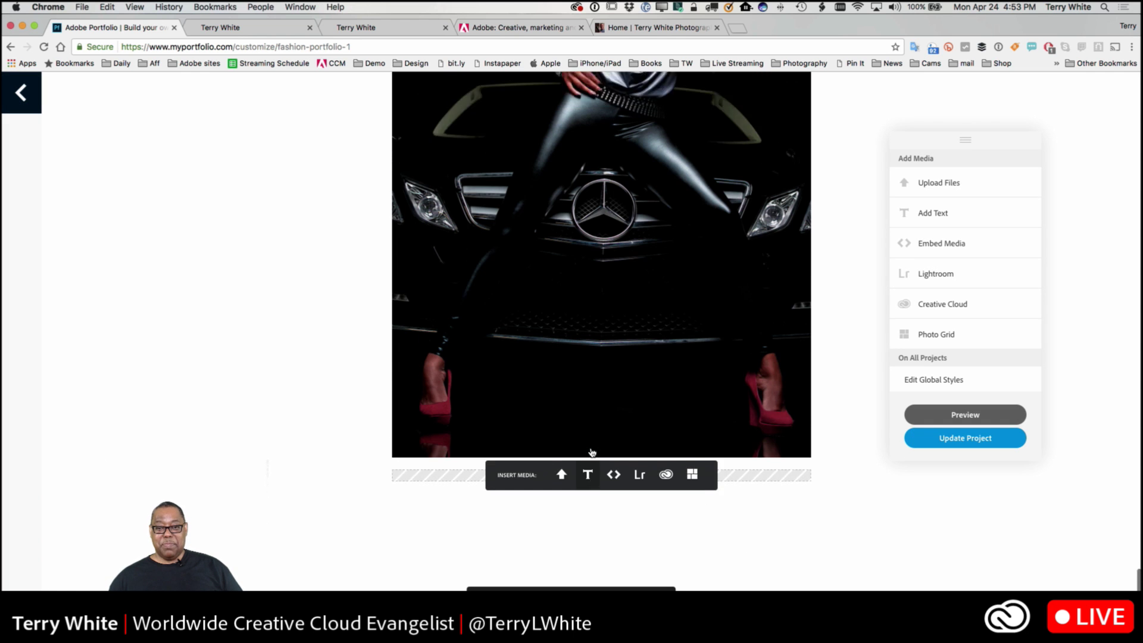
Step: Check the red-jacket photo's new place among the images, update the project and leave the content editor
scroll(592, 453, up, 20)
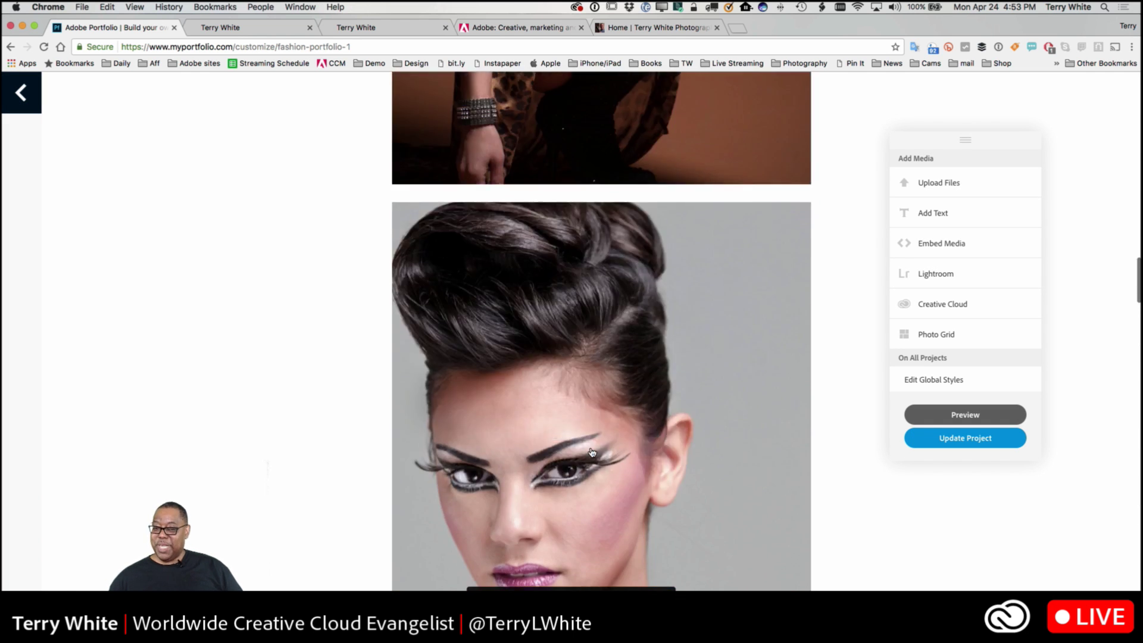
scroll(592, 453, up, 20)
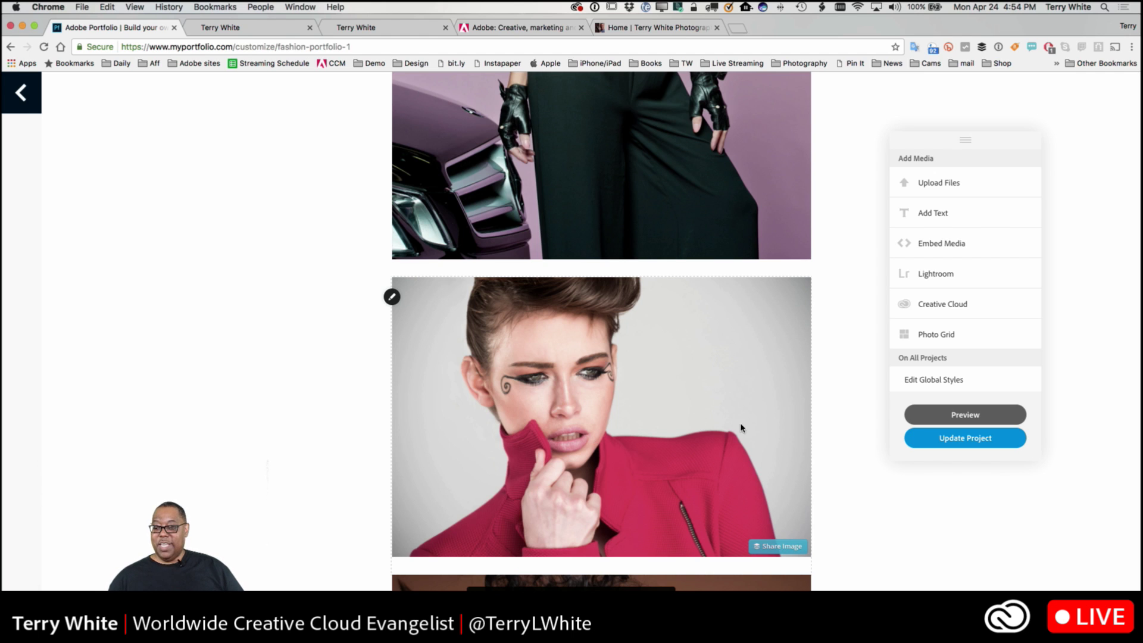
click(975, 439)
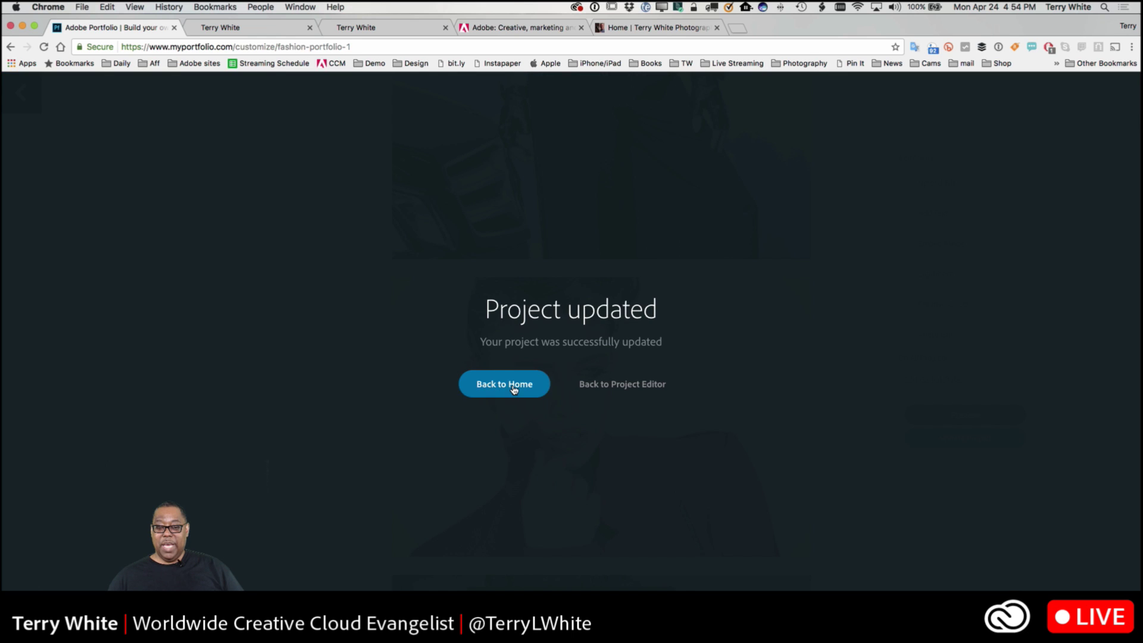
click(513, 389)
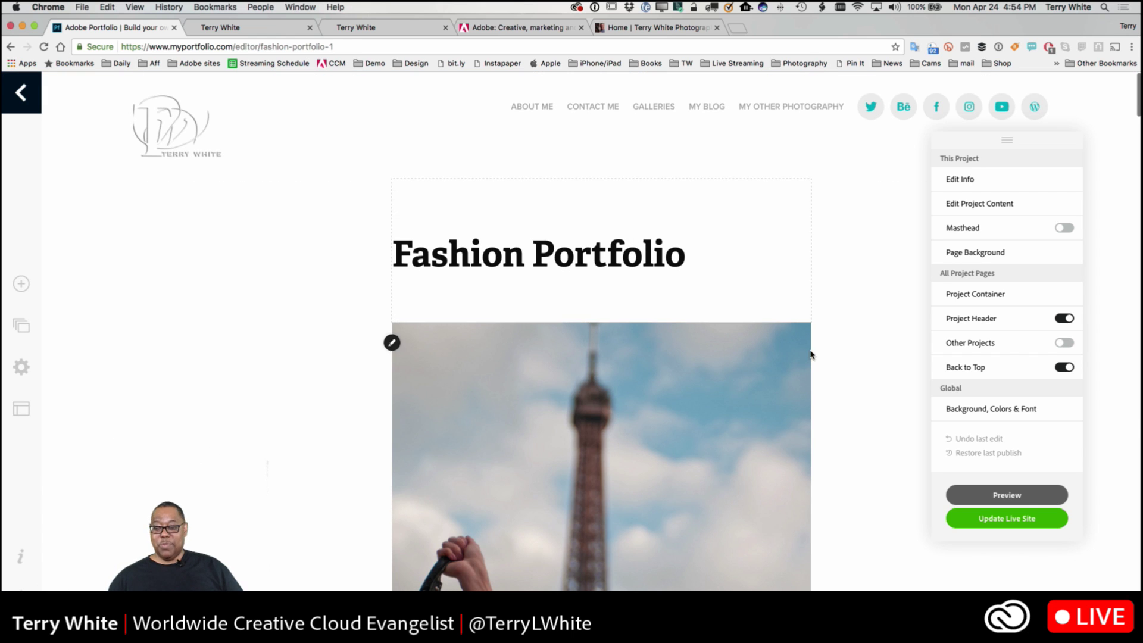
Step: Return to the Galleries page, publish the changes to the live site and open the published site
click(177, 122)
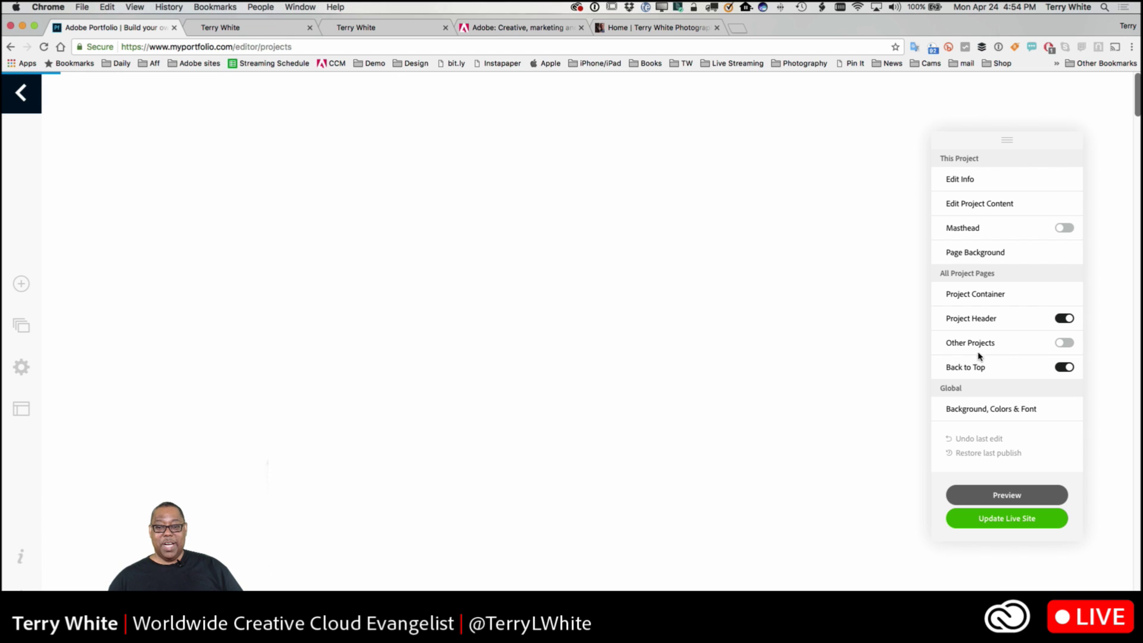
click(1005, 502)
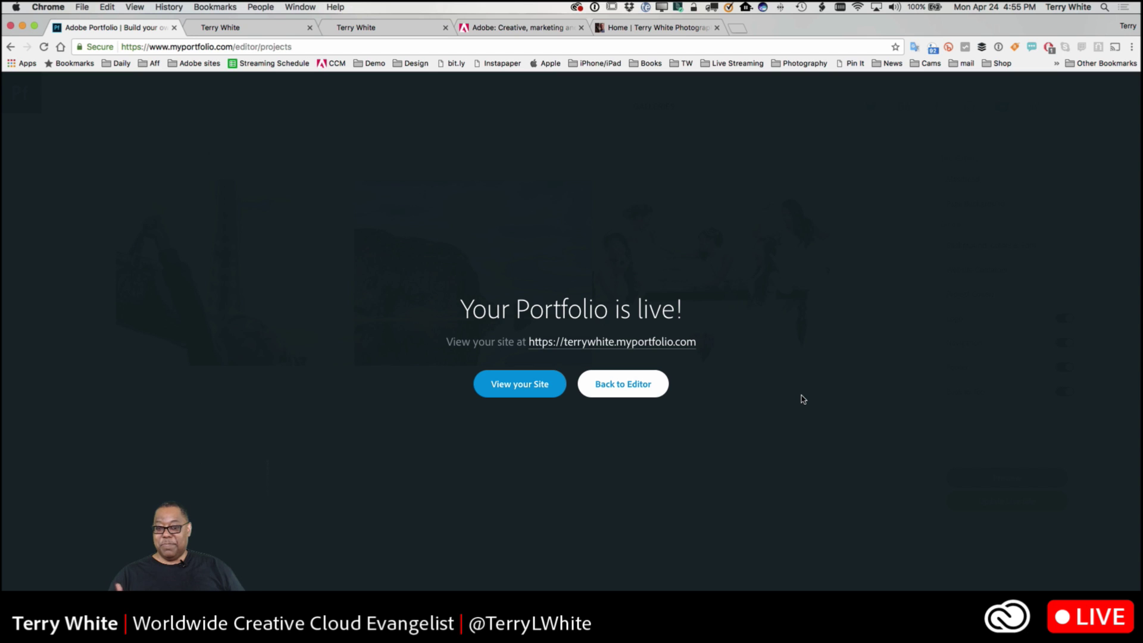
click(567, 344)
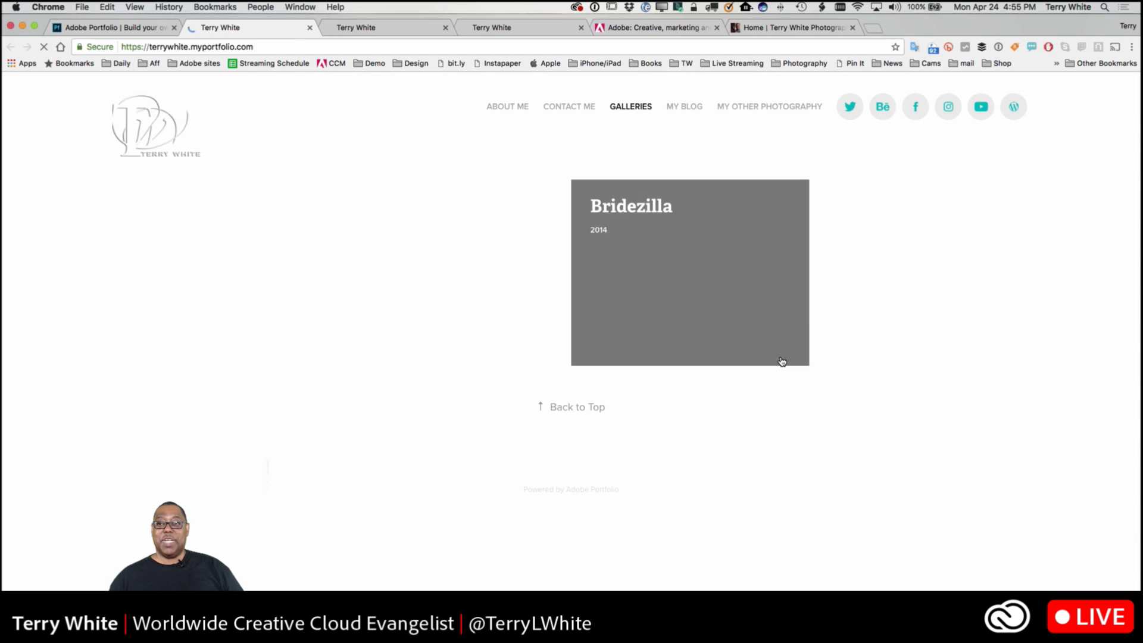